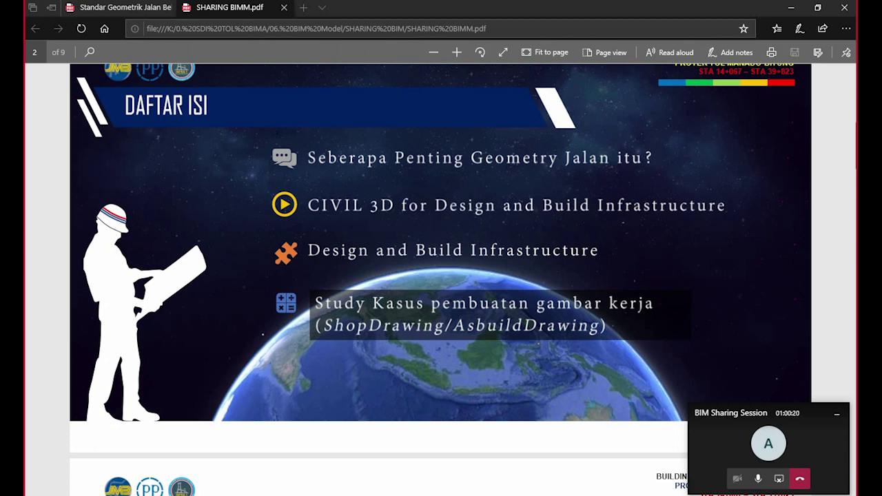
Go from the Daftar Isi slide to the slide "Seberapa Penting Geometry Jalan itu" and read it
scroll(442, 276, down, 1)
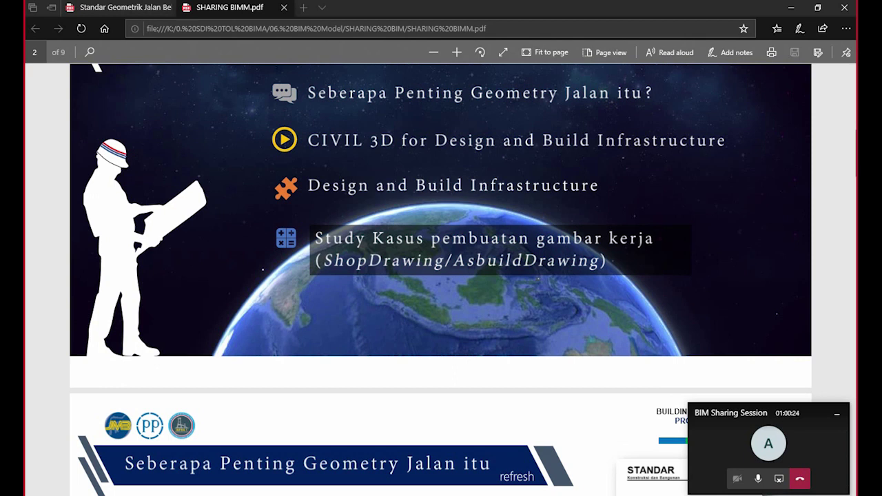
scroll(441, 275, down, 6)
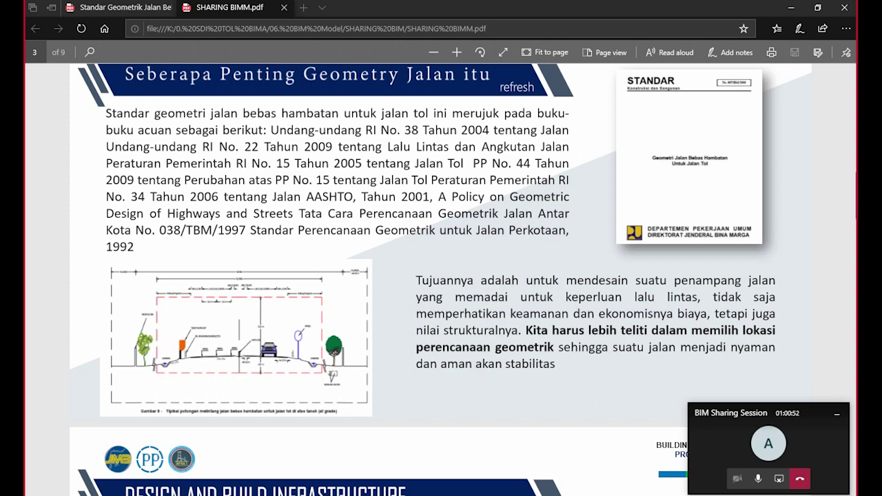
scroll(441, 280, up, 2)
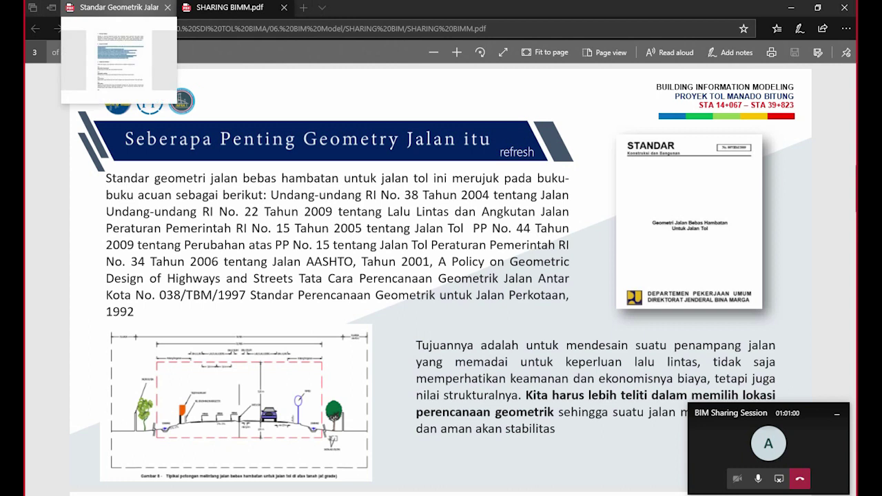
Switch to the Standar Geometrik Jalan Bebas Hambatan PDF and go back to its first page
click(119, 7)
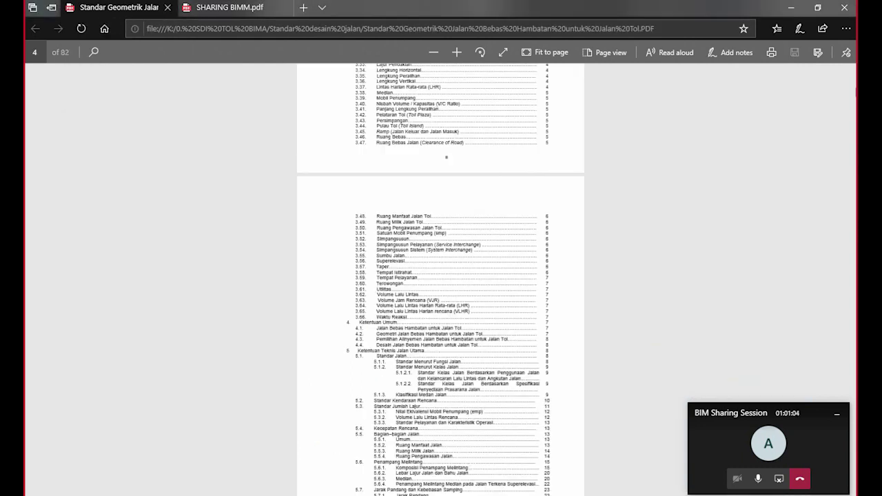
scroll(440, 280, down, 2)
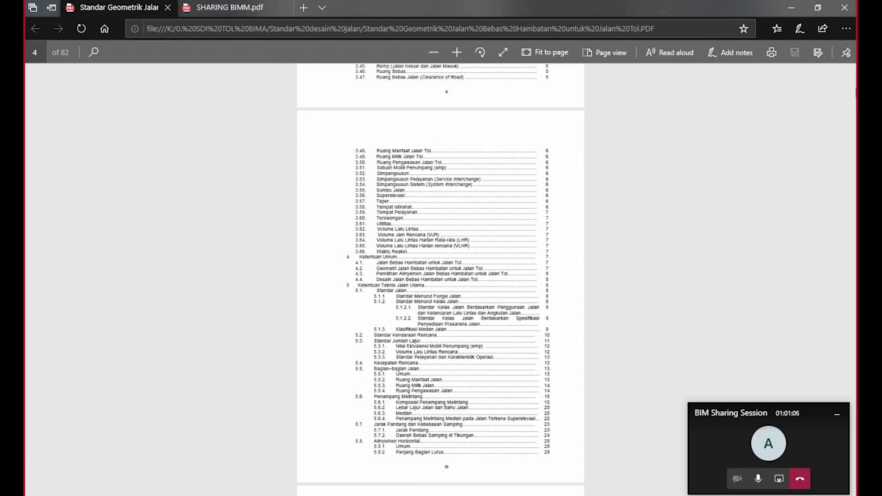
scroll(440, 280, up, 10)
scroll(440, 280, down, 6)
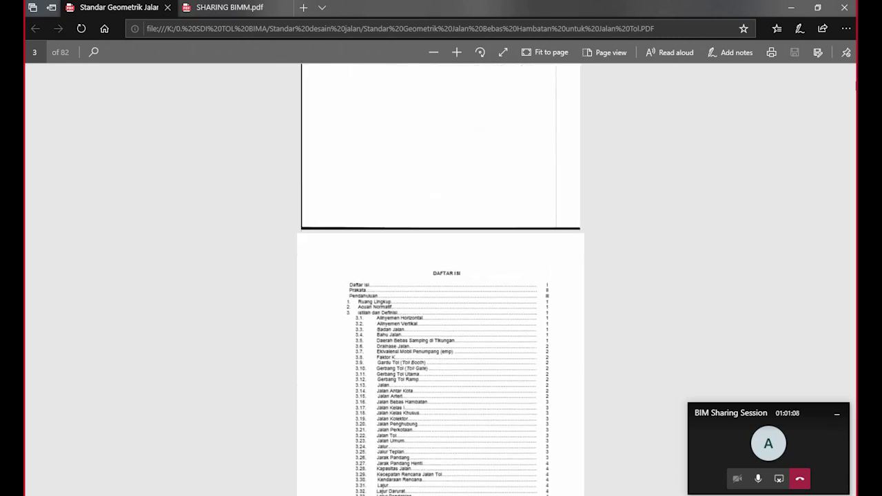
scroll(440, 279, up, 15)
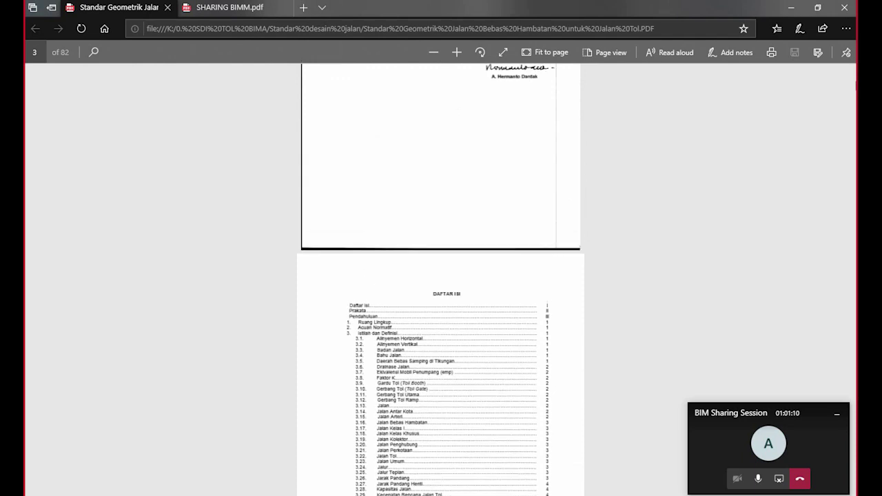
scroll(440, 279, down, 15)
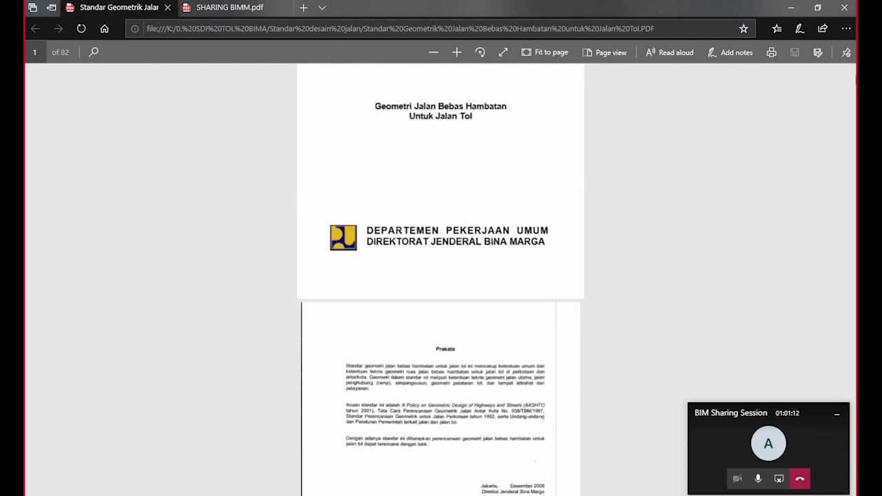
Look through the standard's preface and table of contents, then return to the cover page
scroll(440, 280, down, 5)
scroll(440, 280, up, 7)
scroll(441, 279, down, 9)
scroll(440, 279, up, 4)
scroll(440, 280, up, 3)
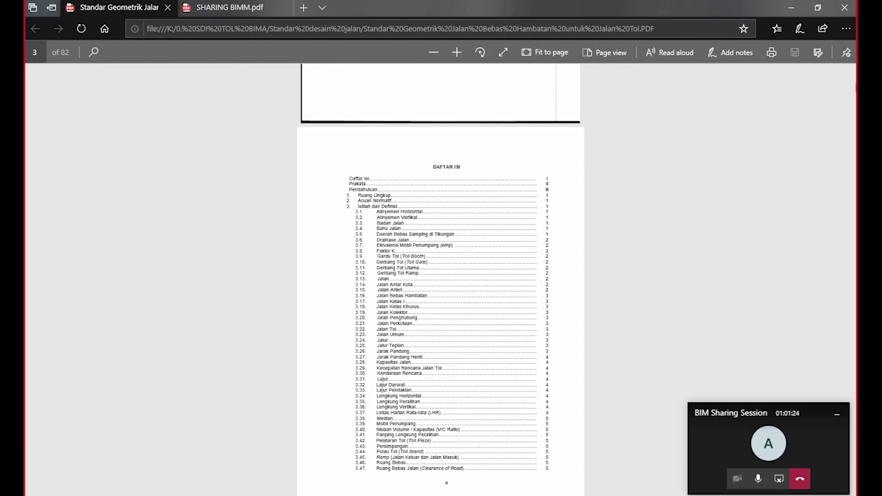
scroll(440, 278, down, 1)
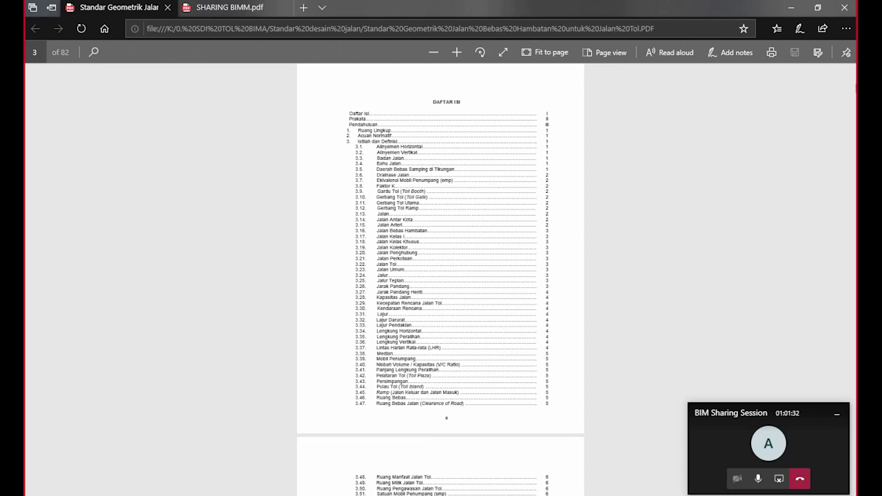
scroll(440, 279, down, 2)
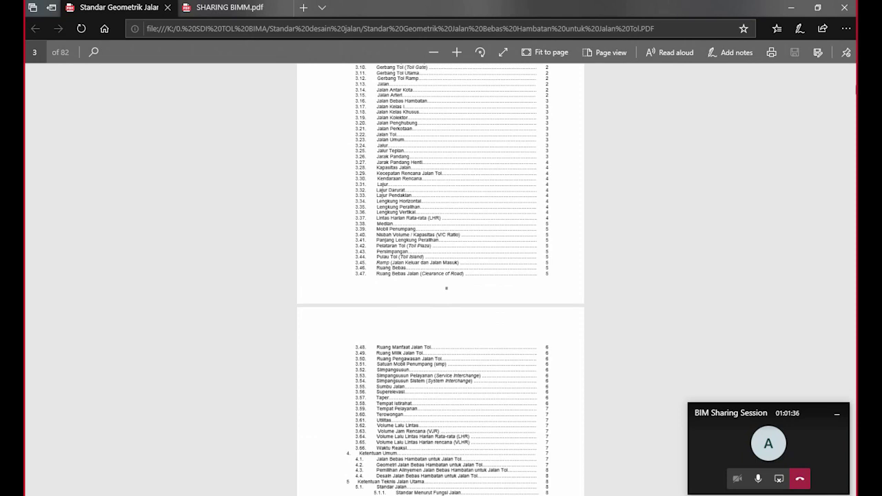
scroll(441, 280, down, 4)
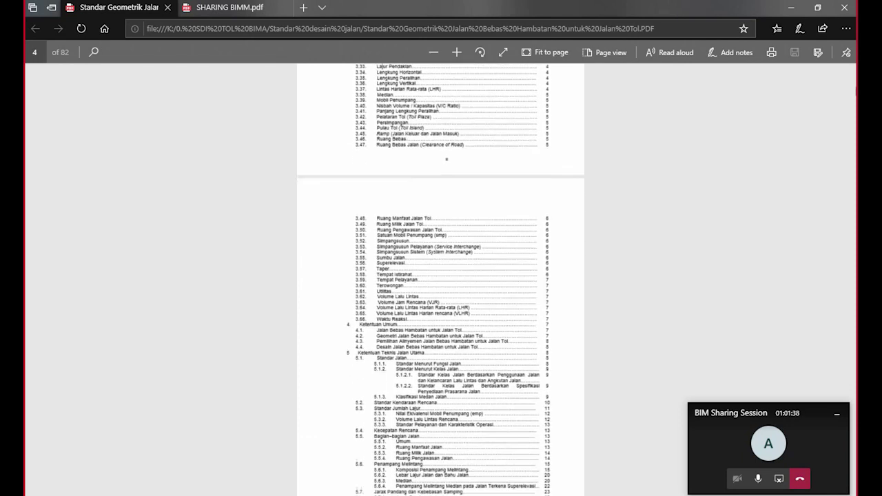
scroll(440, 280, up, 18)
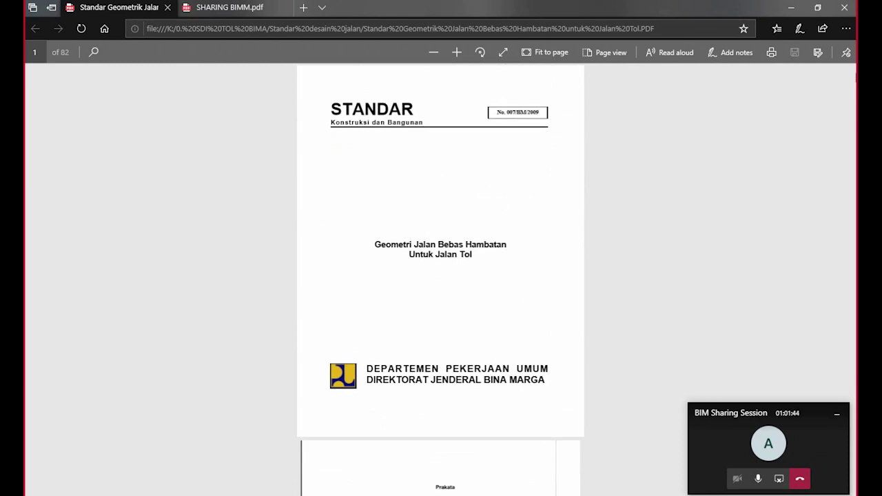
Return to SHARING BIMM.pdf and review the Manado-Bitung toll road situation map, continuing to the realignment slide
key(ctrl+Tab)
scroll(441, 280, down, 4)
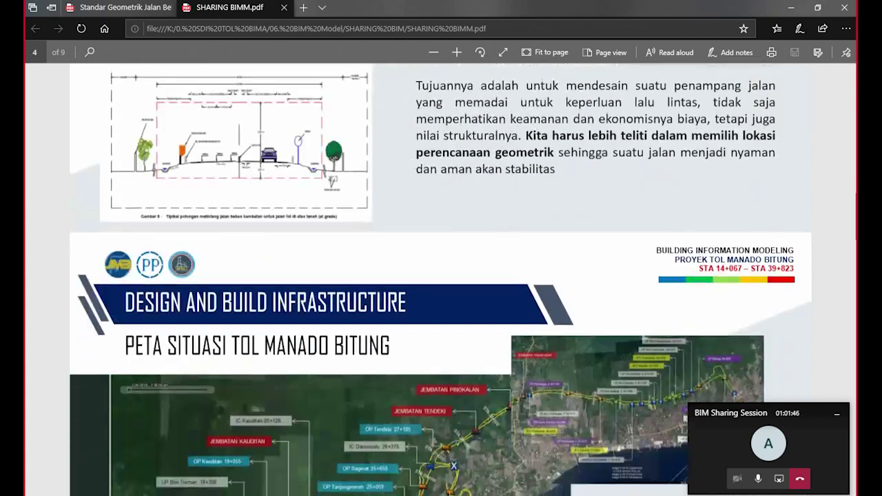
scroll(440, 280, down, 3)
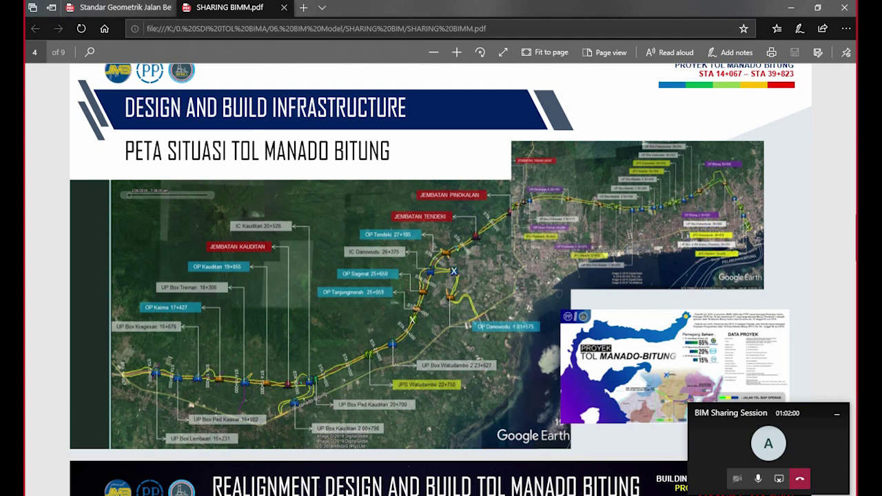
scroll(442, 275, down, 3)
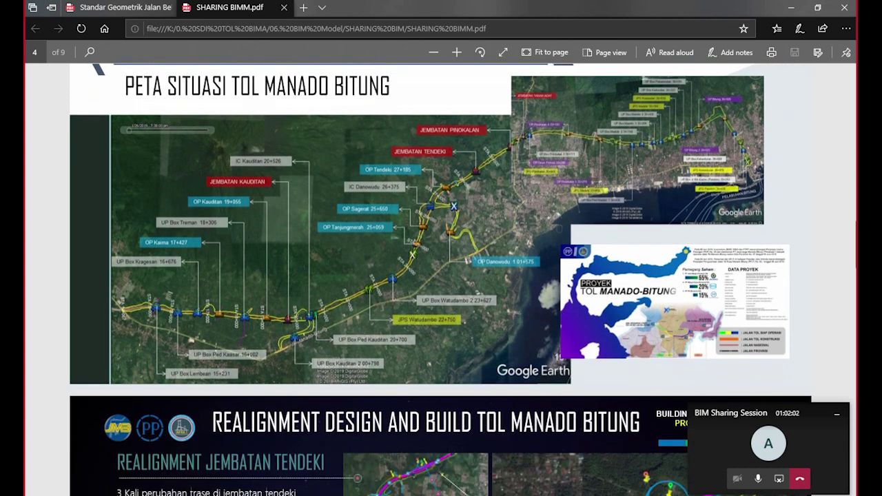
scroll(442, 276, down, 4)
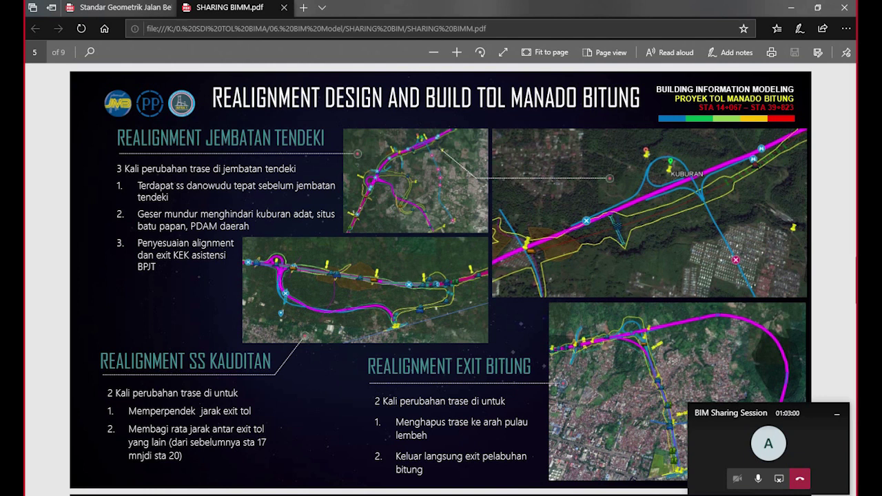
Review the remaining slides on environmental preservation, the case study list and shop drawings, ending on the Griya Permai underpass case
scroll(441, 276, down, 2)
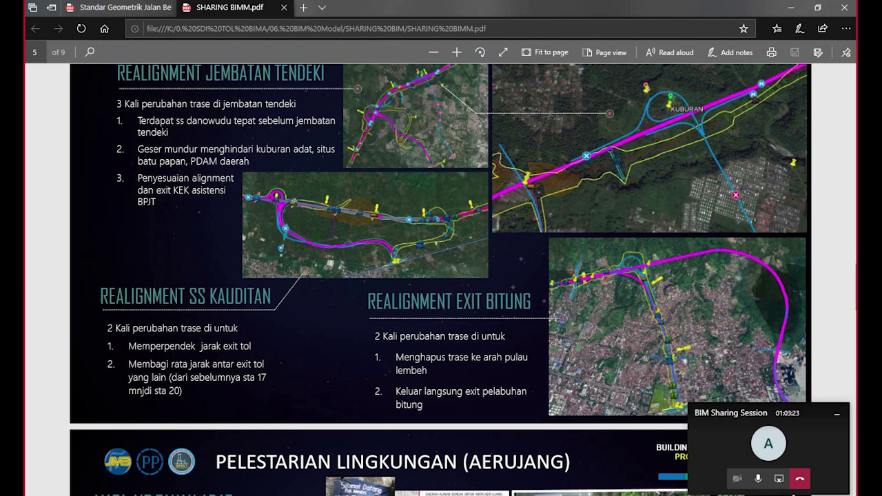
scroll(442, 276, down, 3)
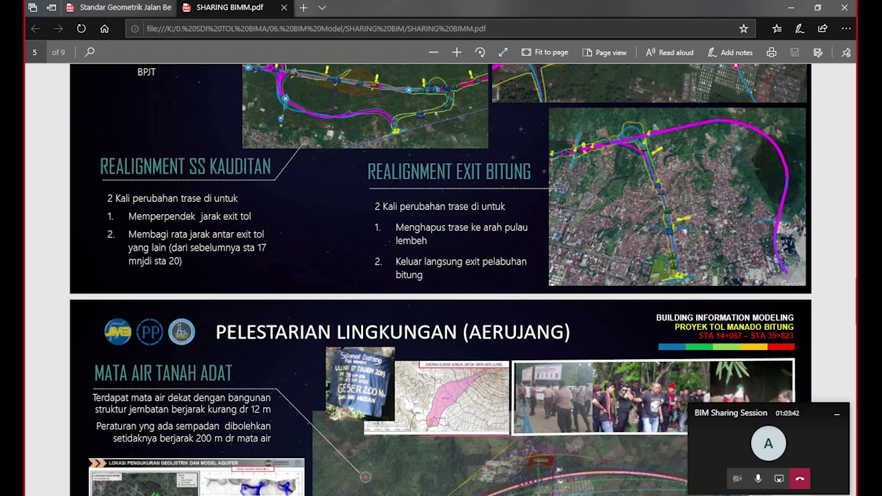
scroll(441, 280, down, 3)
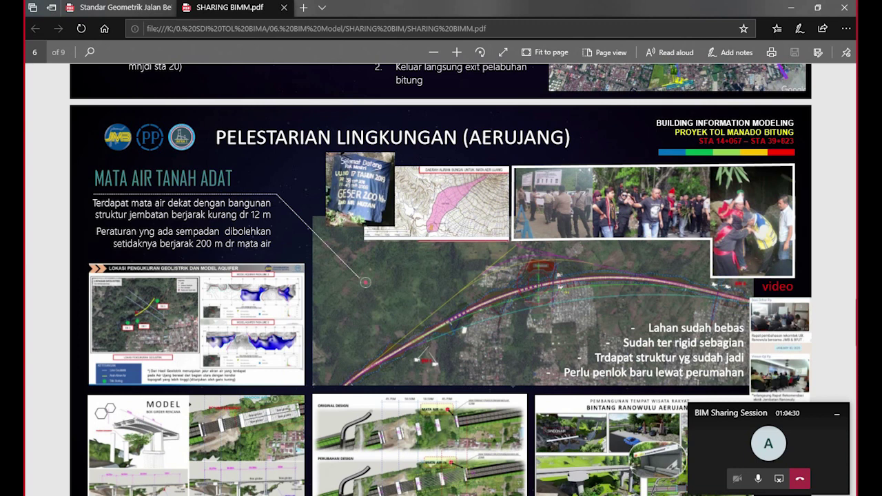
scroll(441, 279, down, 3)
scroll(441, 279, down, 5)
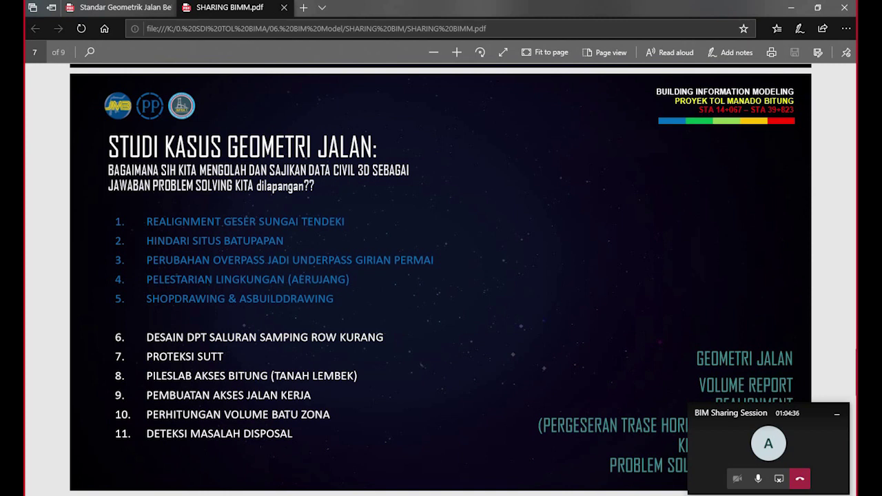
scroll(323, 154, down, 10)
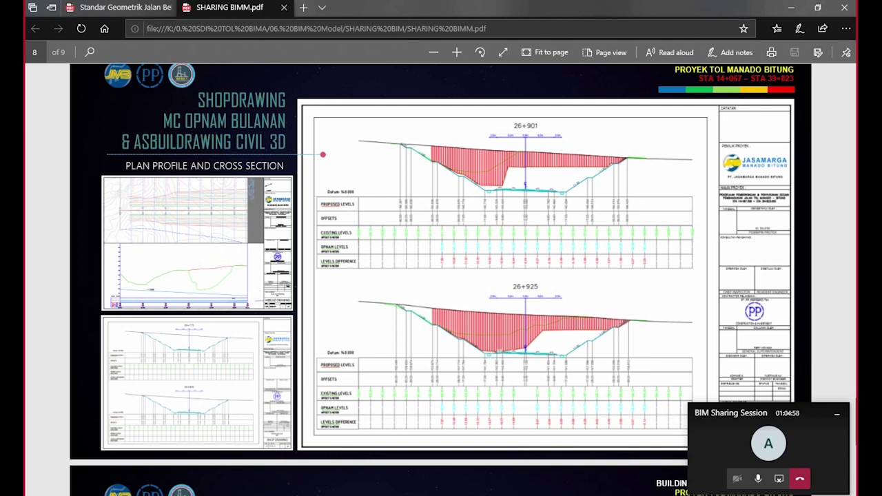
scroll(441, 276, down, 5)
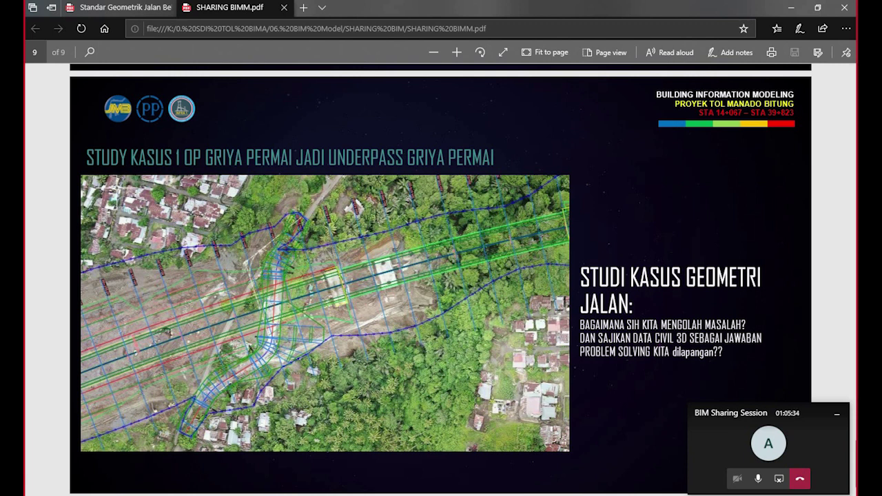
Switch to AutoCAD Civil 3D and examine the main road corridor in plan around the crossing near STA 30+325
key(alt+Tab)
scroll(510, 234, down, 3)
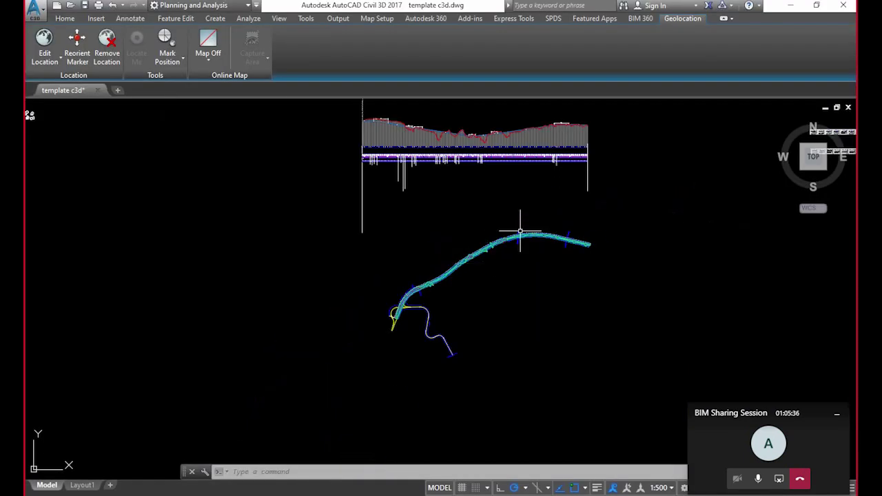
scroll(475, 232, up, 3)
middle_drag(475, 232, 473, 277)
scroll(561, 197, up, 6)
scroll(513, 195, up, 2)
scroll(407, 200, up, 2)
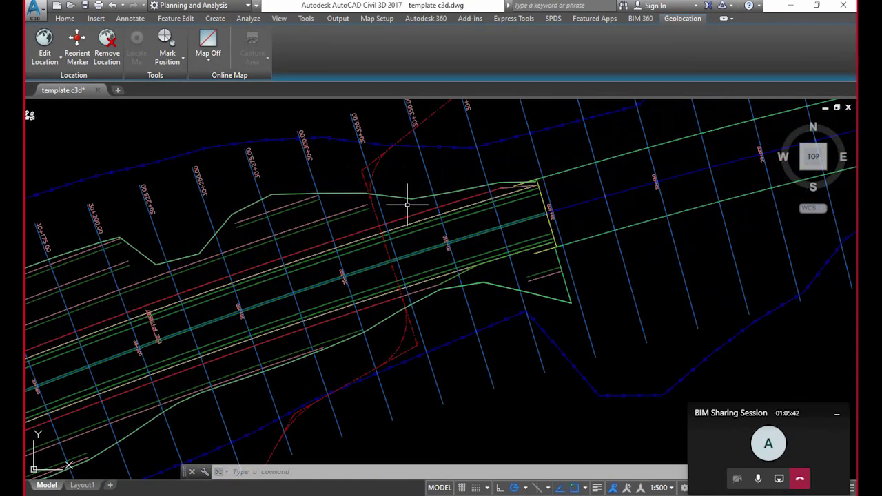
scroll(407, 204, down, 4)
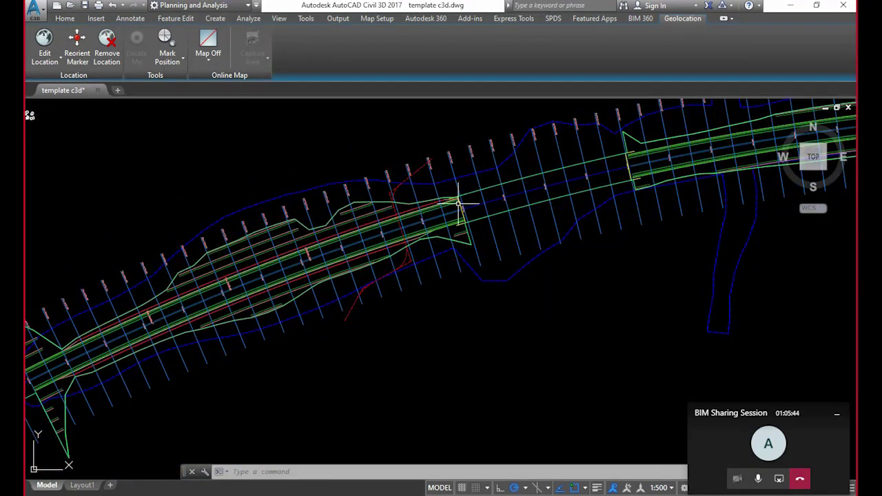
Select the upper segment of the red crossing line to point it out, clear the selection and inspect the crossing area
click(419, 167)
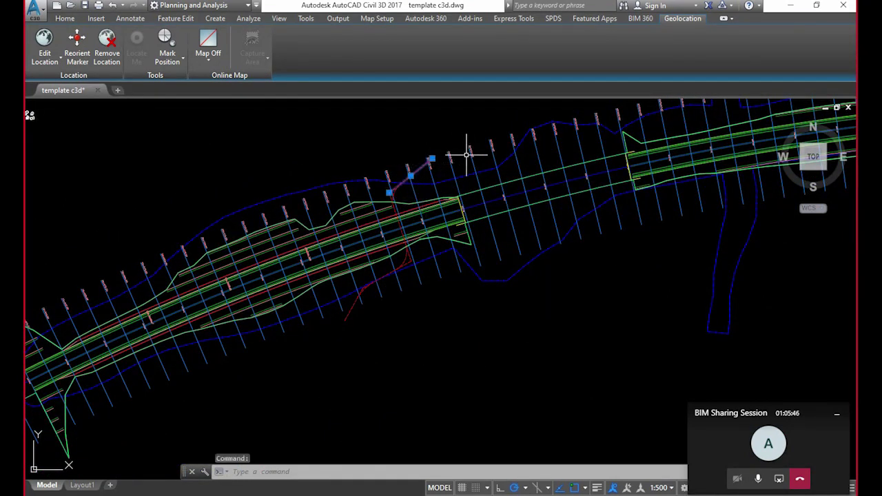
key(Escape)
click(321, 138)
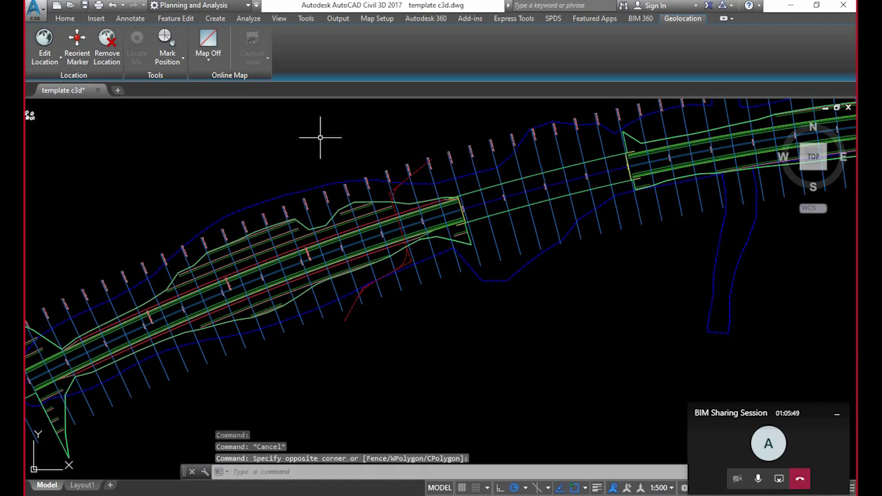
mouse_move(320, 137)
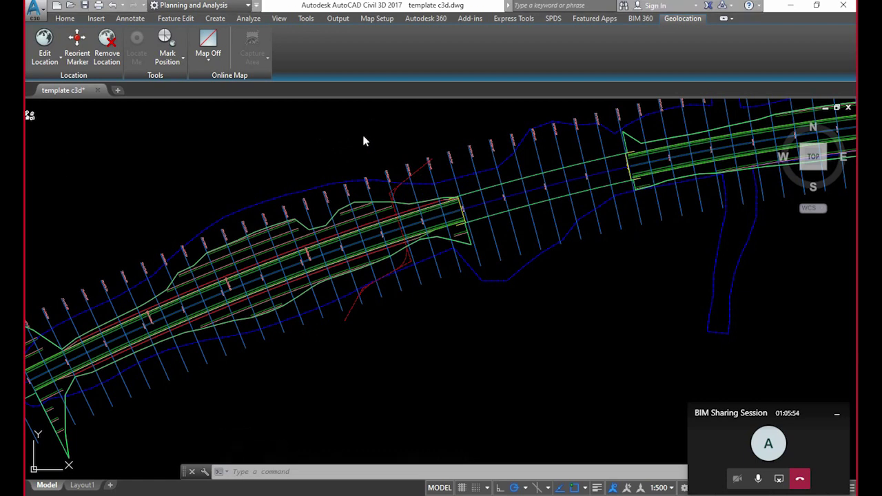
middle_drag(394, 142, 402, 165)
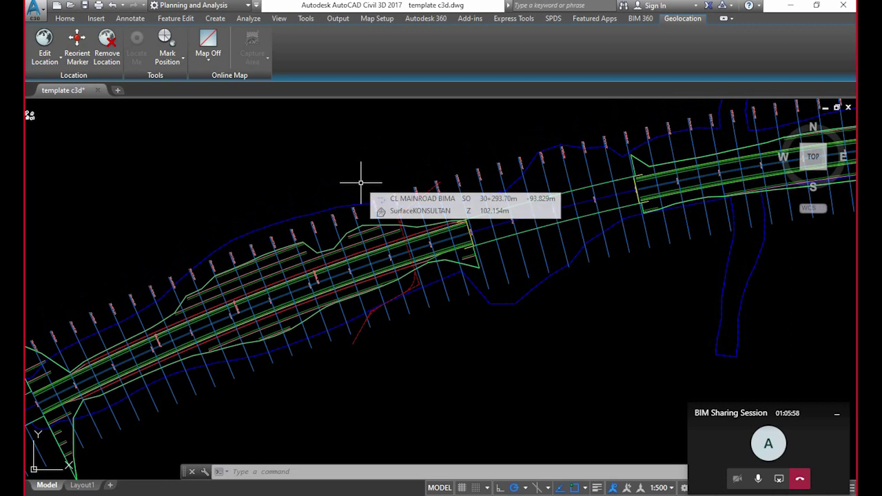
mouse_move(417, 169)
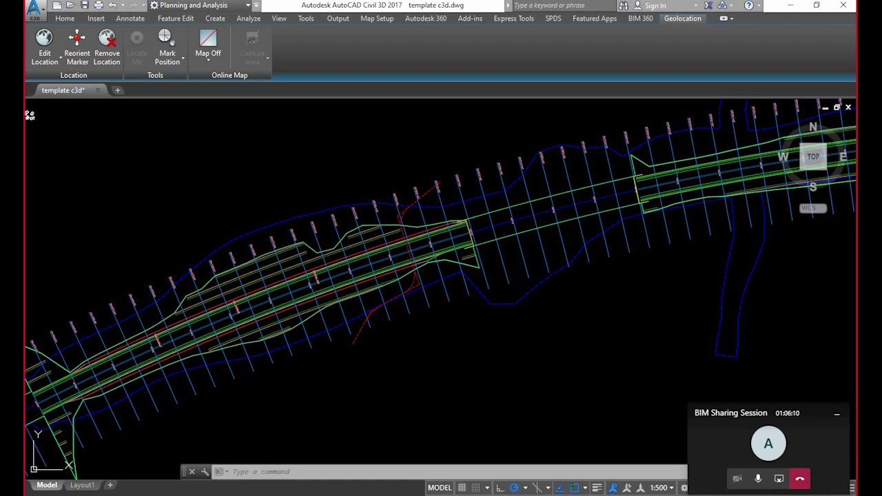
Switch to Agisoft PhotoScan and view the full extent of the J TANAH ADAT 08032020 drone model
click(141, 494)
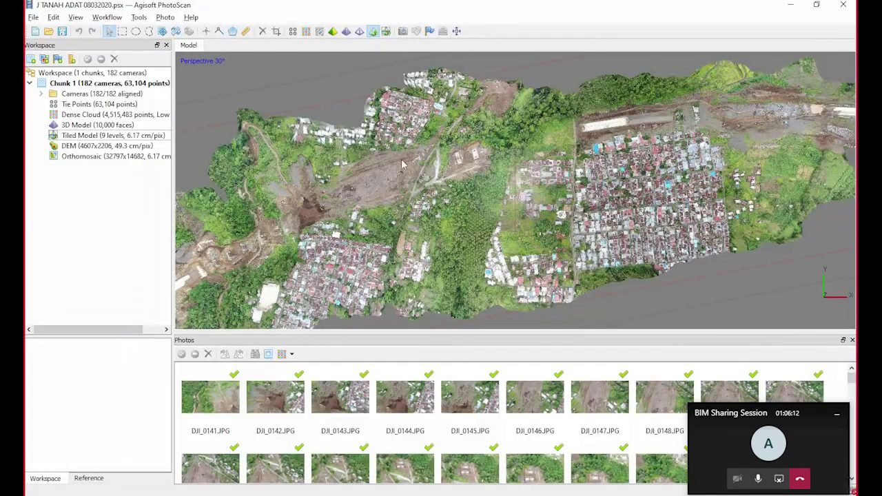
scroll(481, 222, down, 4)
scroll(460, 210, up, 2)
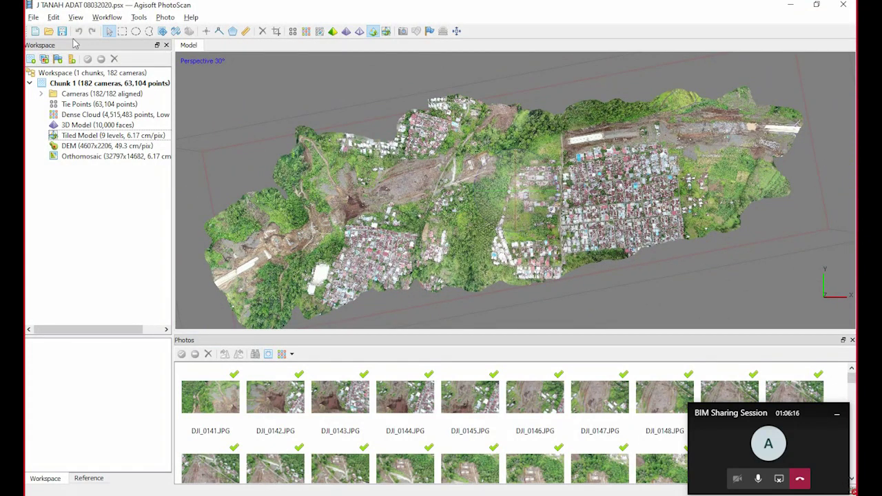
Review the available 3D model export formats without saving, and select the DEM and Orthomosaic entries to point them out
click(36, 18)
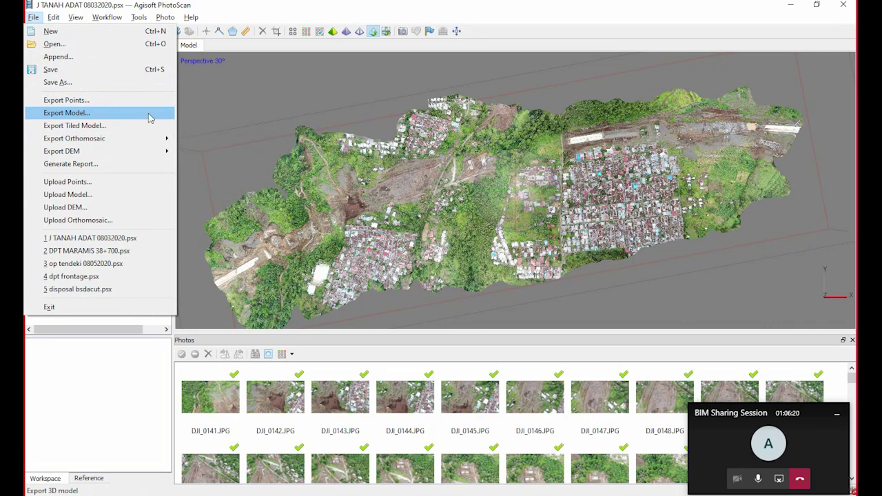
click(150, 118)
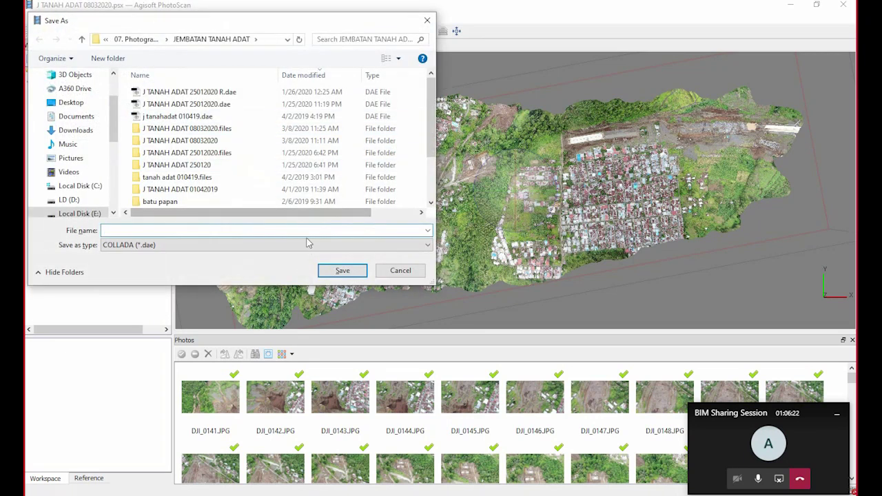
click(309, 245)
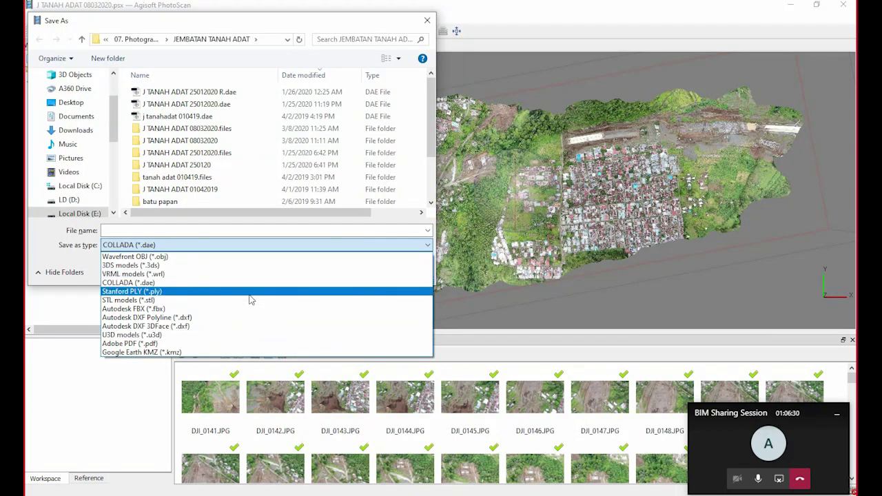
key(Escape)
key(Escape)
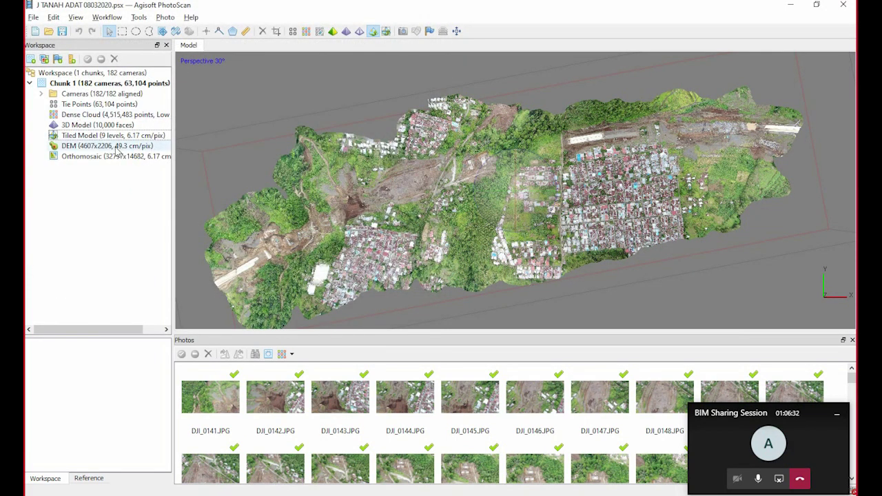
click(87, 147)
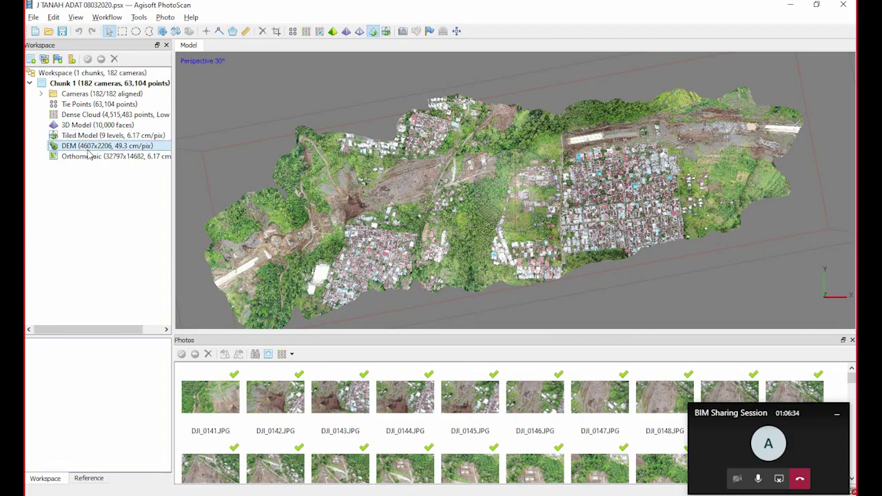
click(113, 160)
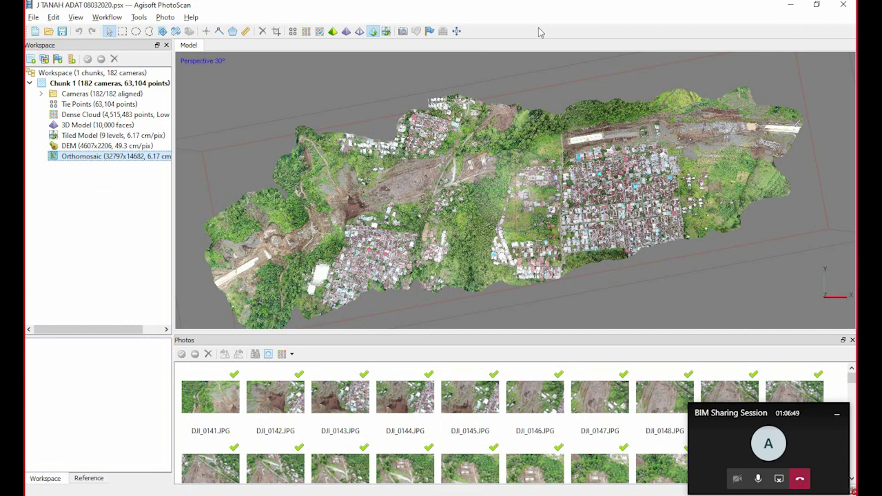
Switch through Civil 3D to Global Mapper and show the J TANAH ADAT 08032020 orthomosaic in a maximized window
click(792, 5)
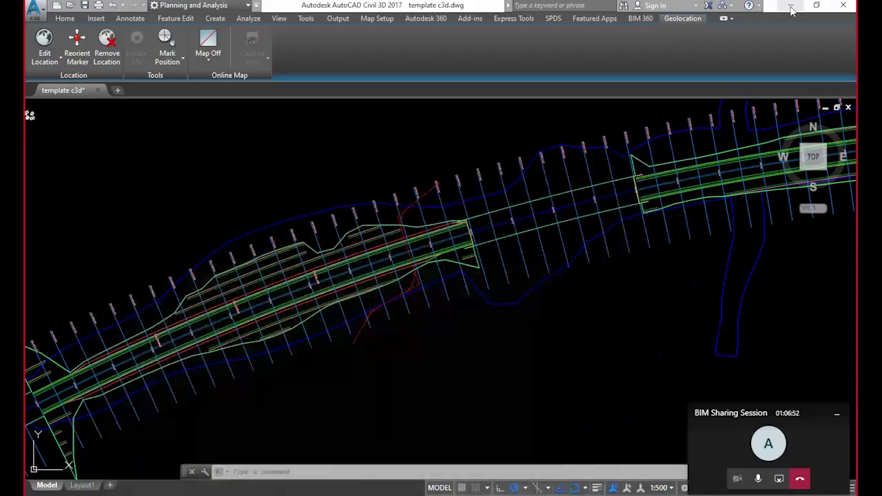
click(376, 180)
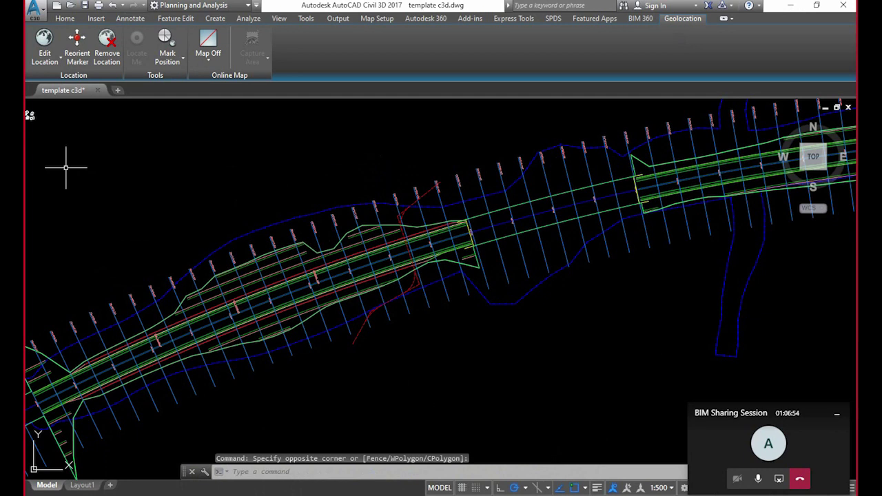
click(131, 495)
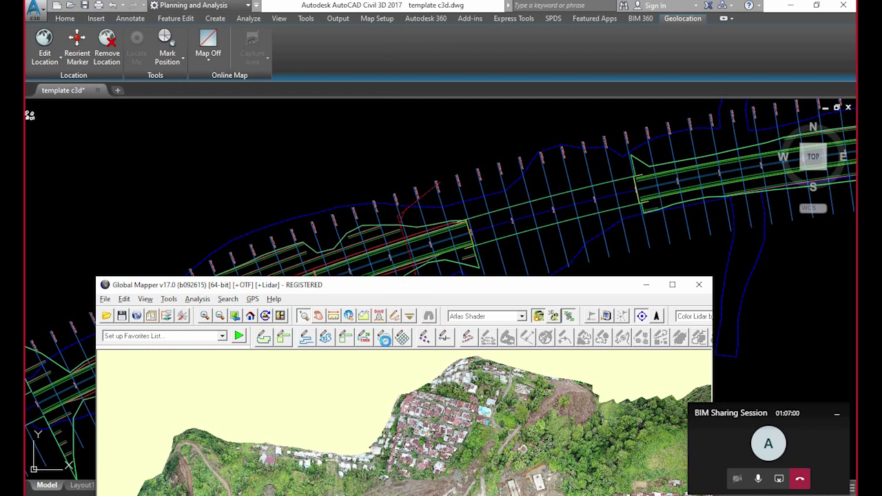
drag(628, 285, 615, 117)
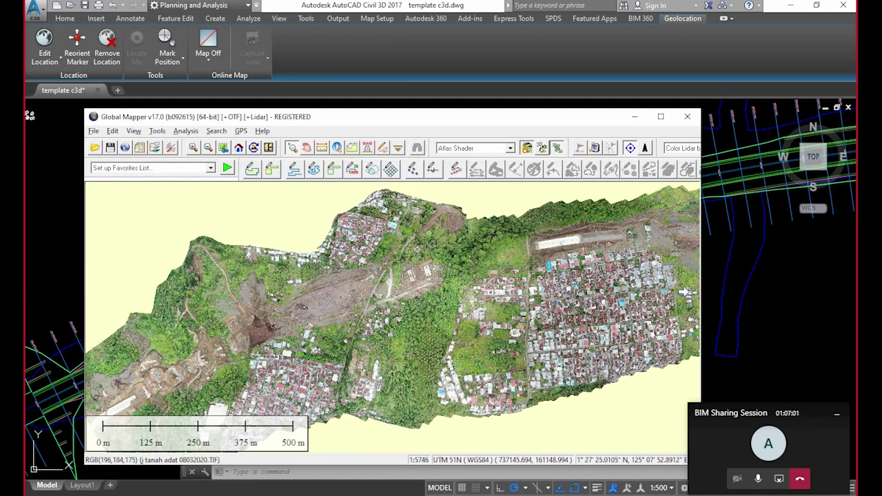
click(659, 118)
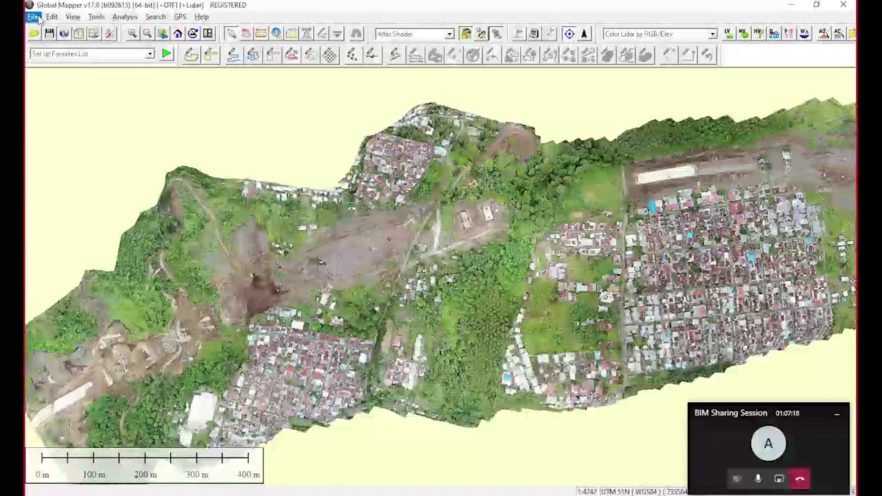
Start a raster export of the loaded orthomosaic as an ECW file and accept the projection tip
click(34, 17)
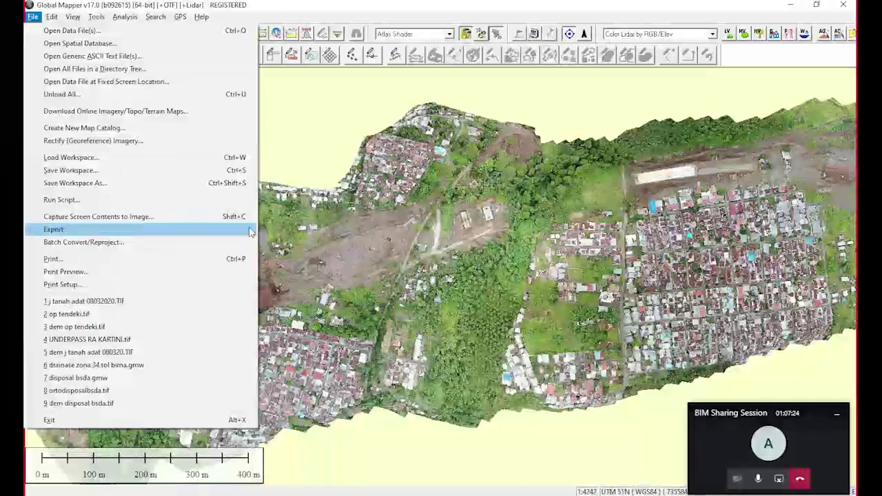
mouse_move(172, 229)
click(358, 285)
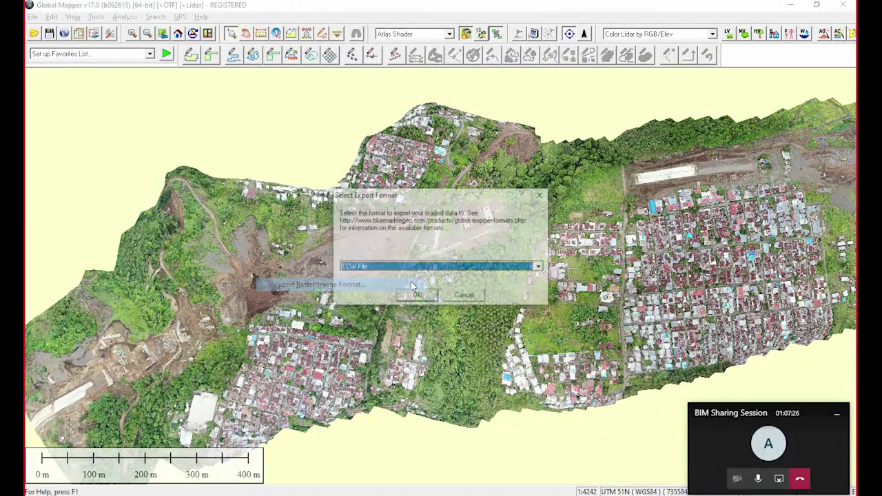
click(416, 297)
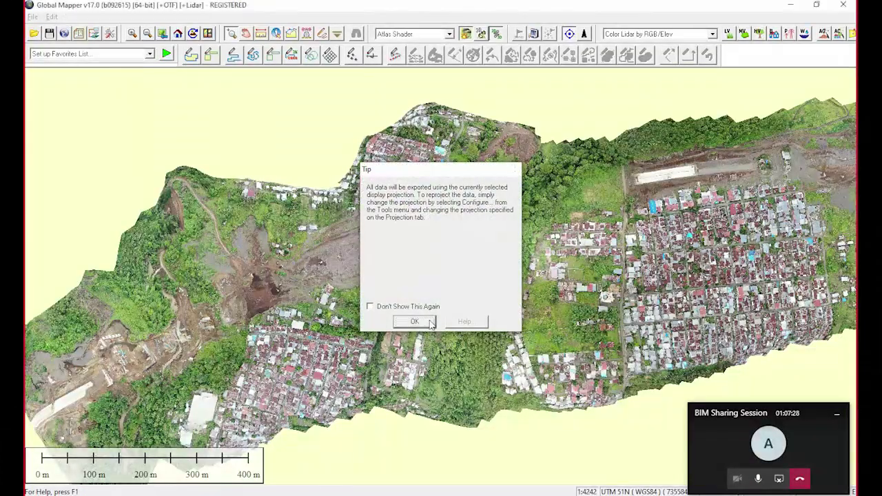
click(420, 321)
Set the ECW export bounds with a drawn box about 510 by 384 m around the crossing, and leave without saving a file
click(423, 74)
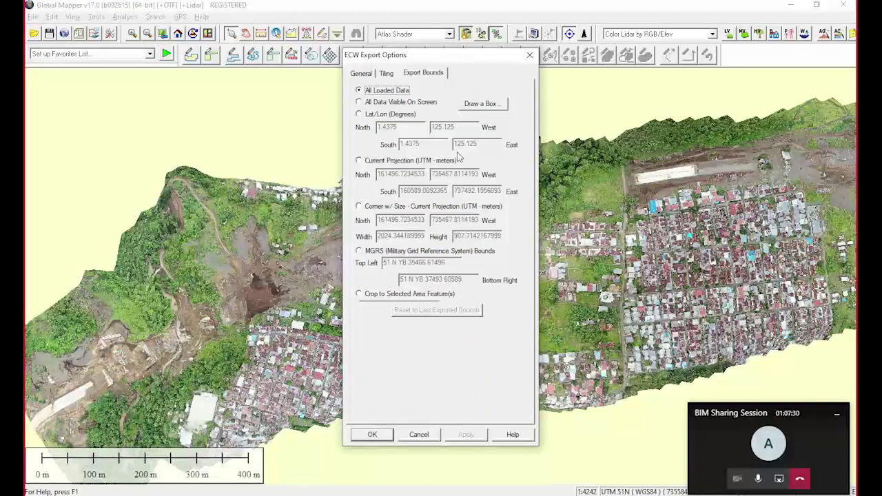
click(482, 105)
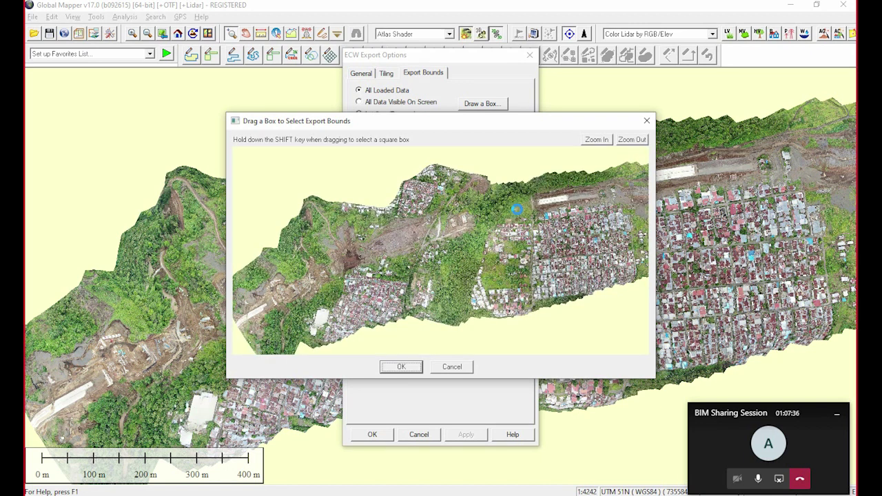
drag(405, 163, 535, 262)
click(404, 368)
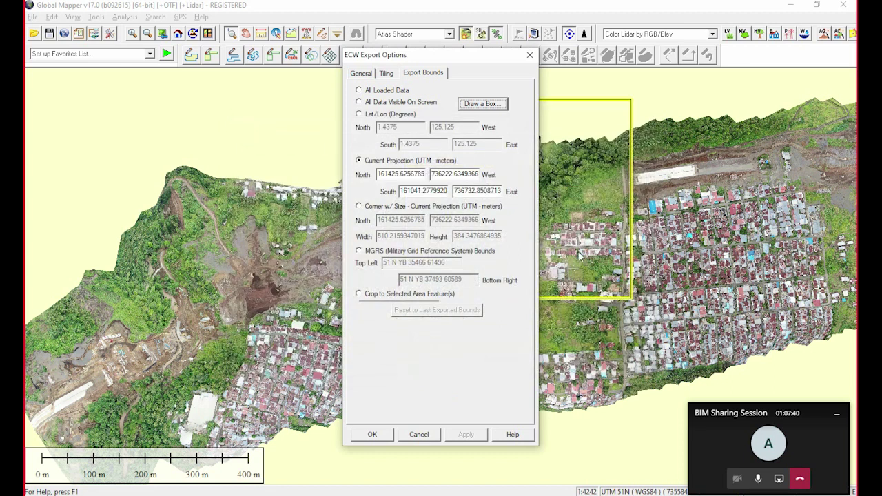
click(372, 435)
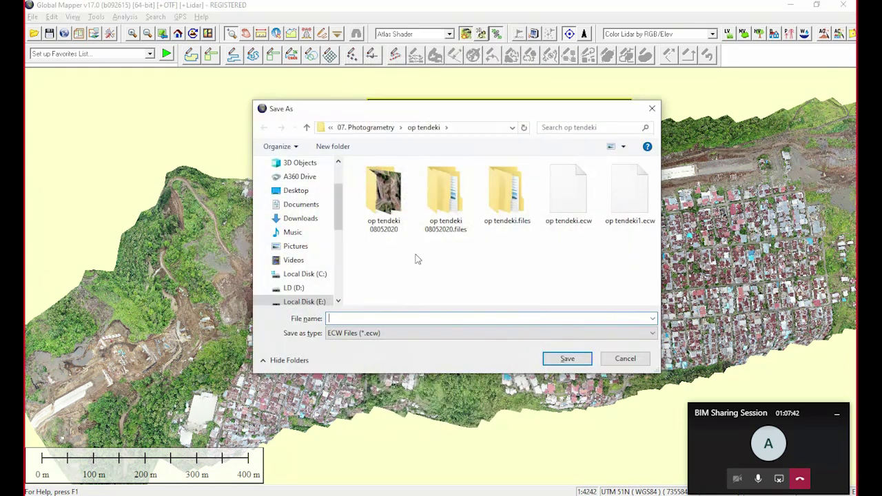
click(654, 109)
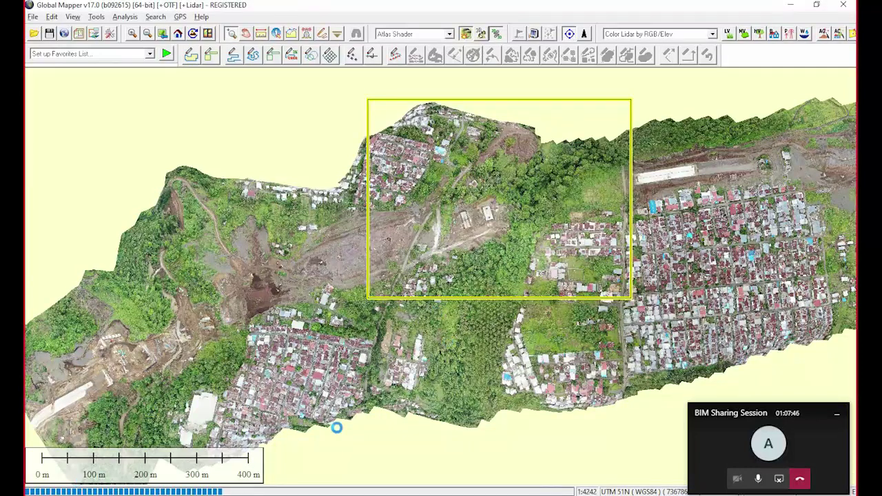
Load the terrain file dem j tanah adat 080320.TIF from the JEMBATAN TANAH ADAT folder over the orthomosaic
mouse_move(125, 495)
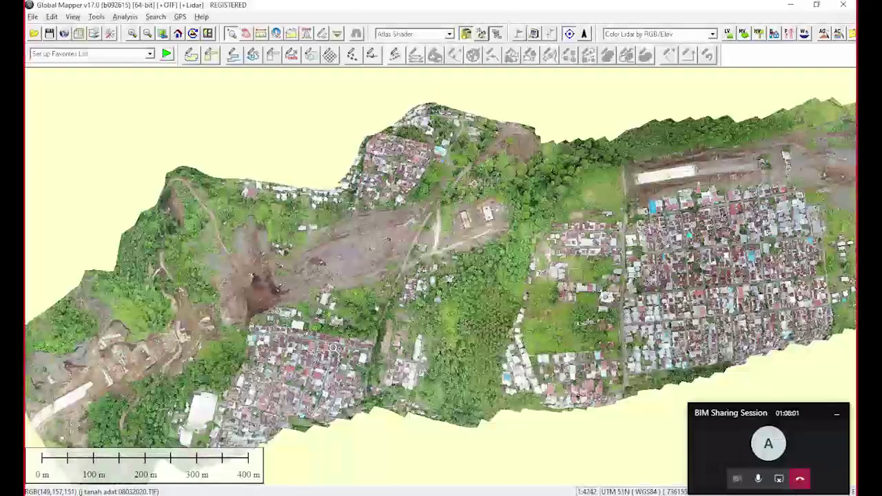
click(32, 17)
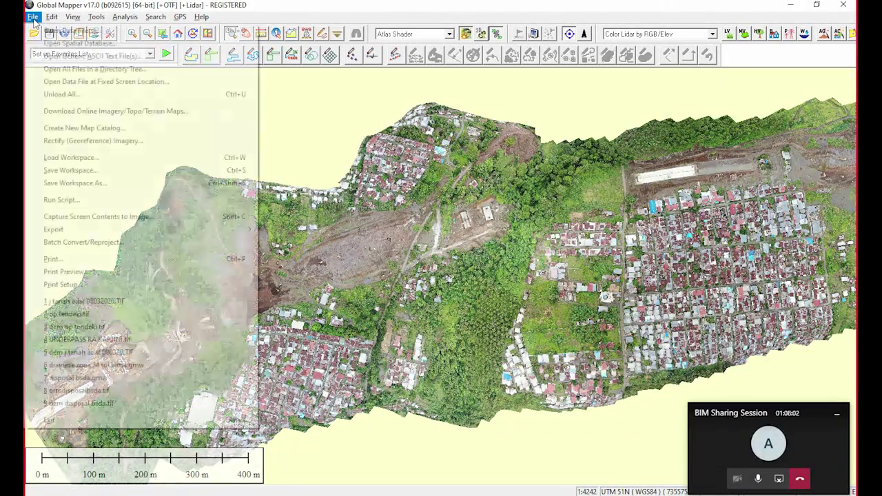
click(32, 17)
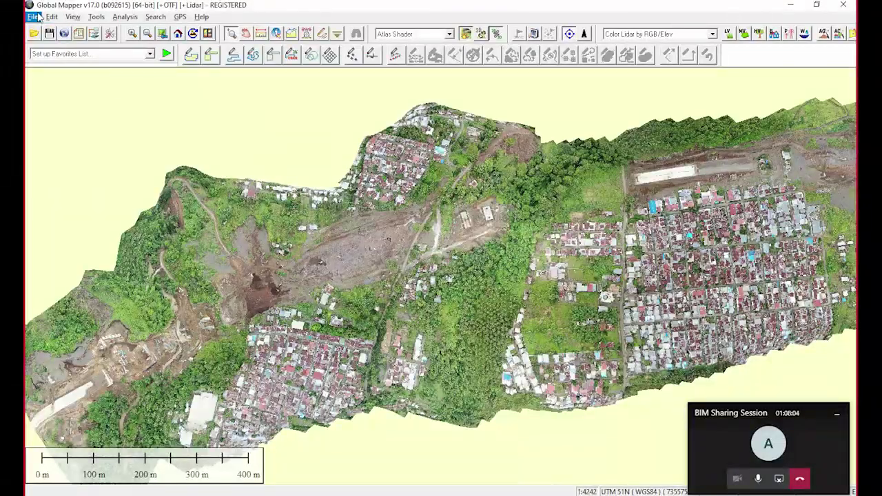
click(33, 33)
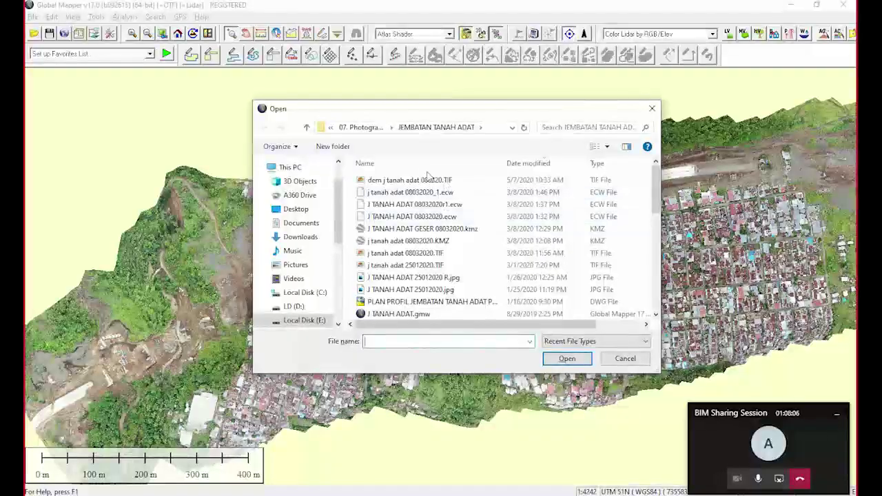
click(428, 180)
click(566, 359)
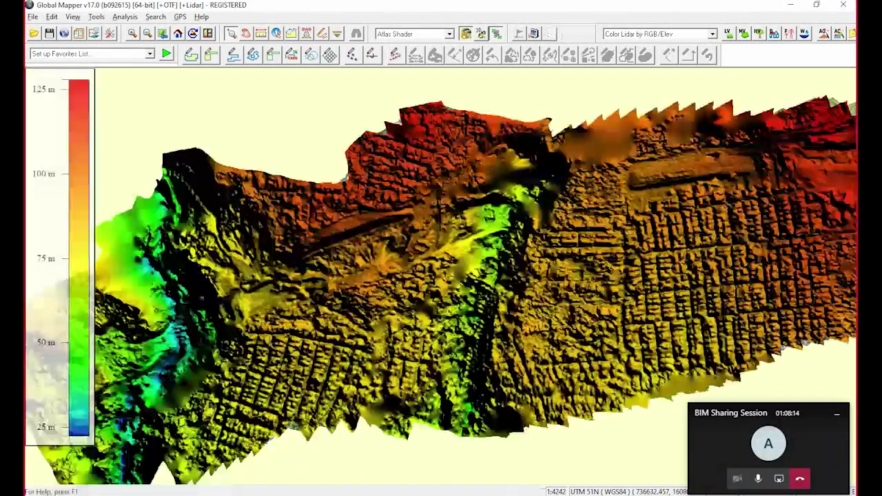
Generate contours from the terrain grid, limited to a drawn box over the green valley and the crossing area
scroll(525, 205, up, 1)
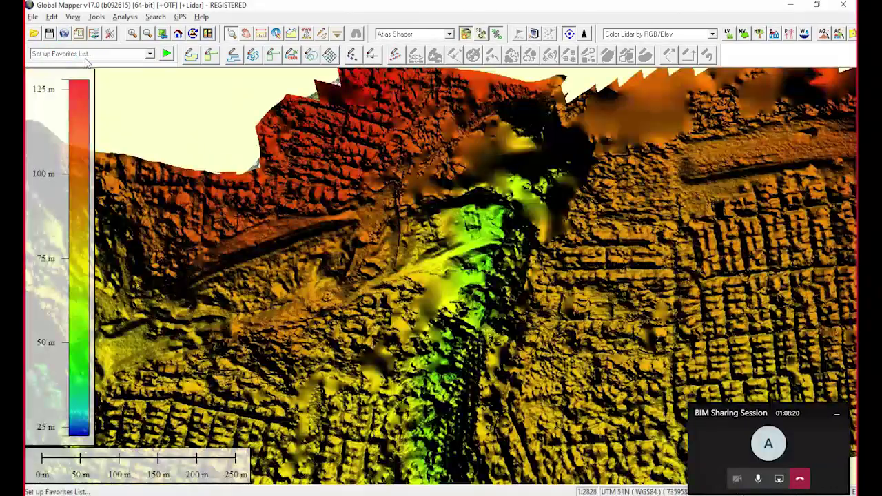
click(94, 34)
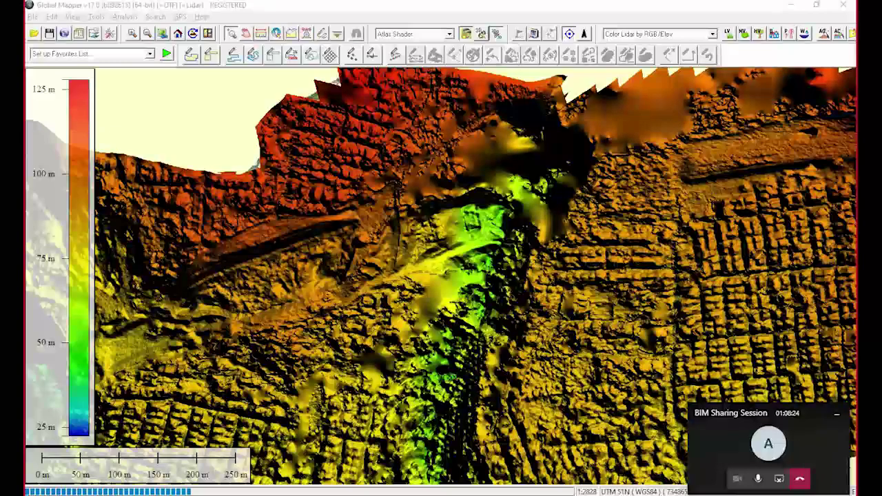
click(125, 16)
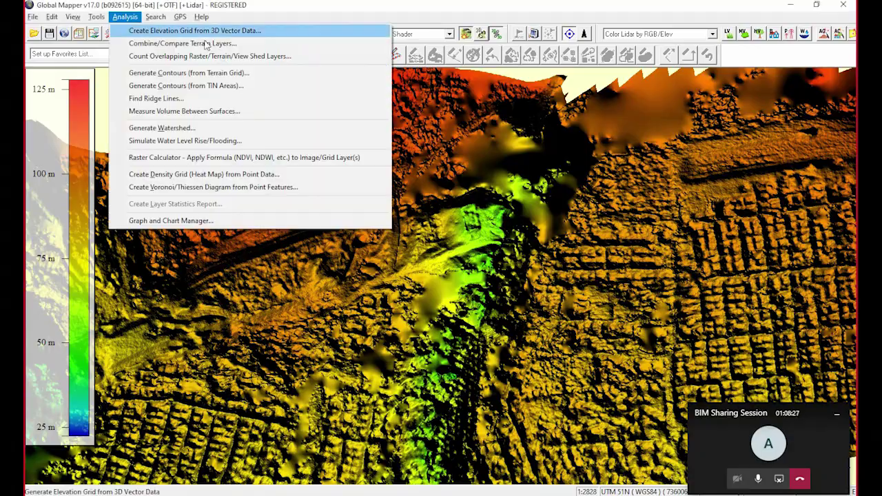
click(241, 77)
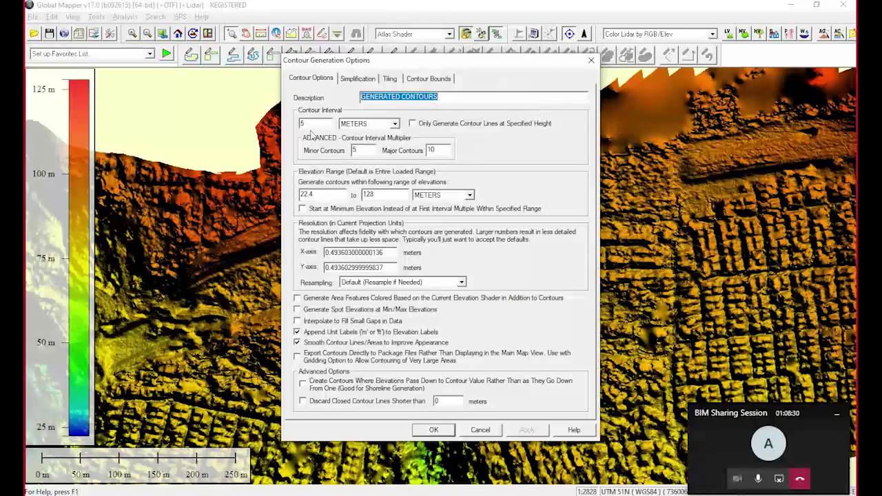
double_click(321, 124)
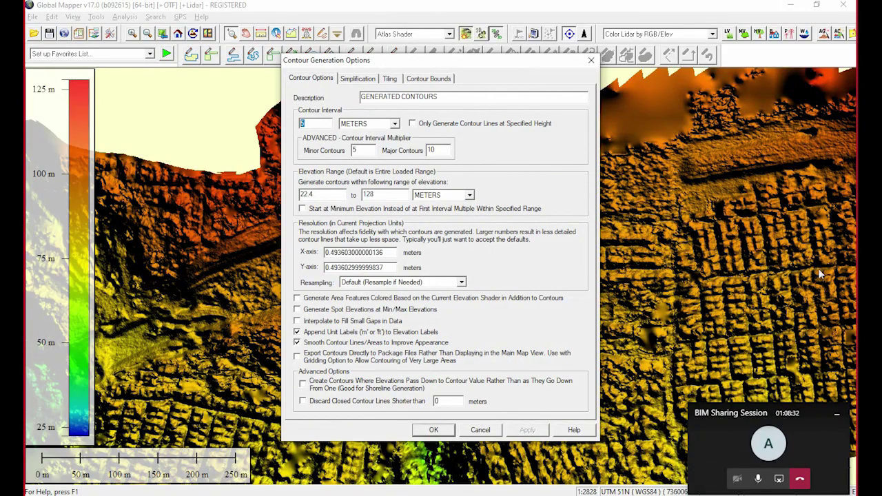
click(428, 78)
click(419, 108)
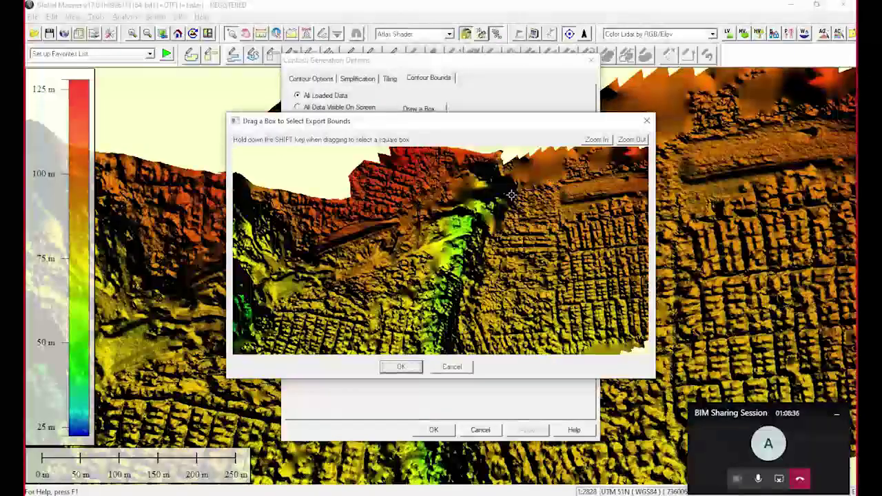
drag(372, 186, 560, 284)
click(407, 366)
click(434, 429)
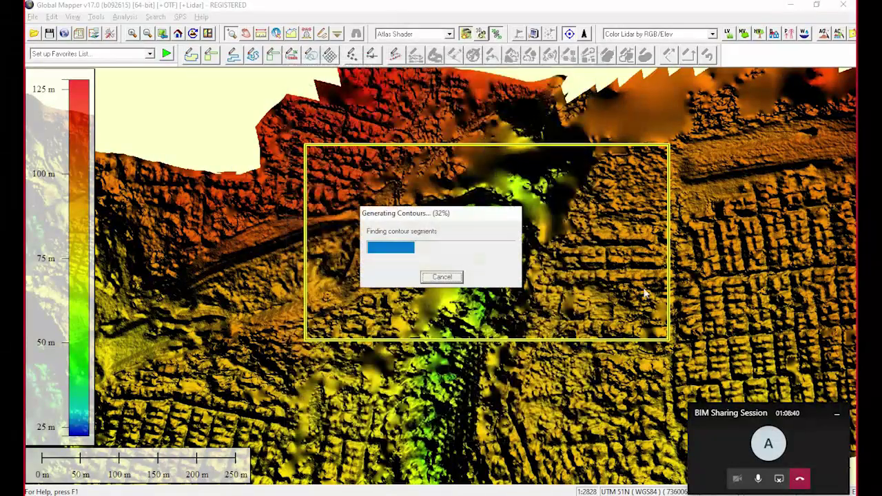
scroll(445, 227, up, 1)
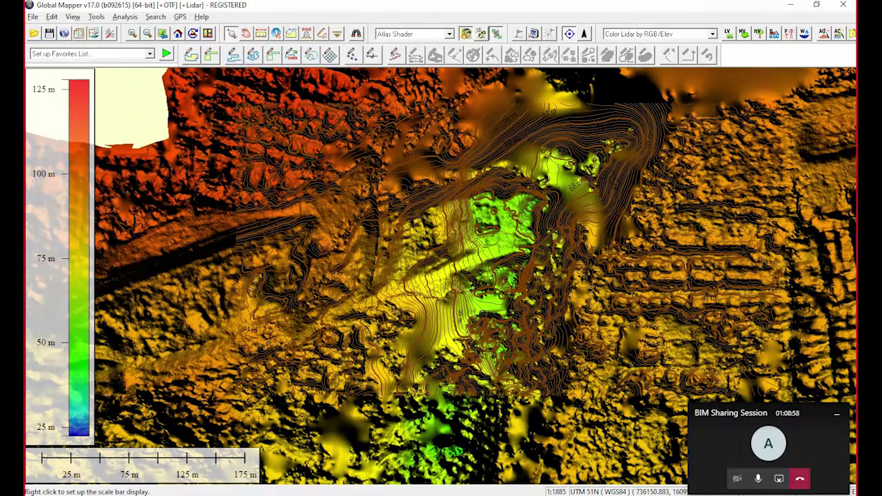
Switch to Civil 3D and view a wider stretch of the road corridor on both sides of the crossing
click(124, 491)
scroll(442, 238, down, 2)
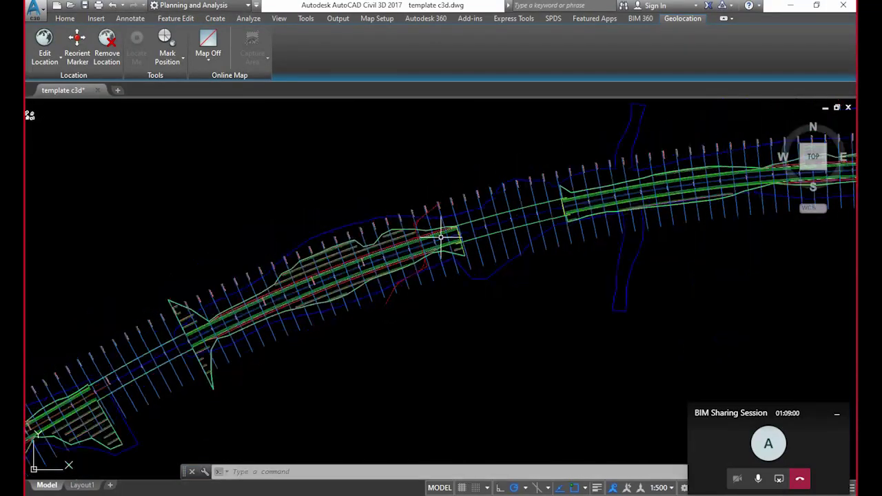
middle_drag(525, 231, 481, 256)
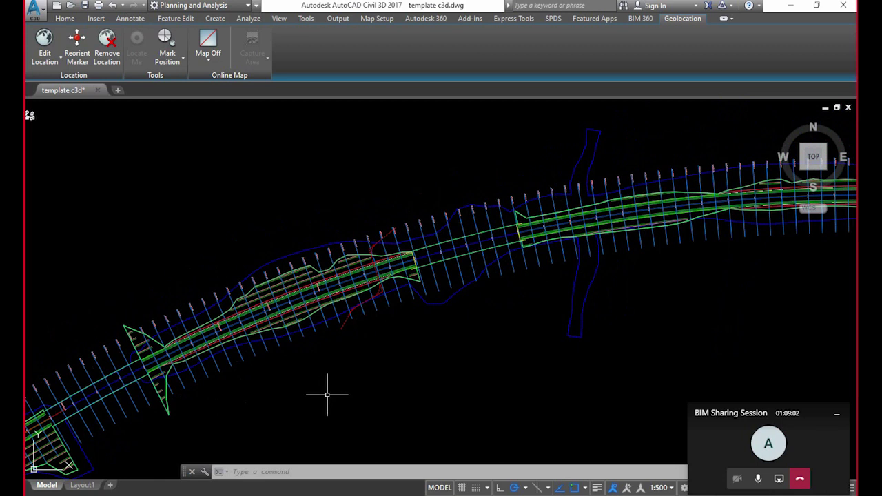
scroll(431, 222, down, 2)
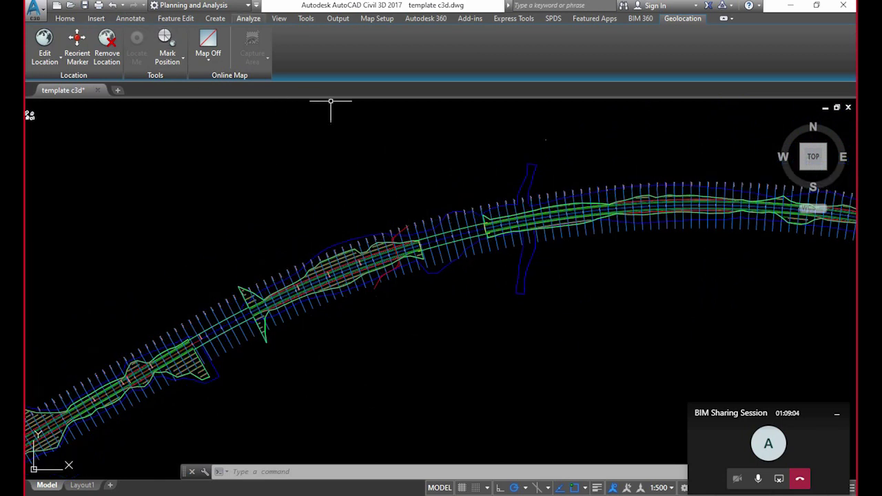
In the Planning and Analysis workspace, insert the image j tanah adat 08032020_1.ecw from the JEMBATAN TANAH ADAT folder under 07. Photogrametry
click(209, 6)
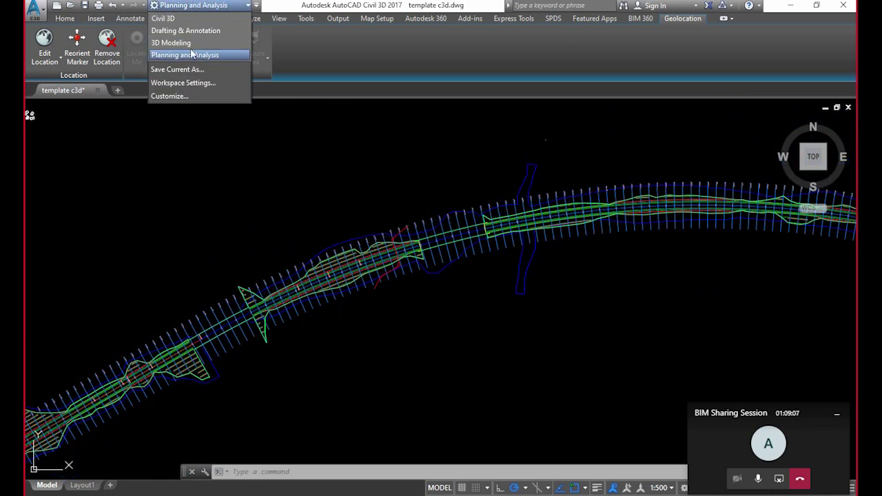
click(219, 55)
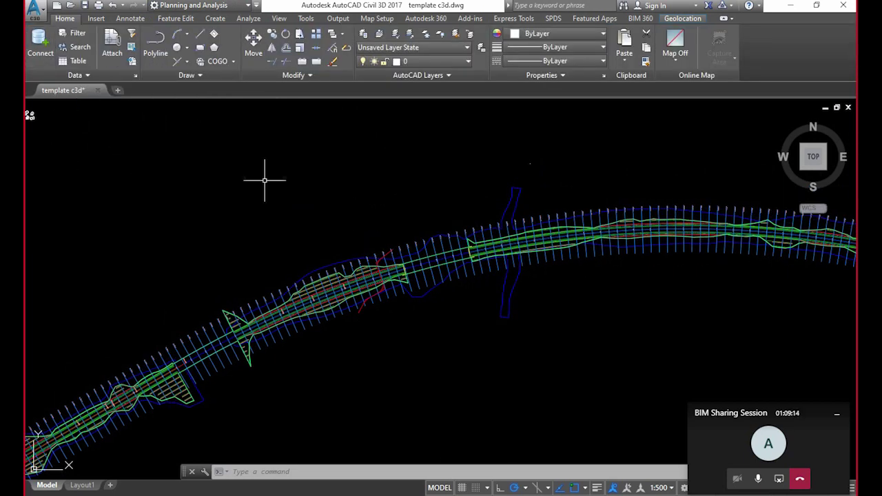
click(96, 19)
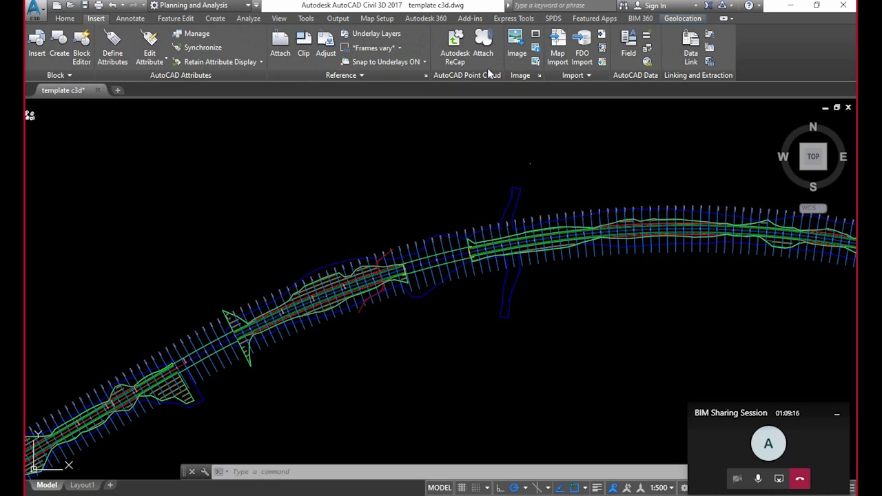
click(521, 45)
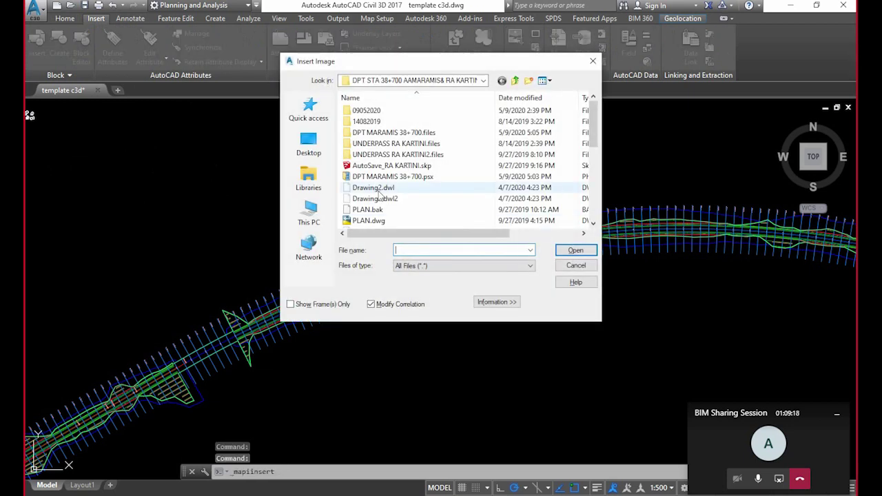
scroll(437, 194, down, 6)
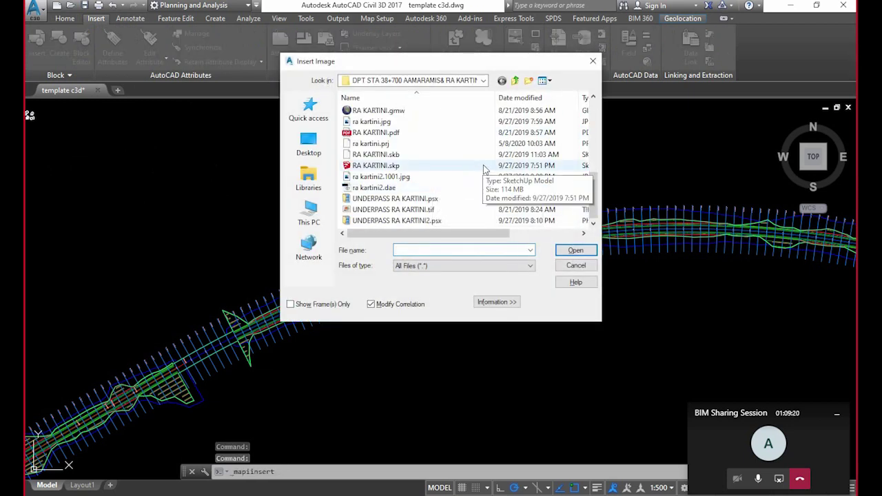
scroll(464, 131, up, 6)
click(462, 81)
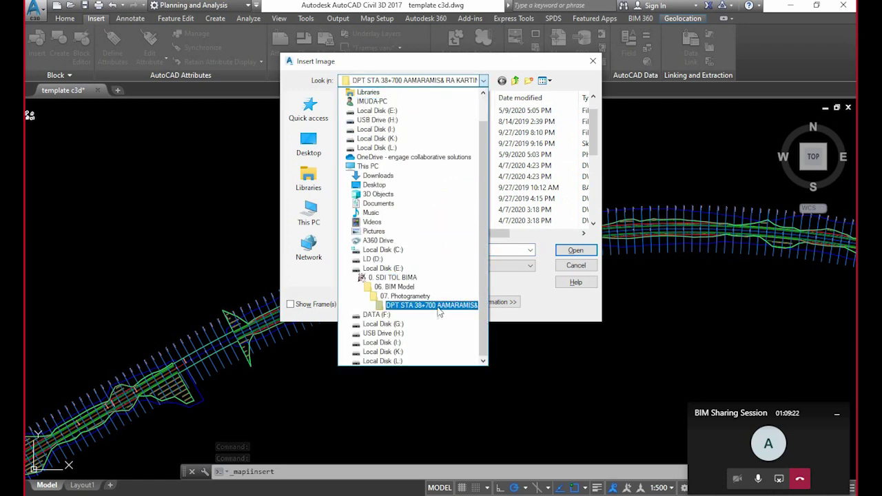
click(405, 254)
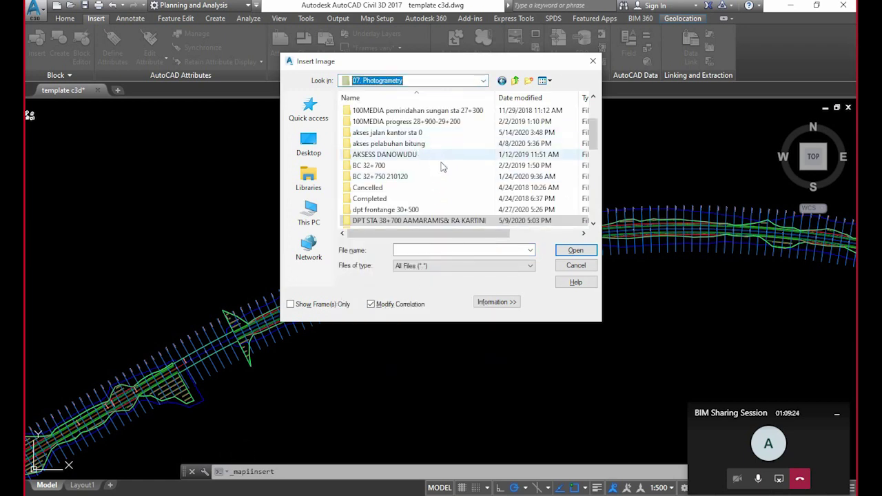
scroll(451, 184, down, 2)
scroll(448, 184, down, 3)
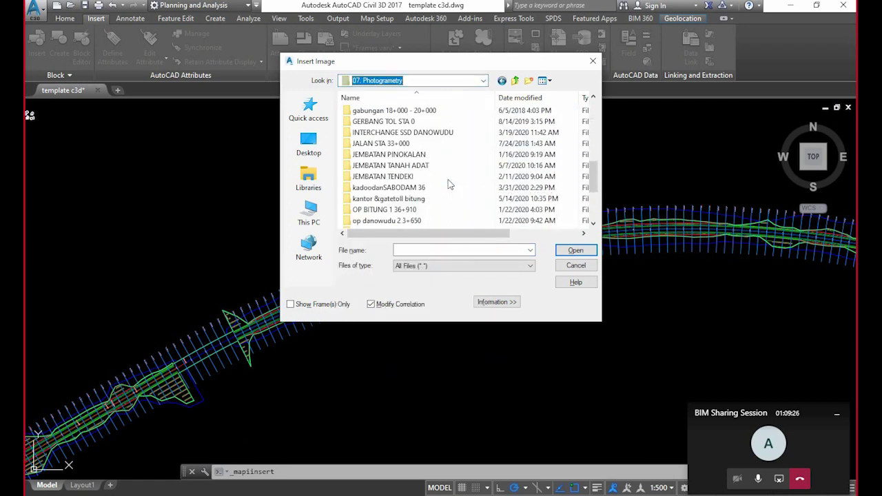
double_click(434, 165)
click(445, 124)
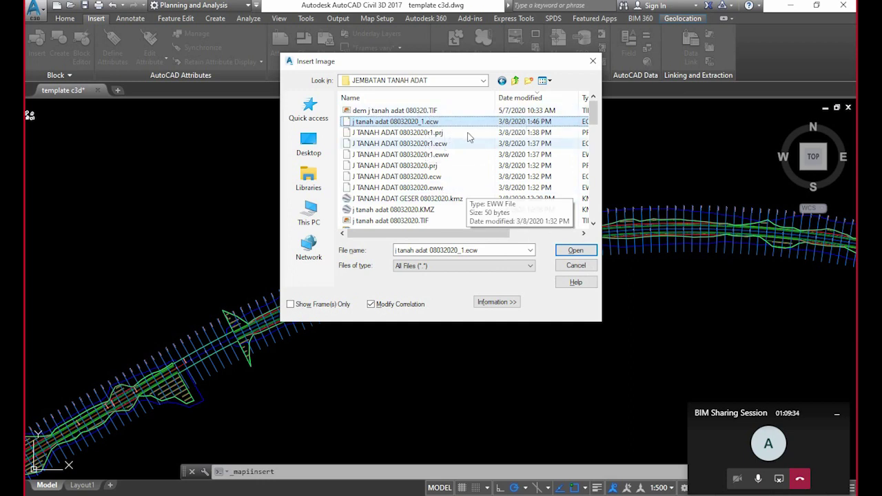
click(575, 250)
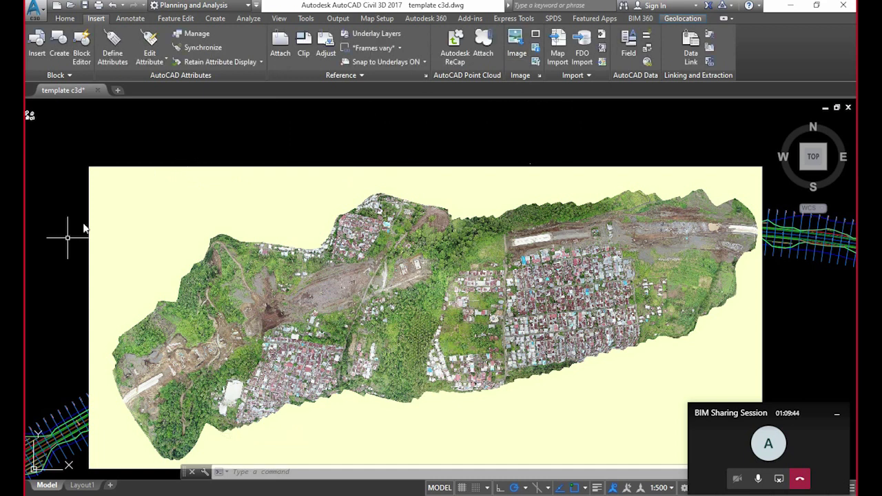
Send the inserted orthophoto to the back of the display order and inspect the corridor over the bridge site
click(143, 193)
right_click(144, 195)
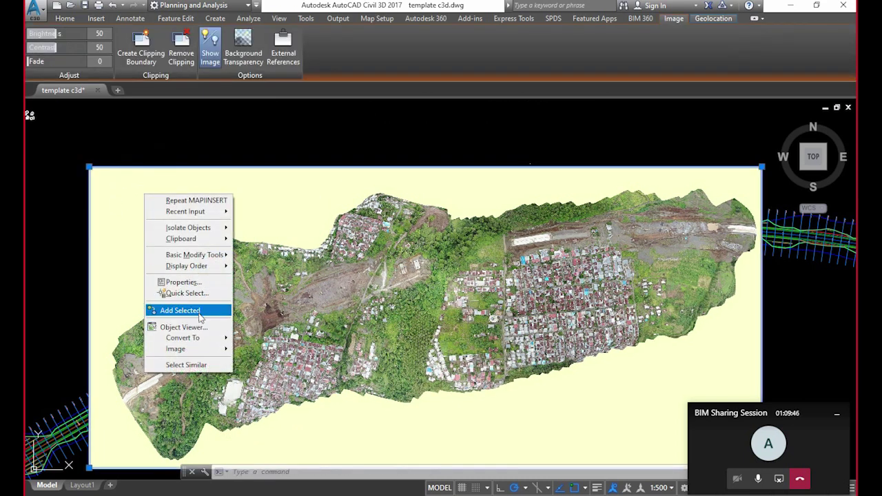
mouse_move(221, 266)
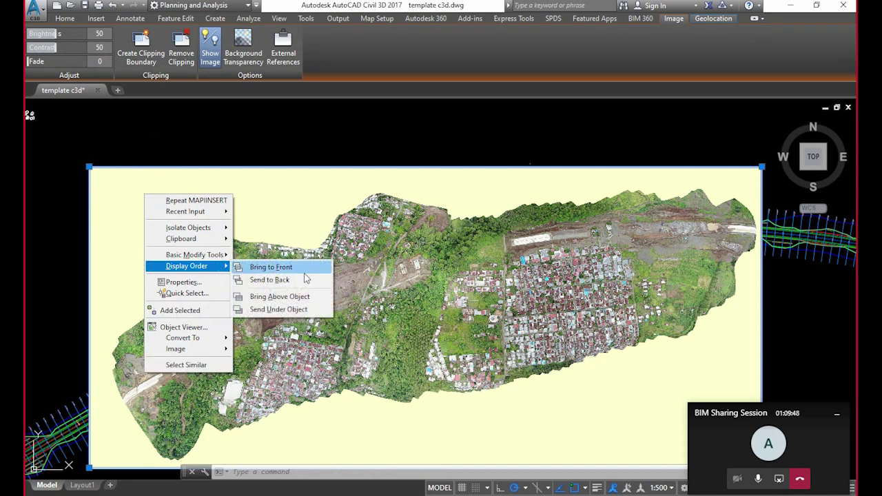
click(305, 278)
scroll(412, 276, up, 3)
scroll(414, 269, up, 5)
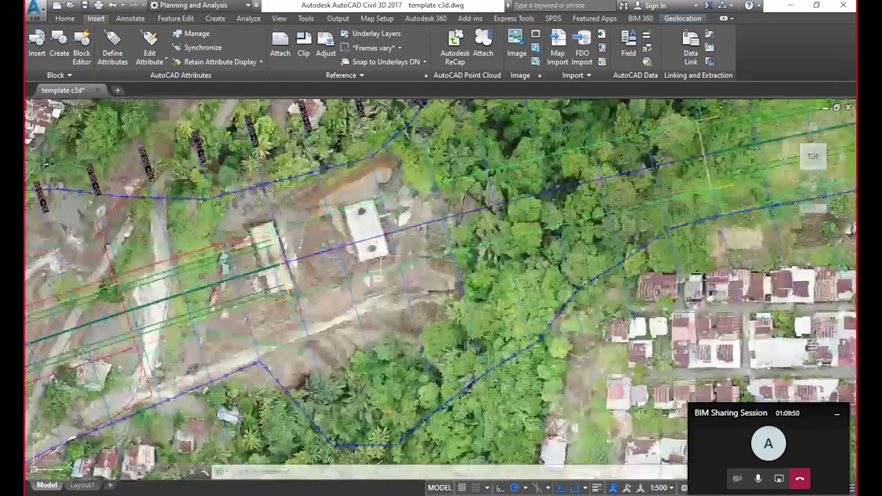
scroll(542, 239, down, 2)
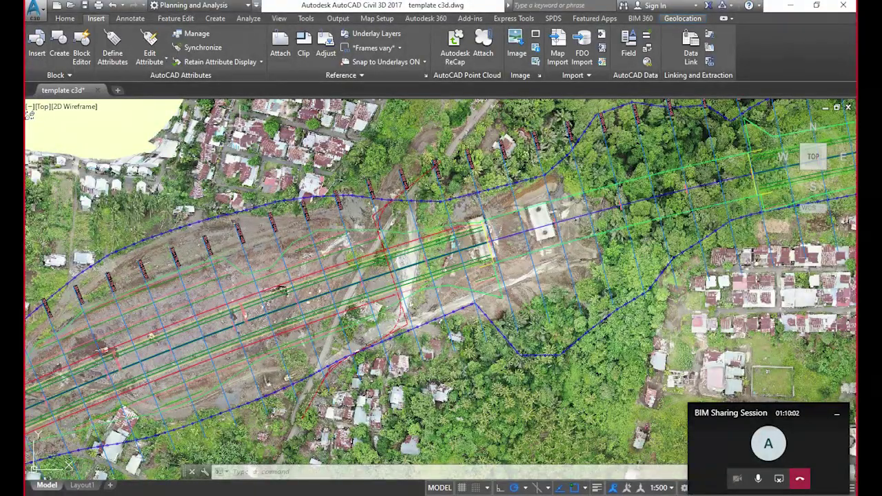
Switch the workspace from Planning and Analysis to Civil 3D
click(65, 18)
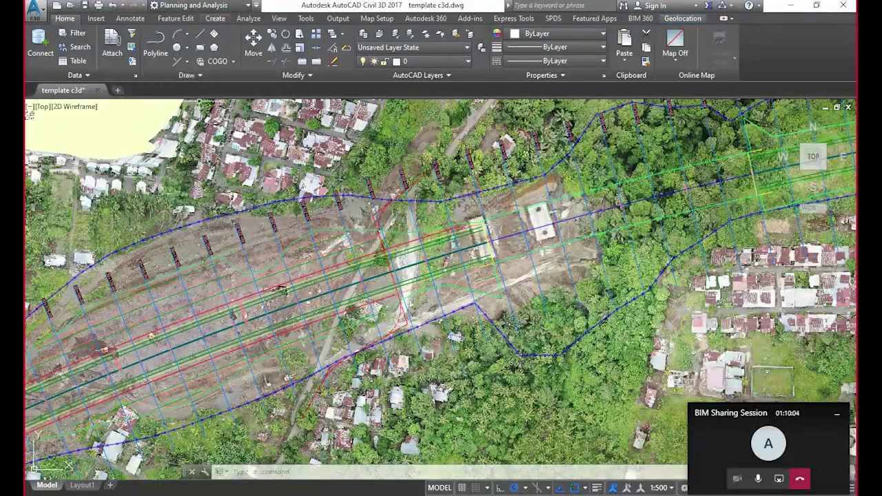
click(169, 5)
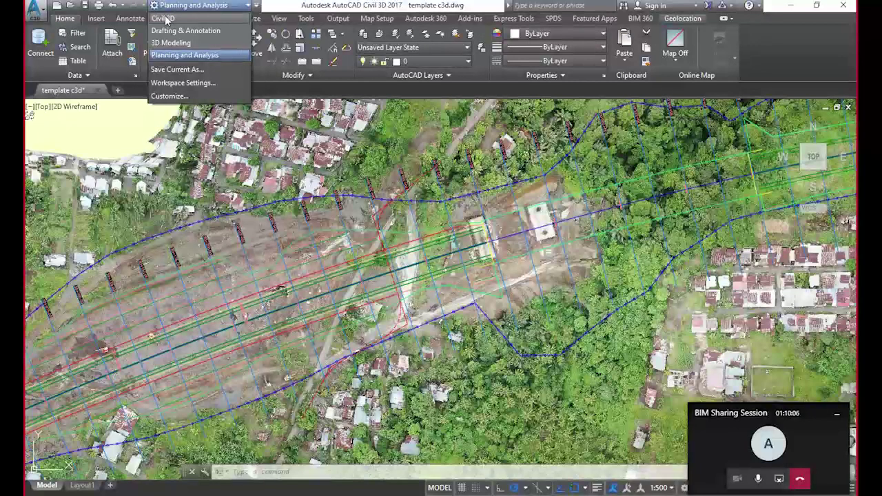
click(166, 20)
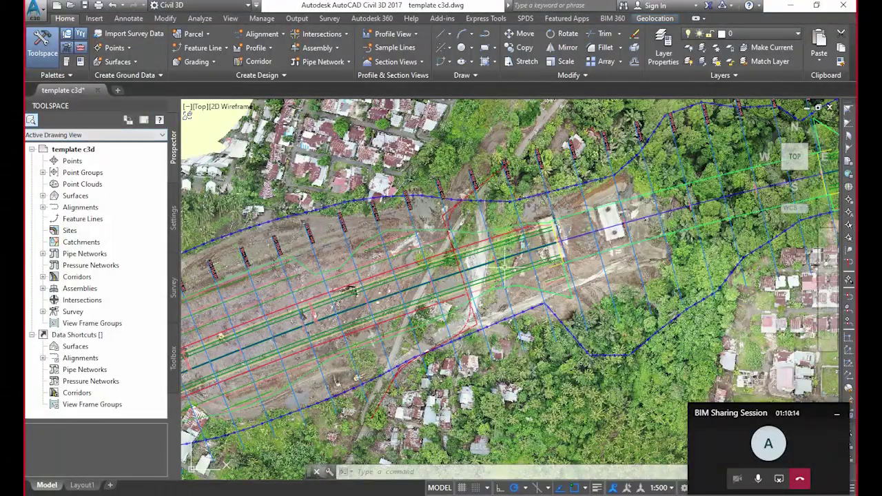
Check the generated contours in Global Mapper, and return to Civil 3D to view the contours in contur dreone.dxf
key(alt+Tab)
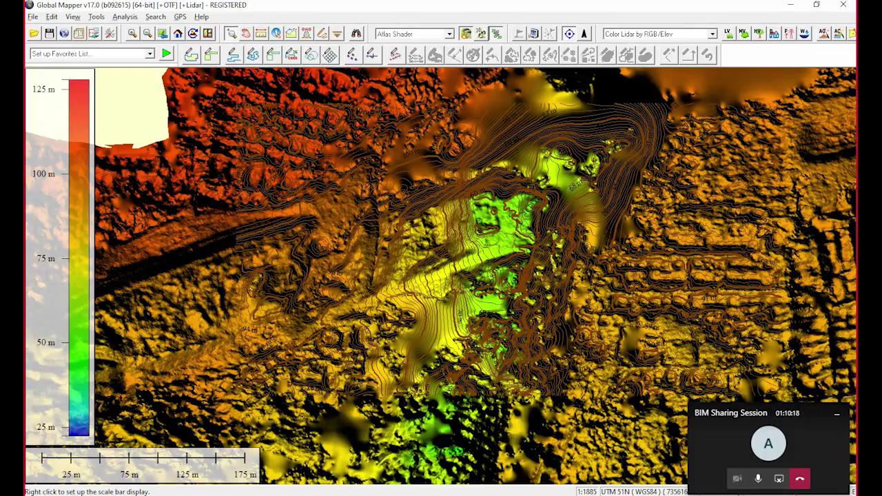
key(alt+Tab)
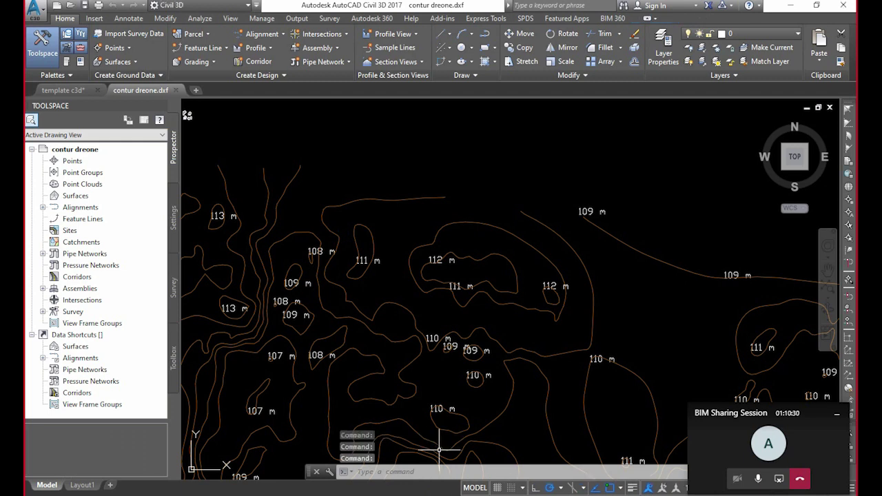
scroll(366, 278, down, 2)
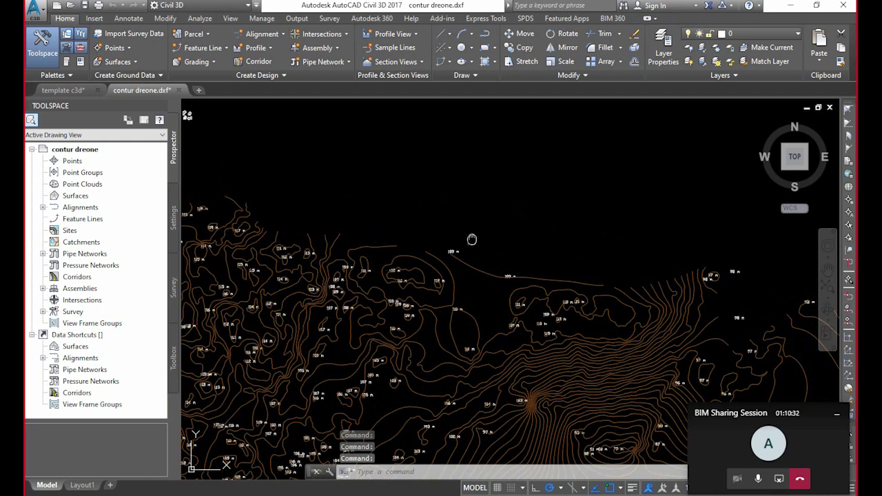
scroll(473, 240, down, 2)
click(595, 204)
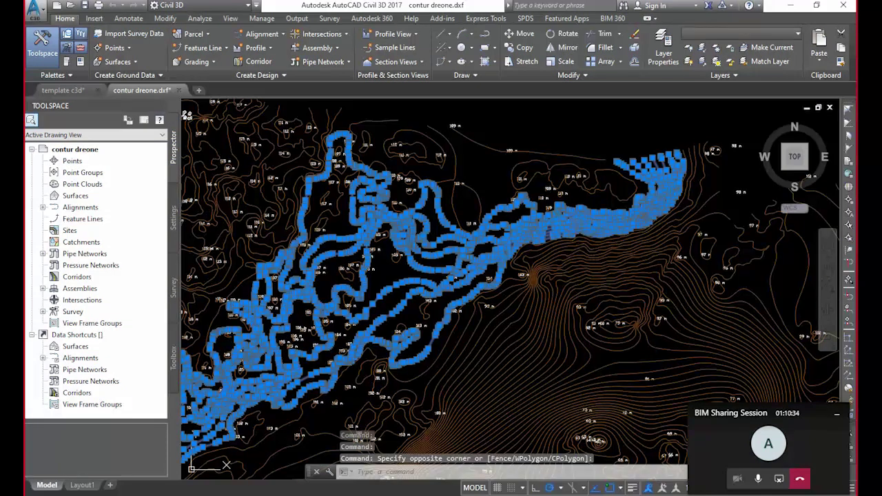
key(ctrl+a)
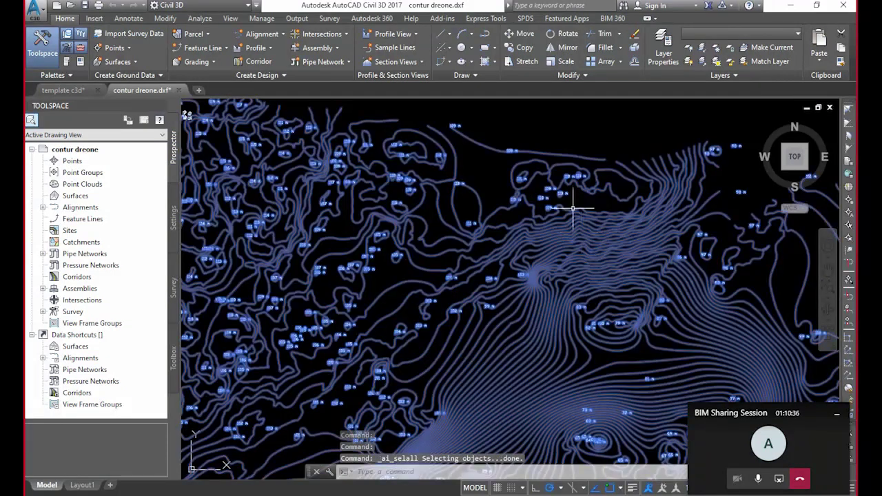
scroll(571, 199, up, 3)
key(Escape)
key(Escape)
Turn off the FeatureAttribs layer by picking one of the contour elevation labels
click(688, 47)
click(571, 183)
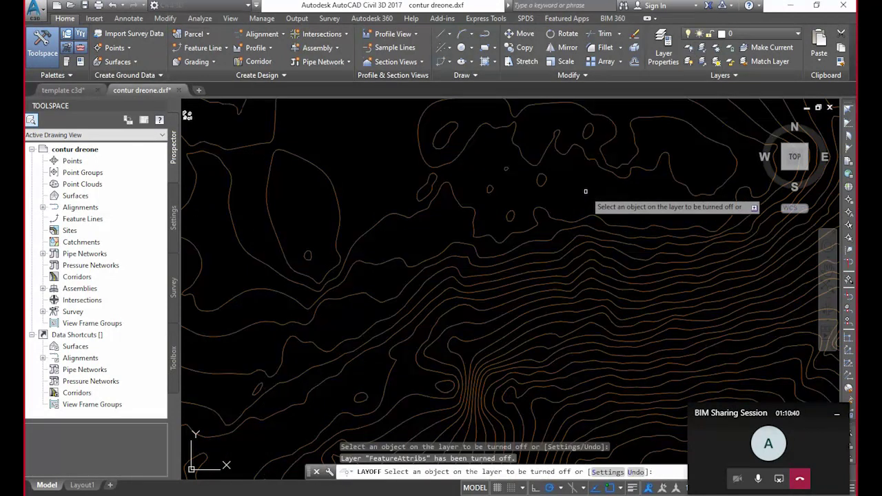
key(Escape)
Select all contour polylines in contur dreone.dxf by extending a partial selection to similar objects
scroll(570, 183, down, 3)
click(607, 154)
click(553, 226)
right_click(480, 140)
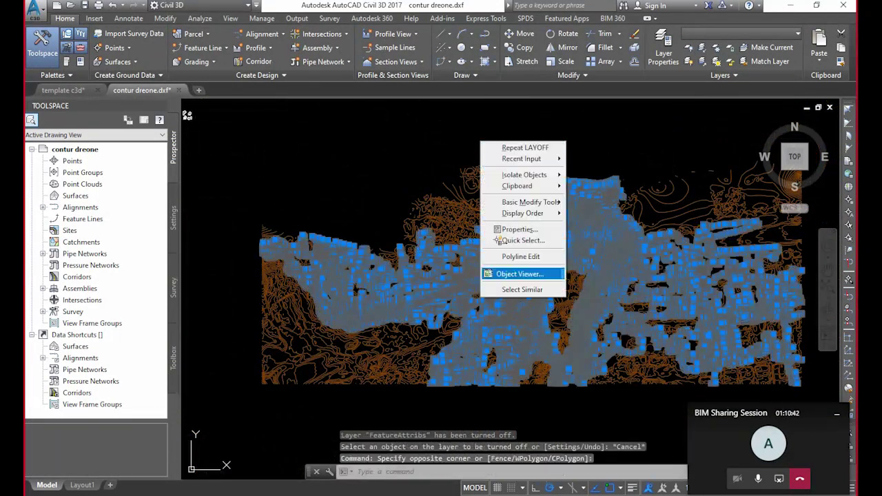
click(524, 290)
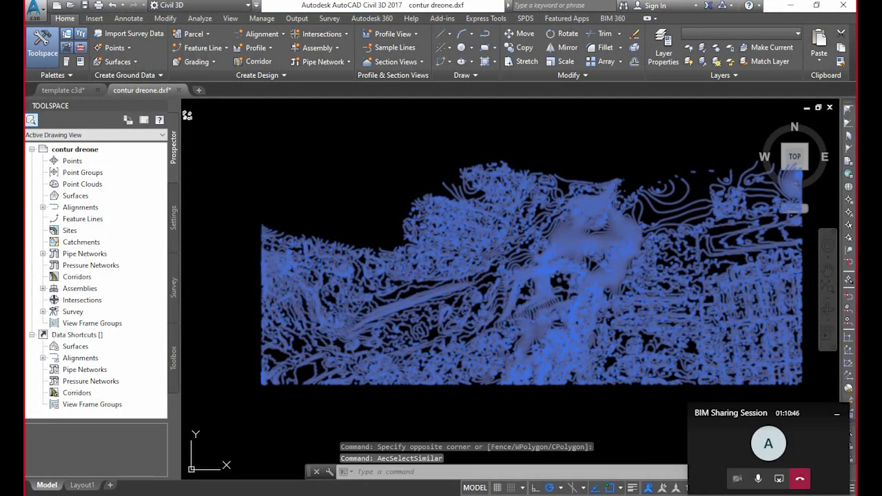
Paste the copied drone contours into the template c3d drawing at their original coordinates
key(ctrl+Tab)
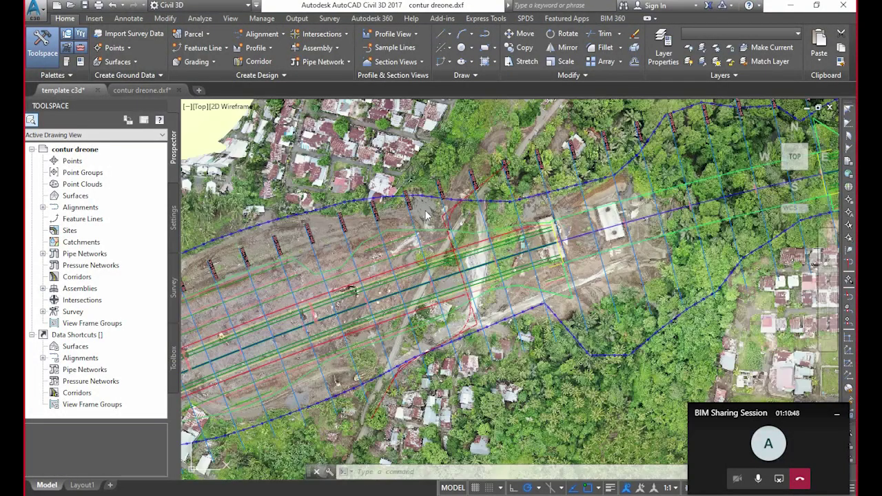
scroll(425, 210, down, 2)
middle_drag(431, 205, 408, 252)
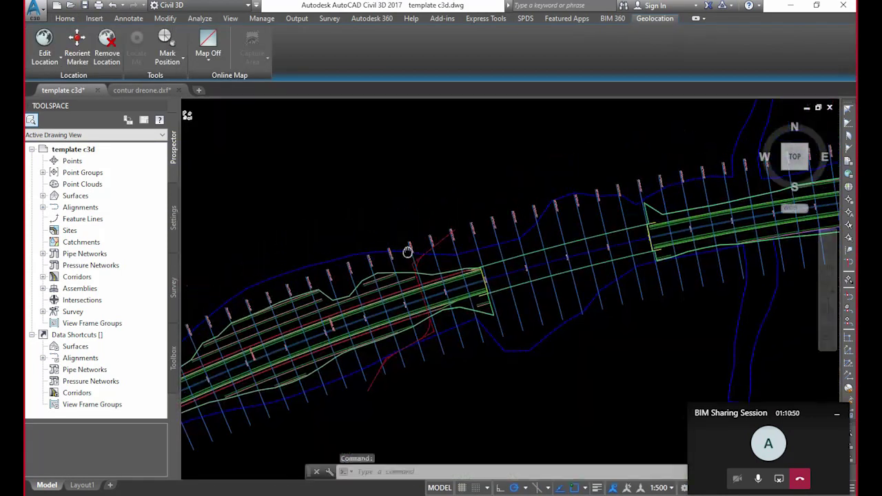
right_click(422, 188)
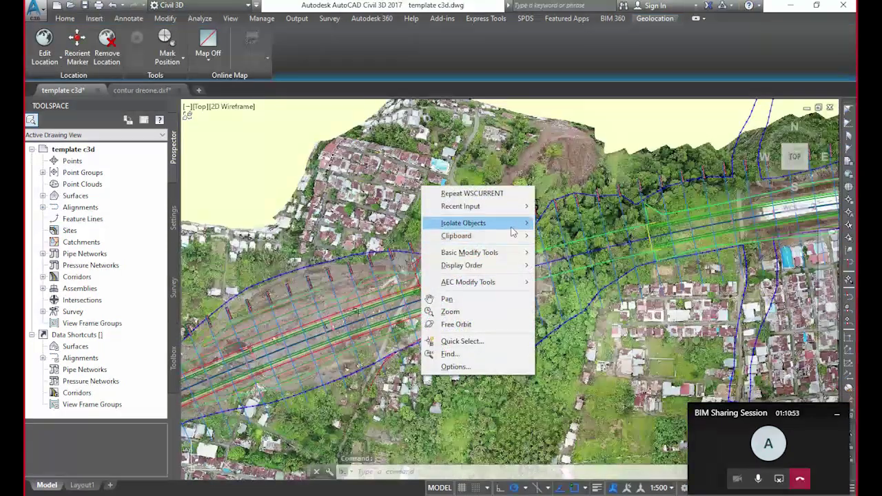
mouse_move(516, 236)
click(577, 302)
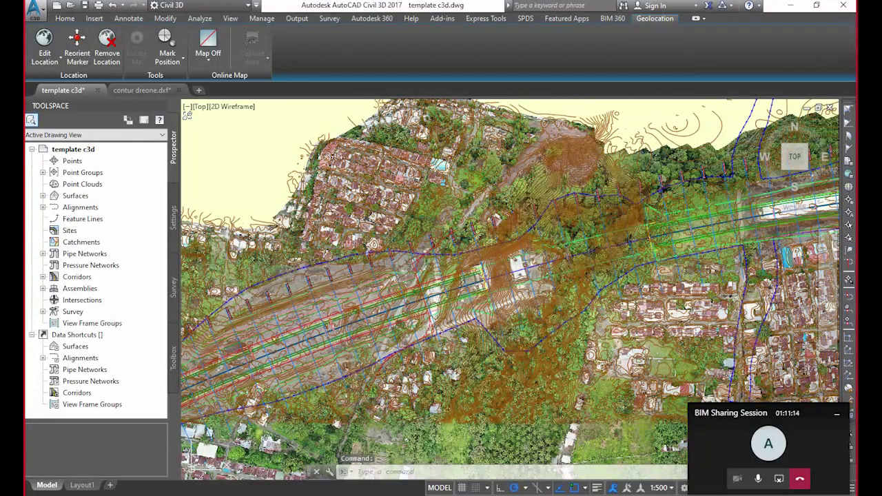
Create a TIN surface named "contour drone" with the Contours 2m and 10m (Background) style on layer C-TOPO
click(43, 195)
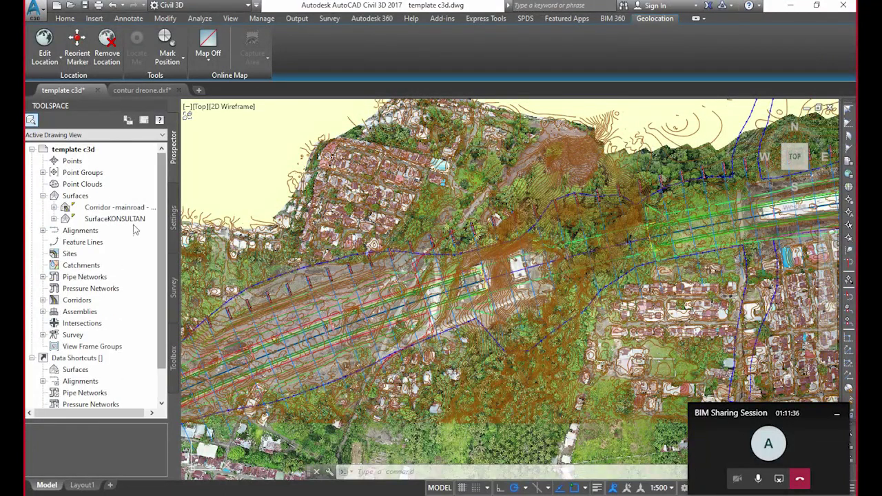
right_click(95, 197)
click(155, 204)
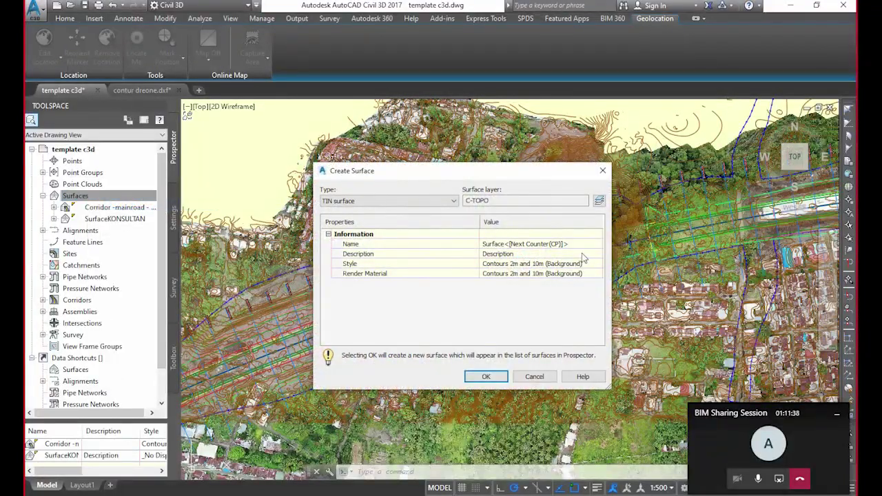
click(578, 244)
text(conto)
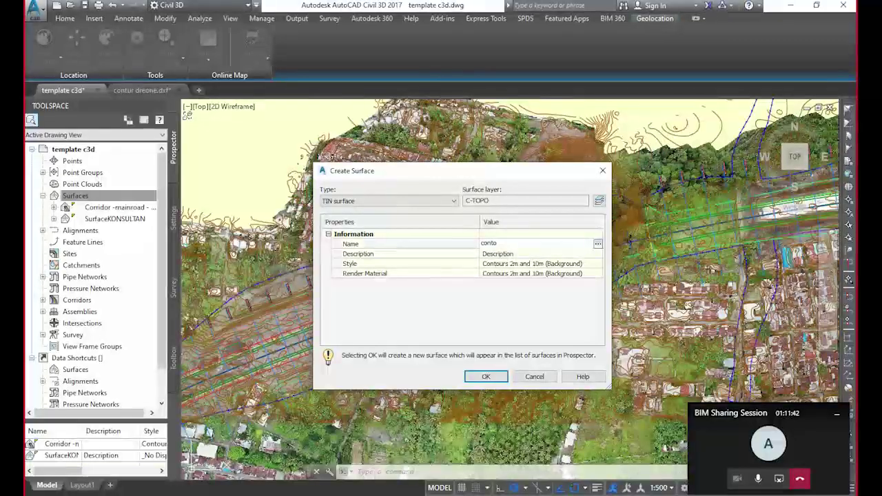
text(ur drone)
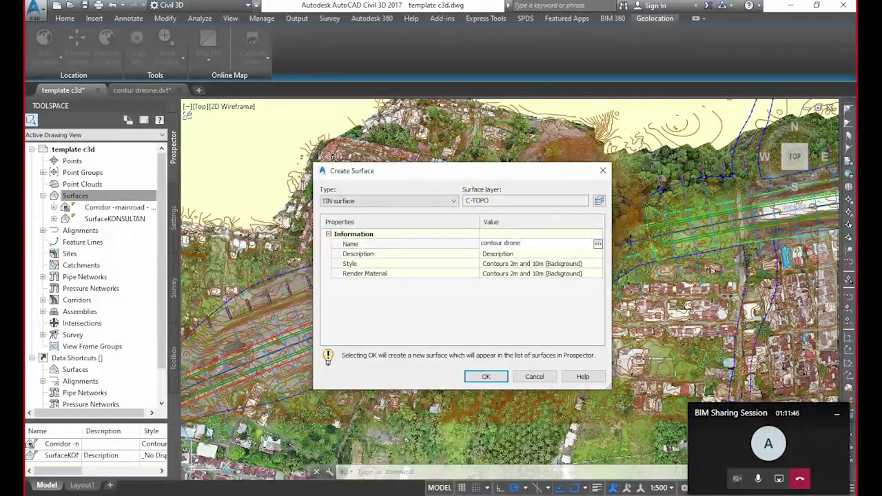
click(481, 376)
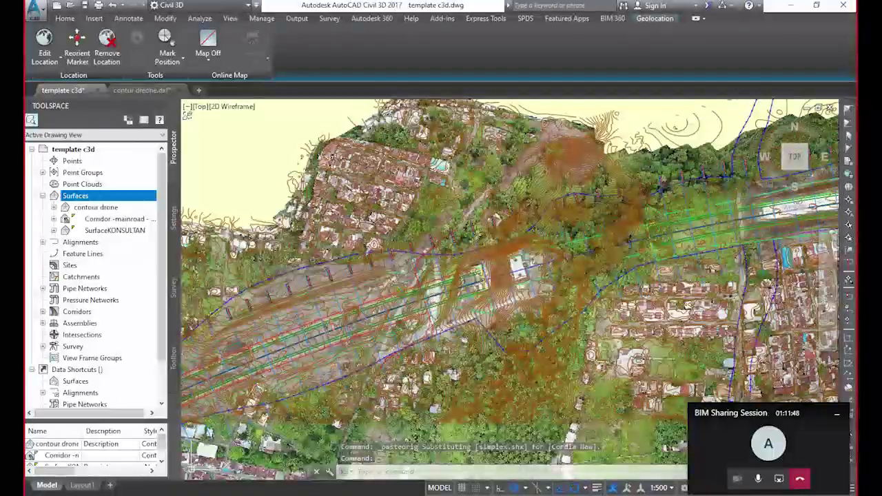
Open the contour drone surface's definition and select all pasted contour polylines by extending one picked contour to similar objects
click(54, 208)
click(65, 243)
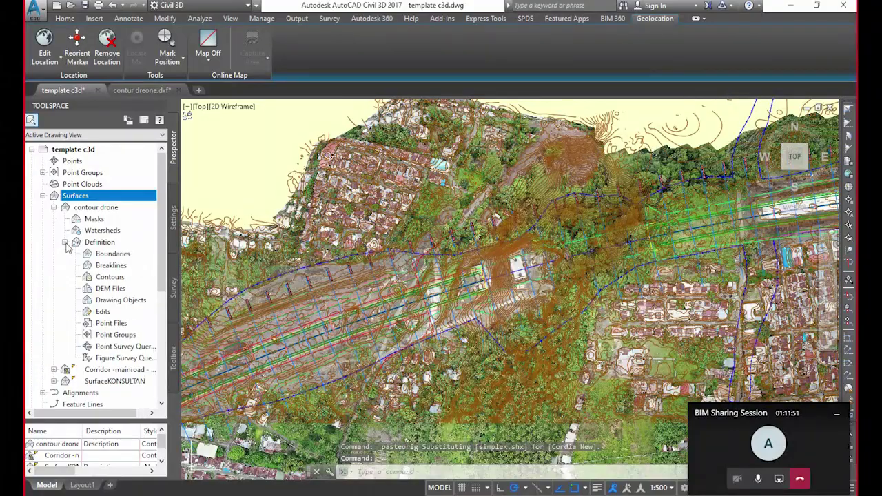
click(109, 277)
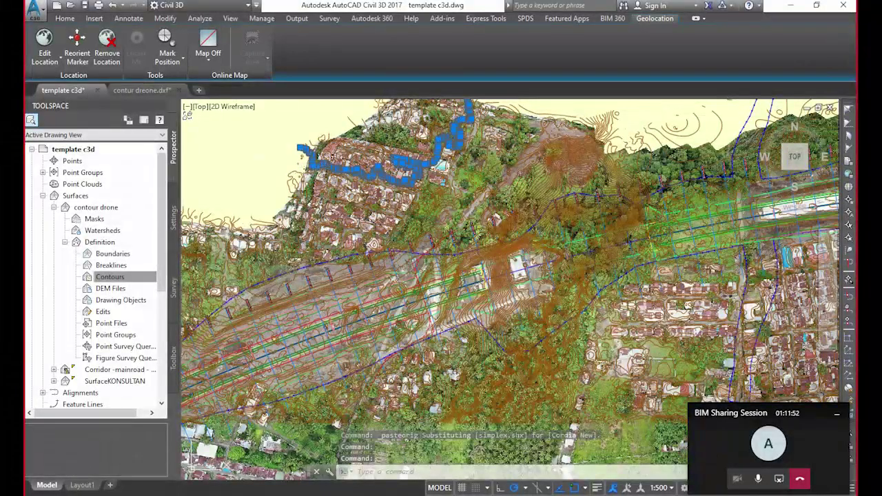
right_click(257, 157)
click(297, 335)
scroll(353, 173, up, 3)
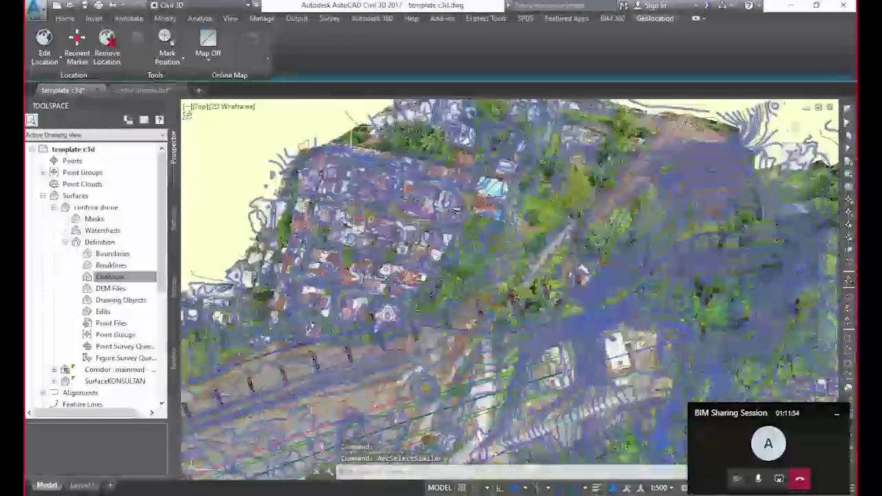
right_click(344, 119)
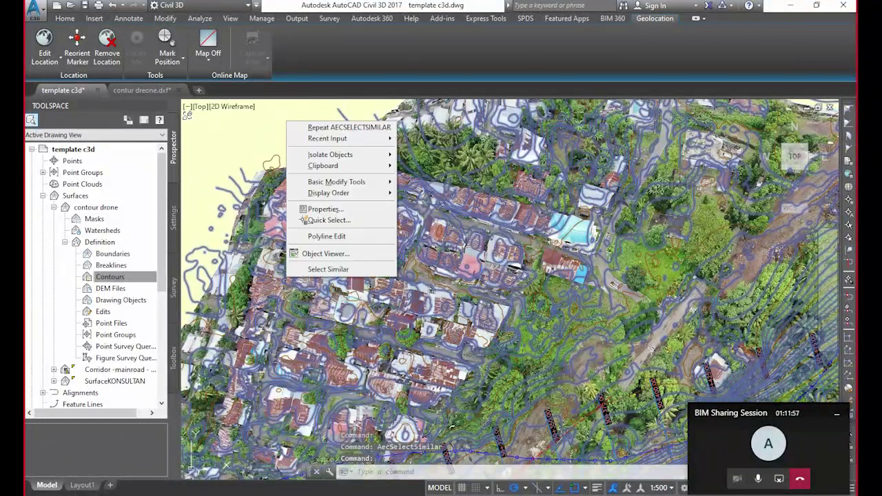
click(348, 269)
right_click(345, 256)
click(404, 406)
Add the selected contour polylines to the contour drone surface as contour data
click(111, 277)
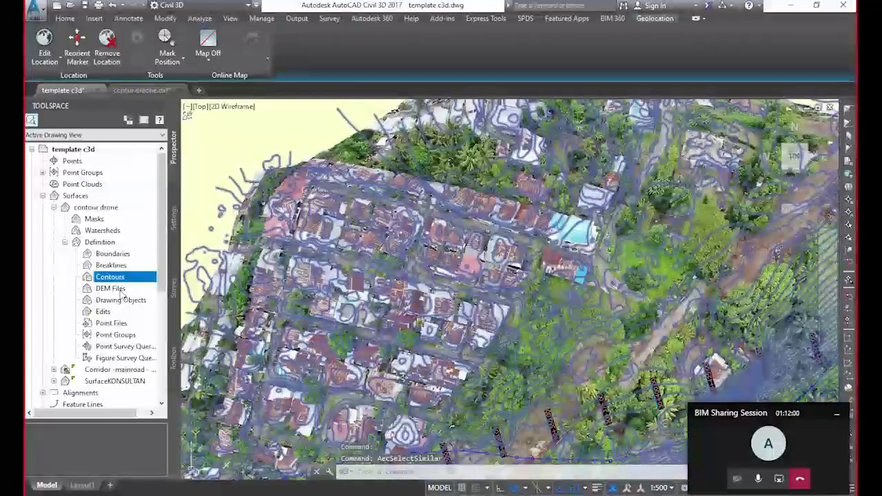
right_click(116, 277)
click(173, 287)
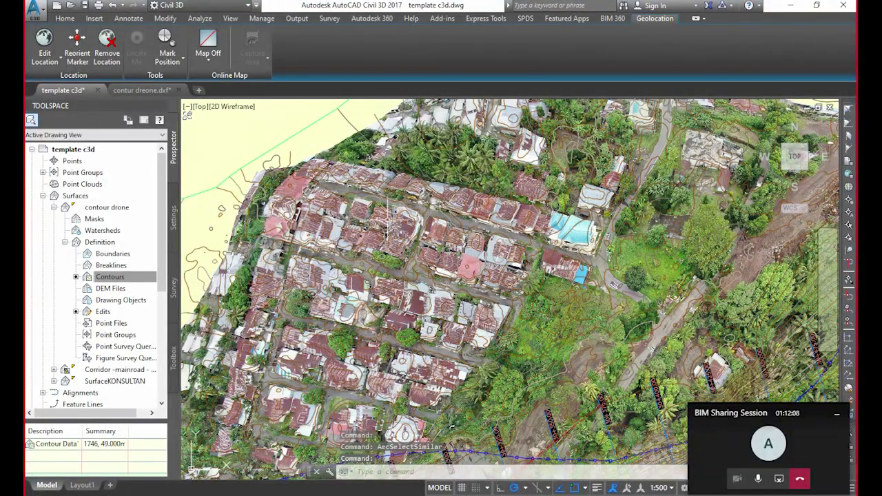
scroll(387, 219, down, 8)
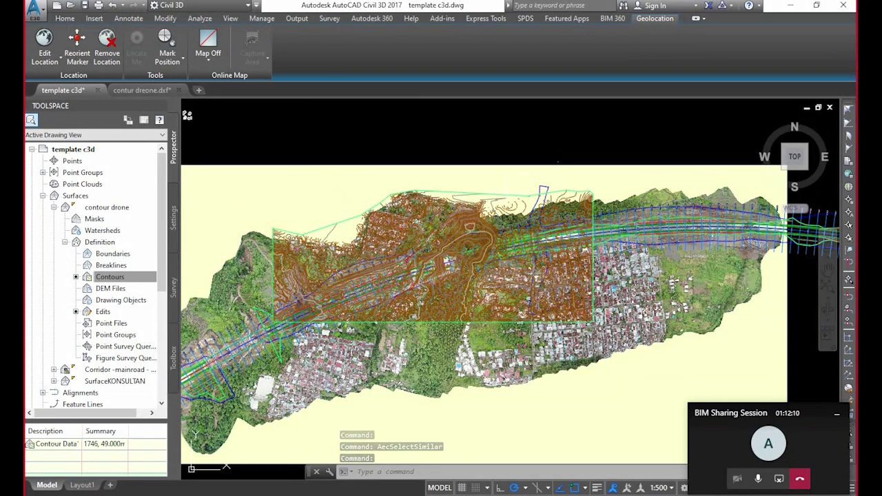
click(510, 188)
key(Escape)
key(Escape)
key(Escape)
Turn off the Contour_Line_Minor and Contour_Line_Major layers by picking contours beyond the northern edge of the orthophoto
scroll(410, 282, up, 6)
scroll(411, 283, down, 5)
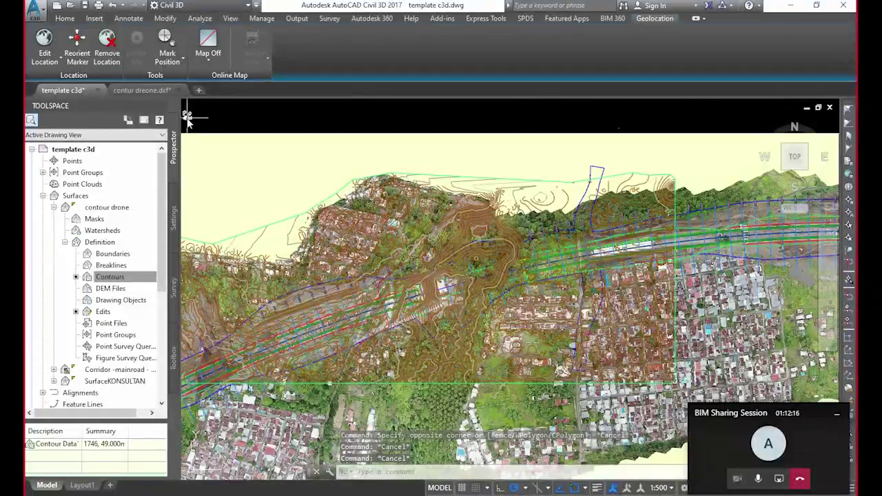
click(65, 19)
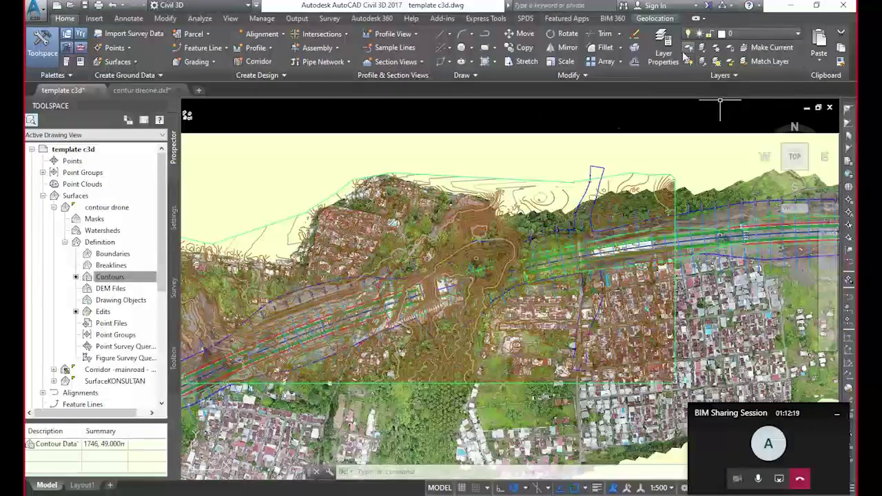
click(689, 47)
scroll(557, 201, up, 5)
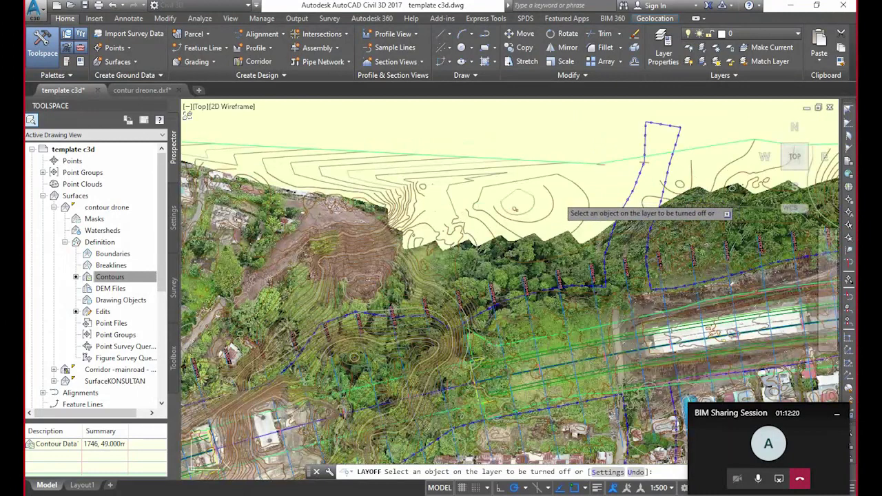
click(550, 207)
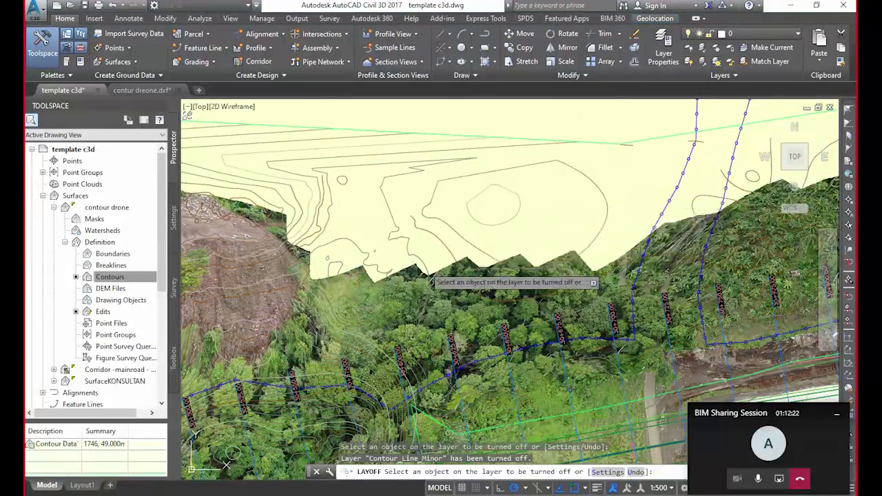
click(441, 242)
Turn off the C-TOPO and Contour_Line_Intermediate layers by picking objects on them near the corridor
scroll(490, 241, down, 2)
scroll(488, 239, down, 3)
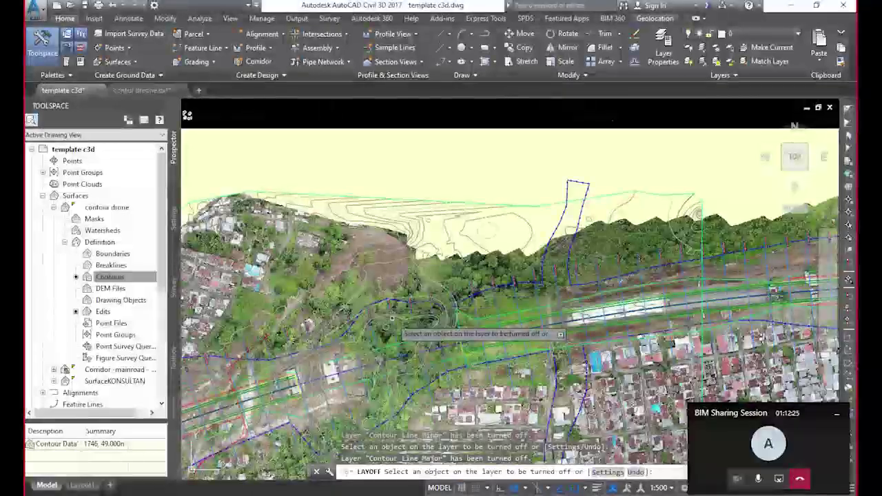
scroll(398, 322, up, 2)
middle_drag(393, 321, 437, 249)
scroll(403, 260, up, 3)
scroll(498, 278, up, 5)
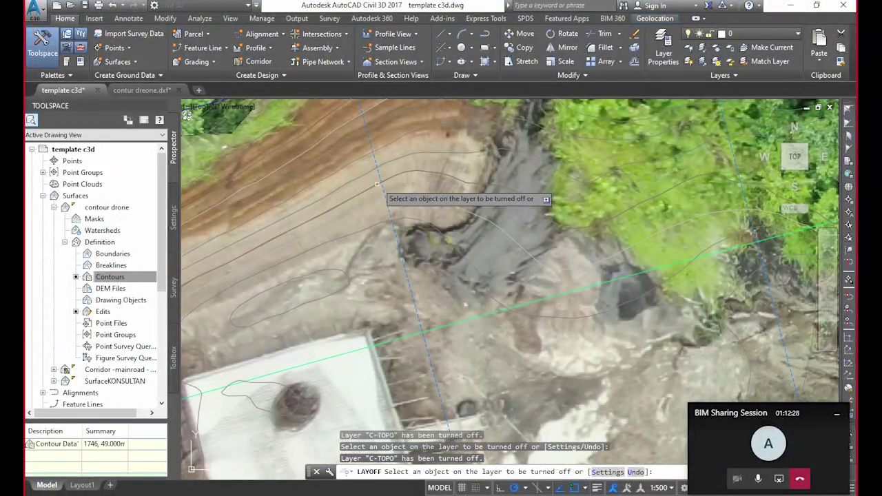
scroll(377, 184, up, 3)
key(Escape)
Examine where the local road crosses the main road corridor on the orthophoto, including its centerline on layer CL_JL LOKAL
scroll(381, 190, down, 8)
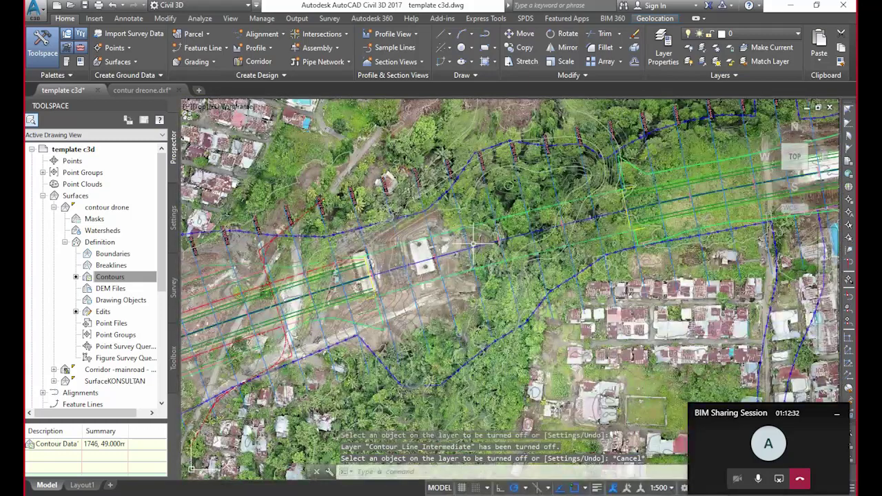
middle_drag(546, 231, 663, 232)
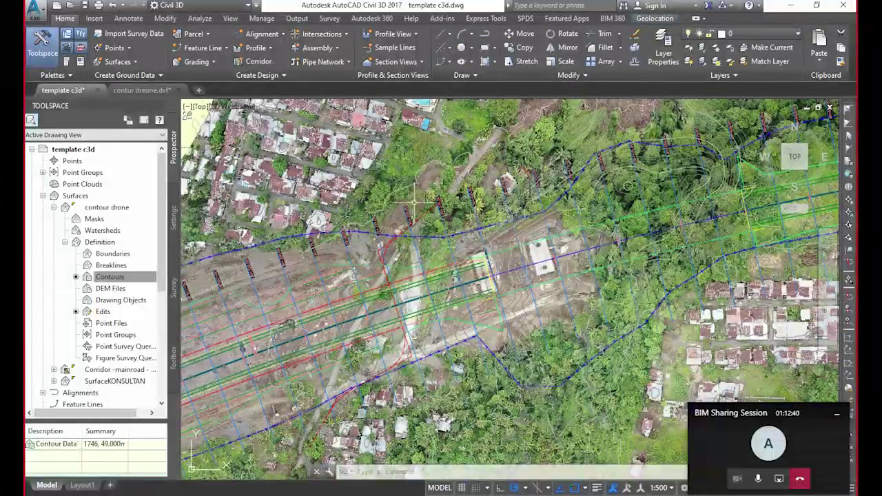
mouse_move(414, 202)
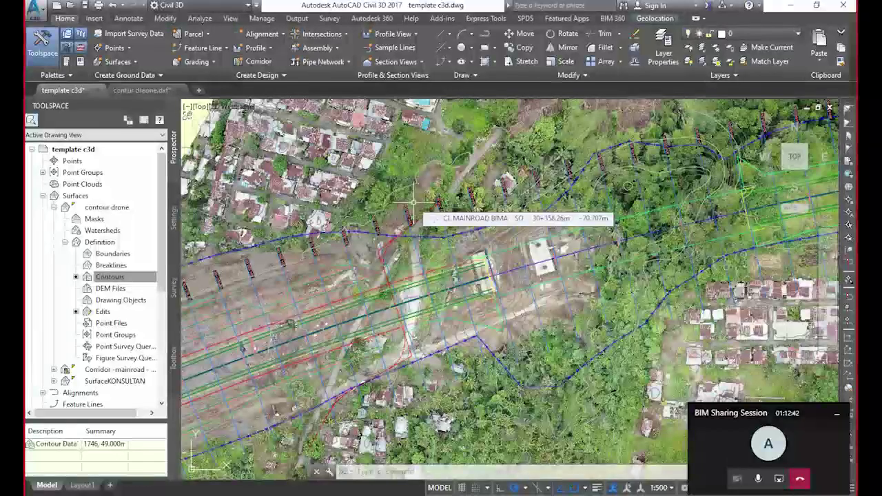
middle_drag(417, 257, 450, 221)
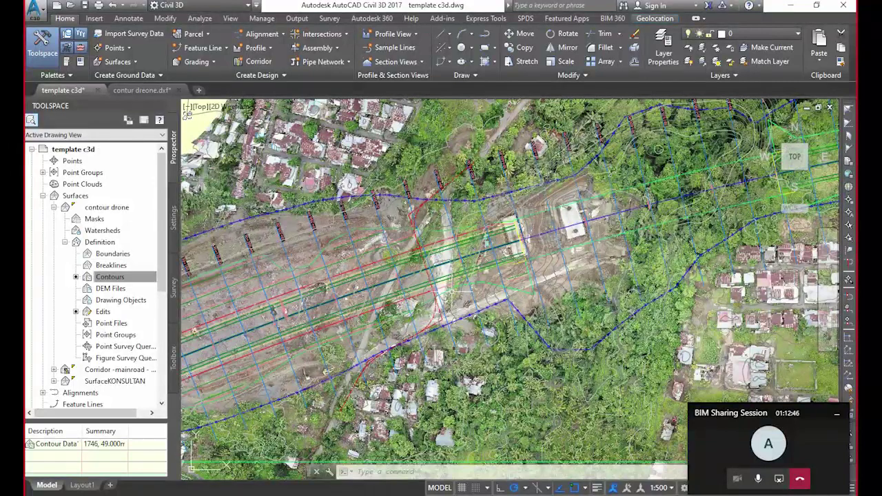
scroll(420, 297, up, 2)
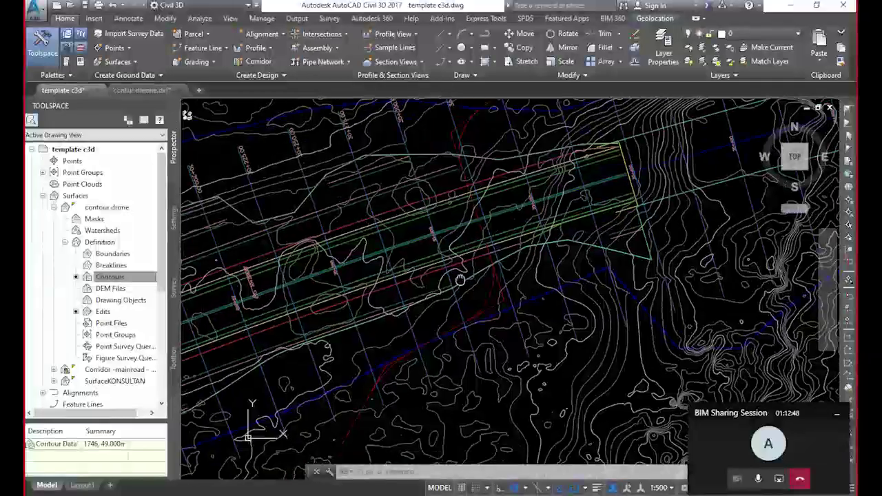
scroll(464, 266, up, 2)
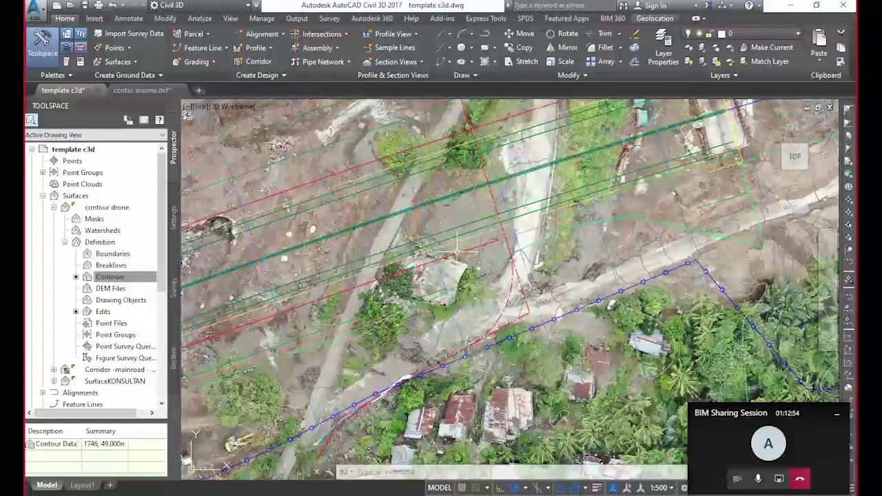
scroll(411, 288, down, 2)
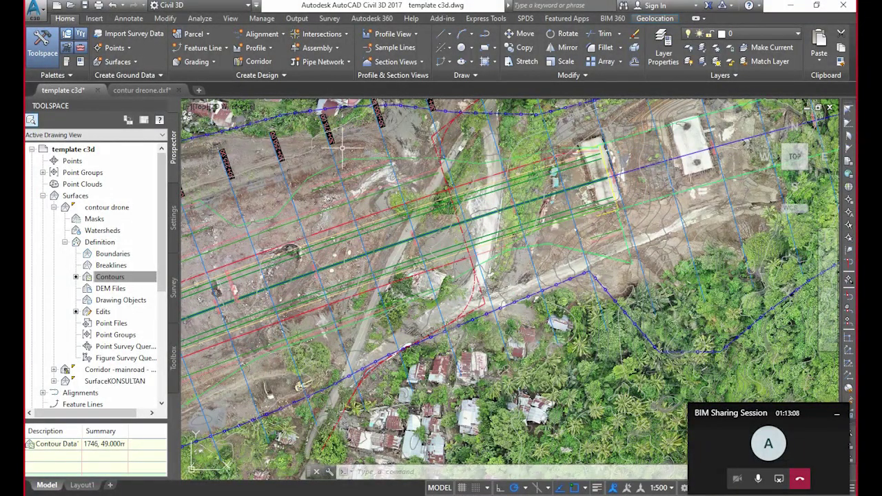
middle_drag(462, 246, 470, 243)
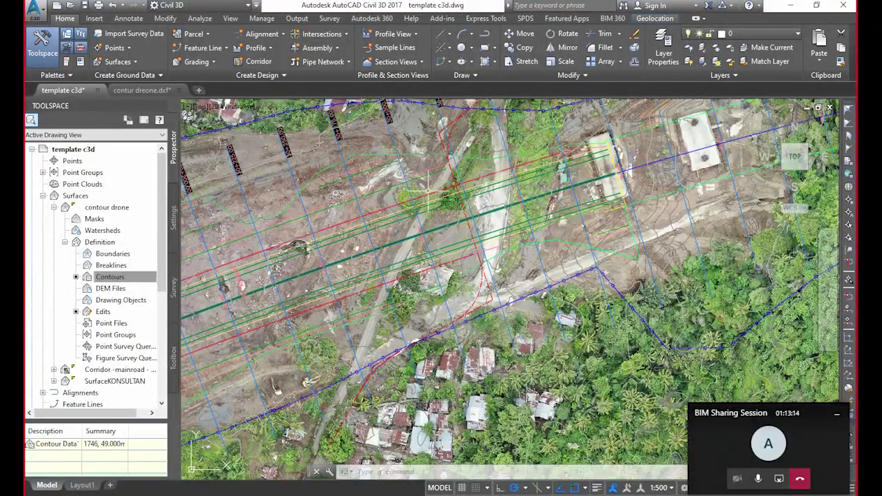
click(464, 206)
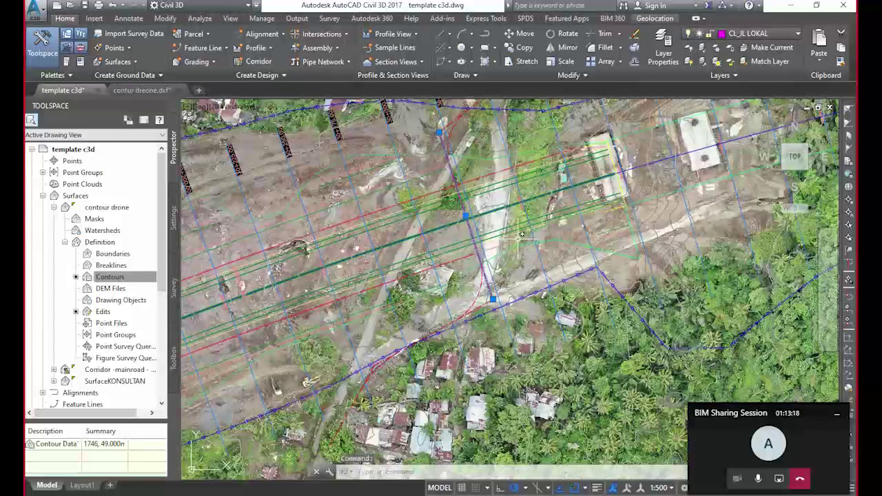
key(Escape)
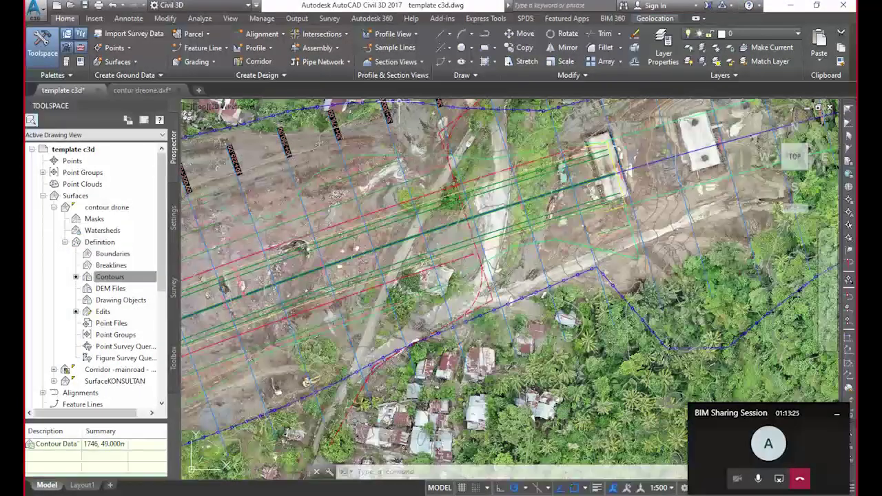
Create a centerline alignment by layout named "CL op girian permai" with a starting design speed of 60 km/h
click(283, 35)
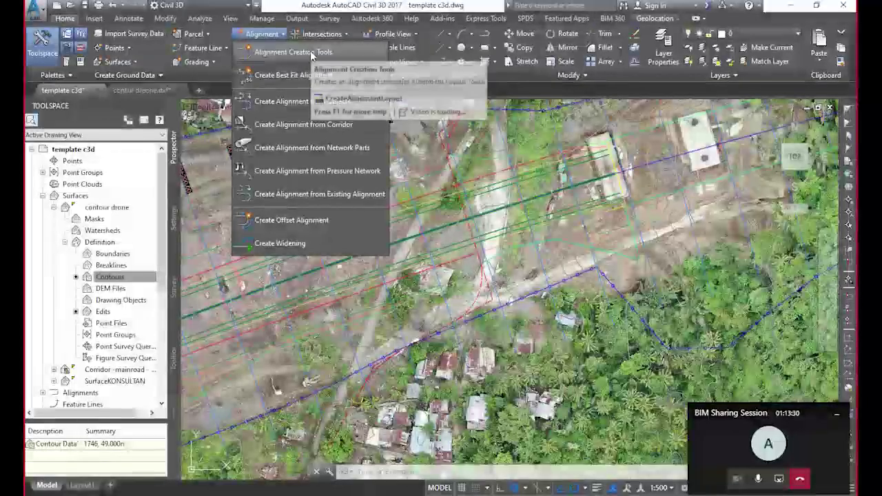
click(312, 53)
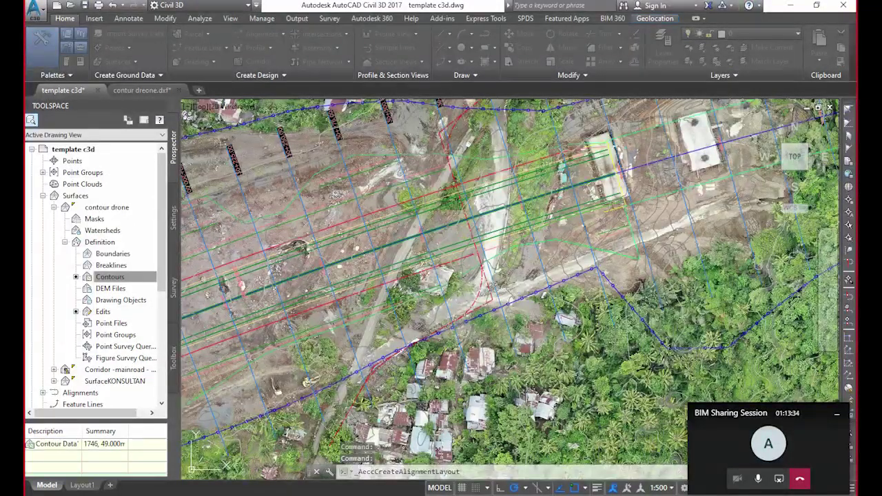
drag(104, 144, 495, 137)
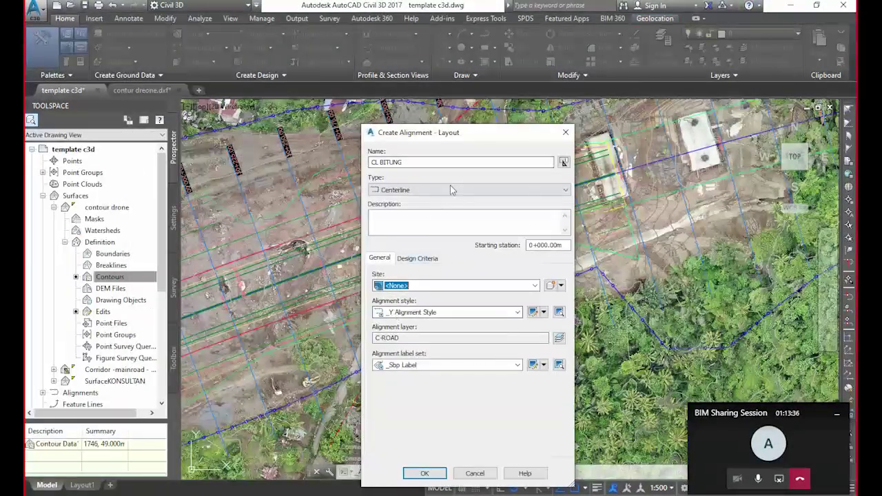
click(412, 162)
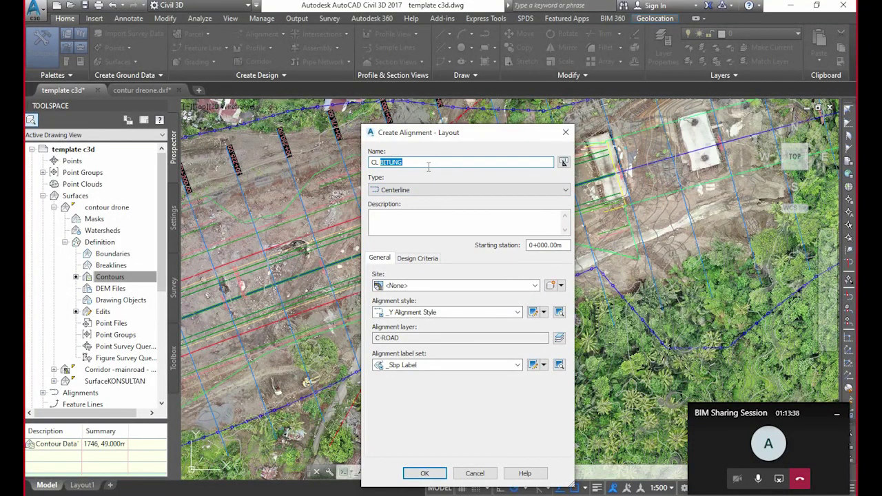
text(op girian permai)
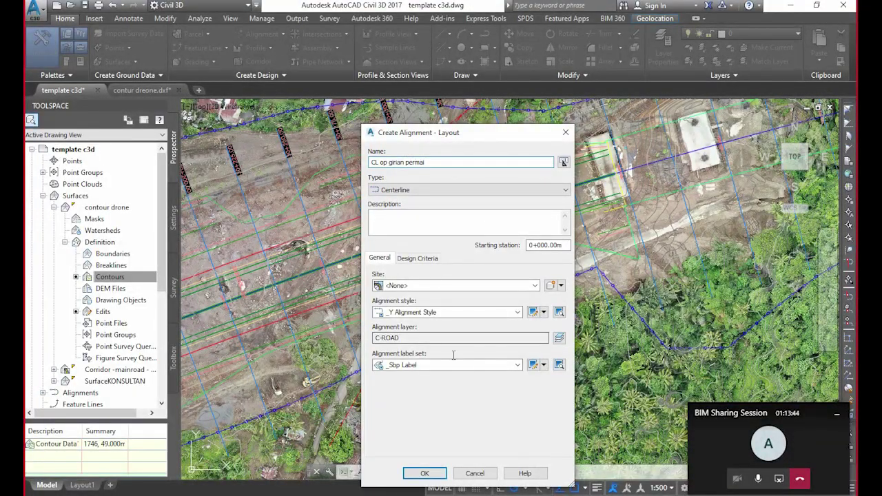
click(417, 257)
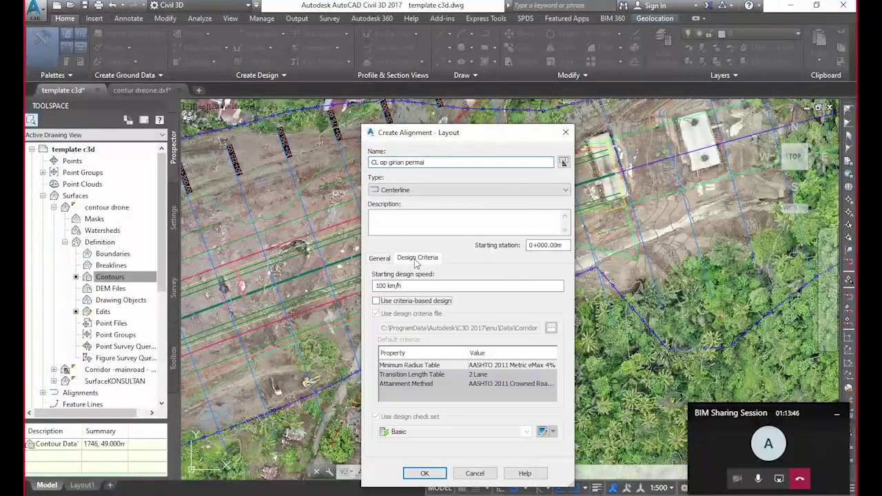
double_click(382, 285)
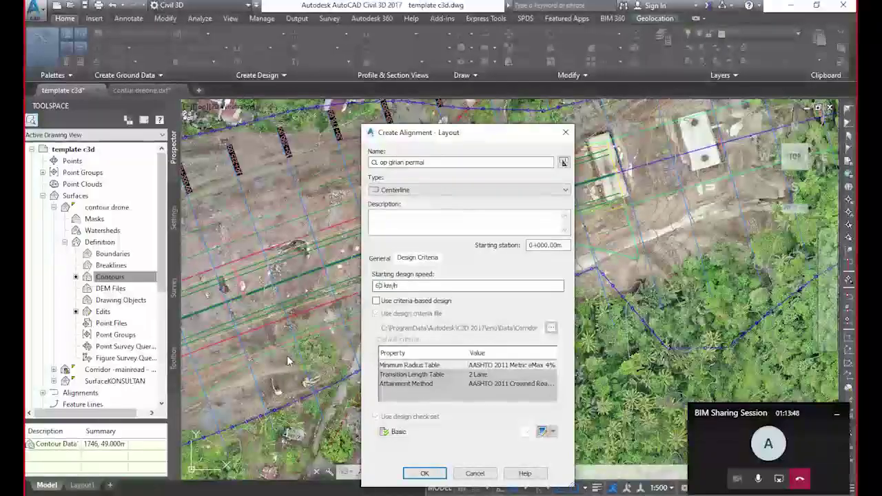
click(424, 473)
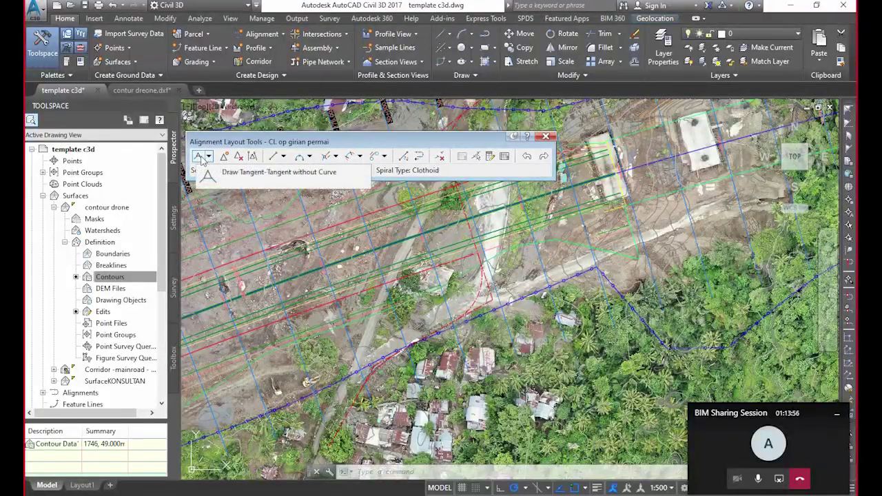
Lay out the overpass alignment as tangents without curves, tracing the local road centerline from the south across the main road to the north
click(199, 156)
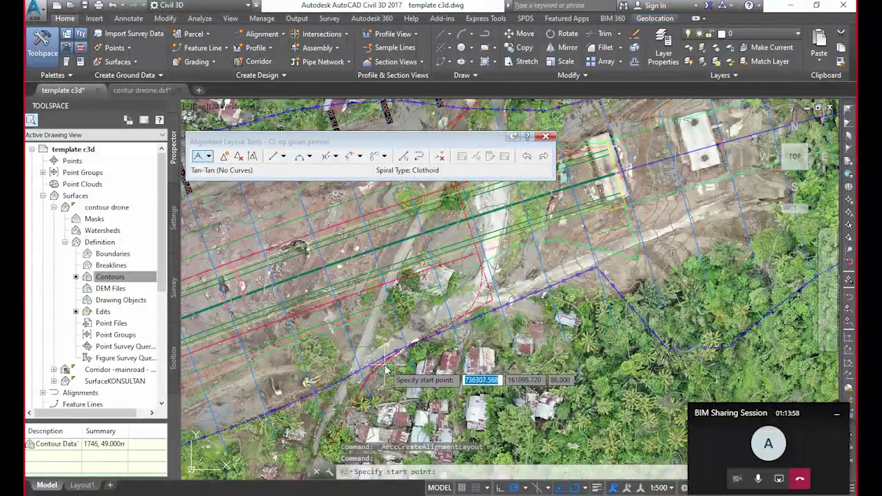
click(386, 352)
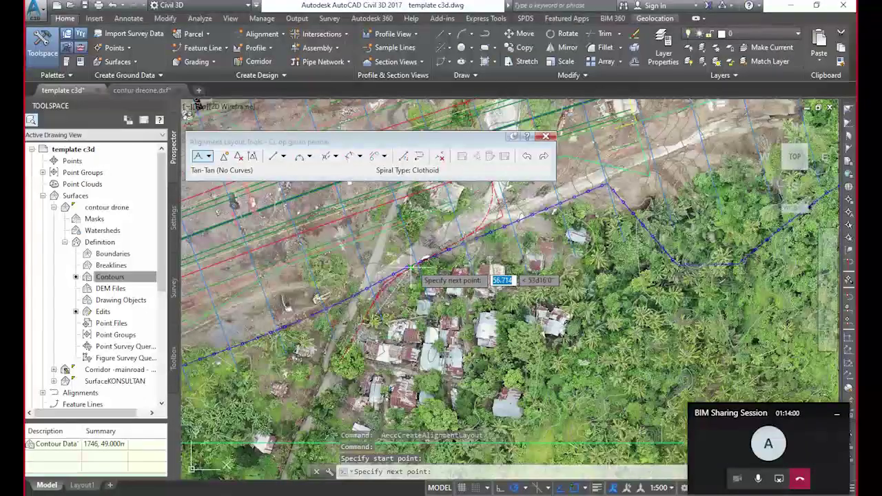
scroll(403, 271, up, 2)
scroll(404, 275, up, 2)
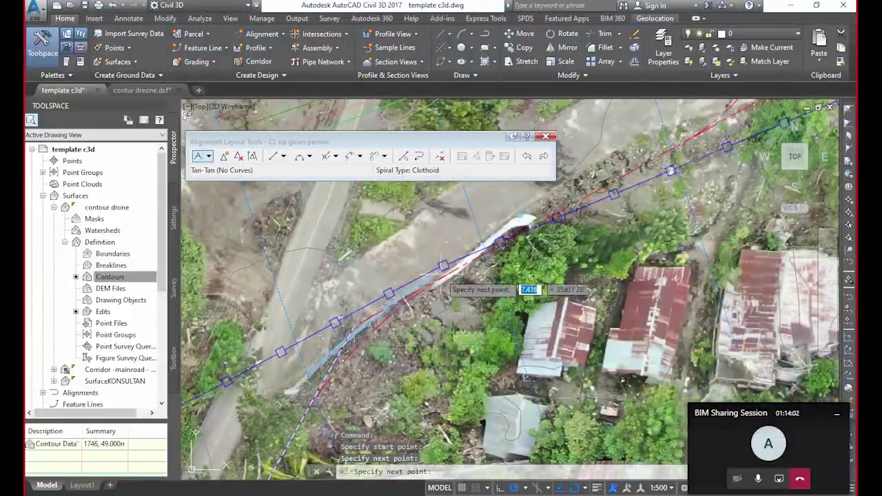
middle_drag(608, 218, 531, 323)
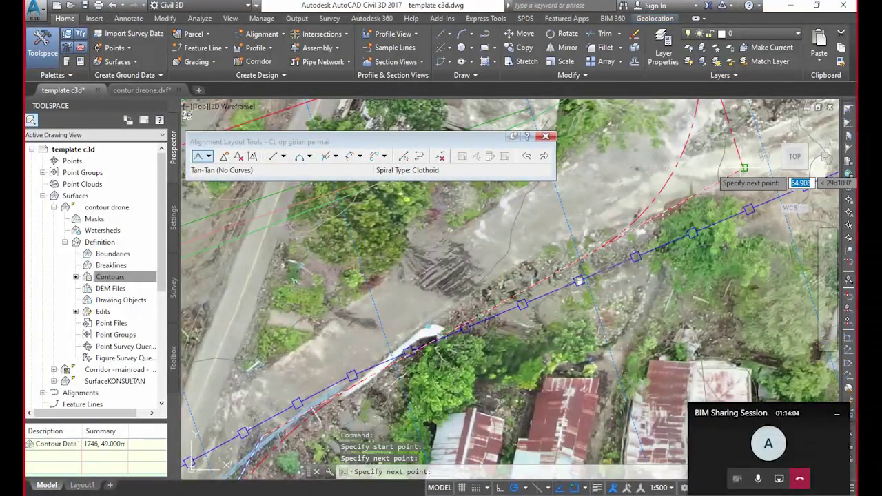
scroll(606, 335, down, 3)
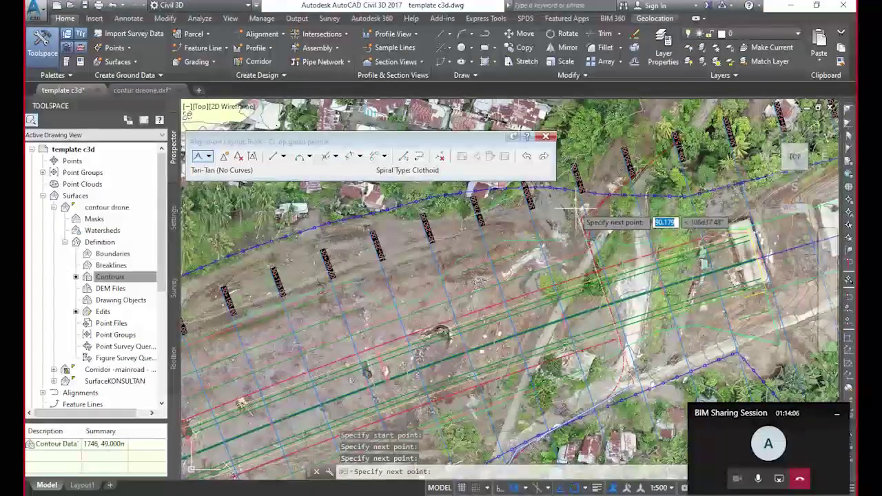
click(583, 218)
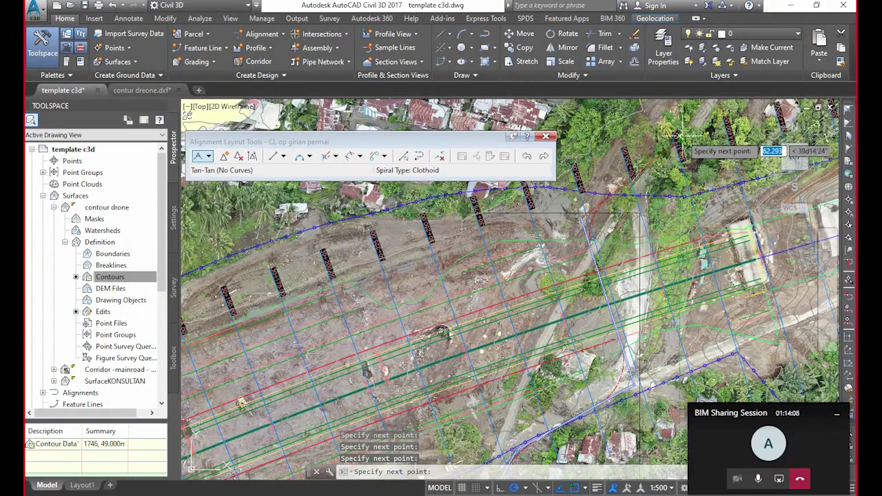
click(685, 136)
key(Return)
Add a free curve fillet with a 100 m radius, less than 180 degrees, between the two tangents at the alignment's southern bend
middle_drag(612, 246, 607, 173)
scroll(593, 207, down, 3)
middle_drag(560, 287, 579, 222)
scroll(483, 254, up, 8)
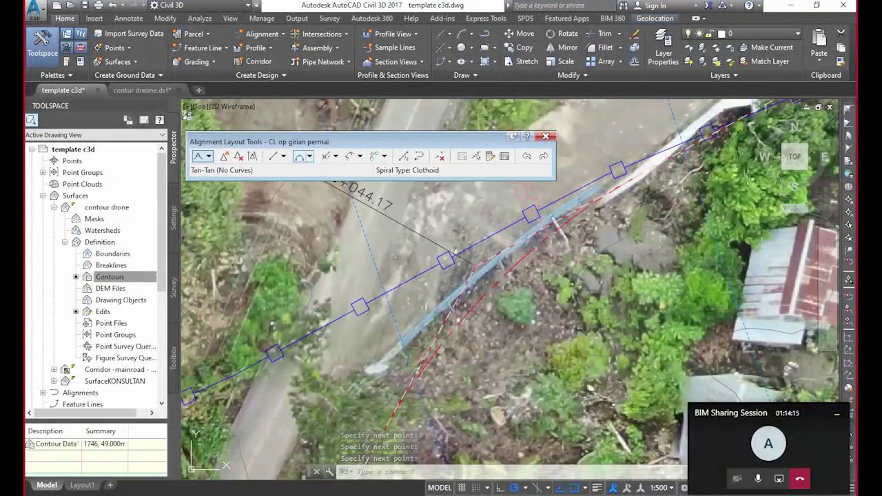
click(310, 157)
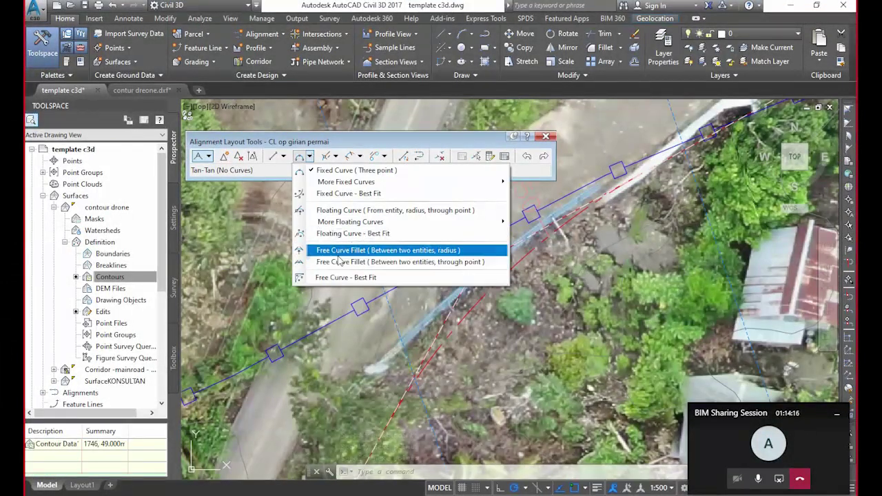
click(349, 256)
click(310, 157)
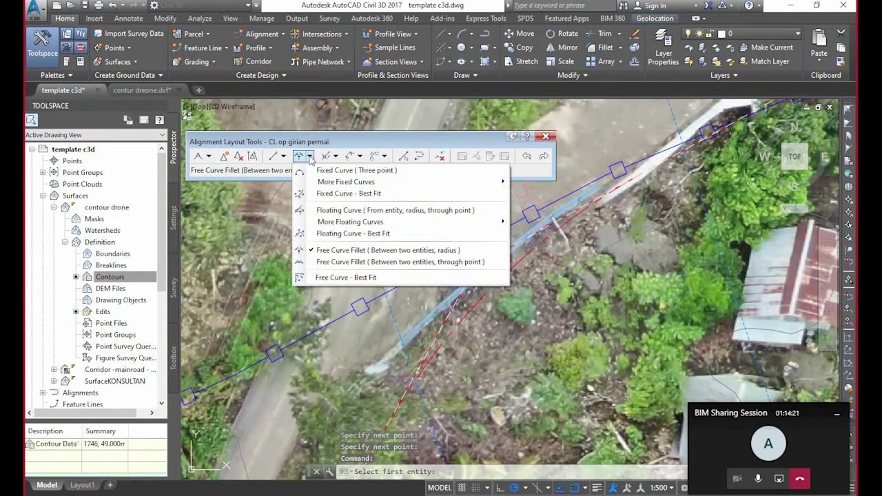
click(310, 158)
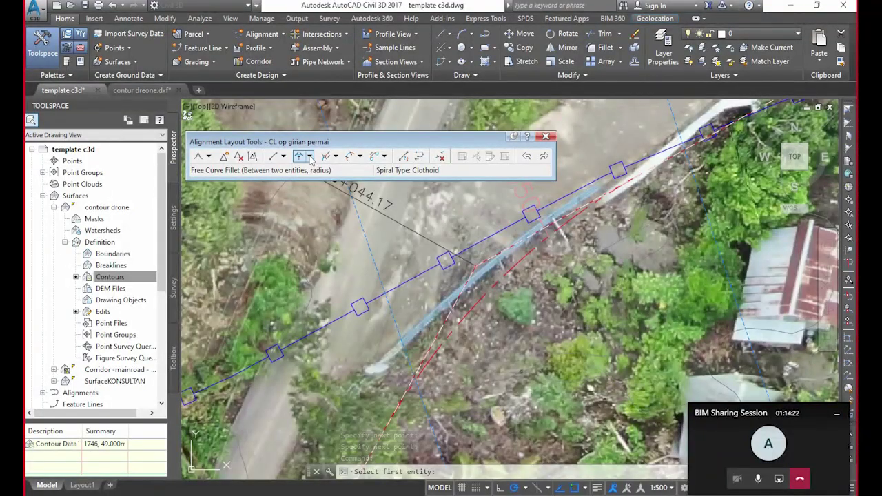
click(311, 158)
click(348, 251)
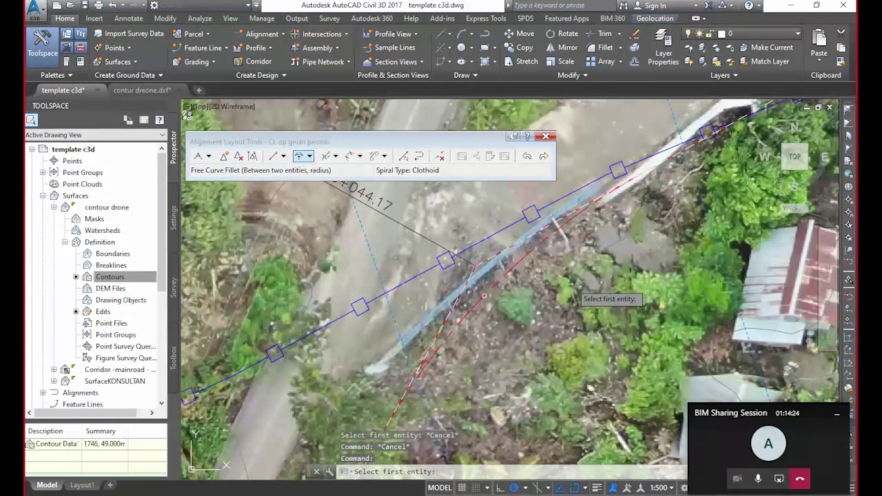
click(455, 304)
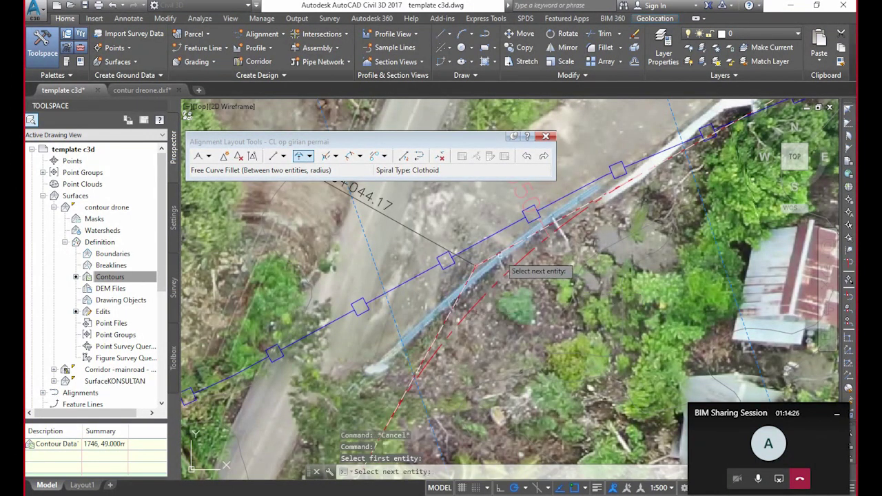
click(501, 253)
key(Return)
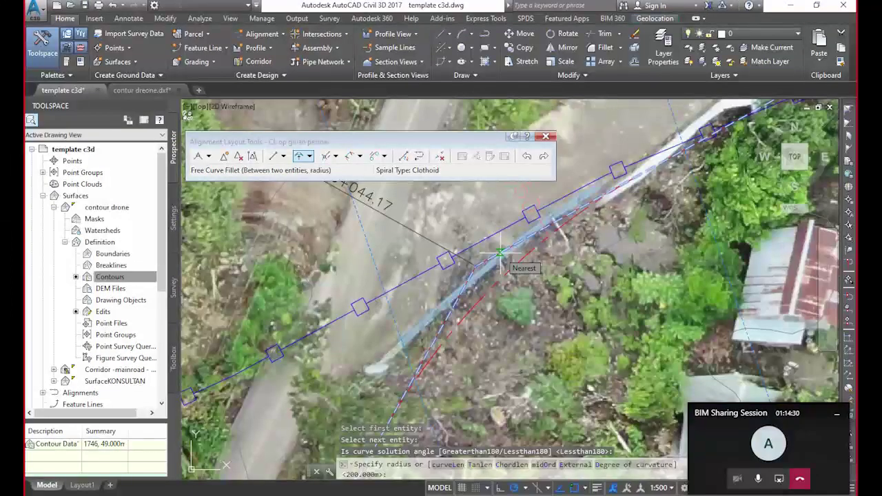
text(100)
key(Return)
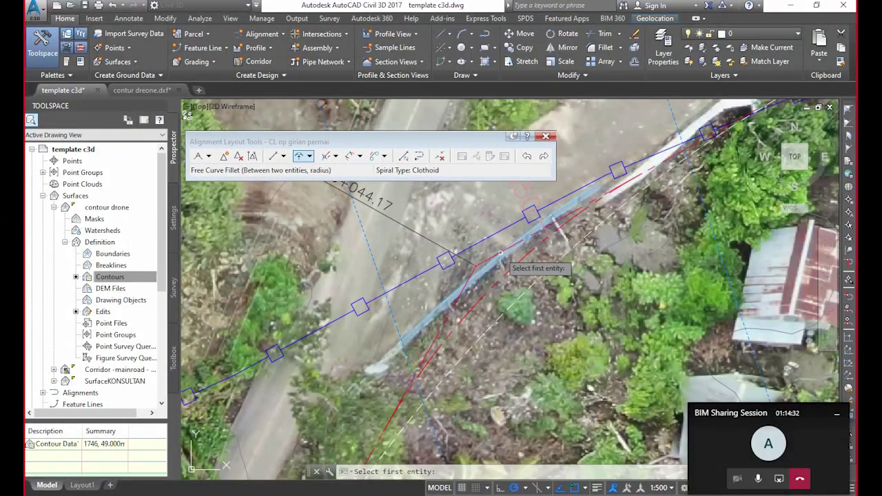
key(Escape)
Select the filleted alignment at its southern bend to inspect the curve's grips
click(552, 271)
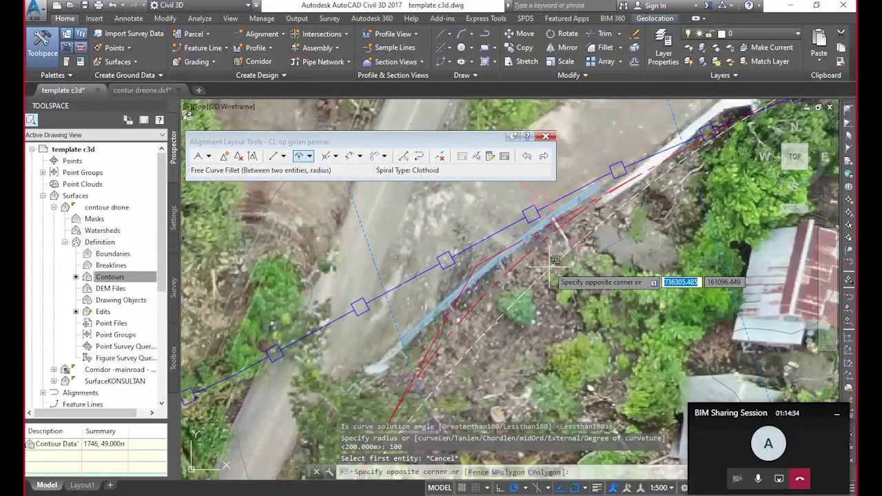
key(Escape)
click(551, 273)
click(549, 274)
key(Escape)
click(512, 301)
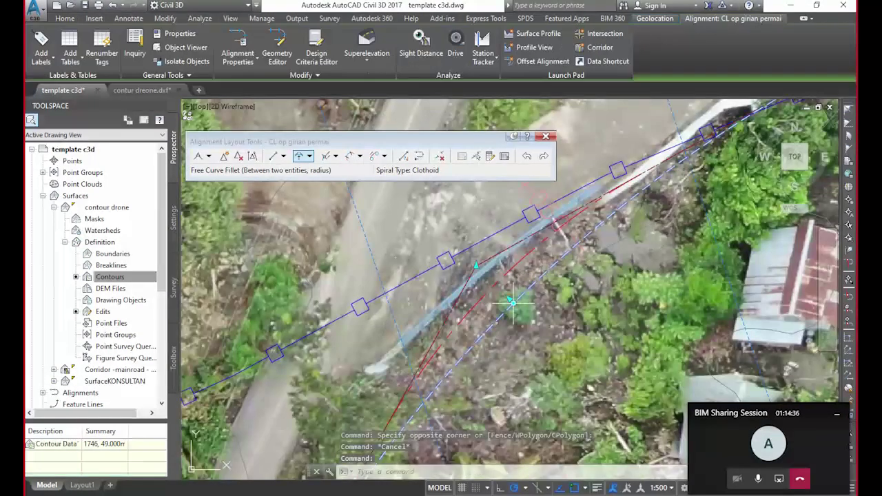
click(511, 301)
Try to add another free curve fillet at the alignment's bend north of the main road
scroll(619, 215, down, 5)
scroll(618, 215, down, 2)
middle_drag(662, 205, 543, 327)
key(Escape)
key(Escape)
middle_drag(556, 270, 523, 288)
key(Return)
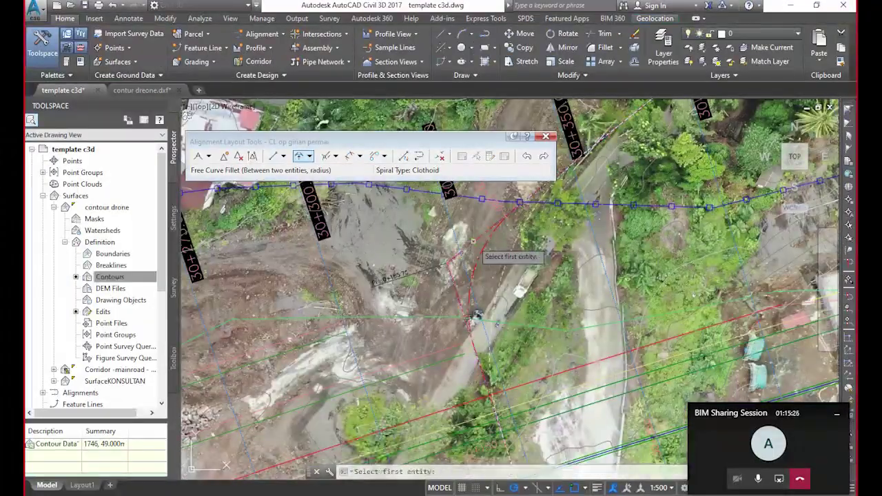
click(475, 271)
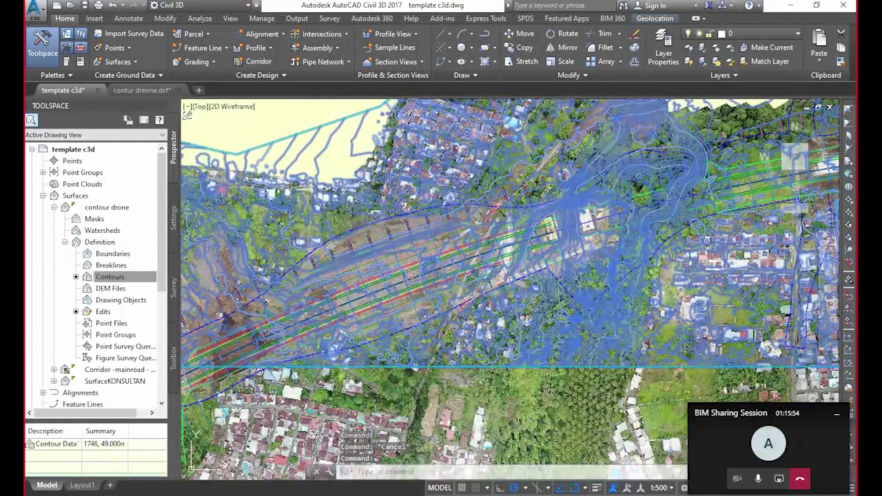
Change the surface style of the contour drone surface so that its contours are hidden
click(349, 119)
right_click(348, 119)
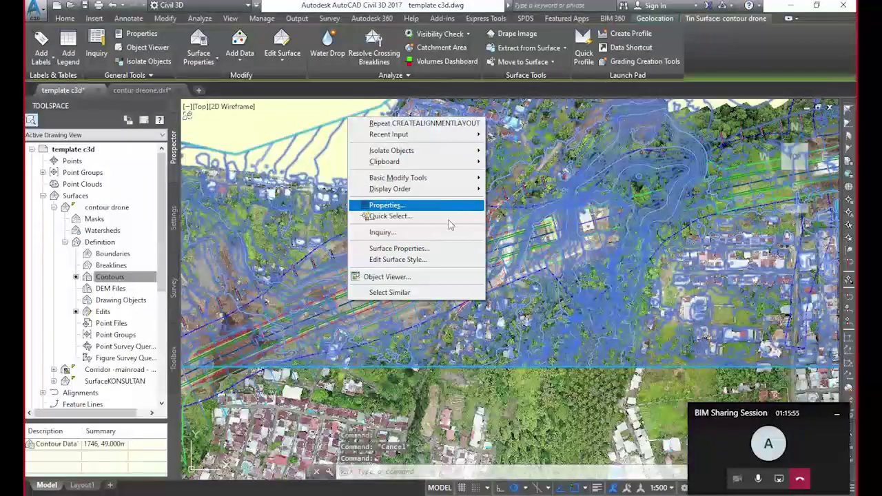
click(418, 250)
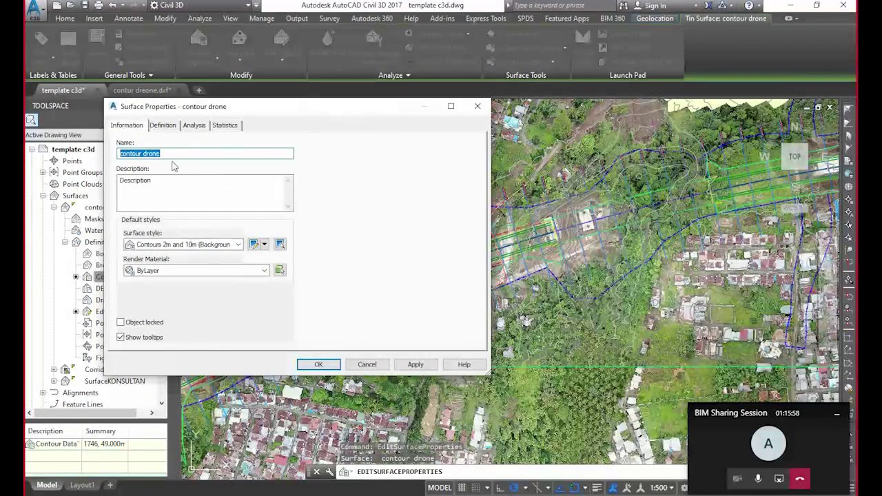
click(233, 246)
click(190, 268)
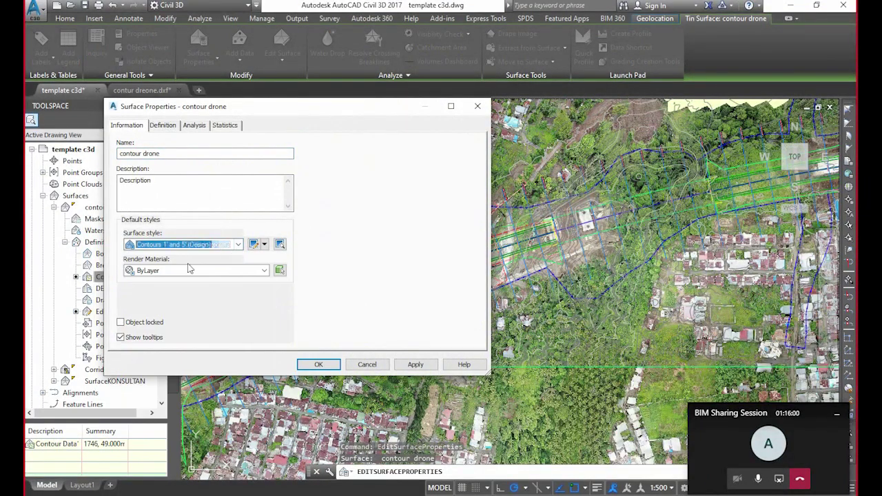
scroll(241, 249, up, 1)
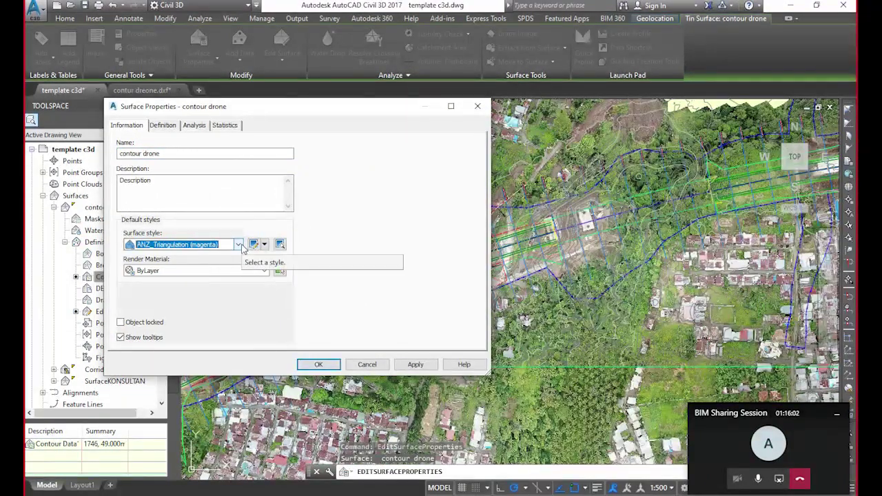
click(319, 365)
Examine the whole project layout and the main road assembly marked "ASEMBLY MAINROAD PELEB OK FIX"
scroll(474, 241, up, 3)
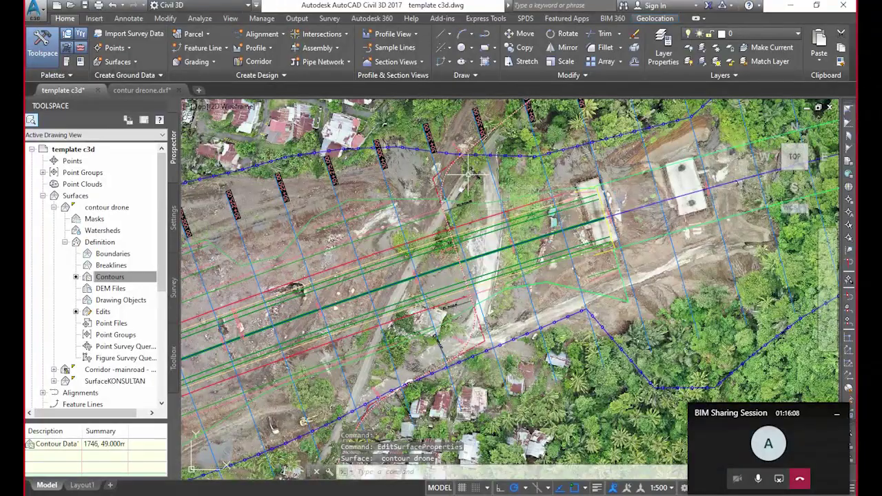
scroll(497, 205, down, 6)
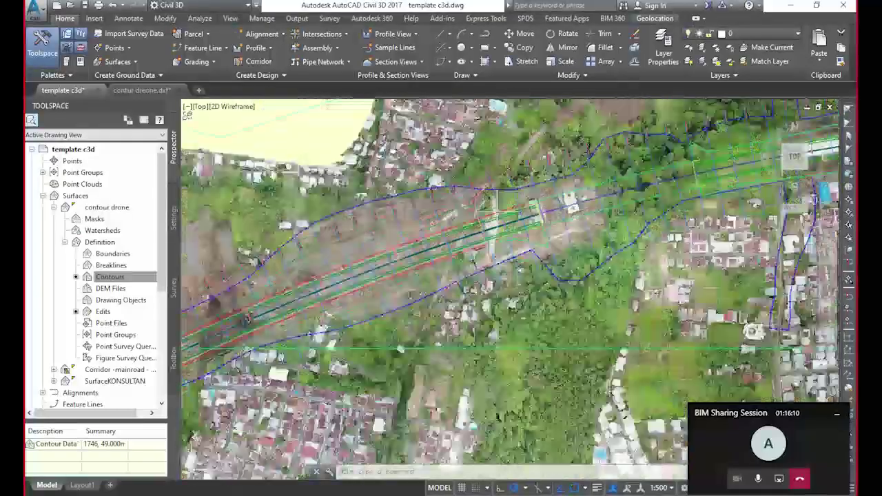
scroll(482, 205, down, 5)
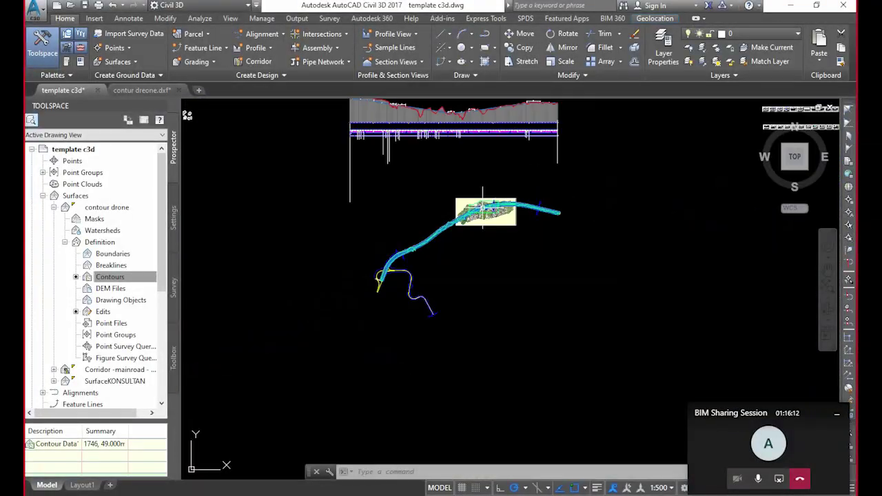
mouse_move(228, 124)
middle_down()
mouse_move(312, 187)
mouse_move(380, 207)
mouse_move(423, 199)
mouse_move(418, 264)
middle_up()
scroll(314, 189, up, 10)
scroll(346, 187, up, 5)
scroll(346, 187, down, 6)
scroll(415, 223, up, 4)
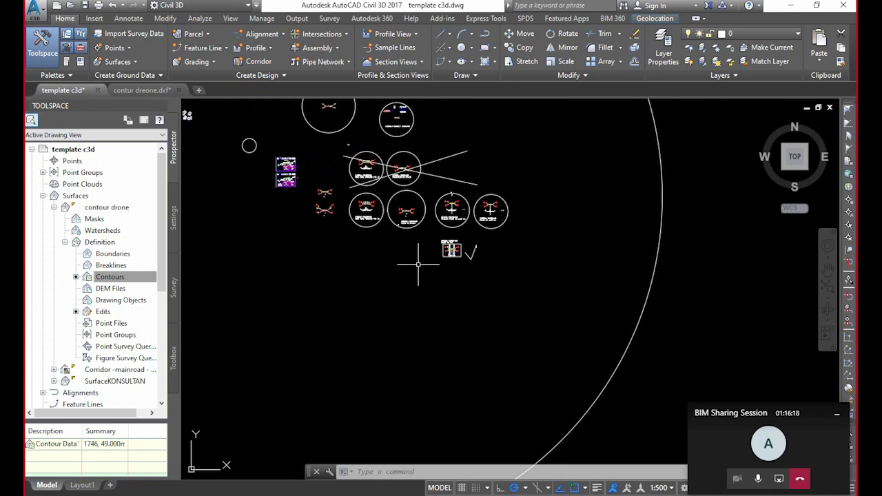
scroll(449, 265, up, 8)
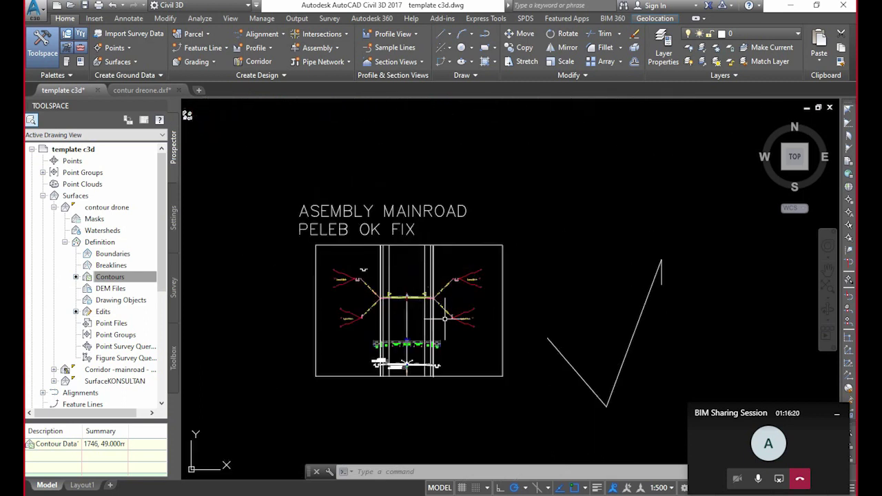
scroll(418, 197, down, 8)
mouse_move(414, 207)
middle_down()
mouse_move(410, 272)
mouse_move(397, 279)
mouse_move(406, 345)
middle_up()
scroll(425, 284, down, 6)
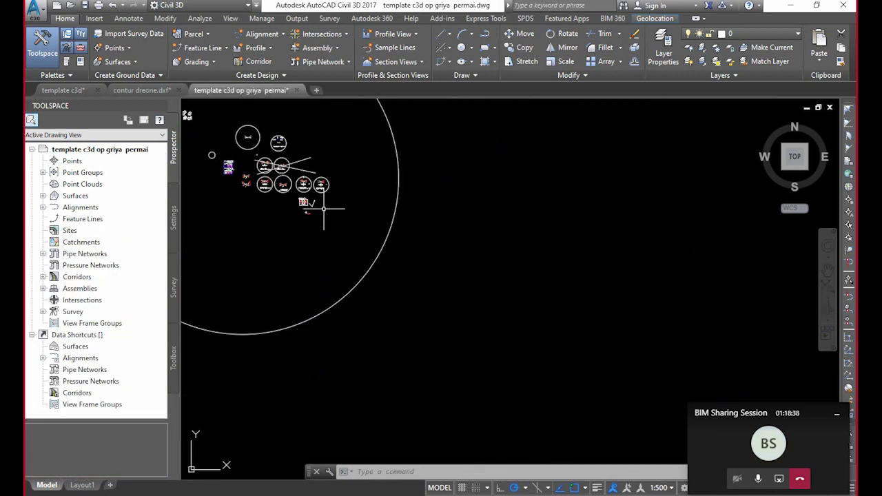
Examine the overpass road assembly with its pavement and side ditches in the template c3d op griya permai drawing
scroll(311, 197, up, 2)
scroll(335, 236, up, 3)
scroll(267, 178, up, 4)
middle_drag(226, 194, 446, 189)
scroll(442, 209, up, 6)
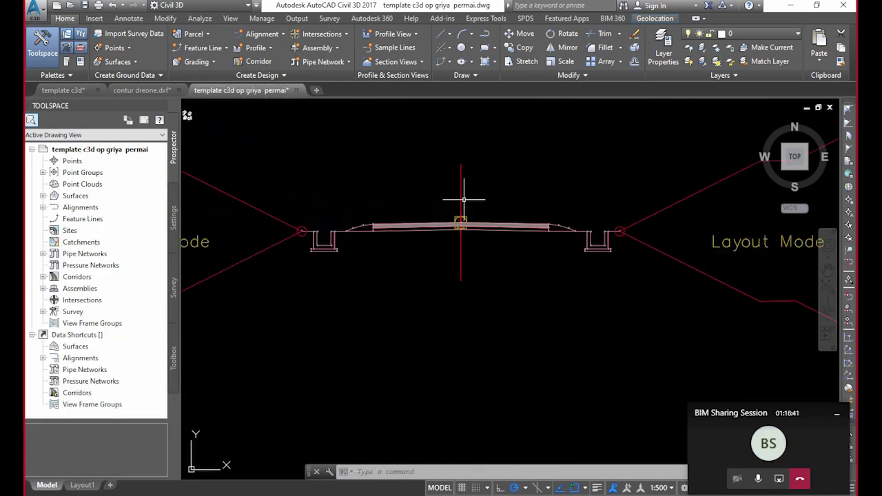
scroll(432, 197, down, 12)
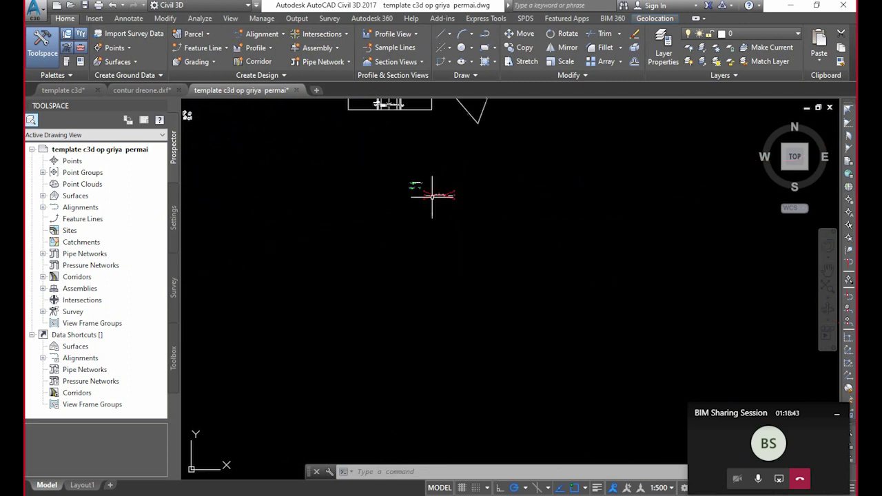
Examine the Corridor CL OPGP overpass corridor on the orthophoto where it crosses the main road, selecting it to show its extent
middle_drag(636, 276, 423, 211)
scroll(423, 211, down, 6)
middle_drag(675, 308, 530, 253)
drag(0, 0, 0, 0)
middle_drag(531, 252, 473, 233)
scroll(474, 233, down, 4)
scroll(703, 277, up, 2)
scroll(592, 295, up, 8)
scroll(688, 261, up, 4)
mouse_move(689, 262)
middle_down()
mouse_move(597, 270)
mouse_move(563, 215)
middle_up()
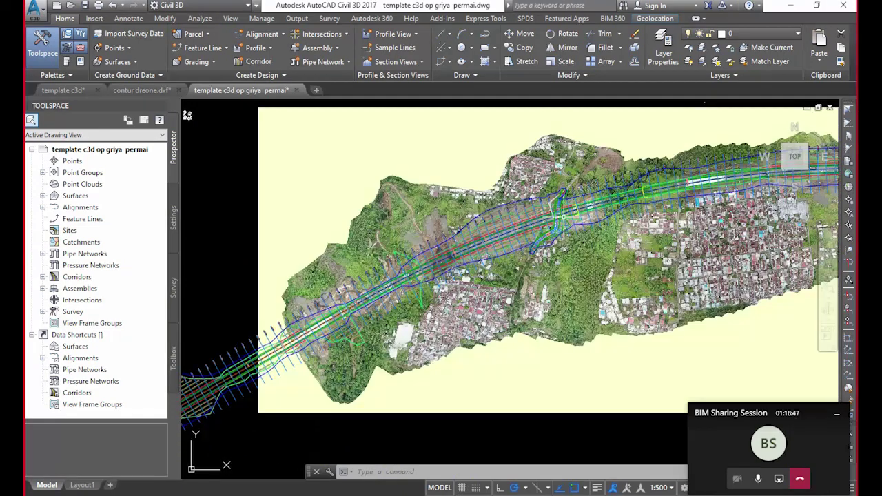
scroll(564, 215, up, 10)
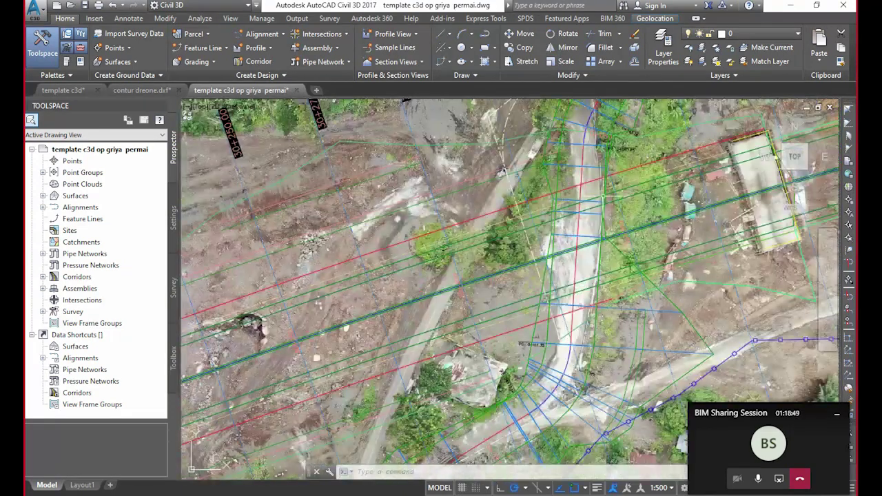
click(574, 188)
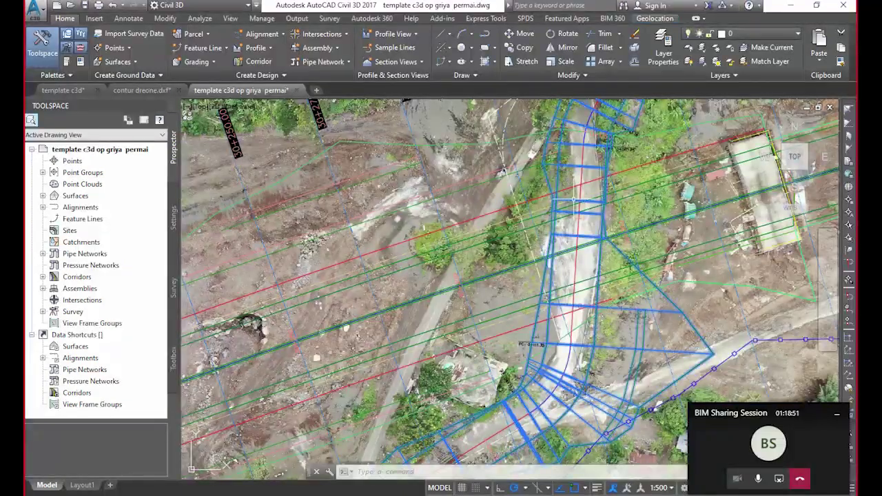
scroll(623, 219, down, 2)
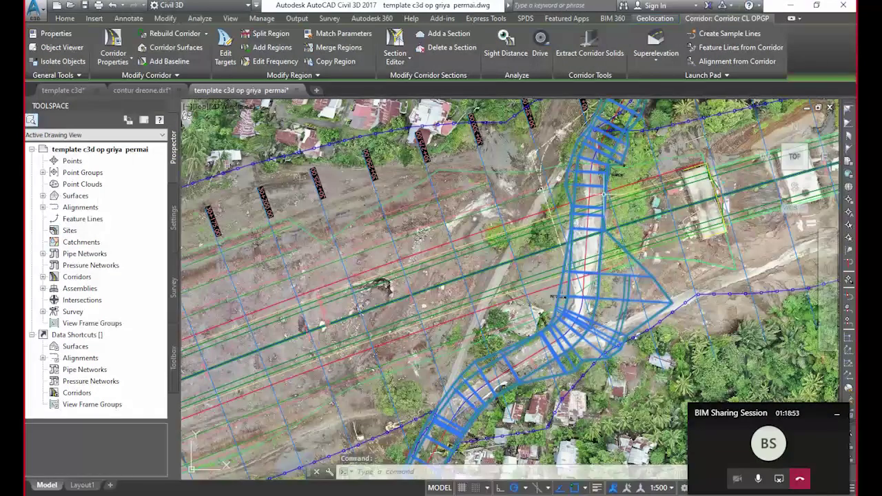
scroll(543, 312, up, 2)
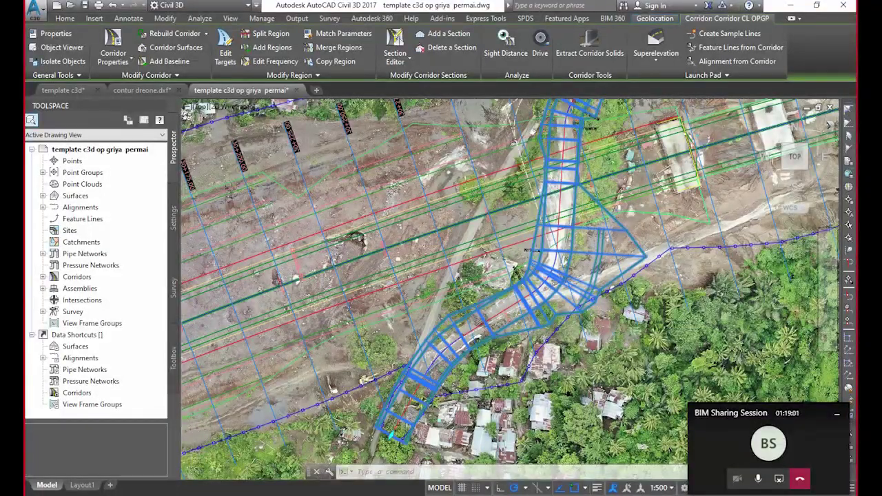
Turn on the display of the classic menu bar for the Civil 3D workspace
scroll(531, 249, down, 3)
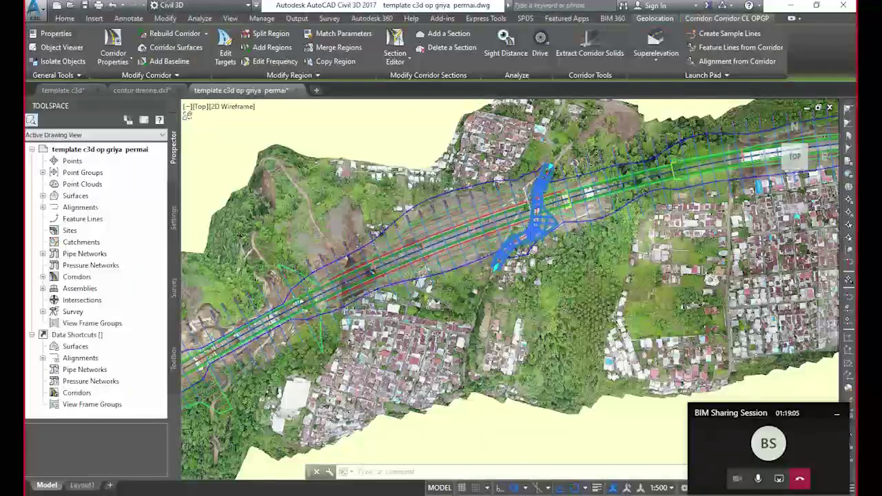
scroll(535, 217, down, 5)
middle_drag(597, 188, 548, 256)
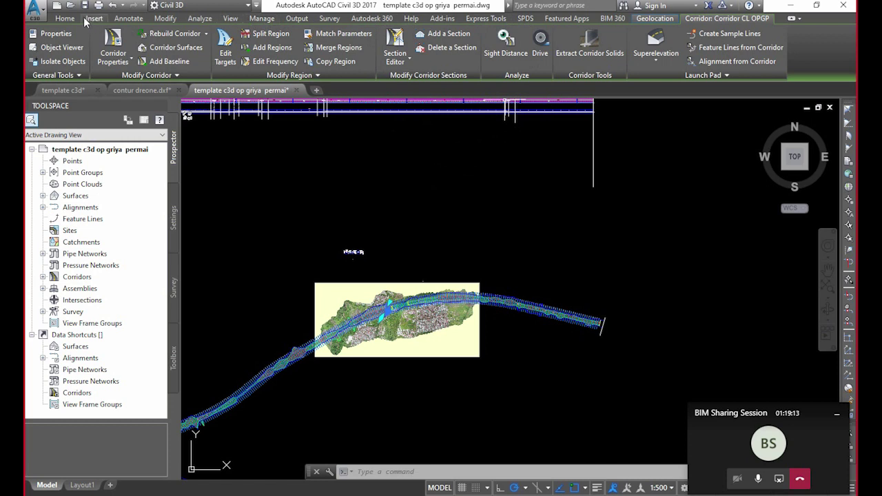
click(65, 19)
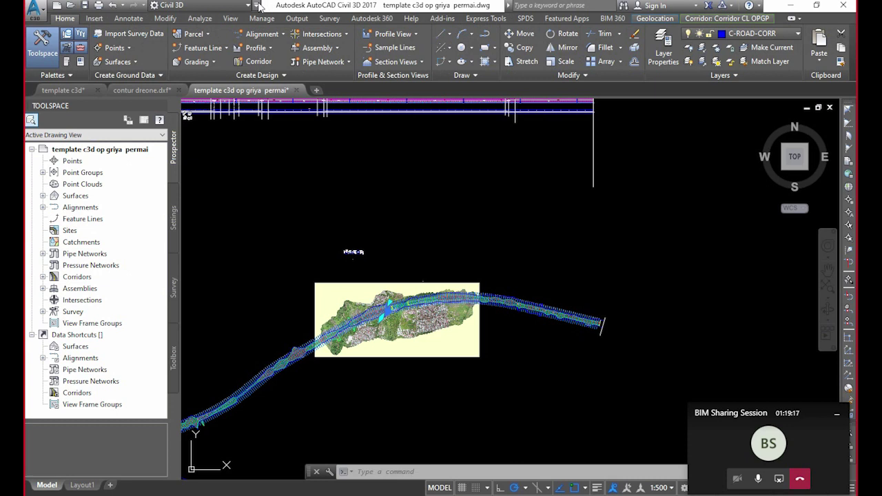
click(257, 5)
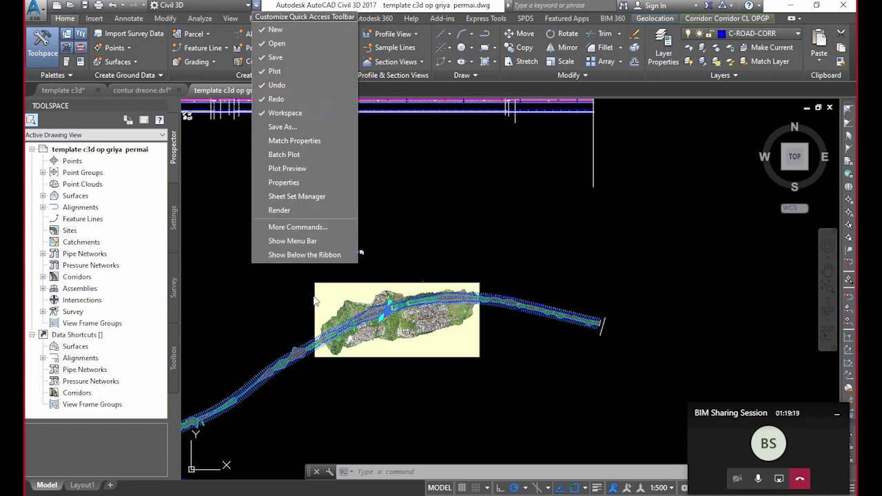
click(309, 238)
click(558, 18)
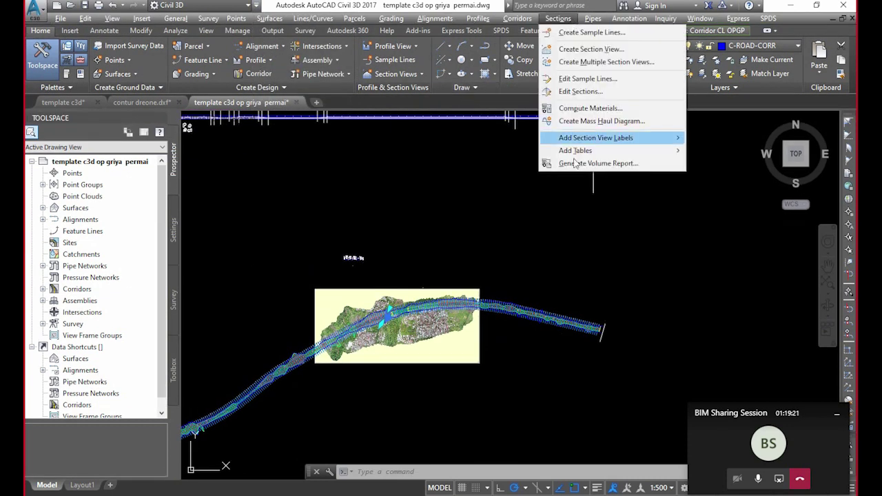
click(593, 61)
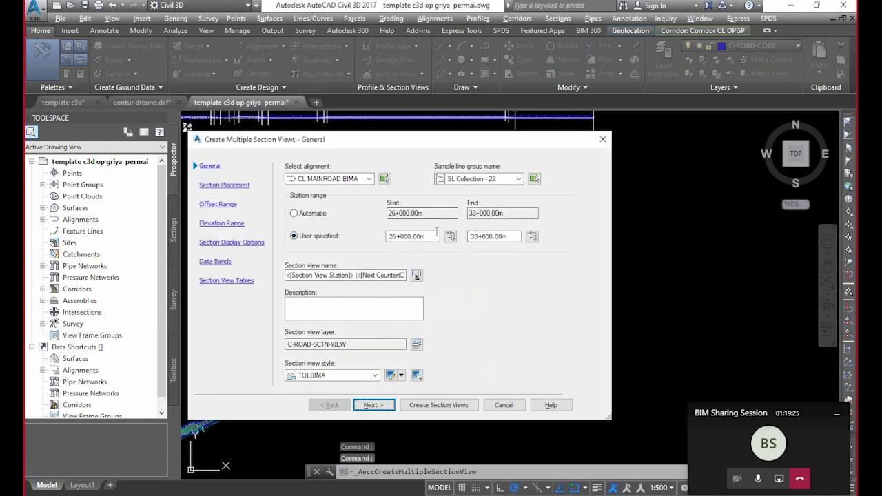
click(369, 178)
click(368, 180)
click(368, 181)
click(368, 180)
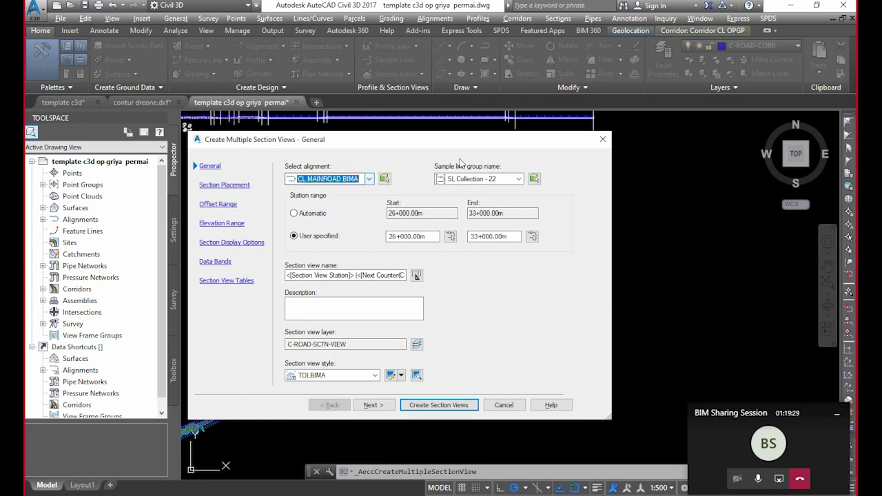
click(603, 140)
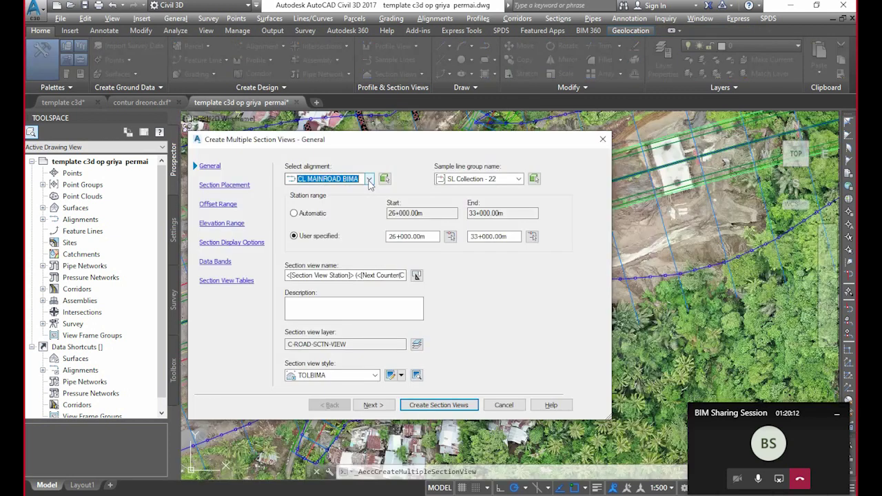
key(Escape)
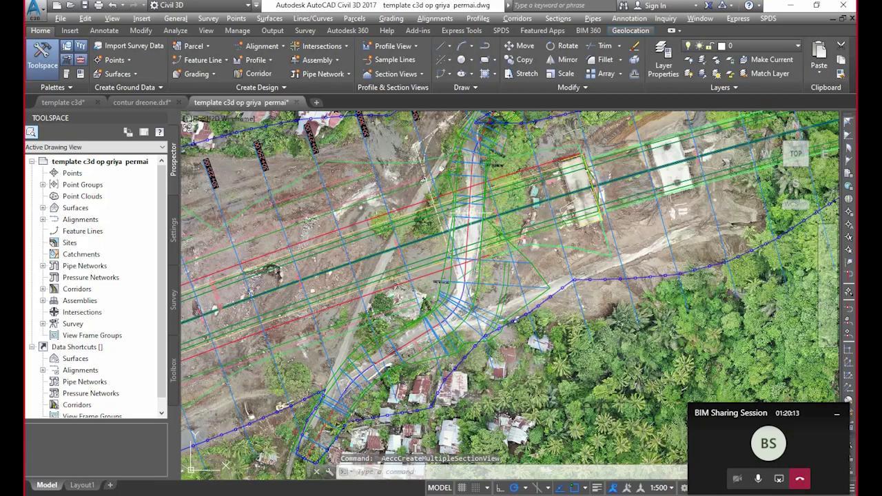
Create a sample line group for the CL OP GRIYAPERMAI alignment with Road Sample Line style and Section Name labels
scroll(441, 281, up, 4)
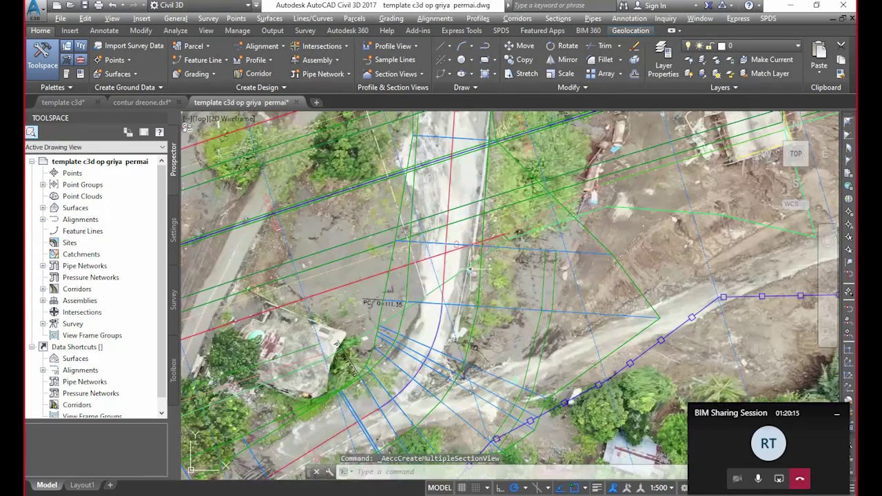
scroll(472, 351, down, 3)
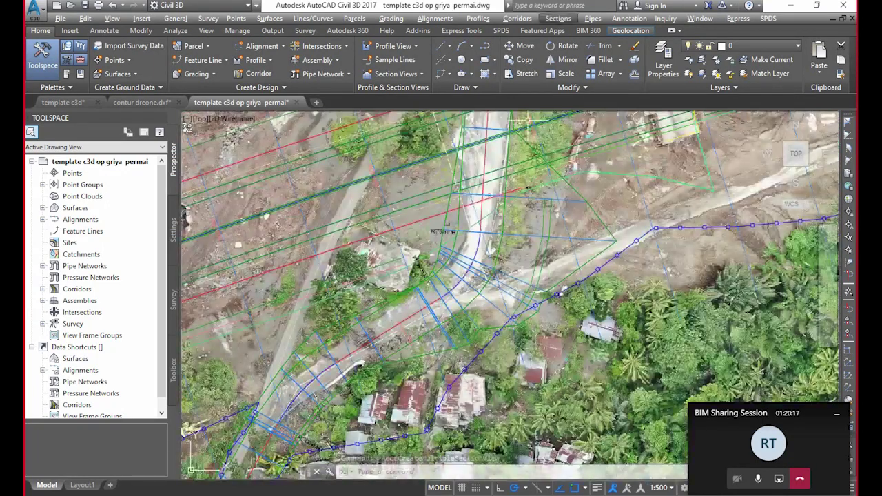
click(557, 18)
click(590, 33)
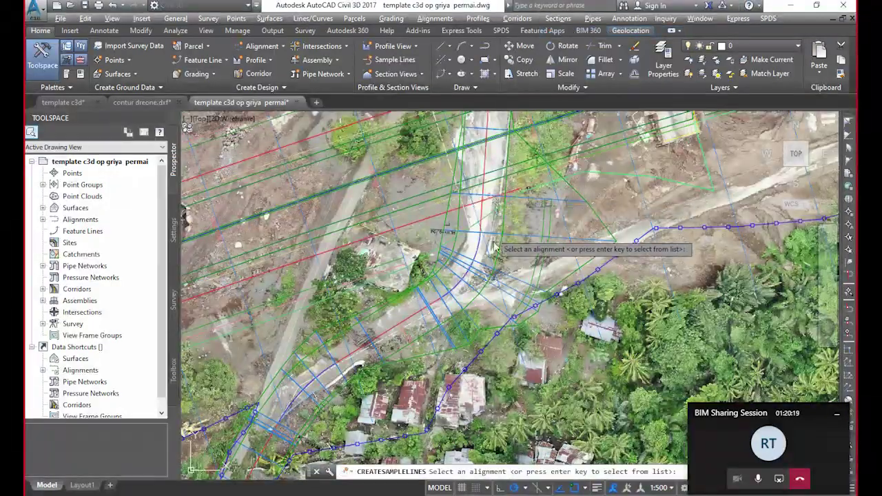
key(Return)
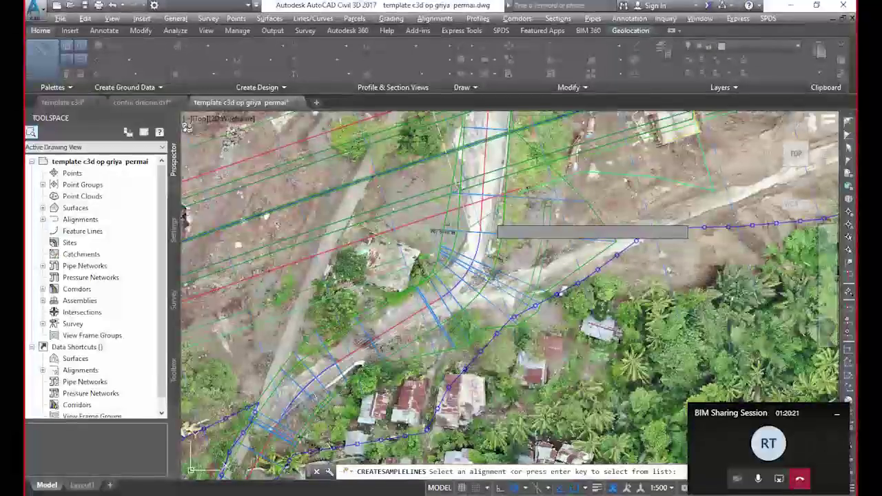
click(266, 230)
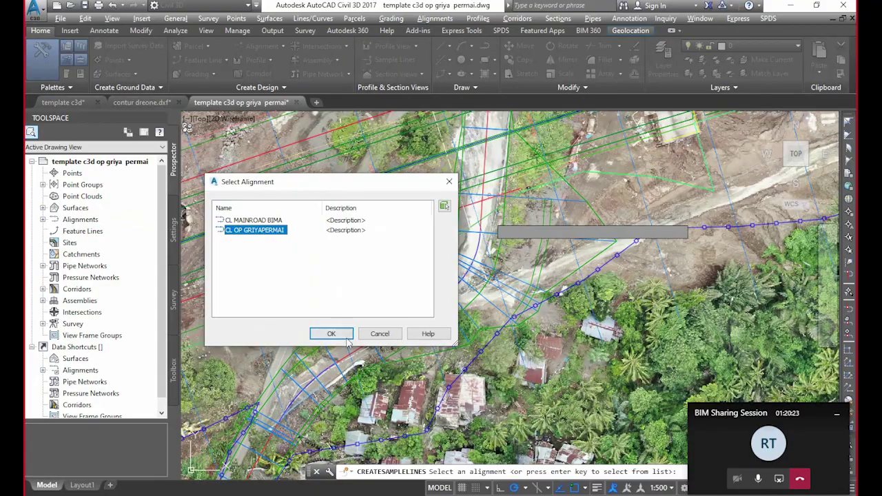
click(344, 337)
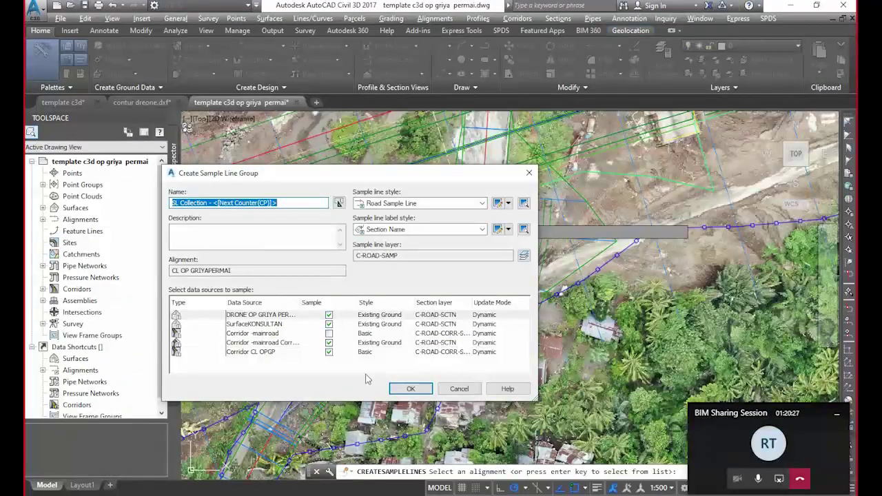
click(410, 389)
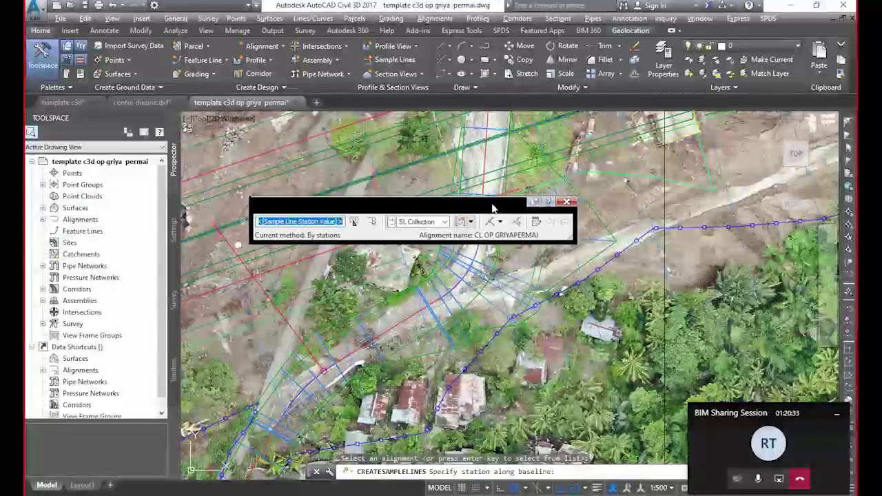
Choose sample line creation by range of stations and set the left and right swath widths to 30 m
click(500, 221)
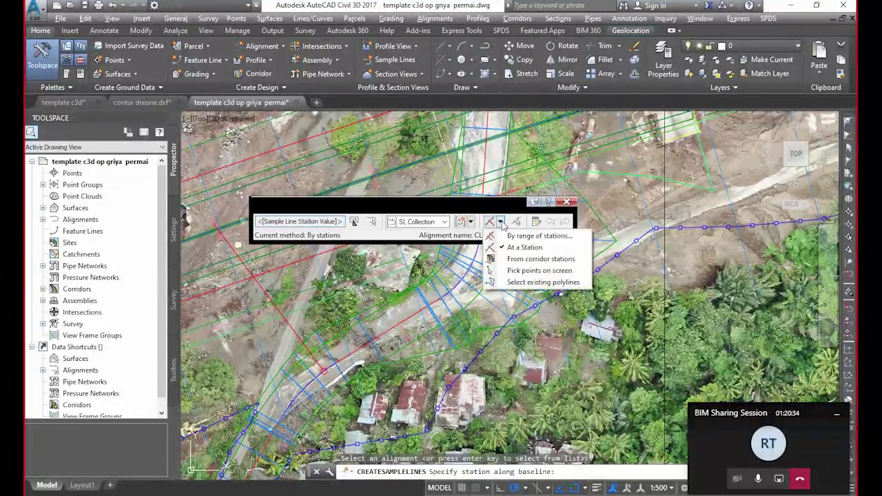
click(533, 238)
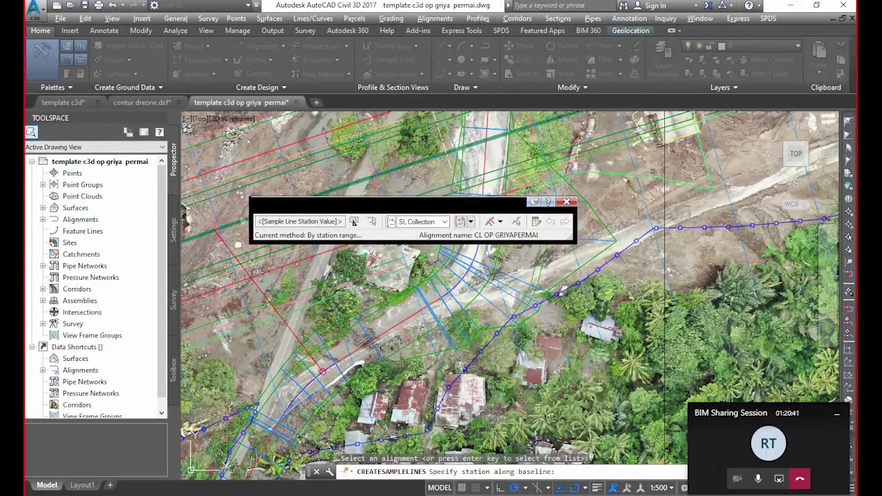
scroll(503, 257, down, 2)
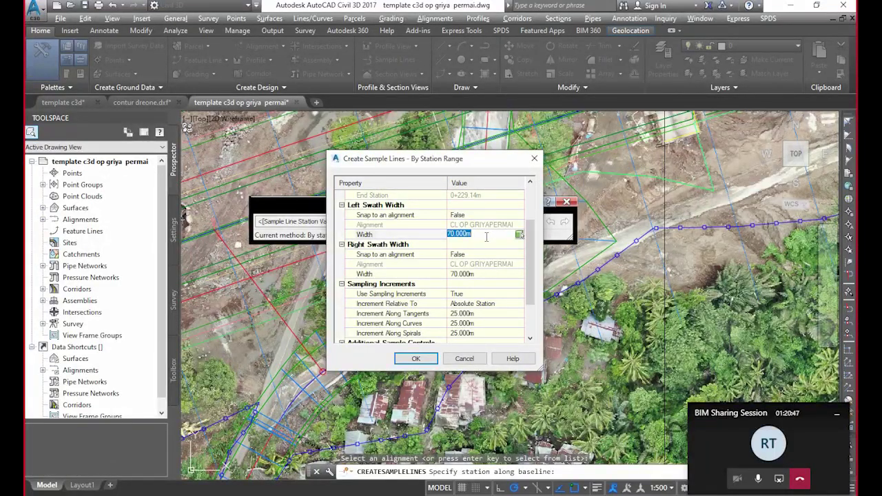
text(30)
click(499, 274)
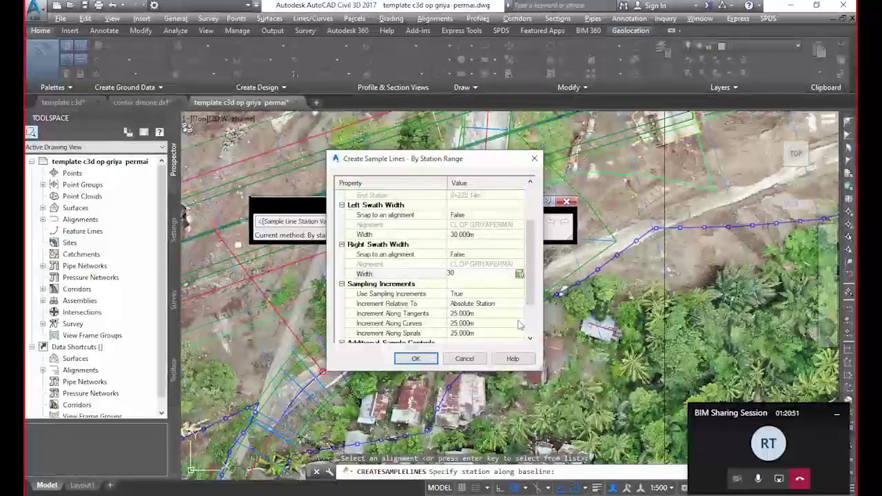
Set the sampling increments along tangents, curves and spirals to 10 m and create the overpass sample lines
drag(531, 288, 531, 321)
click(494, 266)
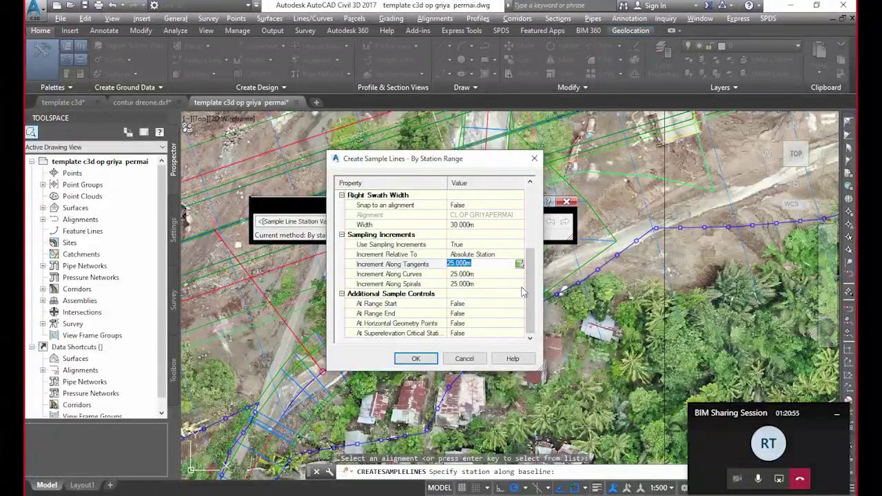
text(10)
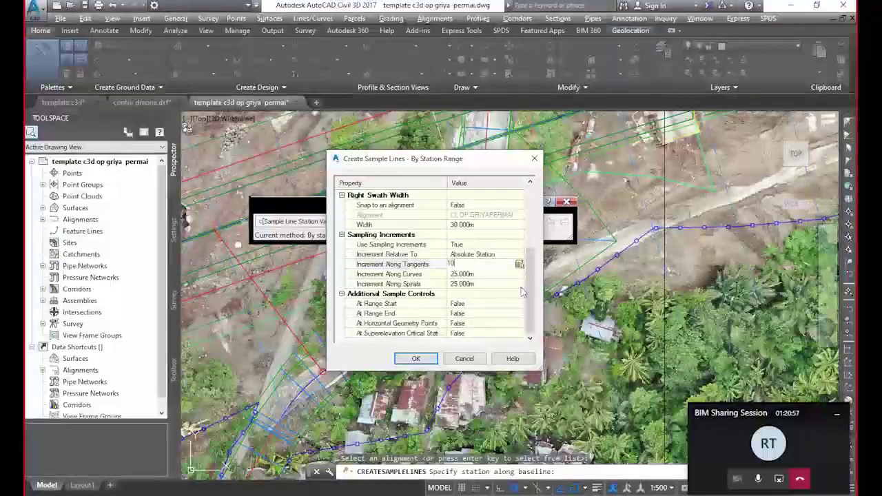
key(Tab)
text(10)
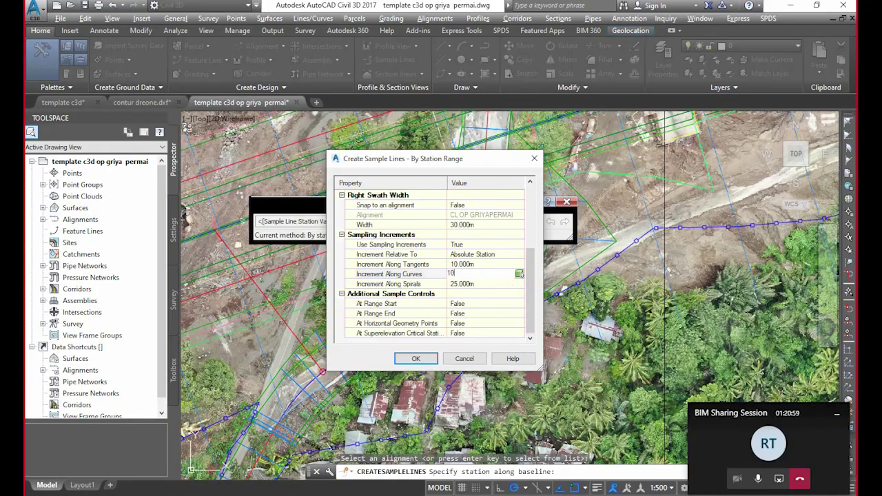
key(Tab)
text(10)
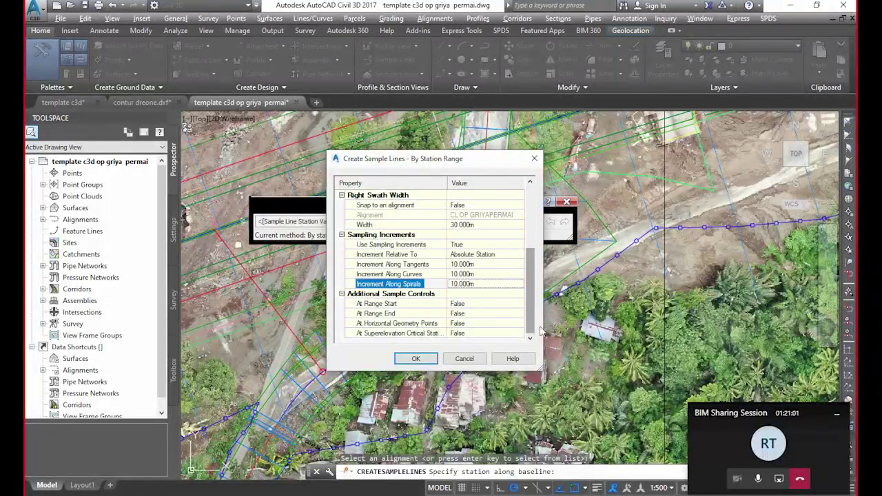
click(416, 359)
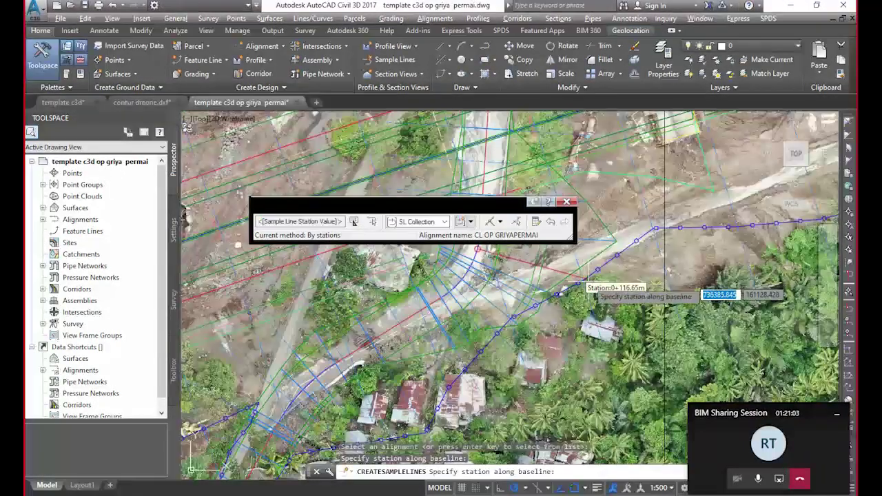
scroll(590, 295, down, 2)
key(Escape)
scroll(605, 282, up, 2)
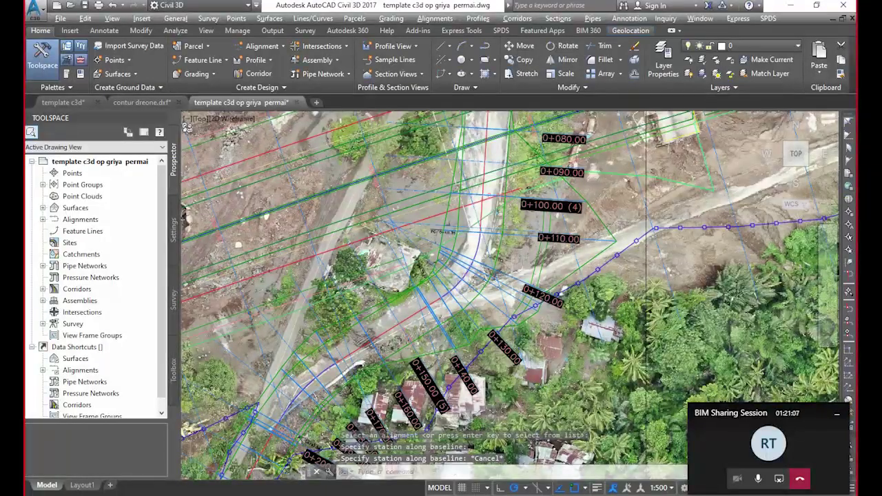
Start creating multiple section views for the CL OP GRIYAPERMAI alignment
scroll(561, 290, down, 6)
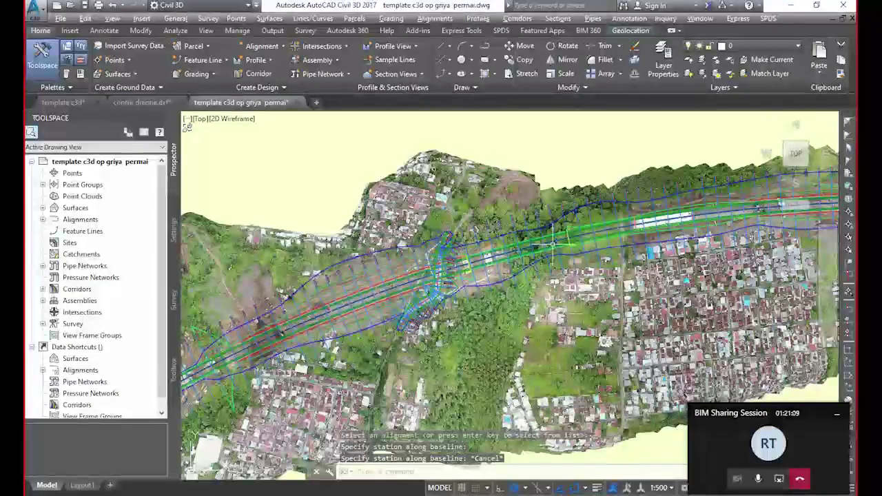
scroll(617, 116, down, 2)
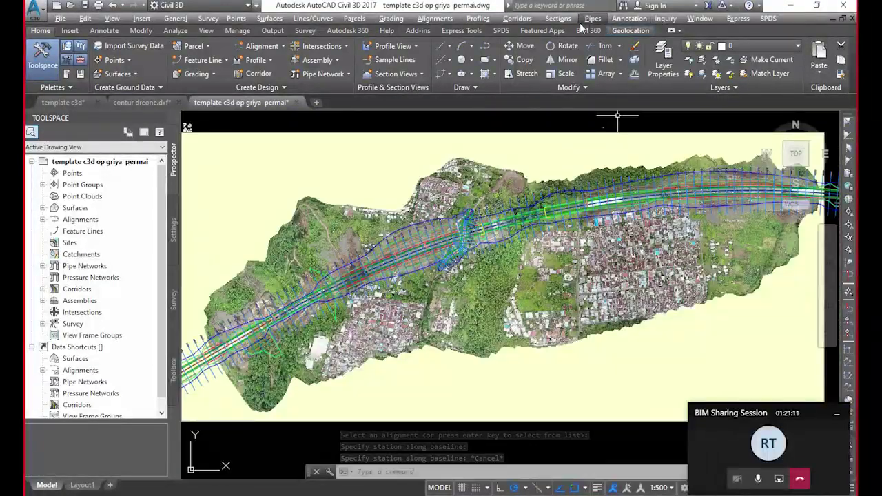
click(558, 19)
click(572, 61)
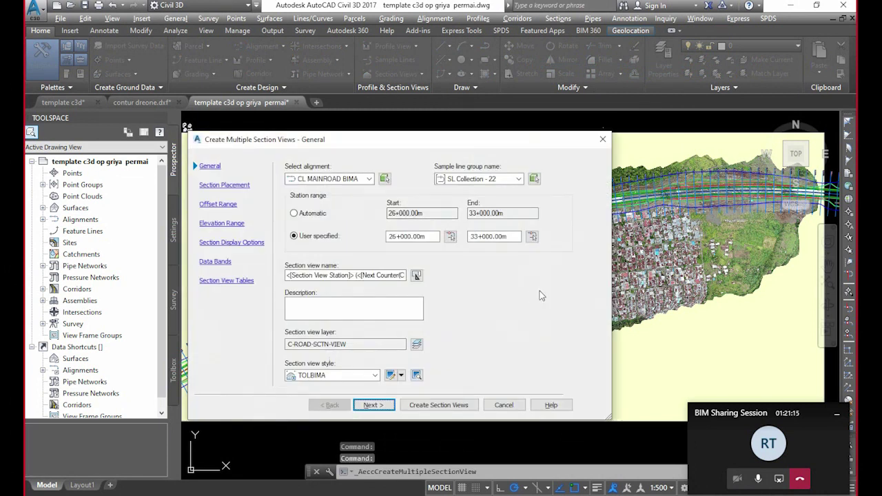
click(369, 179)
click(329, 199)
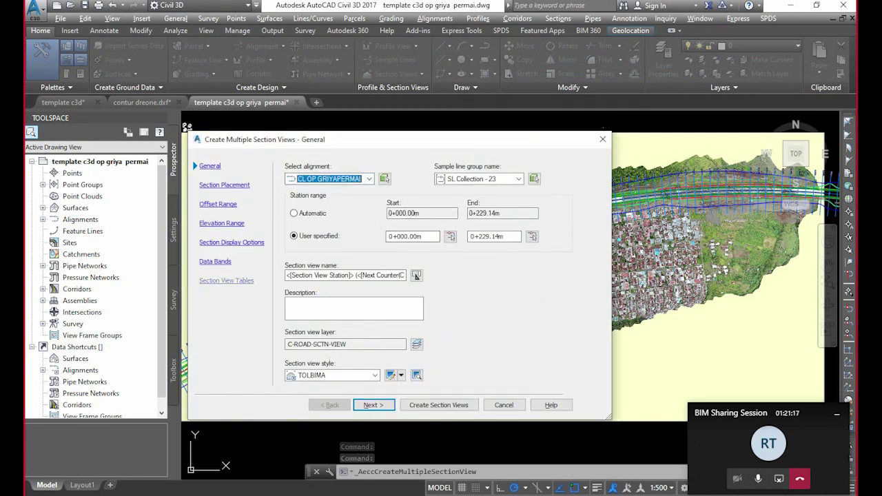
Check the graph scale and direction settings of the TOLBIMA section view style
click(391, 377)
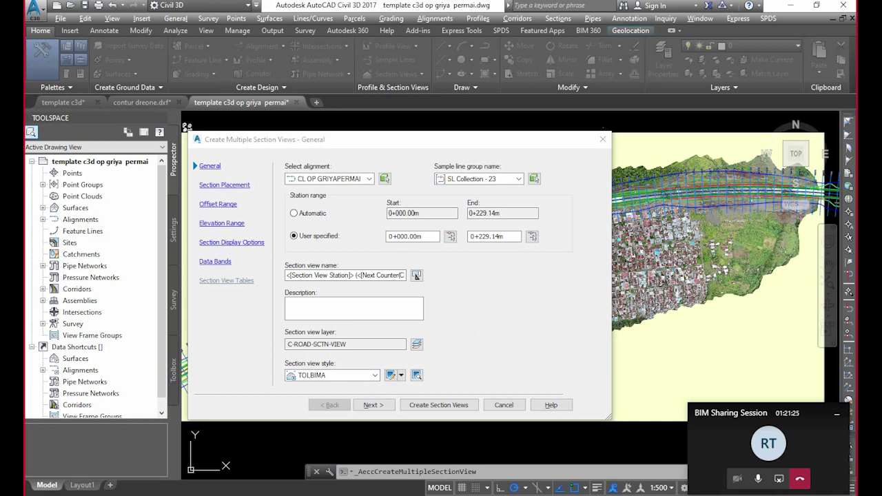
click(303, 165)
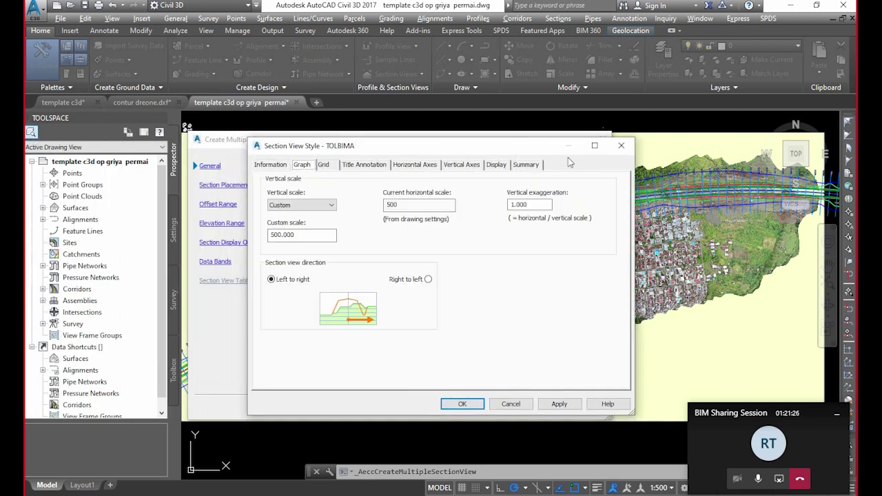
click(621, 145)
Use the ISO A3 Section 1 to 500 layout of the KOPCROSSTOLBIMA1 template for production placement of the section views
click(373, 405)
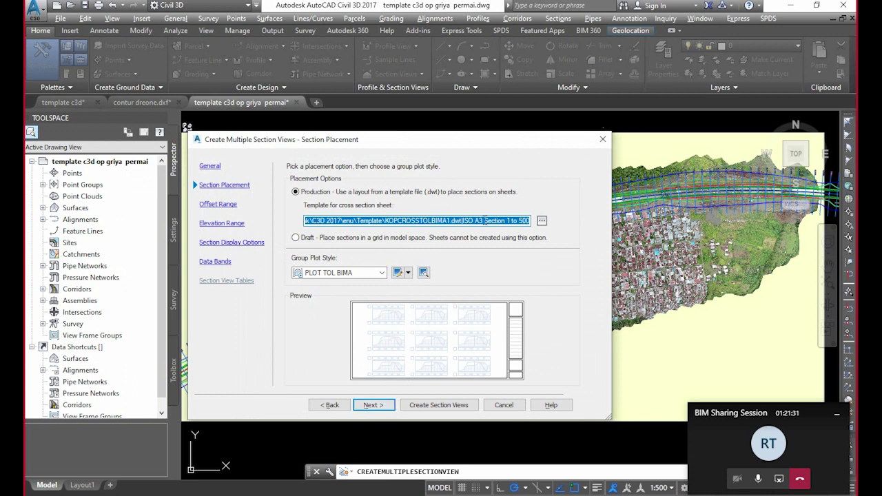
click(542, 220)
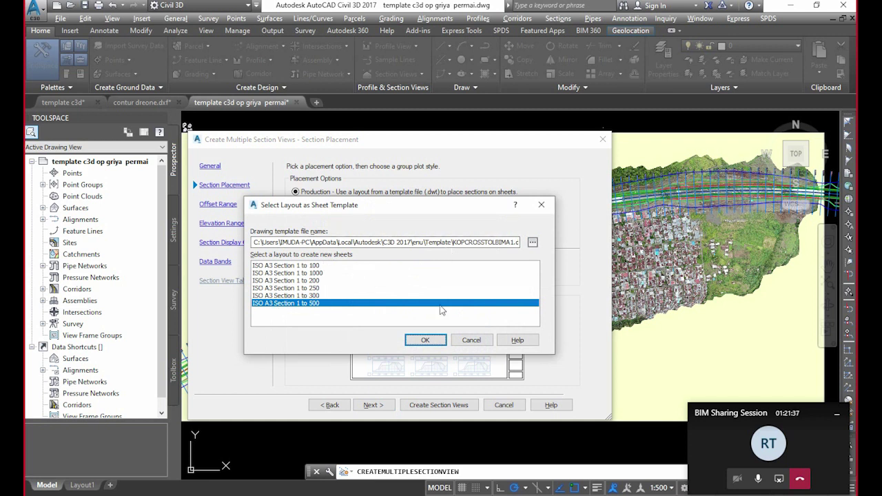
click(425, 340)
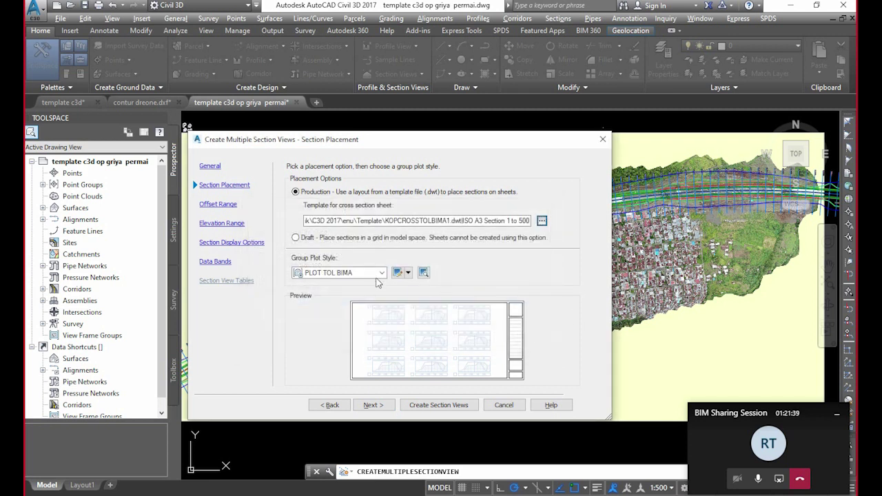
Keep the automatic offset and elevation ranges and set the DRONE OP GRIYA PERMAI section's label set to _No Labels
click(381, 407)
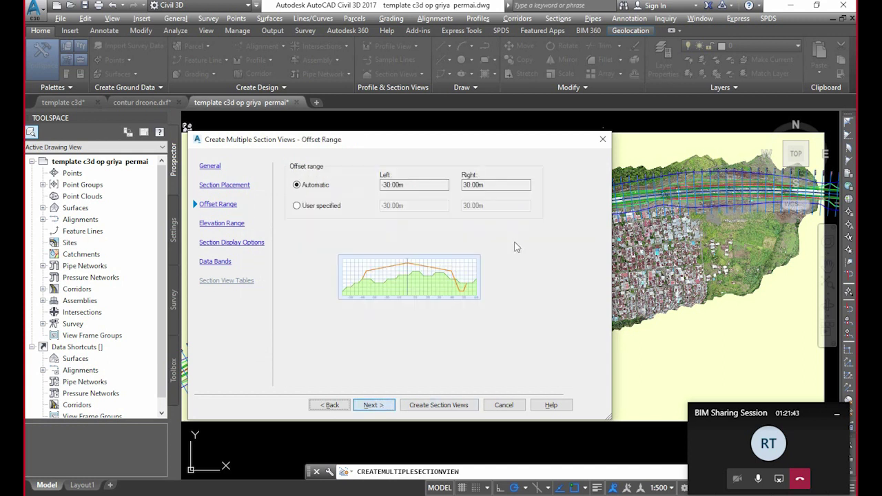
click(375, 406)
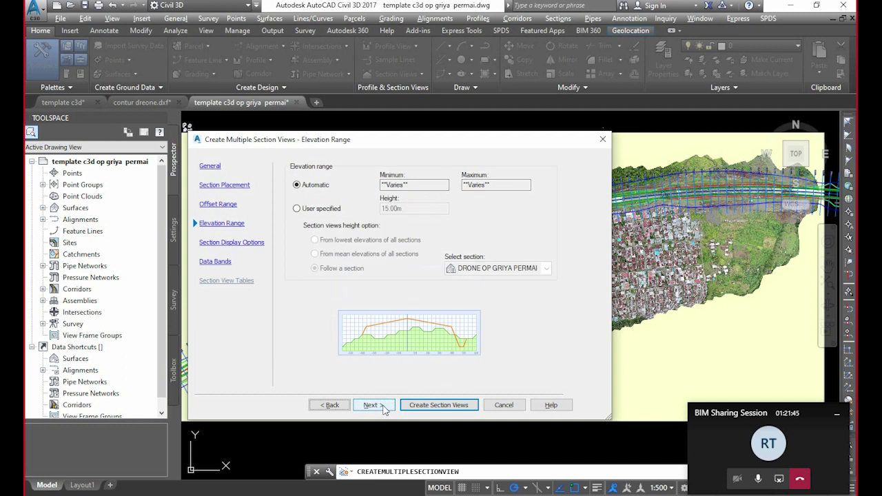
click(383, 408)
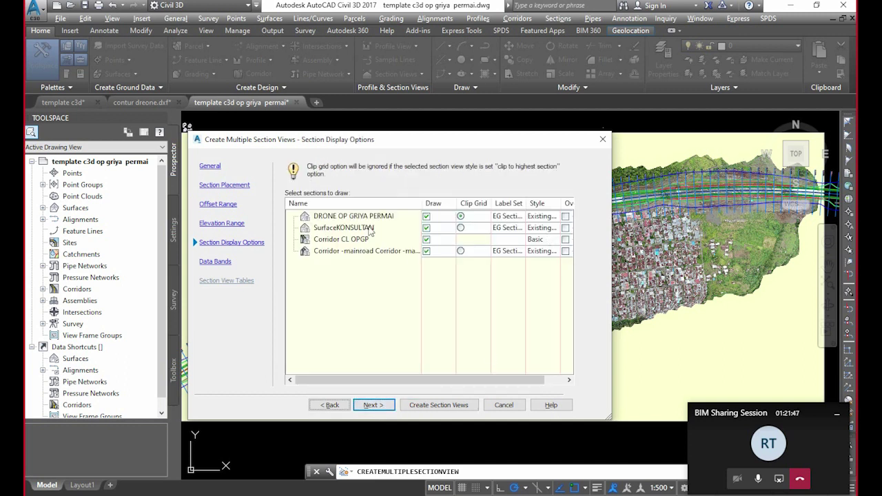
click(507, 217)
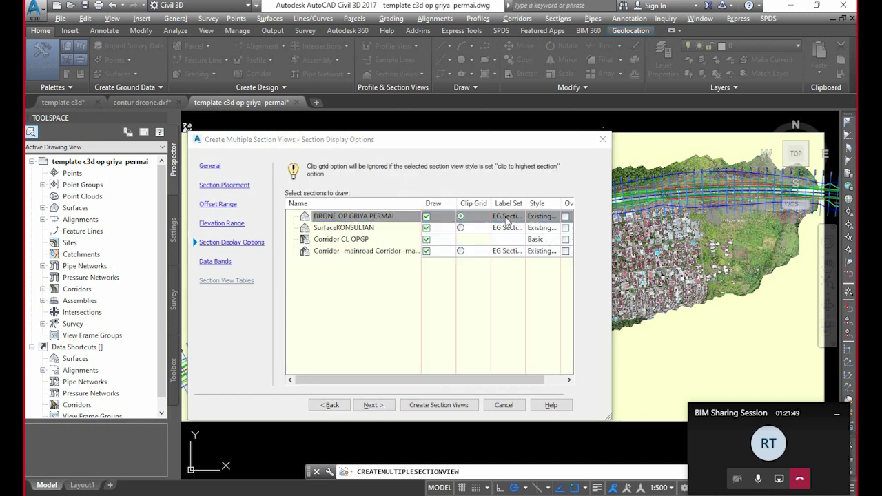
drag(116, 221, 349, 235)
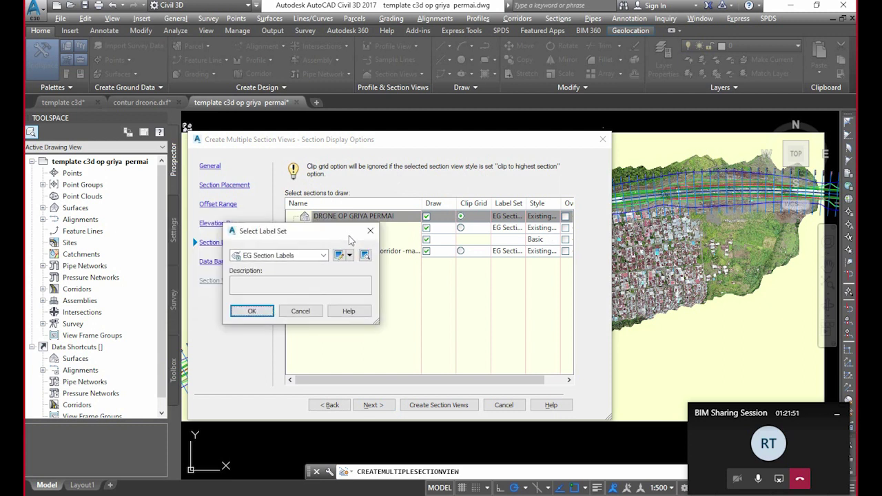
click(325, 254)
click(255, 265)
click(269, 312)
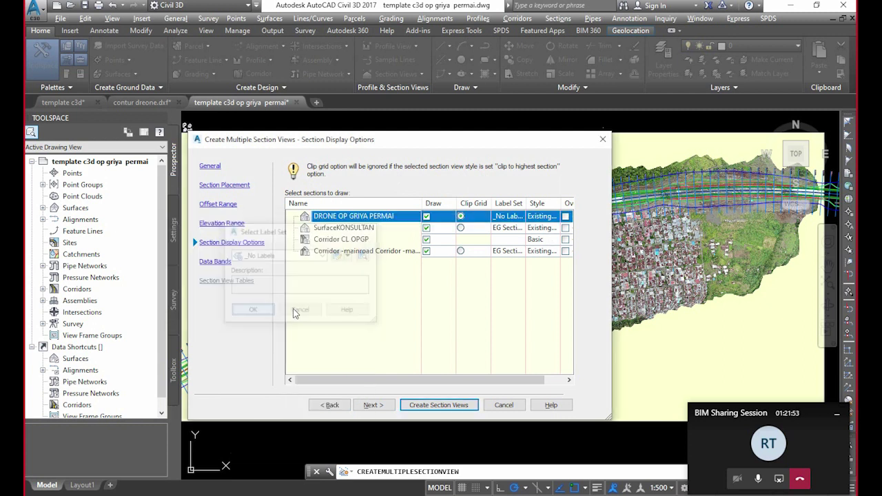
Set the label sets of the SurfaceKONSULTAN and Corridor -mainroad sections to _No Labels
click(508, 229)
click(324, 256)
click(253, 266)
click(262, 311)
click(508, 251)
click(323, 256)
click(262, 266)
click(261, 311)
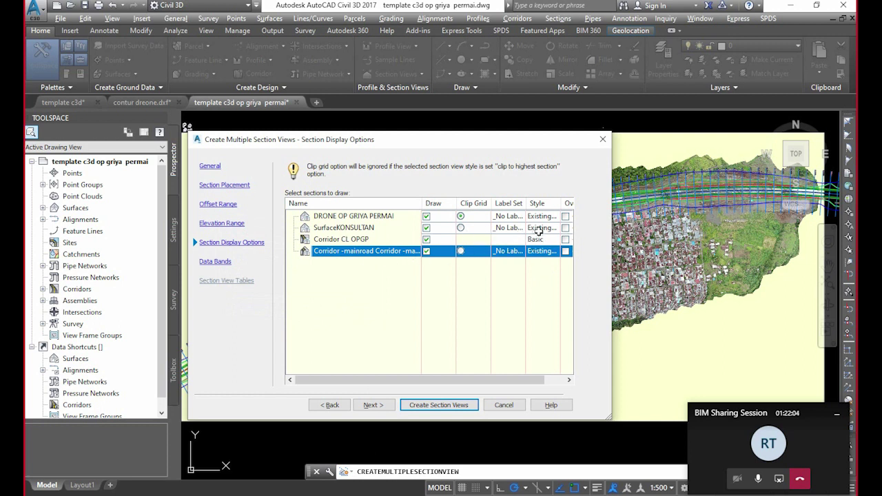
Assign the OPNAM section style to the DRONE OP GRIYA PERMAI surface
click(538, 228)
key(Return)
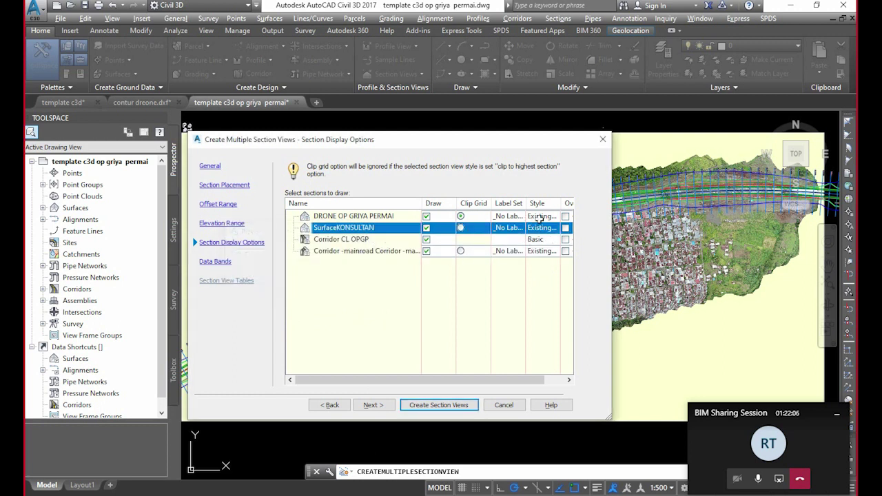
click(540, 216)
click(324, 255)
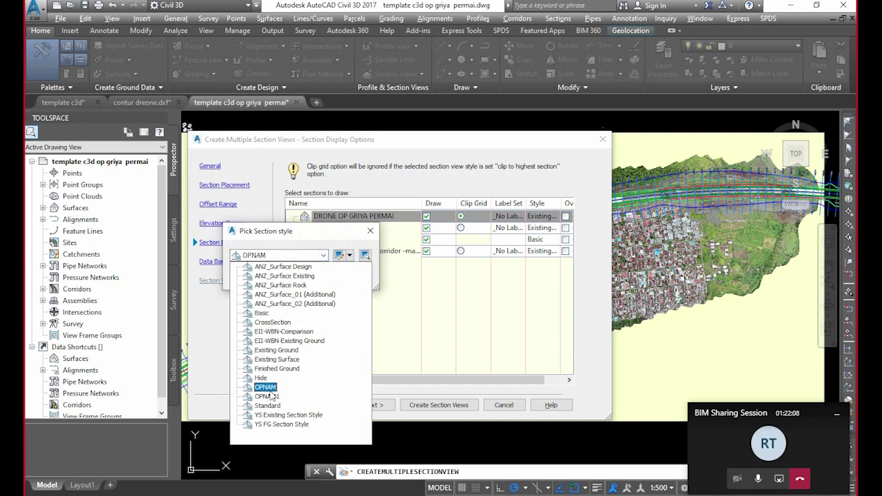
click(265, 387)
click(250, 277)
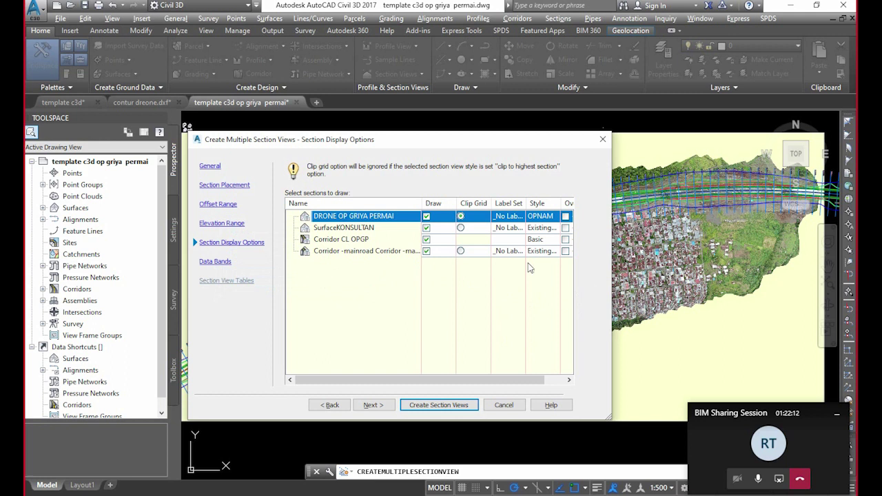
Assign the CORIDOR MAINROAD TOLBIMA code set style to Corridor CL OPGP
click(535, 239)
click(323, 255)
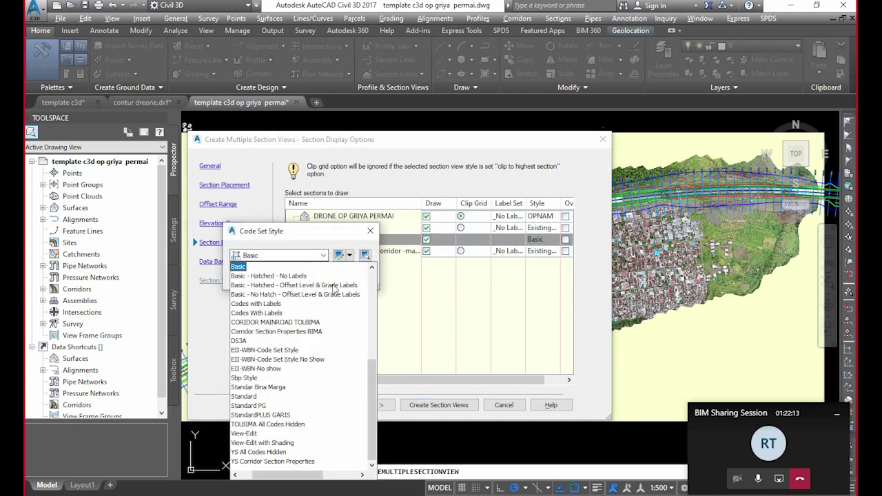
click(267, 322)
click(252, 277)
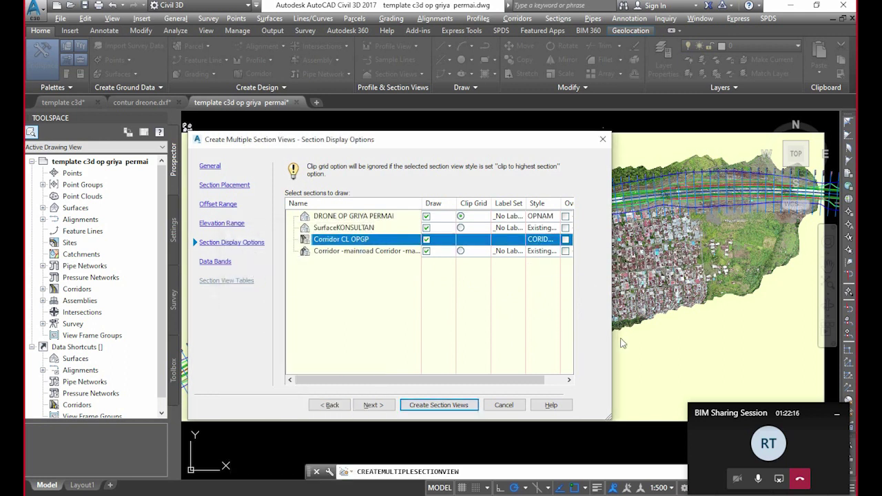
Use SurfaceKONSULTAN as both source surfaces of the Bima_Existing (S1) band in the _TOL BIMA bandset
click(373, 404)
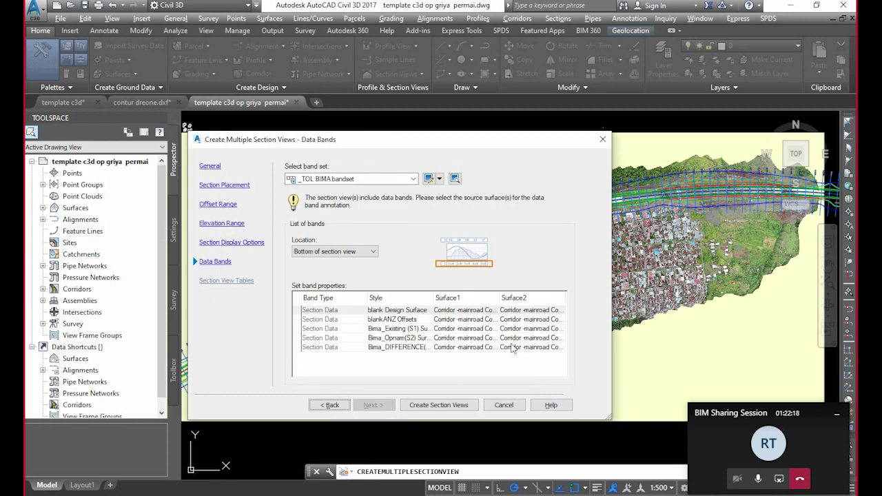
click(399, 180)
click(399, 181)
click(399, 181)
click(399, 181)
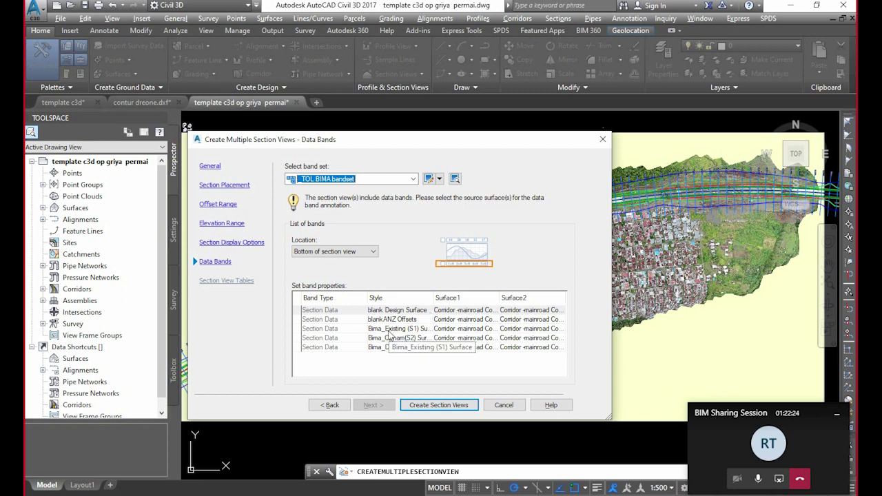
click(475, 329)
click(465, 329)
click(451, 352)
click(516, 331)
click(455, 351)
Use DRONE OP GRIYA PERMAI as both source surfaces of the Bima_Opnam(S2) band
click(477, 337)
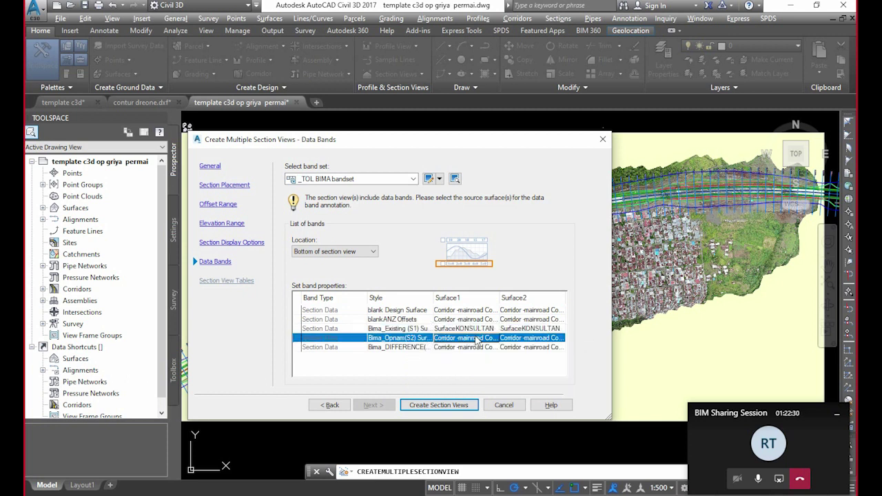
click(475, 338)
click(458, 365)
click(529, 338)
click(454, 367)
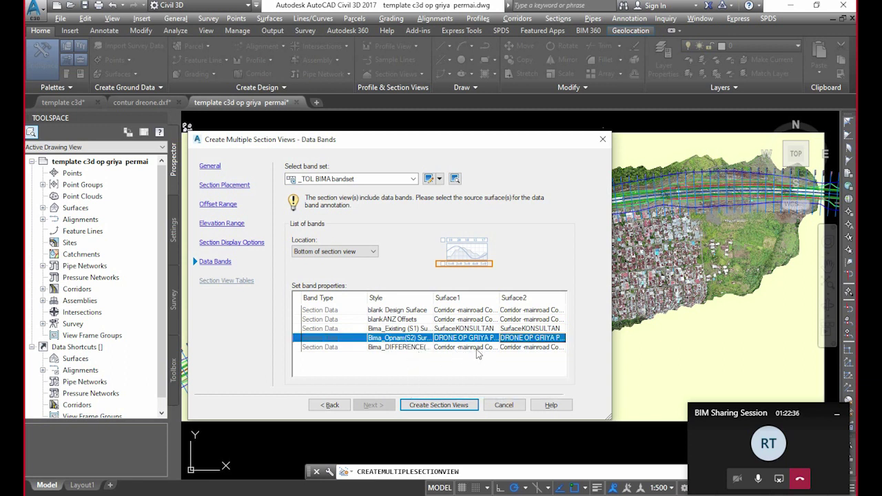
Set the Bima_DIFFERENCE band to compare SurfaceKONSULTAN as Surface1 with DRONE OP GRIYA PERMAI as Surface2
click(478, 347)
click(476, 348)
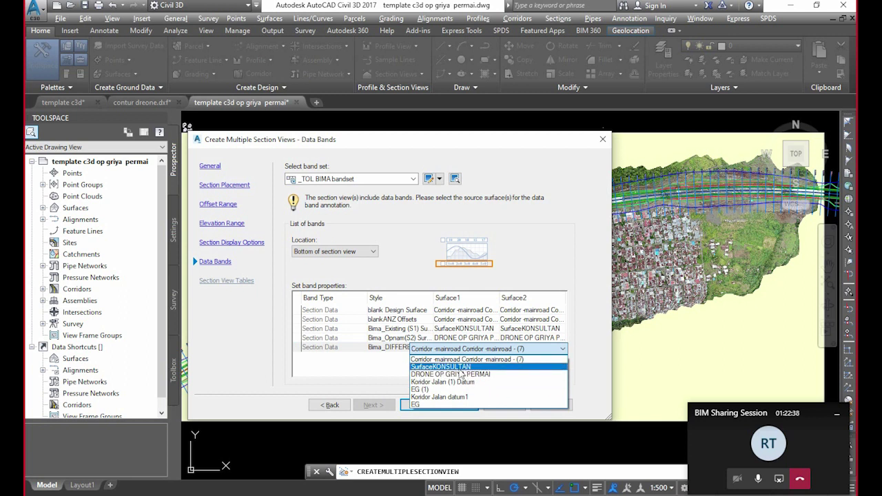
click(448, 368)
click(531, 348)
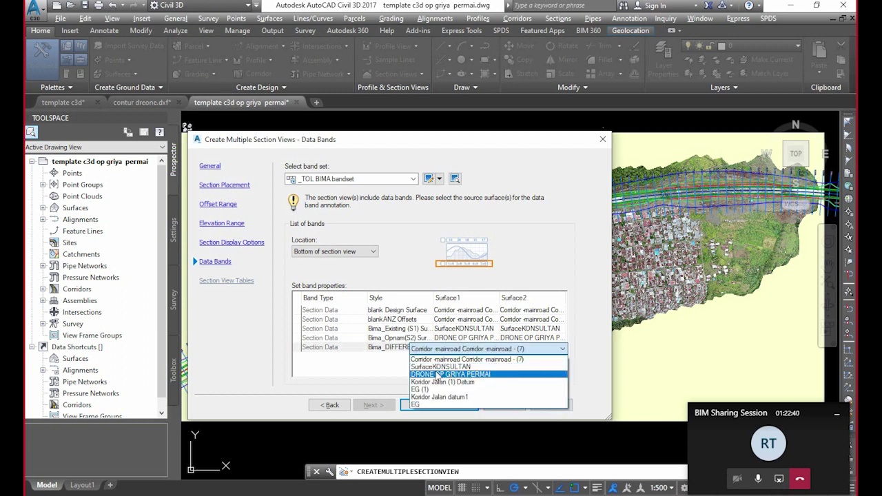
click(452, 374)
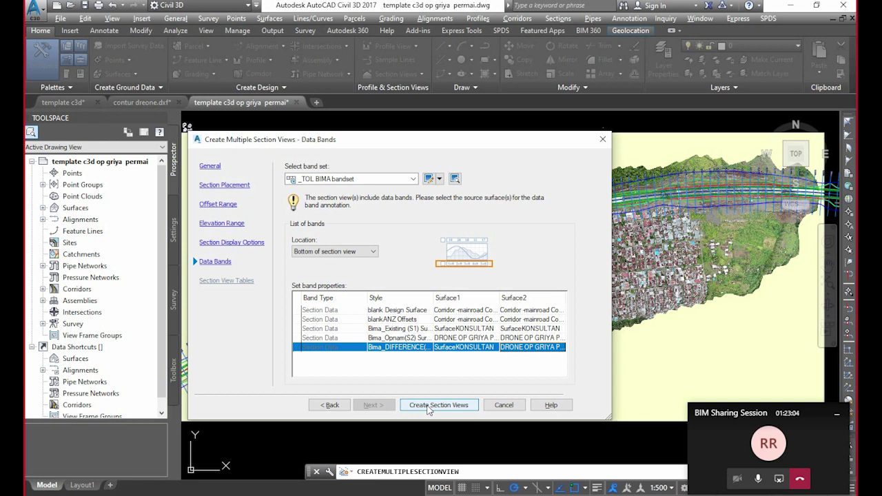
Create the section views and place them in the empty area below the two existing rows of section sheets
click(441, 405)
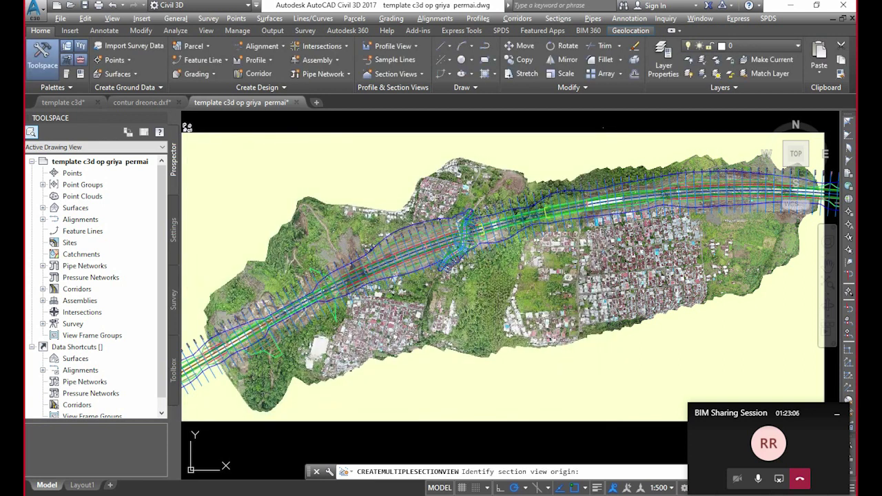
scroll(424, 272, down, 2)
scroll(388, 266, down, 8)
middle_drag(522, 230, 356, 264)
click(528, 250)
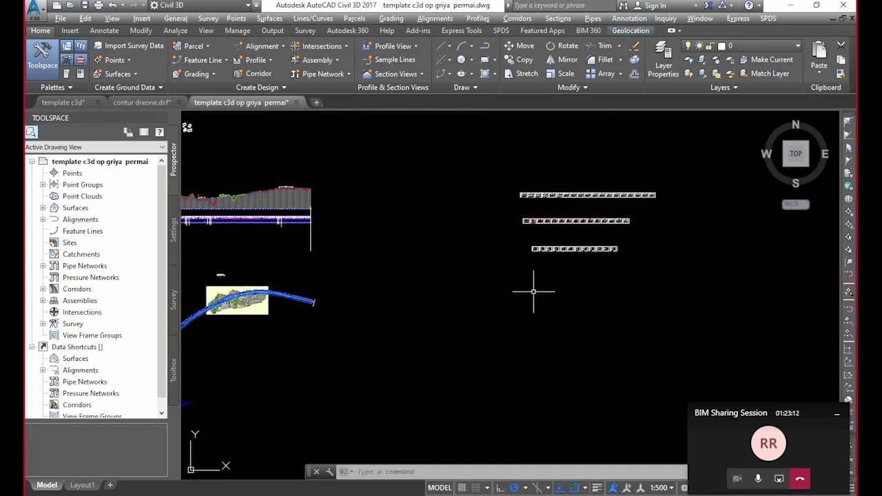
Examine the corridor profile, side slopes and proposed levels in one of the new section views
scroll(569, 217, up, 3)
scroll(528, 331, up, 4)
scroll(388, 293, up, 5)
mouse_move(388, 293)
middle_down()
mouse_move(459, 237)
mouse_move(446, 220)
mouse_move(479, 153)
middle_up()
scroll(364, 177, up, 6)
middle_drag(405, 226, 512, 215)
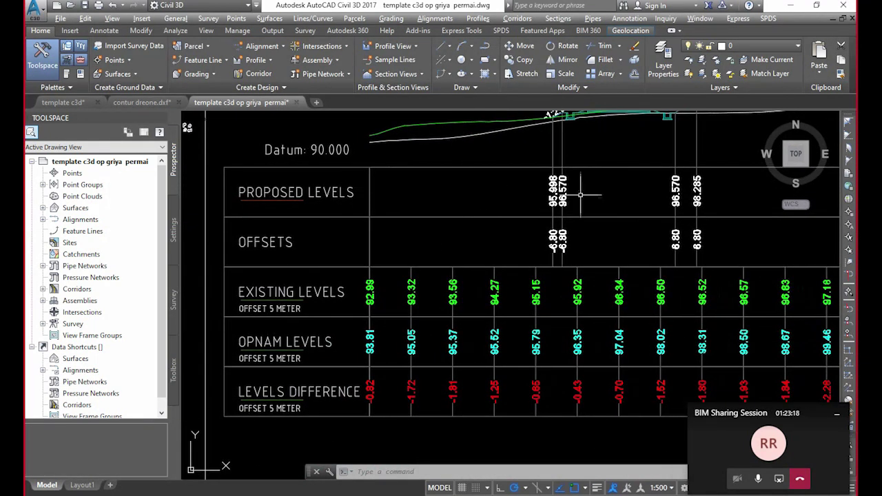
middle_drag(586, 196, 558, 223)
middle_drag(568, 150, 568, 197)
scroll(534, 175, up, 5)
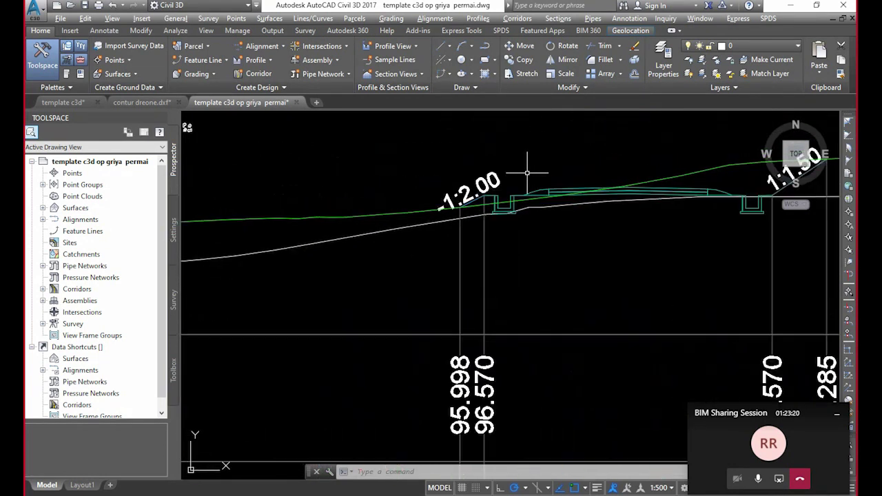
middle_drag(490, 210, 489, 180)
middle_drag(504, 283, 593, 239)
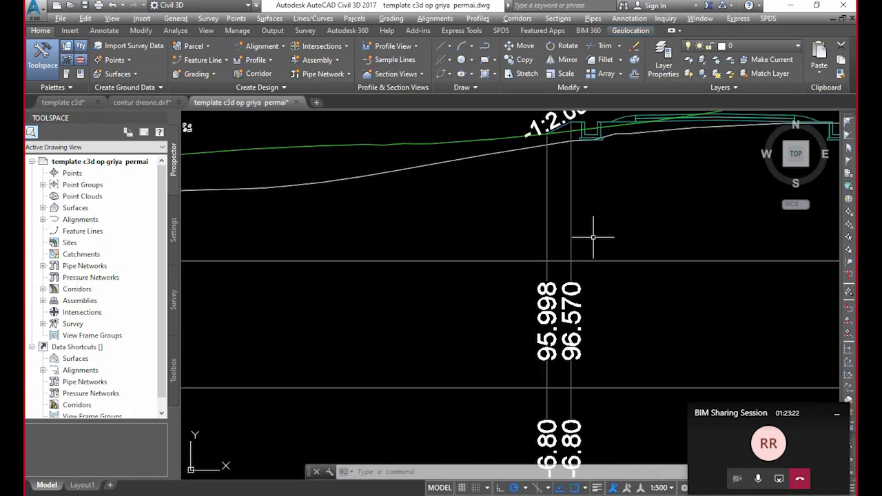
Compare the existing, opnam and difference levels in the bands of the section view
scroll(596, 238, down, 2)
scroll(543, 268, down, 2)
middle_drag(551, 313, 548, 215)
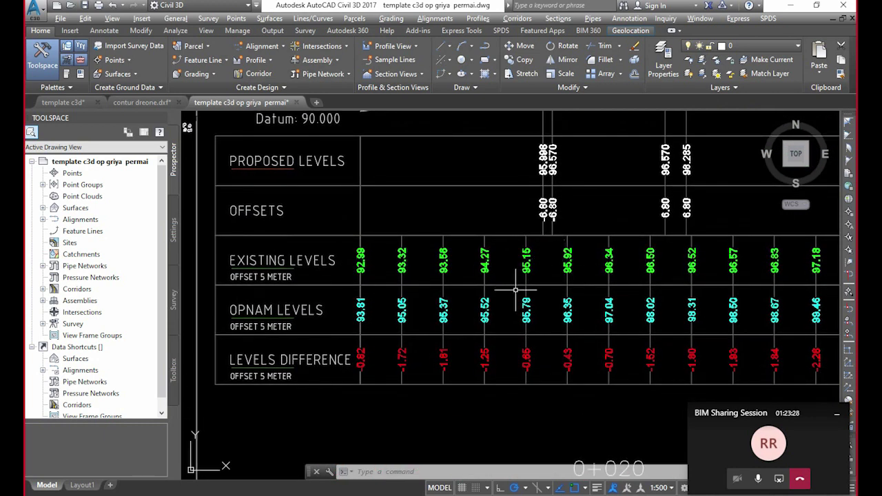
middle_drag(586, 312, 580, 306)
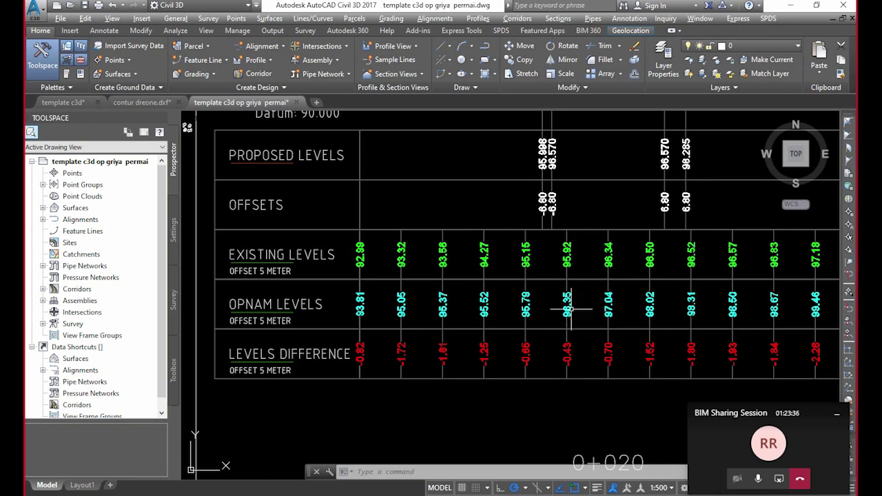
scroll(575, 359, up, 4)
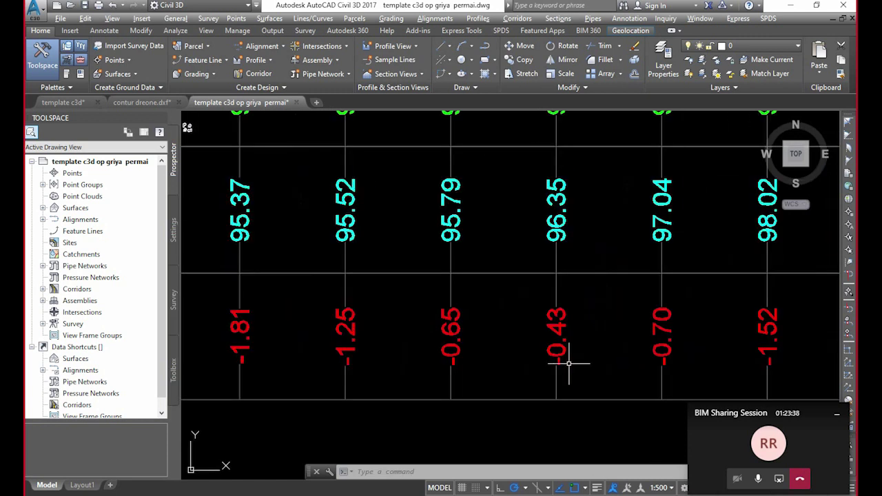
scroll(596, 303, down, 6)
Inspect how the section views are arranged on the new cross-section sheets
scroll(475, 283, up, 3)
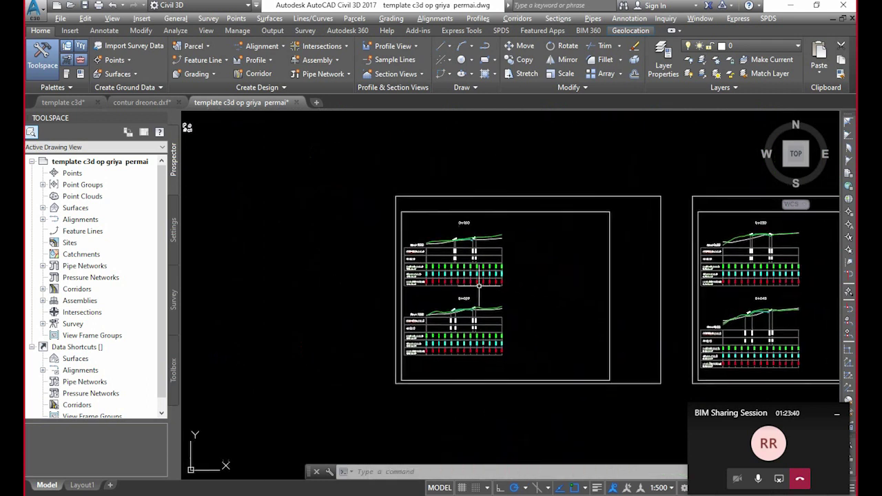
scroll(457, 317, up, 2)
scroll(473, 271, down, 5)
scroll(467, 262, up, 1)
scroll(564, 269, down, 2)
middle_drag(662, 268, 405, 262)
middle_drag(710, 256, 511, 259)
scroll(410, 251, down, 3)
scroll(457, 240, up, 5)
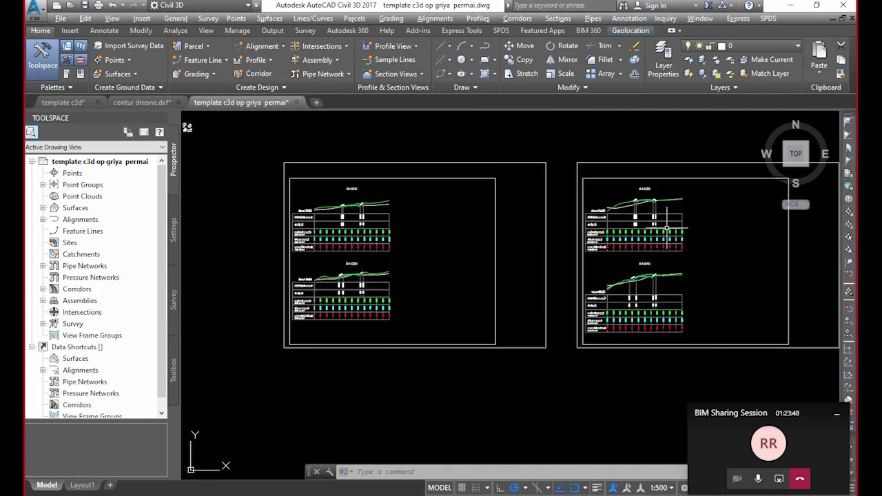
click(494, 254)
right_click(494, 254)
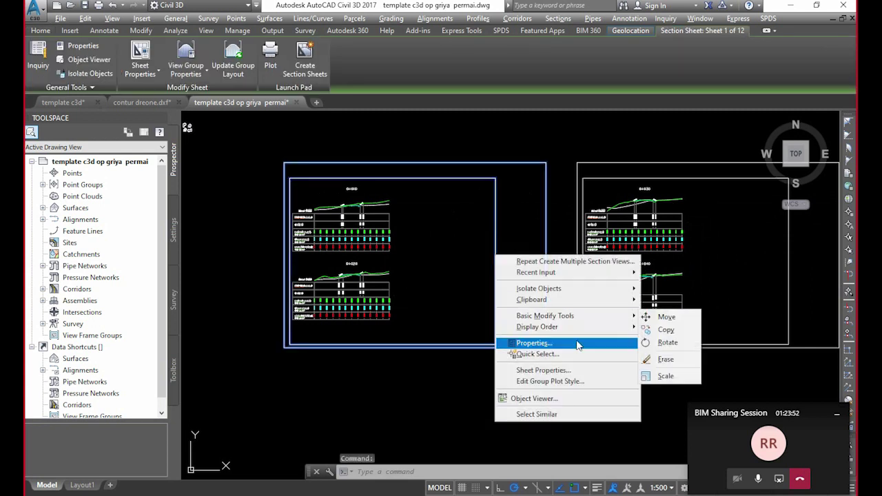
click(472, 205)
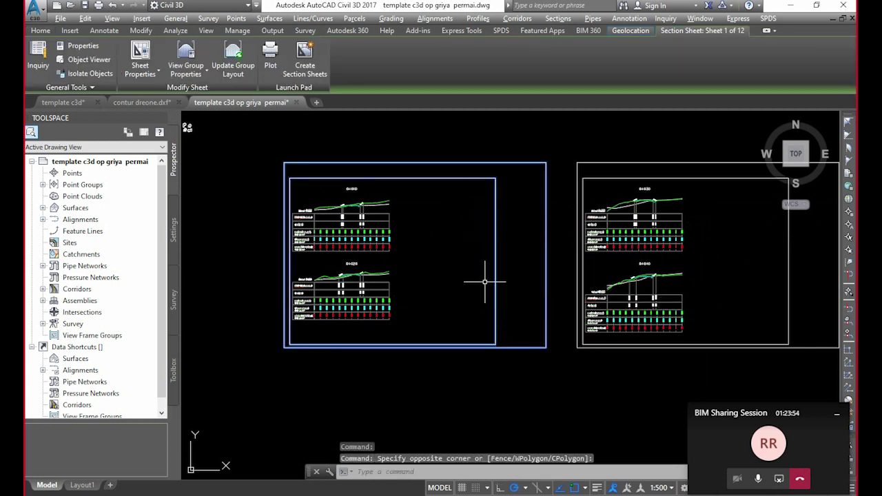
click(672, 488)
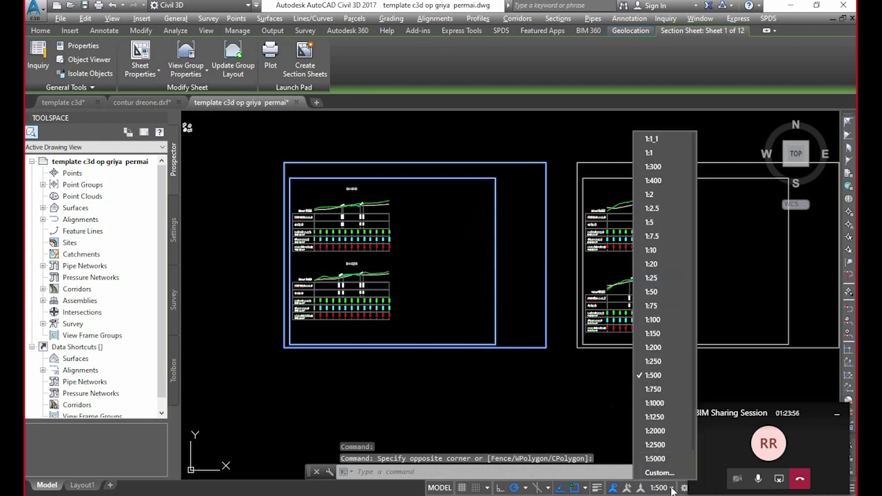
click(497, 290)
Set the vertical major and vertical minor plot area grid spacing of the PLOT TOL BIMA group plot style to 10 mm
right_click(494, 259)
click(547, 386)
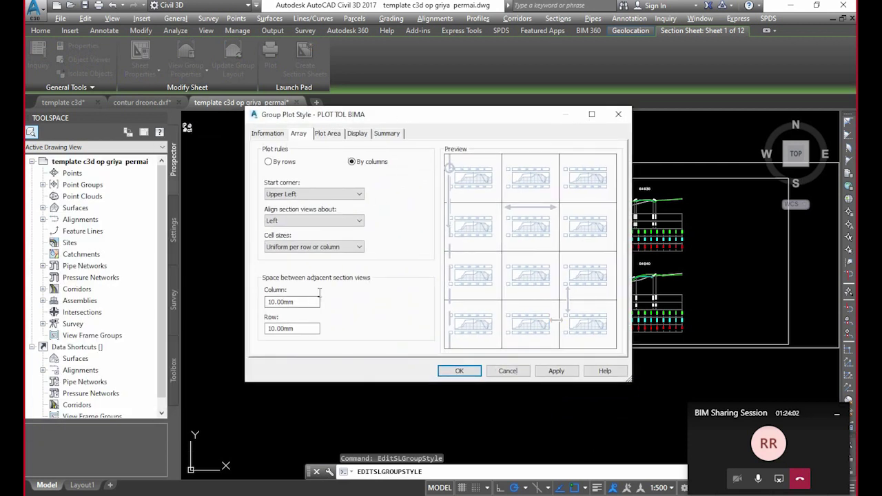
click(329, 136)
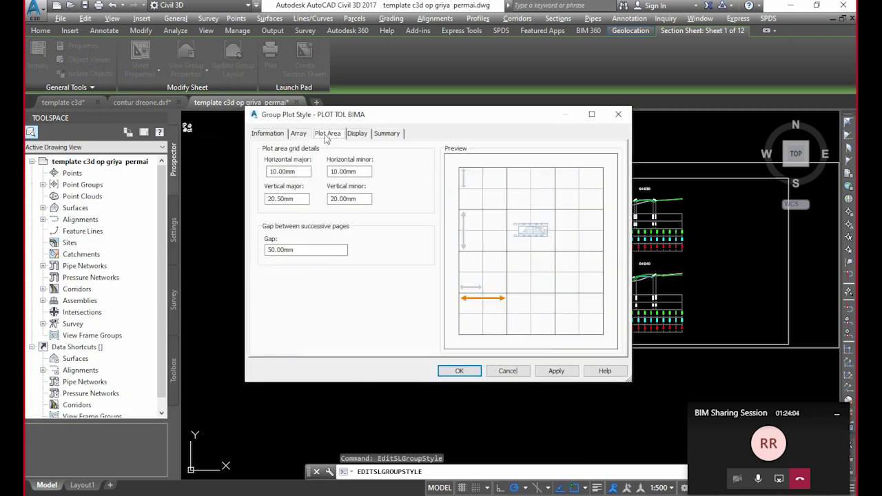
key(Tab)
key(Tab)
text(1)
key(Tab)
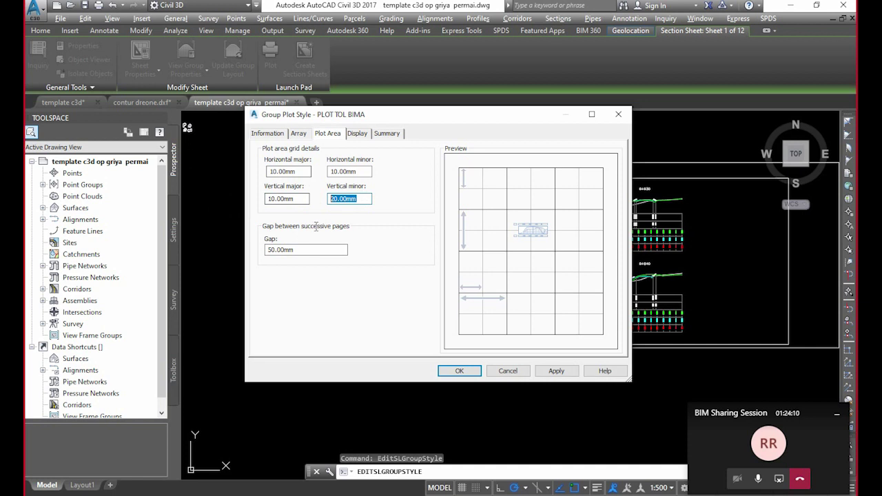
text(10)
click(460, 371)
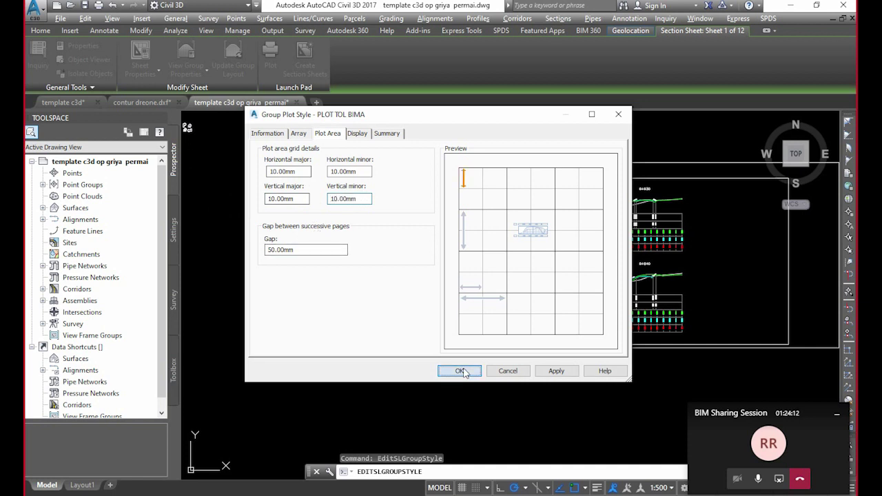
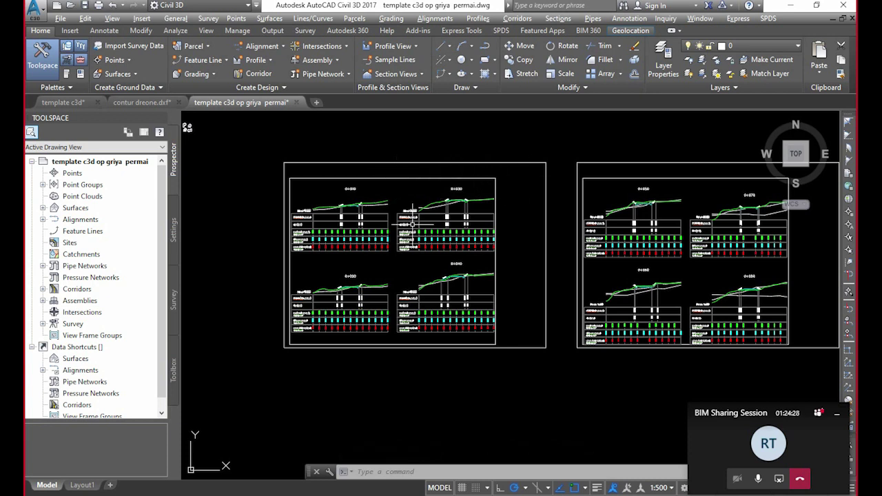
Open the group plot style of the first section sheet and look through its information, array, plot area and display settings
middle_drag(623, 247, 650, 247)
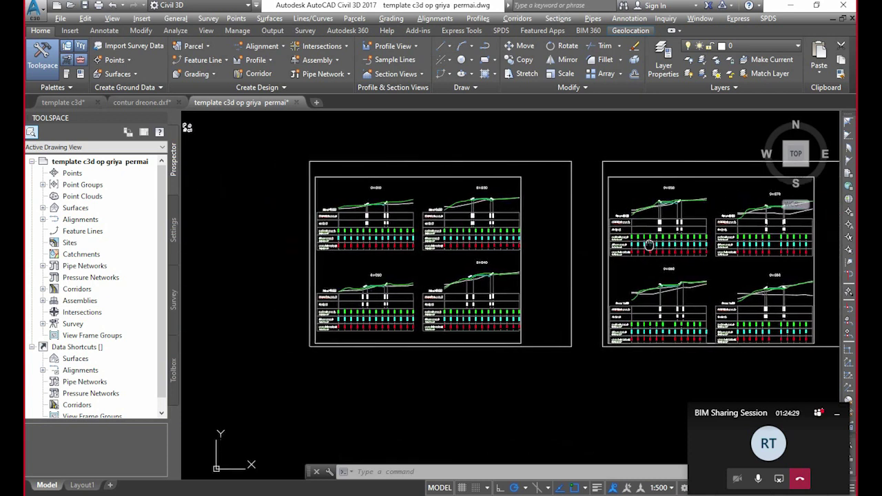
click(464, 176)
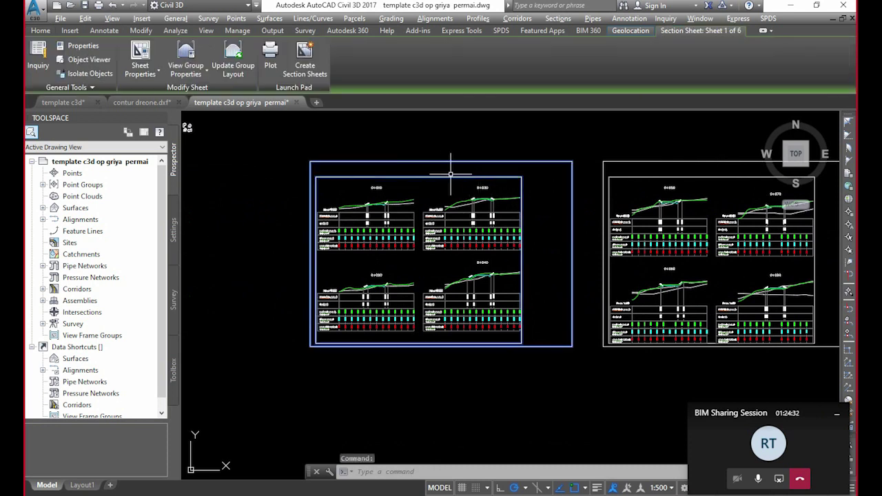
right_click(448, 178)
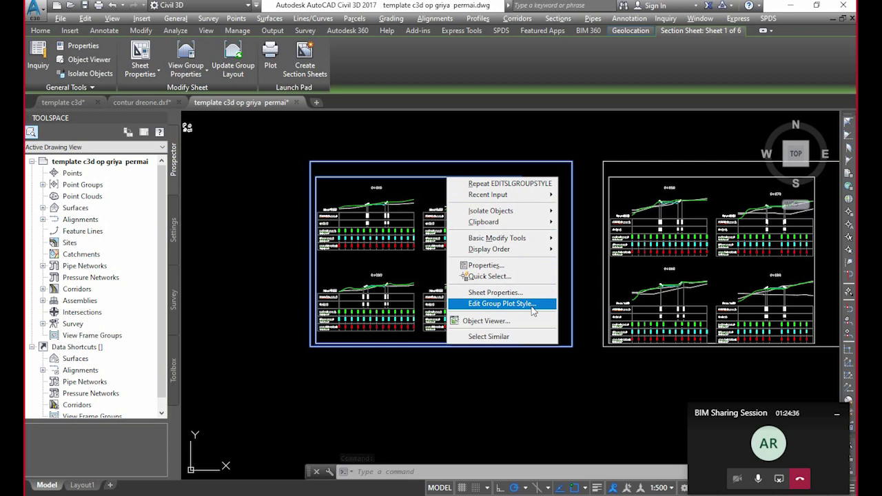
click(533, 310)
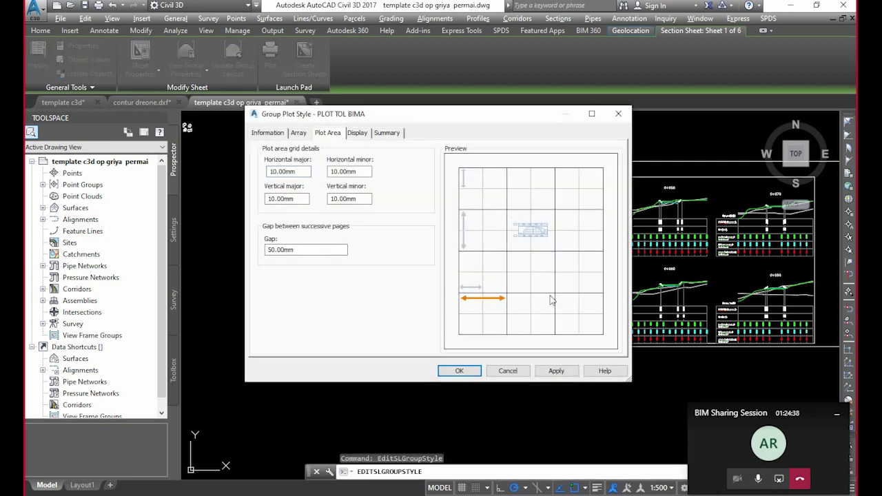
click(267, 133)
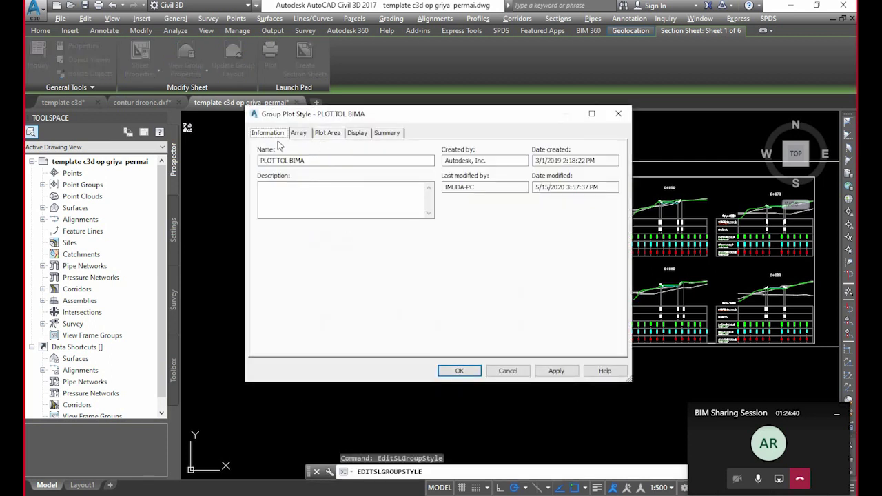
click(298, 134)
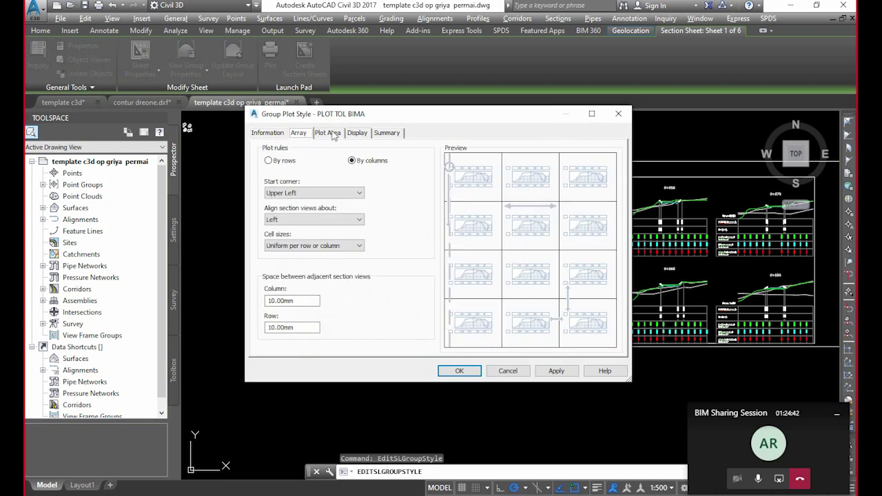
click(328, 133)
click(358, 133)
click(296, 133)
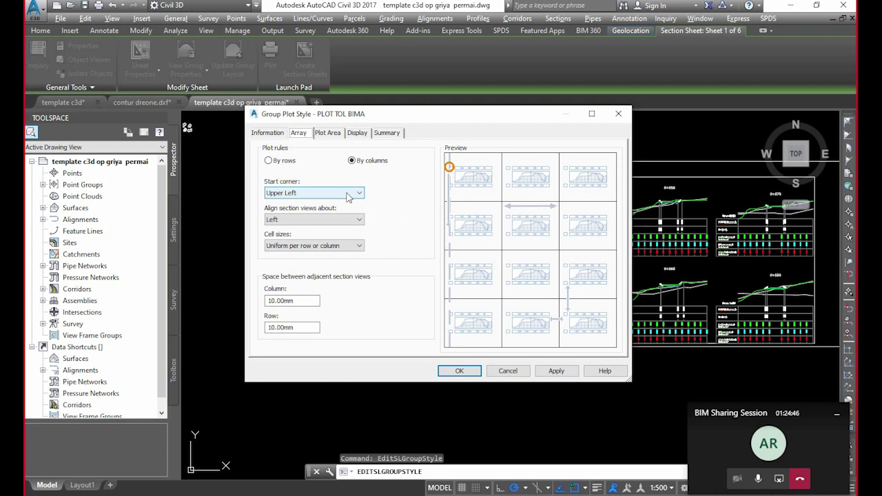
Review the available start corner, section view alignment and cell size options in the style's array rules
click(360, 194)
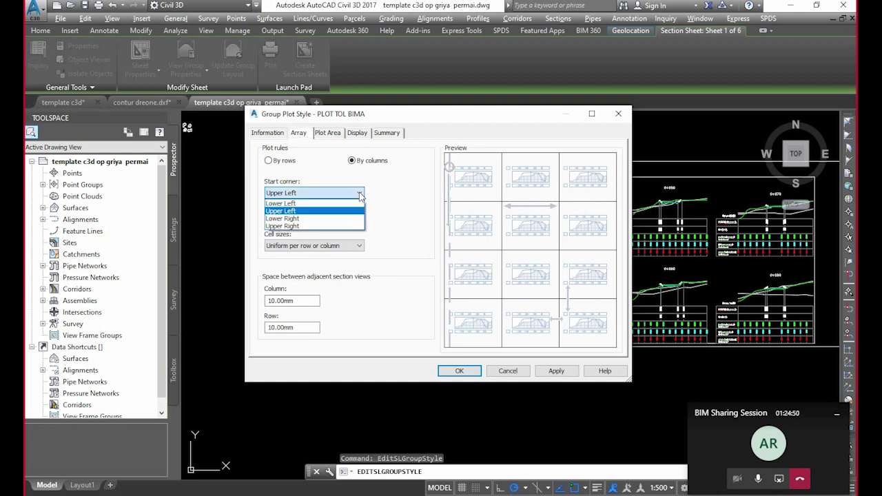
click(357, 196)
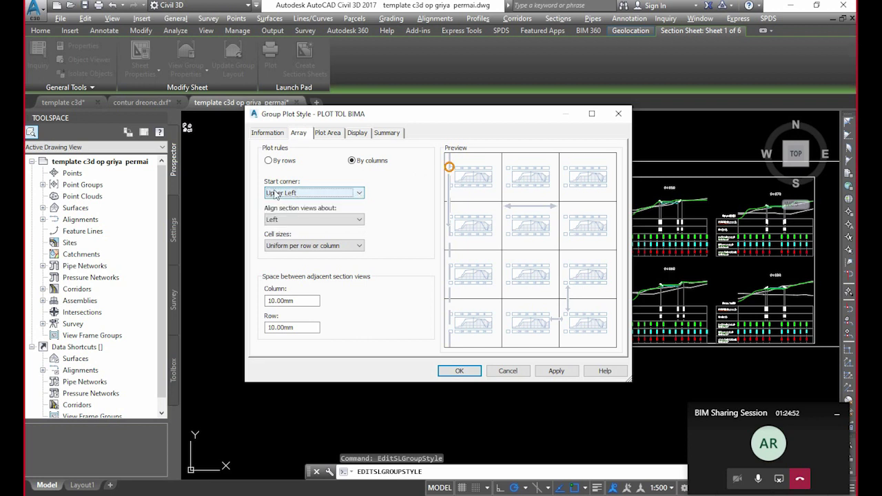
click(357, 221)
click(357, 225)
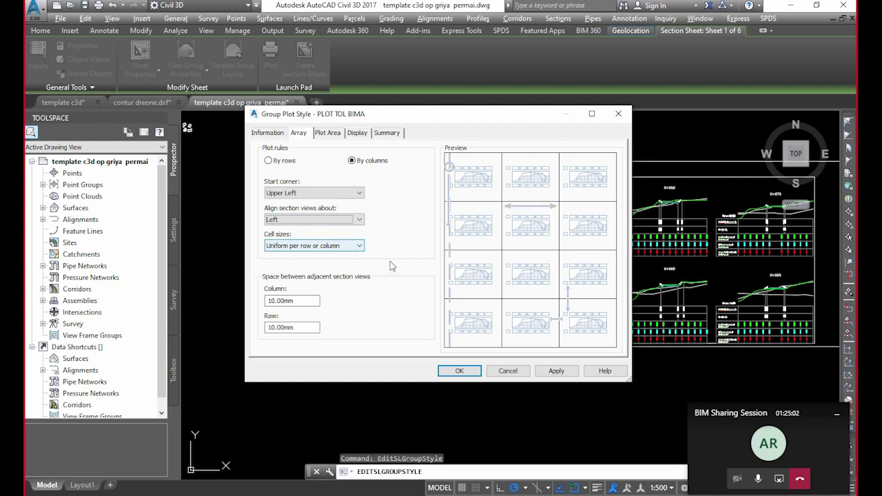
click(351, 252)
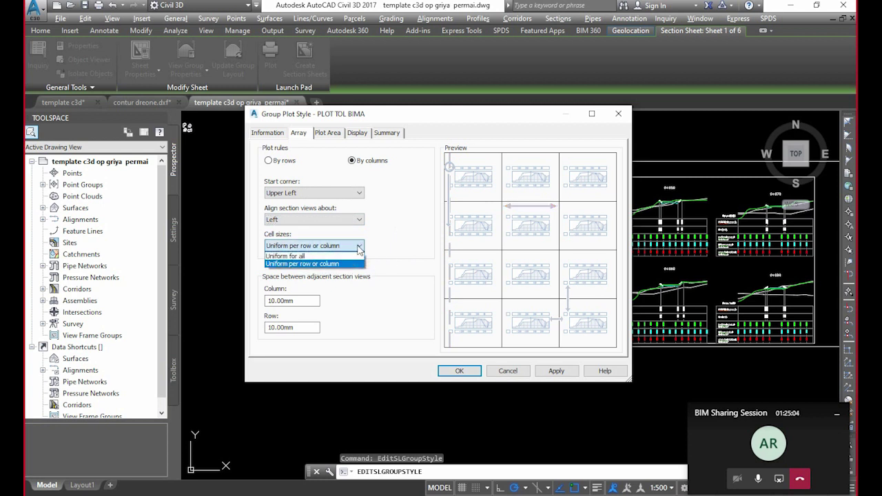
click(415, 248)
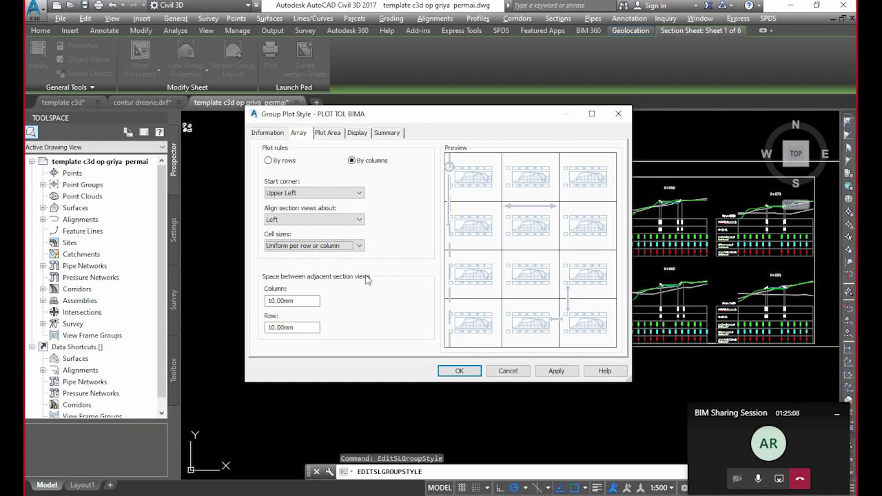
Examine the column and row spacing between adjacent section views, moving the dialog aside to compare with the sheets
drag(460, 114, 312, 115)
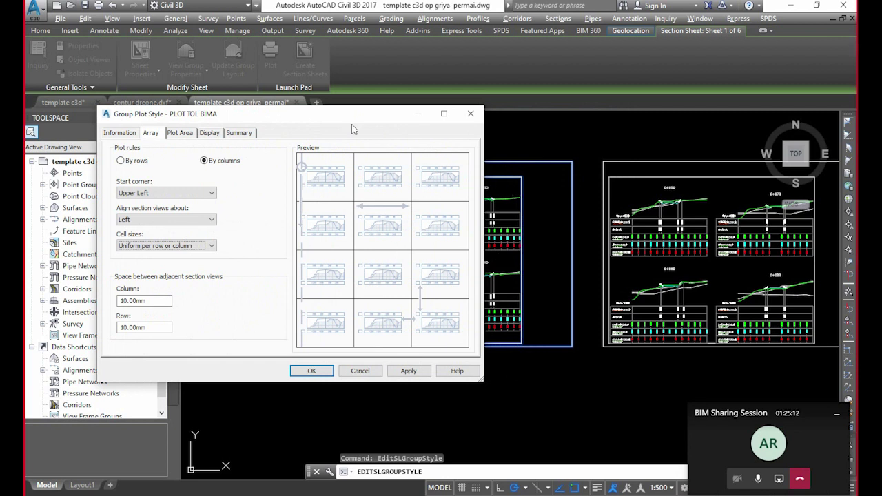
drag(288, 116, 359, 116)
drag(220, 329, 191, 331)
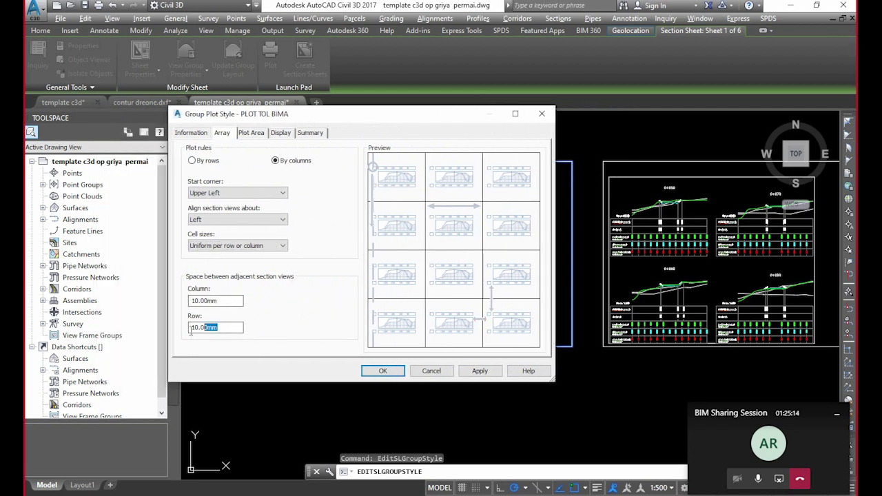
key(shift+Tab)
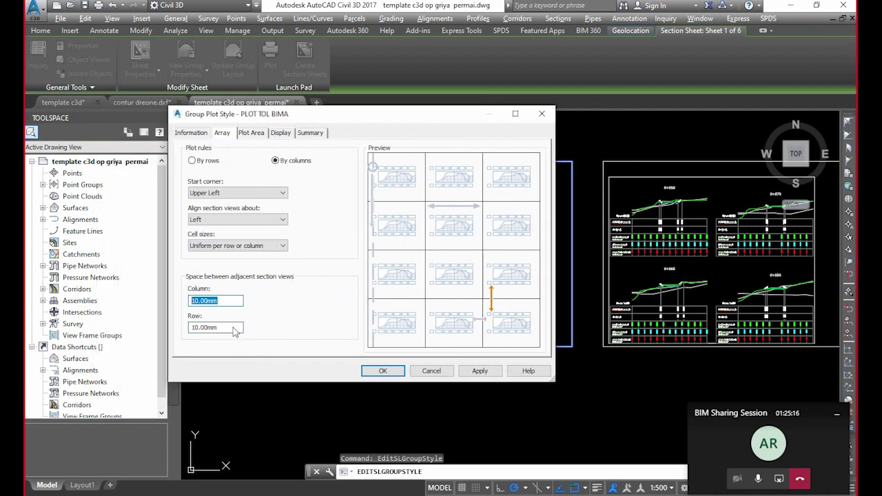
key(Tab)
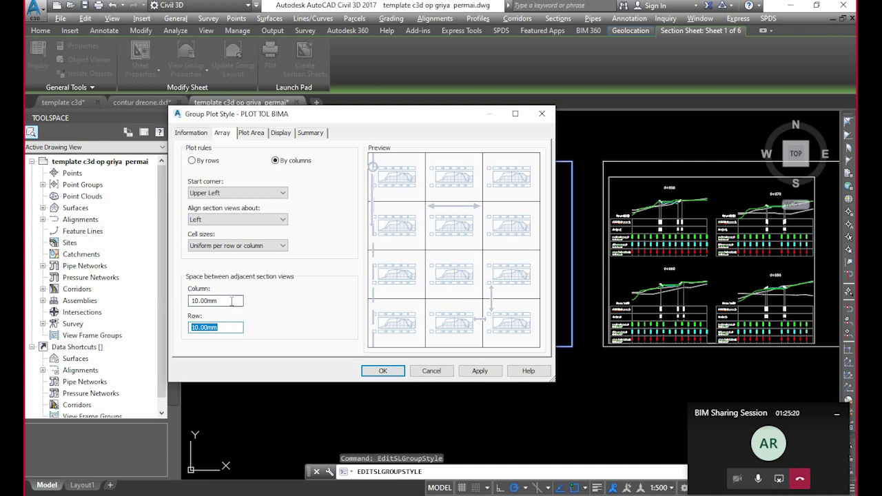
double_click(206, 302)
Examine the plot area grid spacing and the gap between successive pages against the section sheets
click(261, 136)
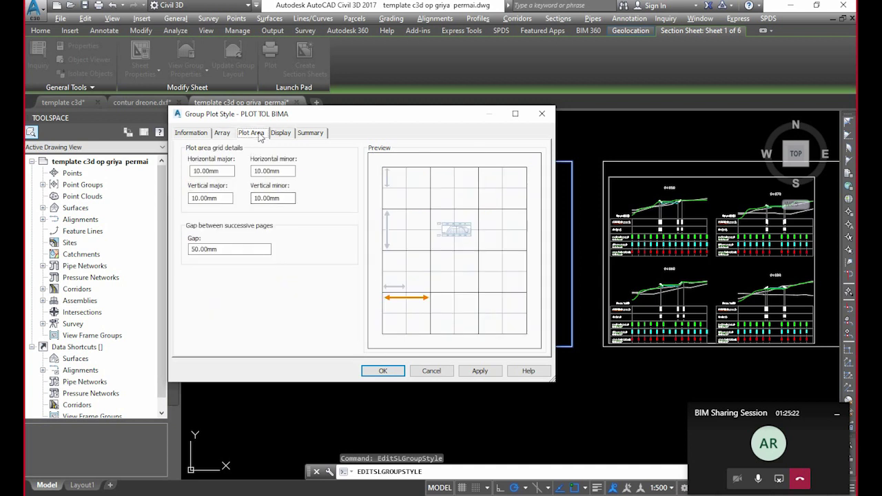
double_click(227, 198)
drag(397, 123, 275, 125)
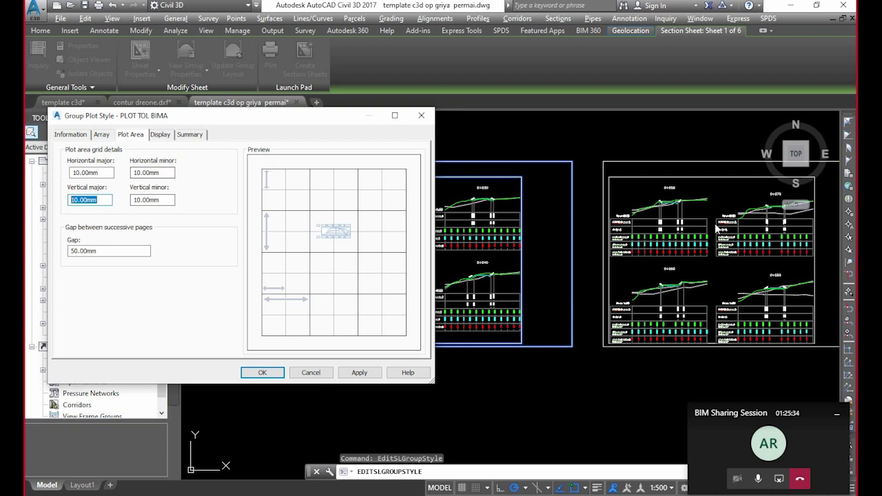
click(111, 172)
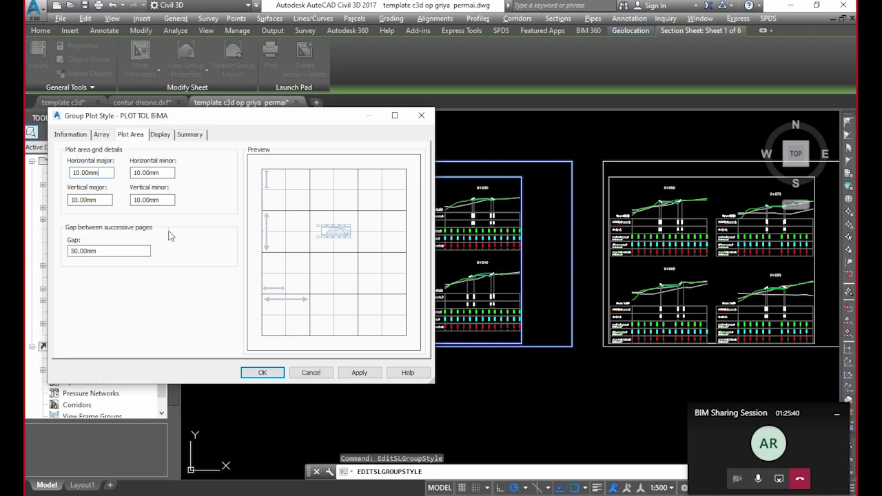
click(134, 250)
click(128, 254)
Review the style's component display and summary, and return to the section sheets with nothing selected
click(166, 134)
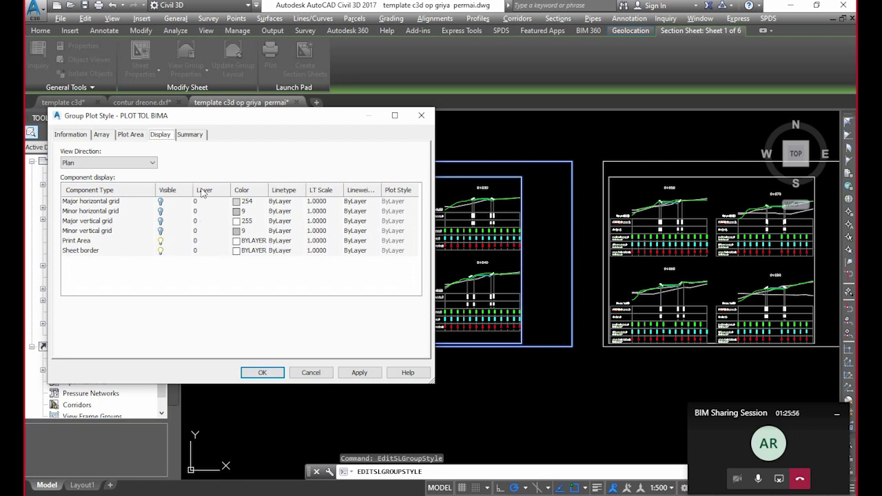
click(190, 135)
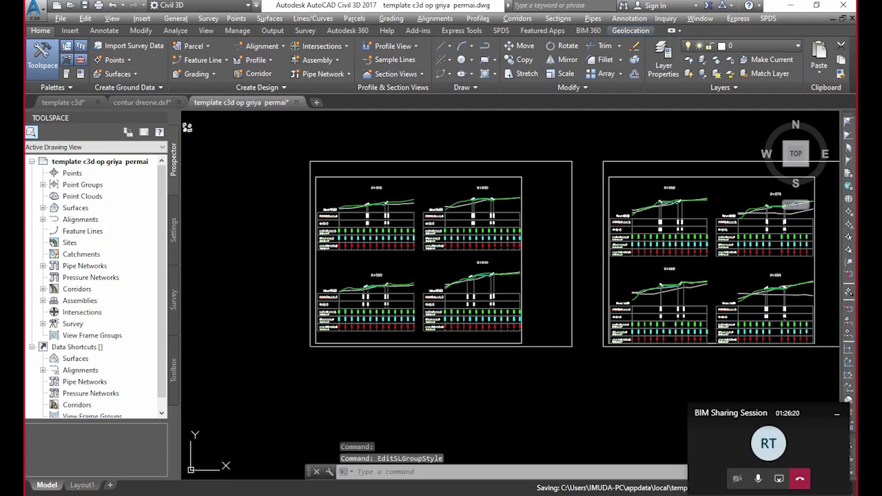
click(549, 240)
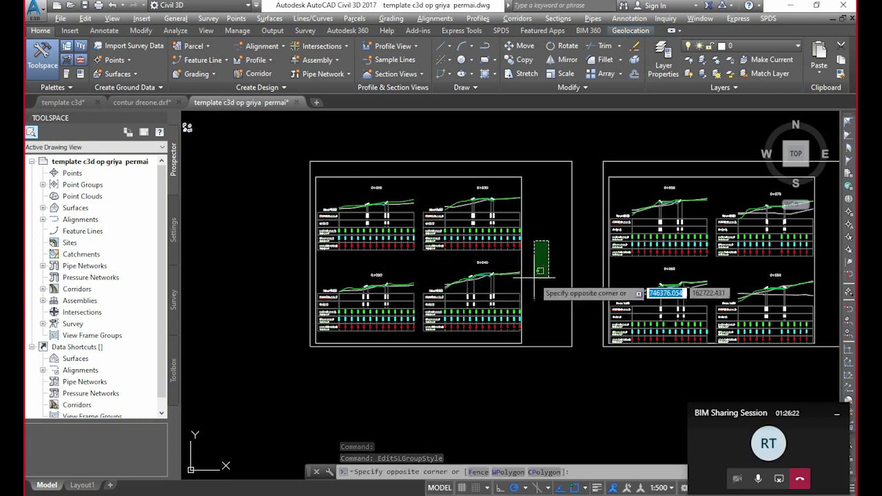
key(Escape)
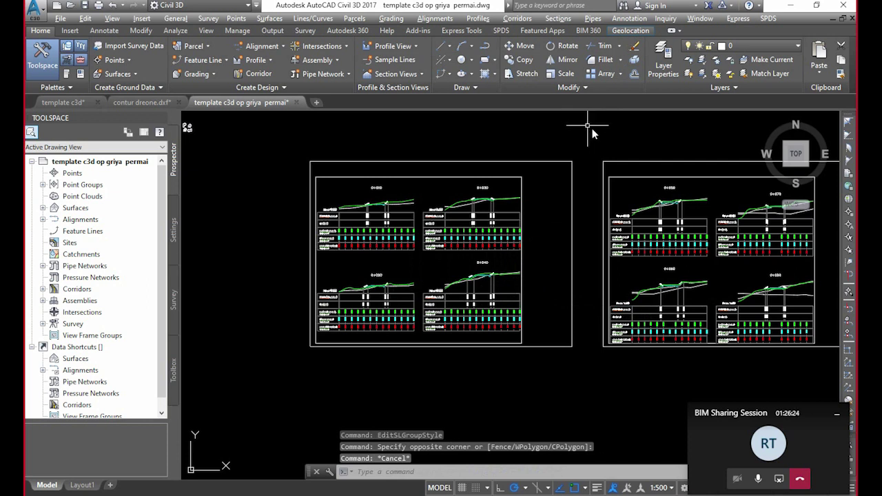
click(562, 19)
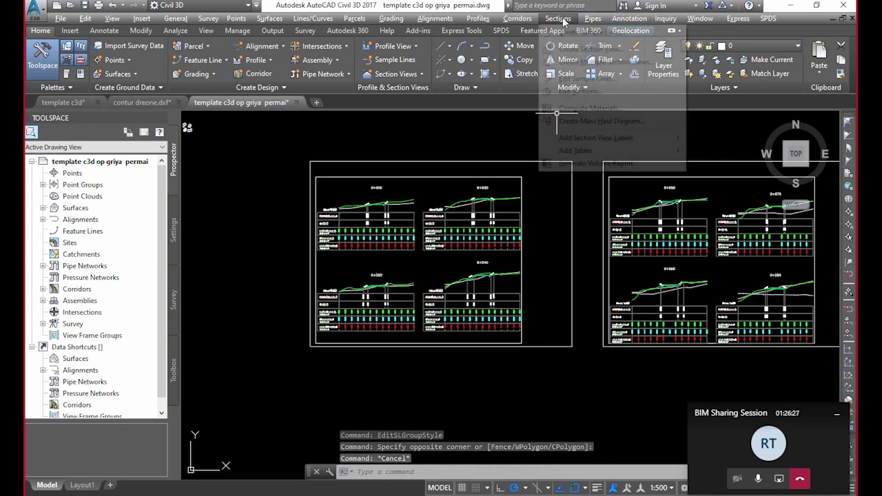
click(572, 48)
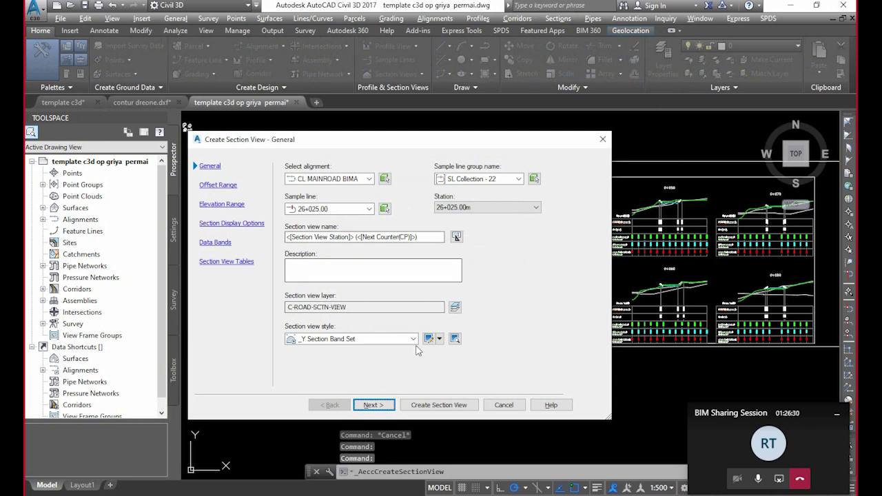
click(372, 404)
click(372, 404)
click(372, 404)
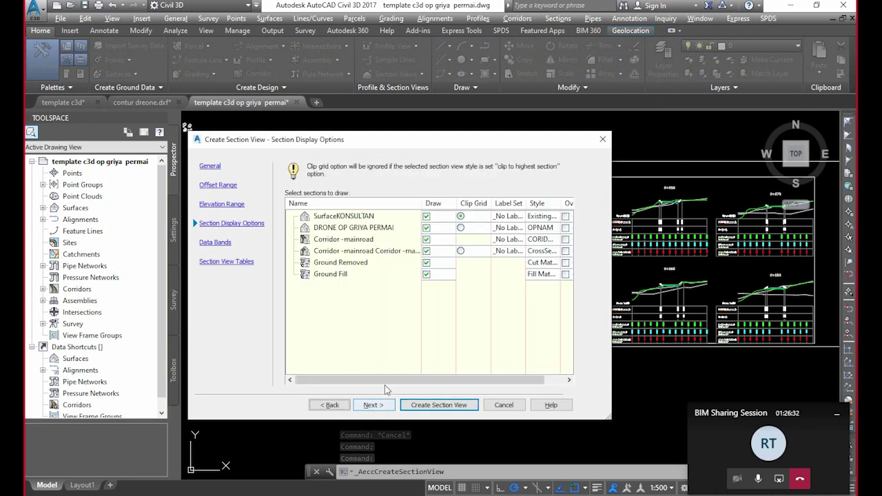
click(372, 405)
click(439, 405)
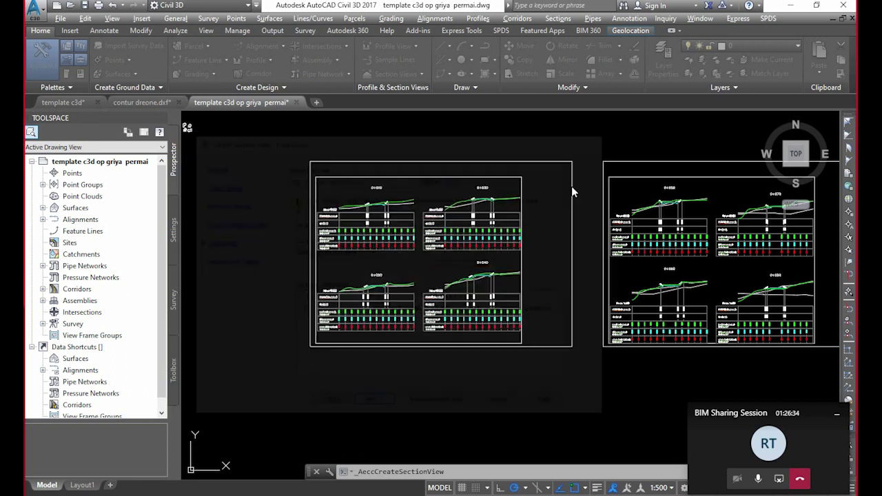
Start creating multiple section views for the CL MAINROAD BIMA alignment
click(560, 20)
click(607, 63)
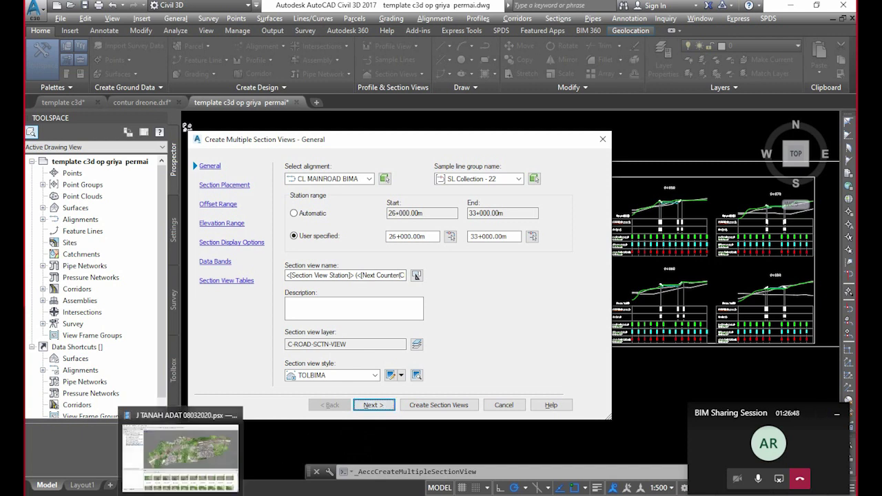
Switch to Agisoft PhotoScan, close its J TANAH ADAT 08032020.psx window and return to Civil 3D
click(179, 451)
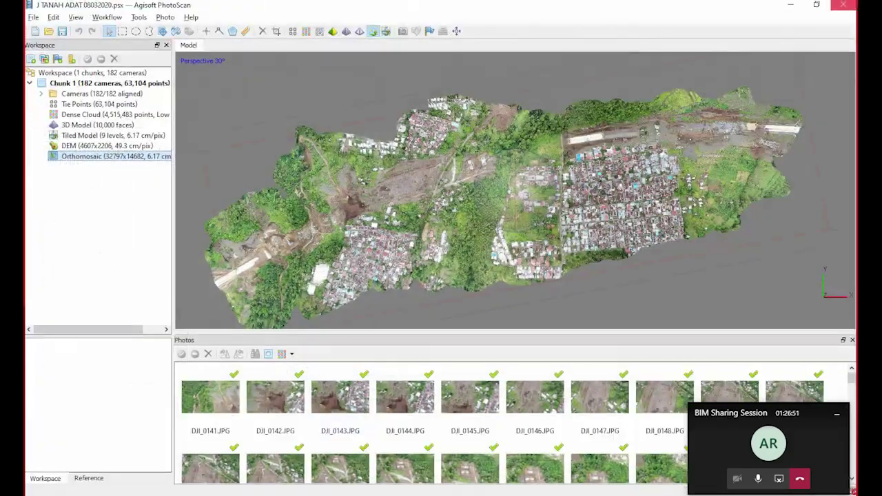
click(848, 6)
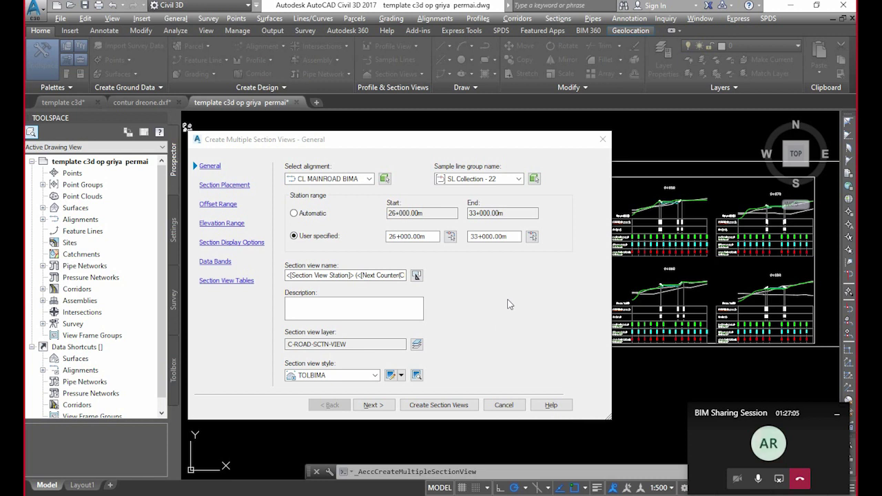
drag(445, 141, 471, 127)
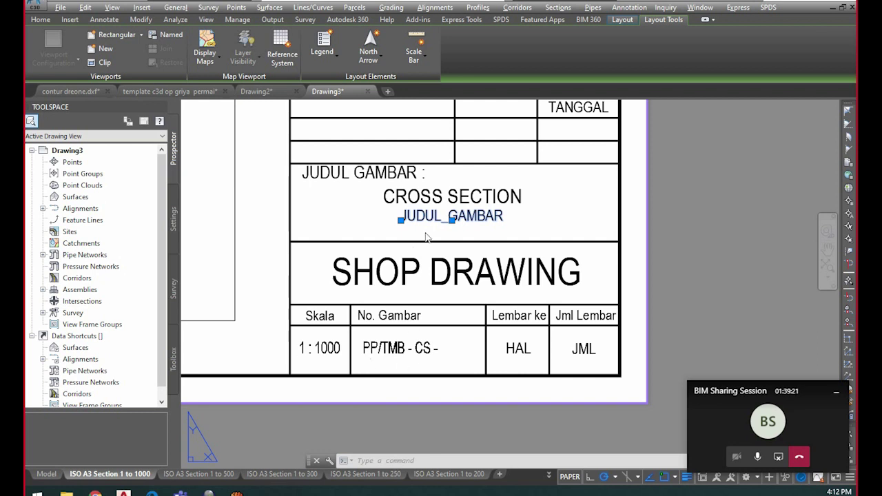
Try to define a drawing-title attribute whose default value is the uppercase CurrentSheetSetCustom sheet set field
key(Escape)
click(495, 224)
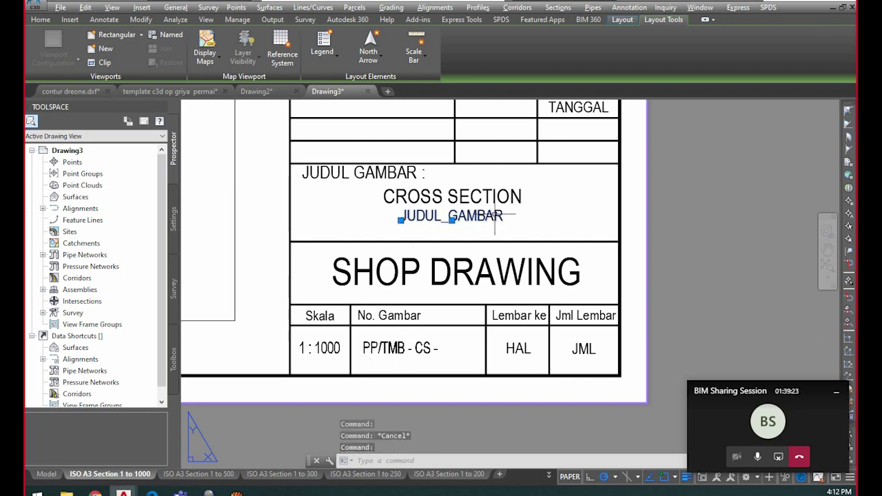
key(Escape)
text(a)
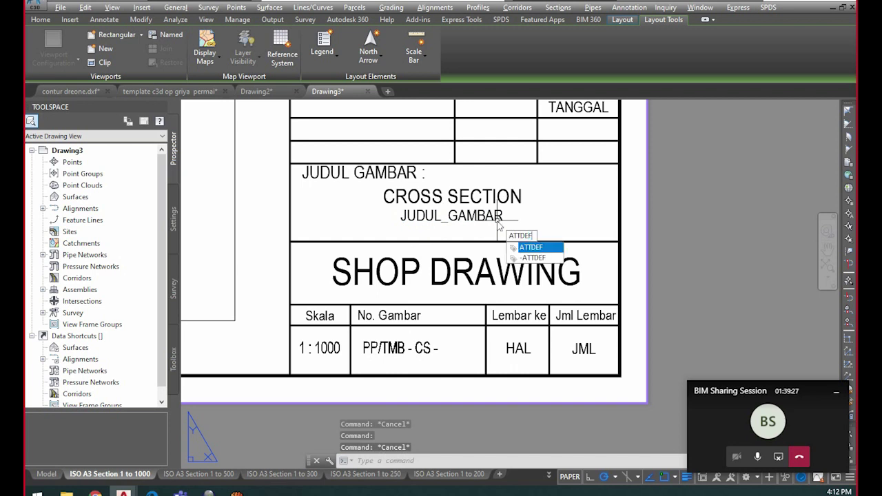
key(Return)
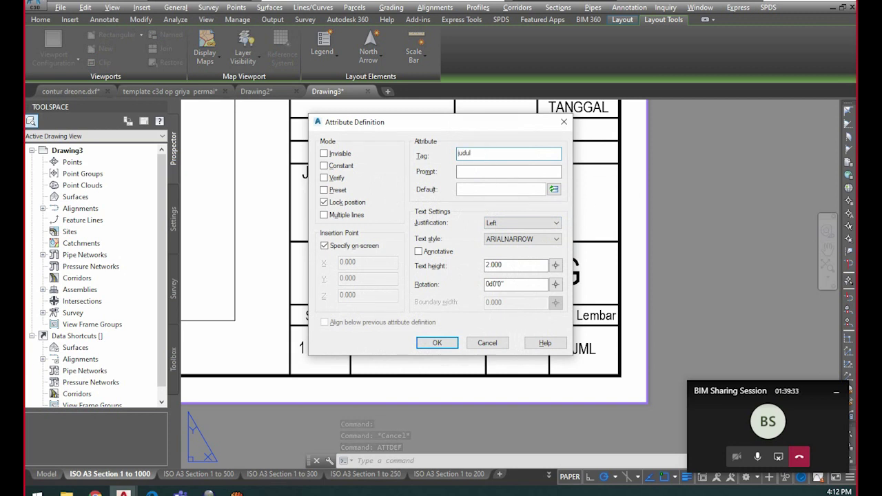
mouse_move(489, 123)
mouse_down()
mouse_move(334, 136)
mouse_move(330, 124)
mouse_move(343, 121)
mouse_up()
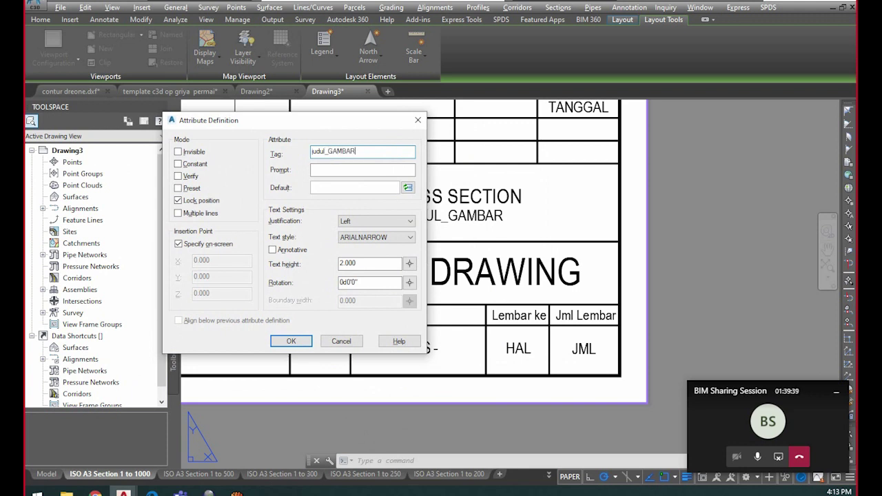
key(BackSpace)
key(BackSpace)
key(BackSpace)
key(BackSpace)
key(BackSpace)
key(BackSpace)
text(_)
click(407, 187)
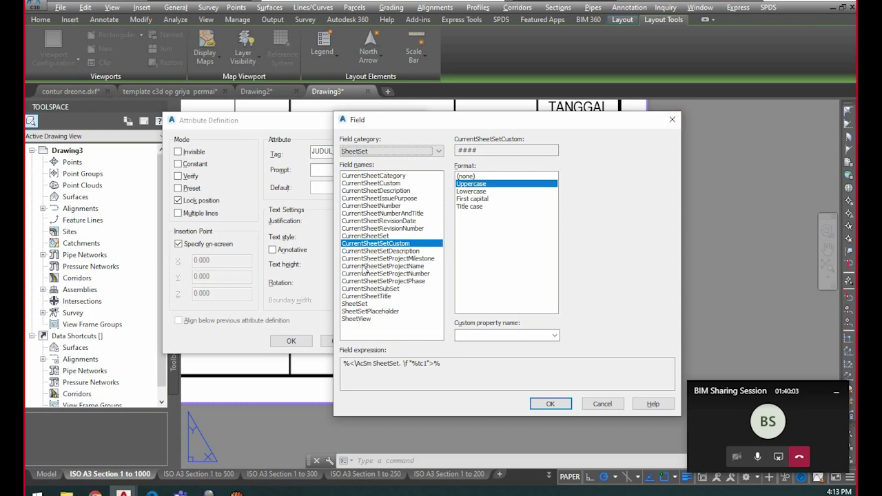
key(Escape)
key(Escape)
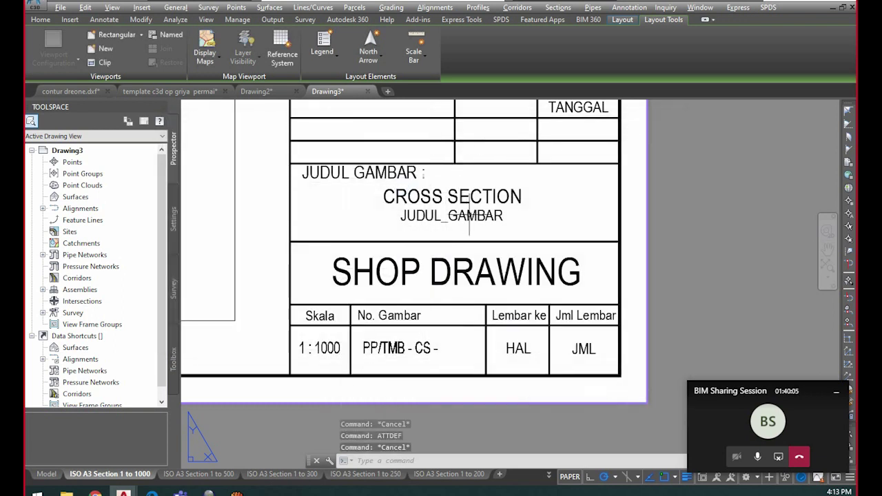
Examine the sheet set field and custom property name behind the JUDUL_GAMBAR attribute below CROSS SECTION
double_click(473, 219)
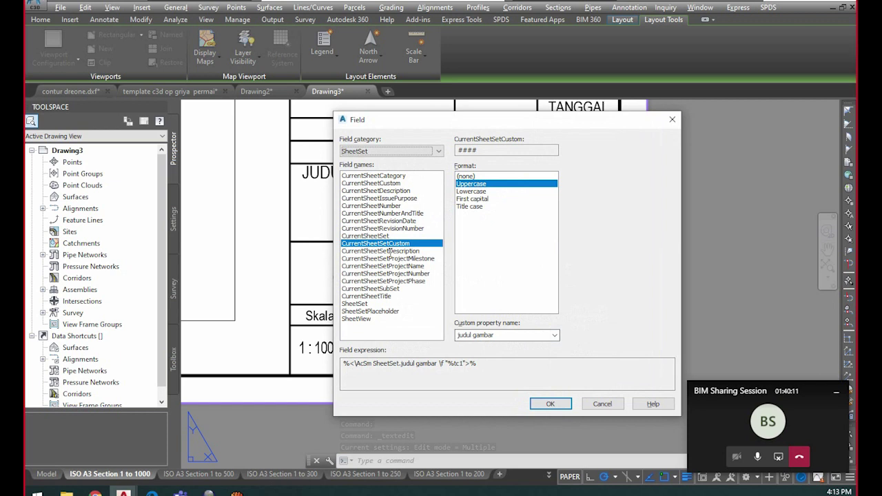
drag(422, 115, 463, 105)
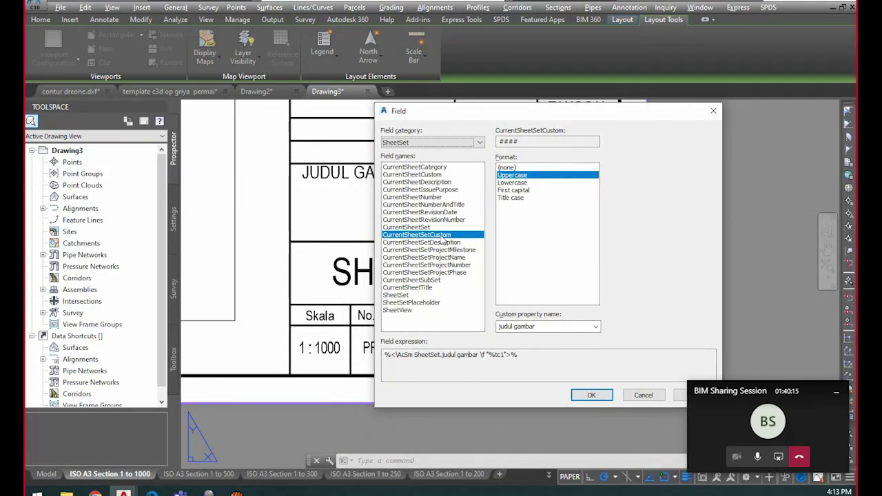
click(552, 327)
click(550, 326)
drag(548, 327, 428, 326)
click(547, 330)
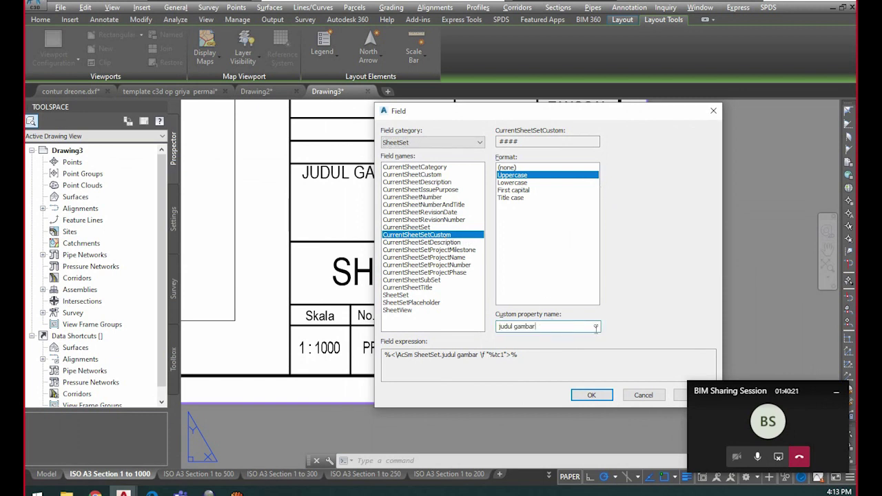
click(606, 397)
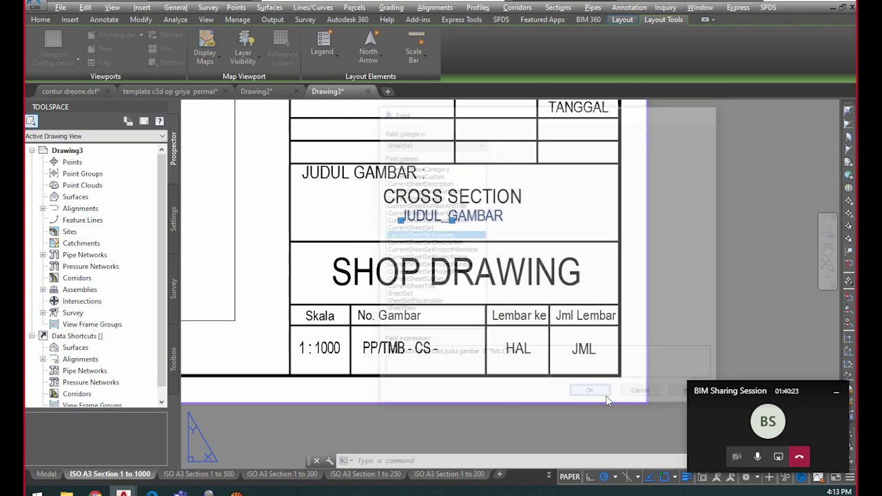
key(Escape)
Examine the date field and its format behind the TANGGAL attribute's default value in the title block
scroll(517, 249, down, 2)
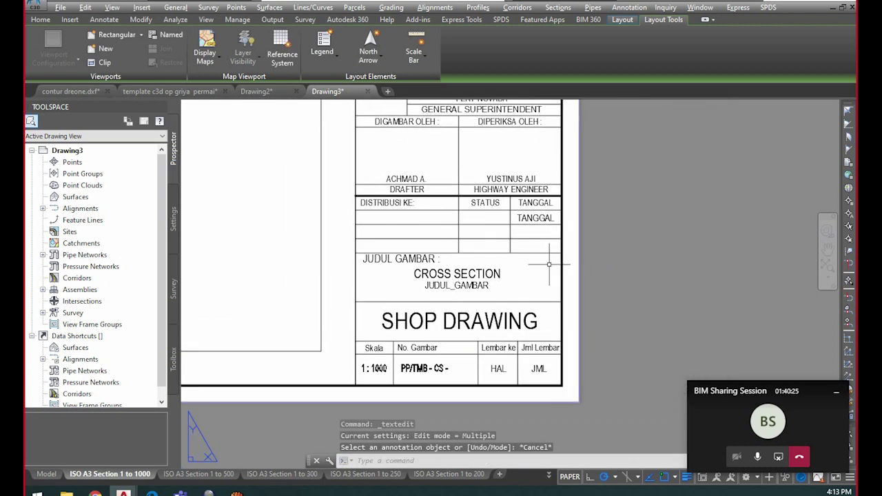
key(Escape)
double_click(521, 221)
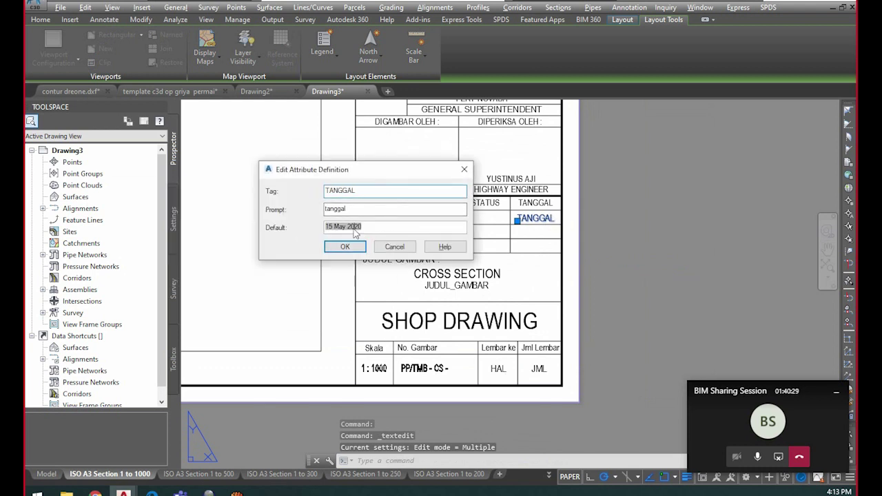
double_click(342, 227)
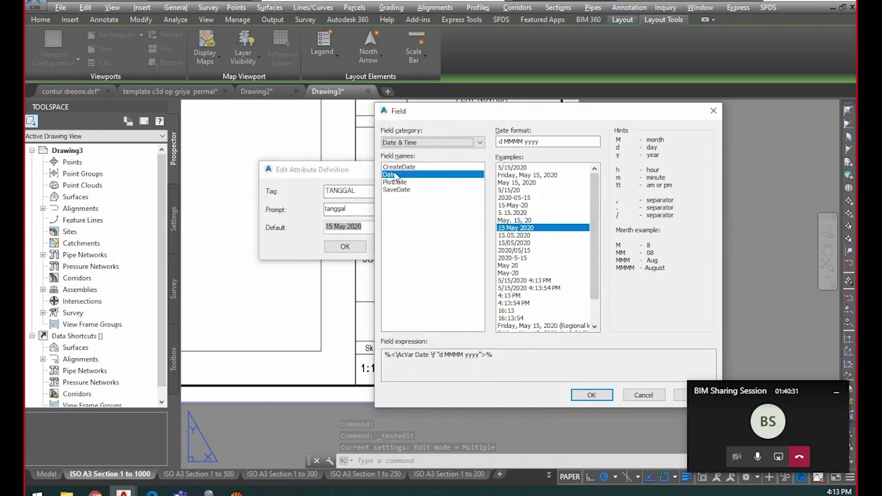
click(473, 144)
click(471, 141)
key(Escape)
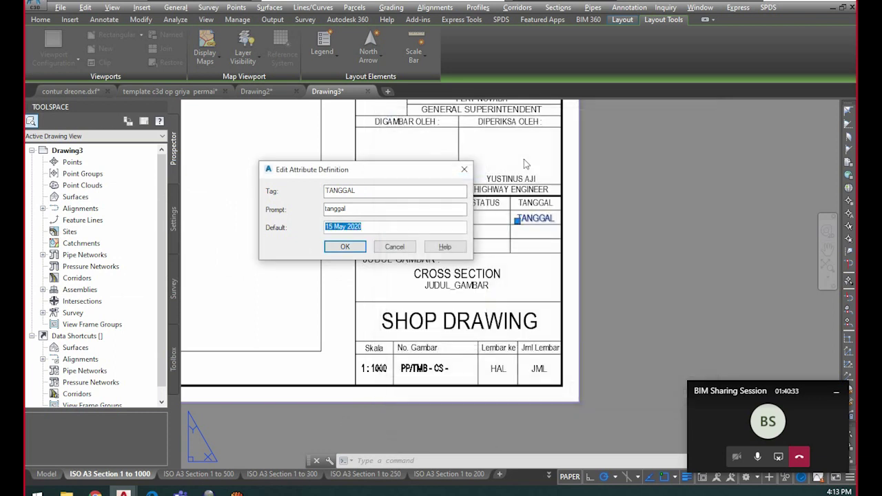
key(Escape)
key(Escape)
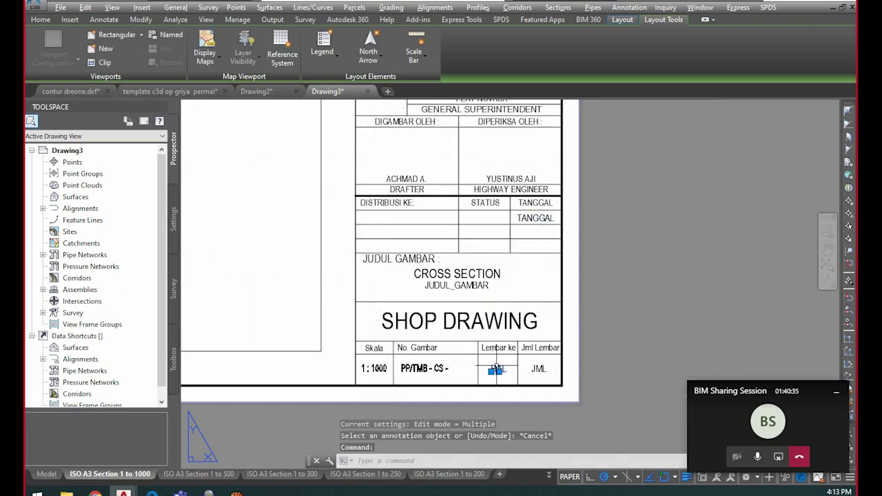
Examine the sheet set fields behind the HAL and JML attributes, including the JML custom property name
double_click(496, 371)
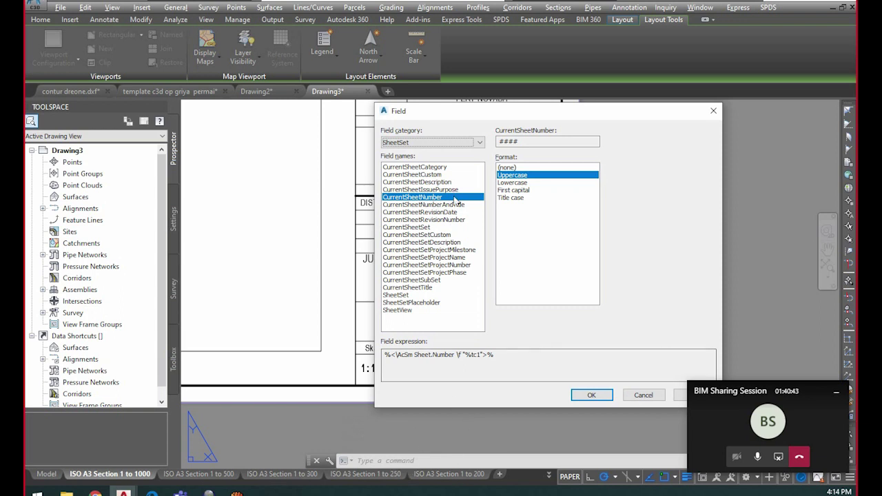
click(594, 395)
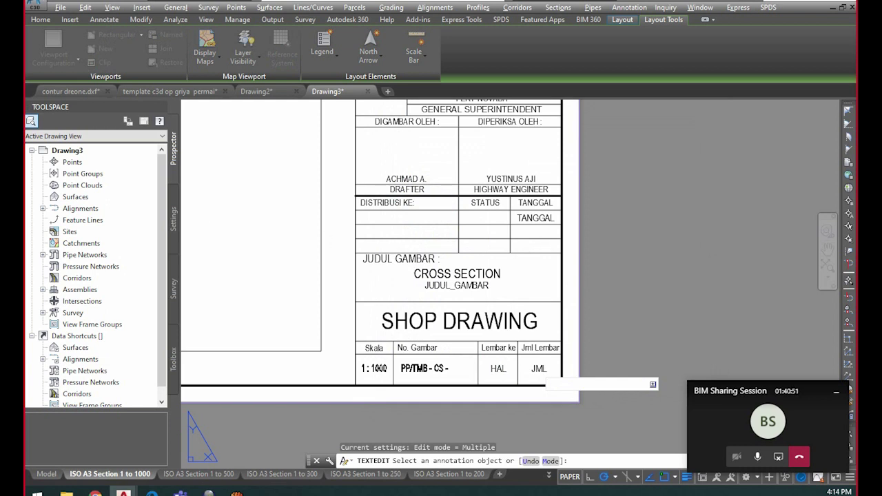
click(537, 370)
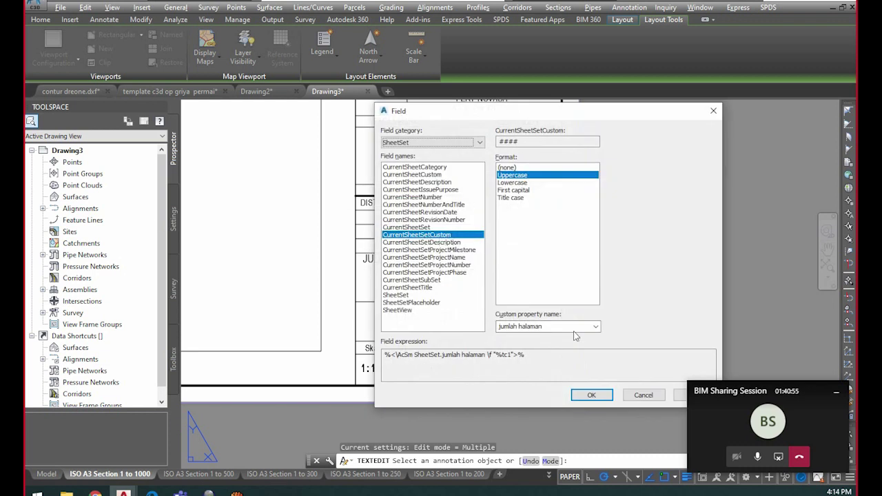
click(551, 328)
click(519, 328)
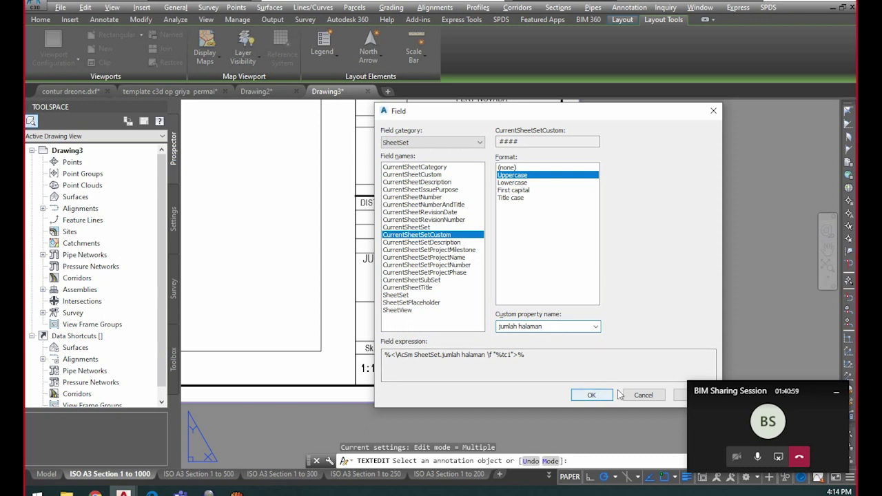
click(590, 395)
key(Escape)
Check the custom property name of the JUDUL_GAMBAR attribute's field once more and end the text editing
click(458, 286)
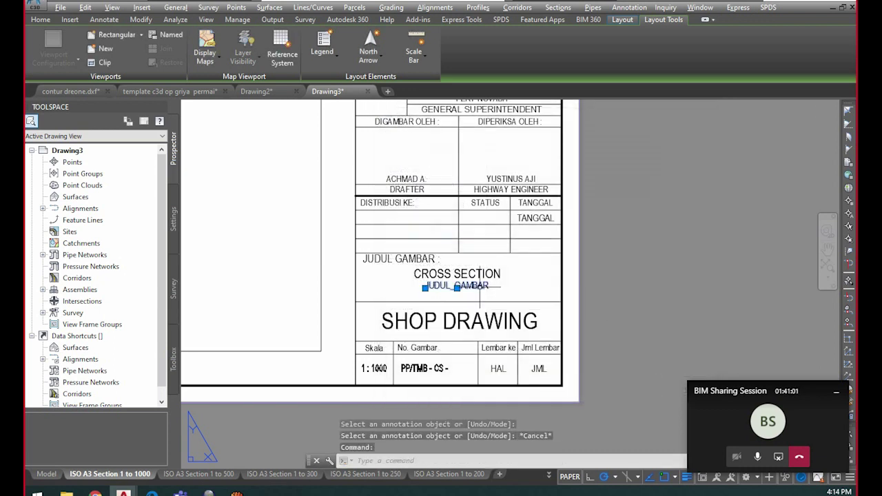
double_click(459, 285)
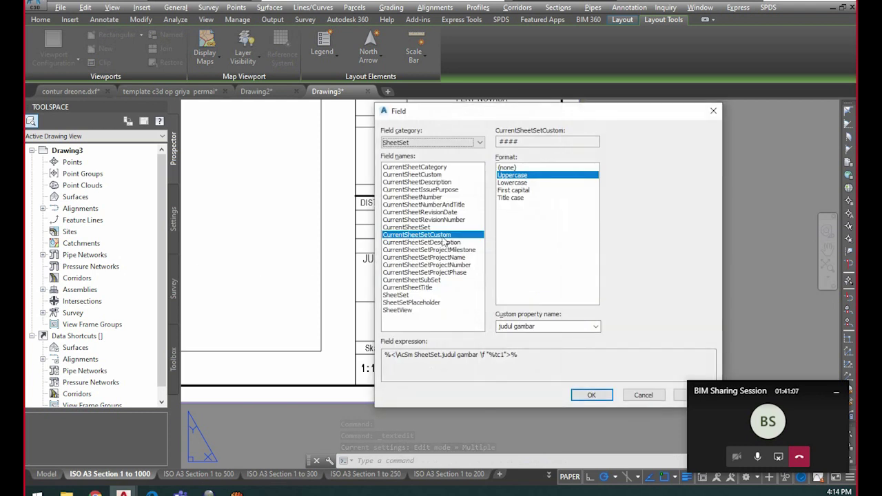
click(548, 327)
click(556, 326)
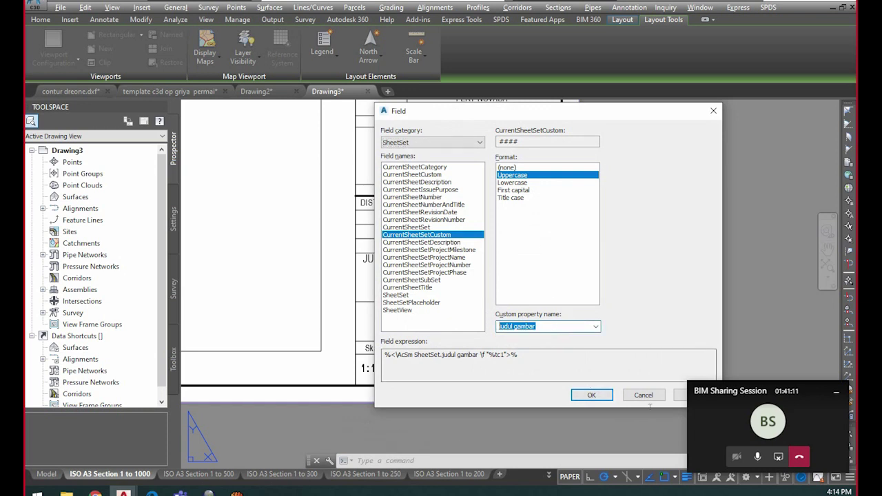
click(591, 395)
click(547, 300)
scroll(547, 301, down, 4)
key(Escape)
key(Escape)
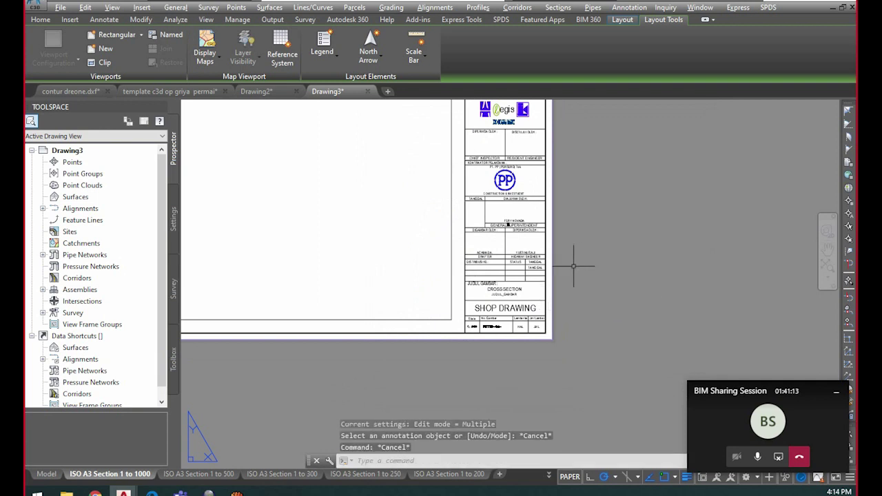
Convert the sheet frame and title block with its attributes, excluding the inner drawing-area rectangle, into a block named TEMPLATE
scroll(543, 261, down, 2)
scroll(543, 260, down, 2)
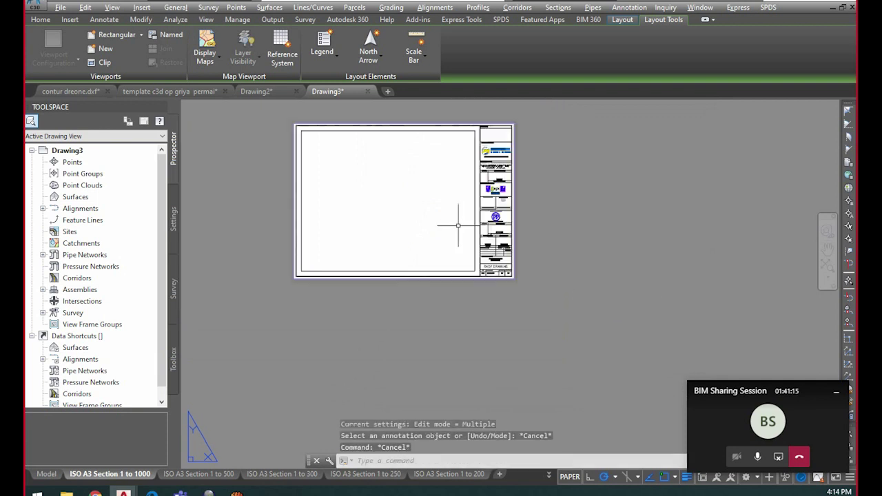
click(275, 111)
click(594, 313)
scroll(467, 210, up, 4)
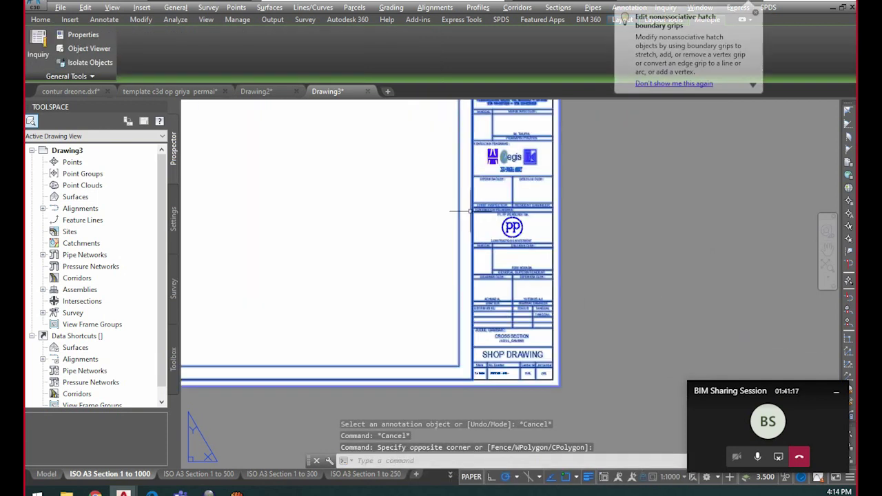
shift+click(466, 211)
shift+click(435, 242)
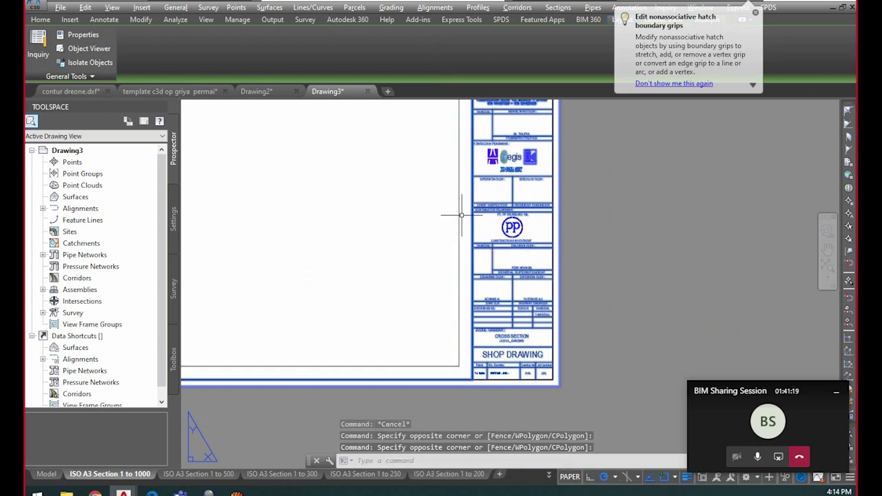
right_click(515, 254)
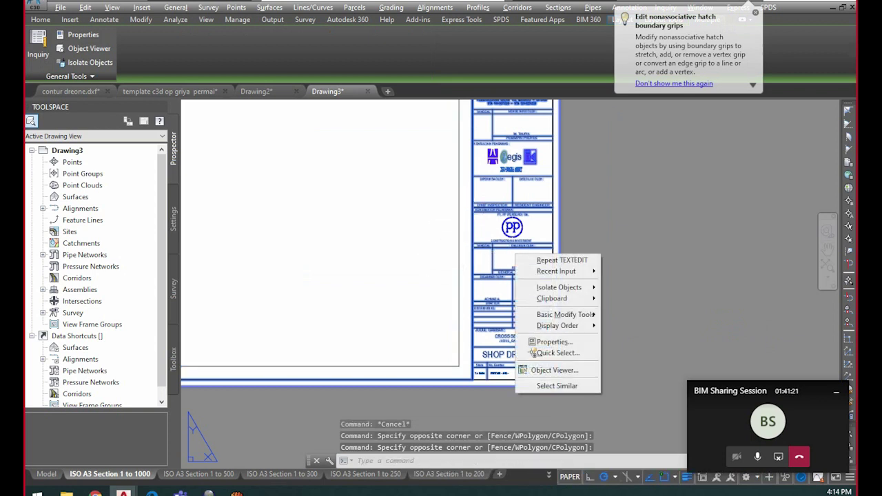
click(496, 231)
click(488, 226)
text(B)
key(Return)
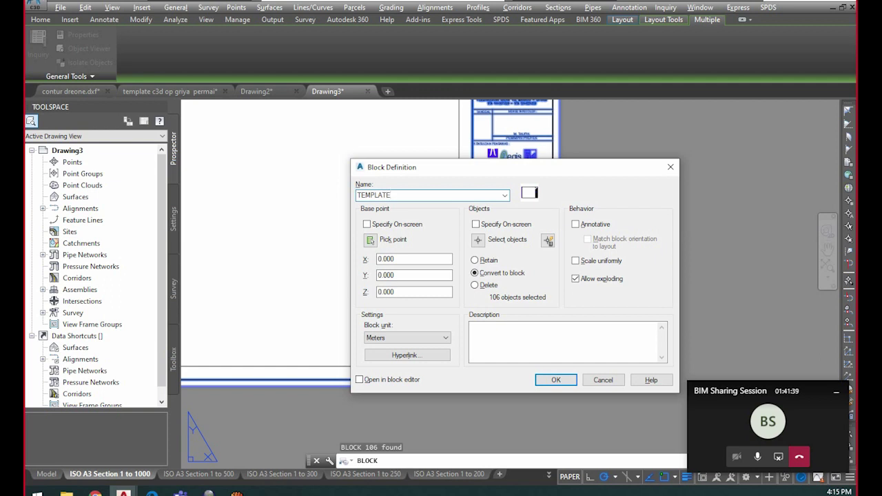
key(Return)
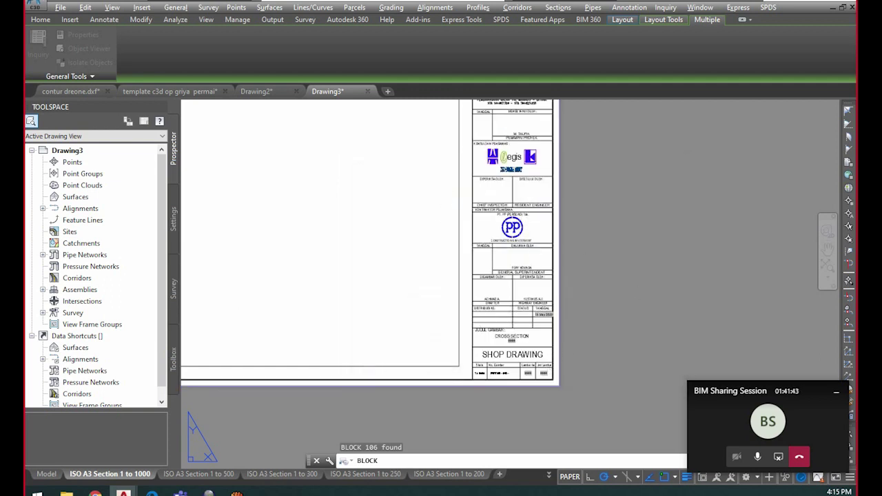
Examine how the sheet number, sheet count, drawing title and date fields display in the new title block
scroll(528, 373, up, 6)
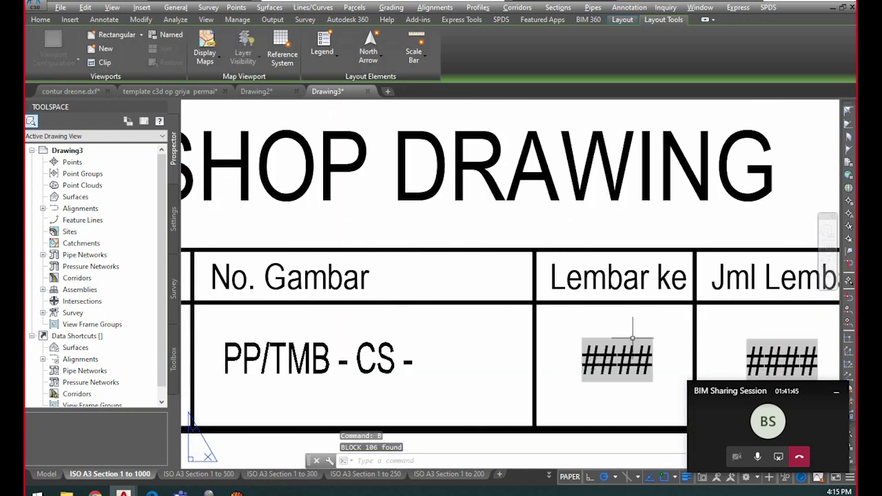
scroll(494, 297, down, 6)
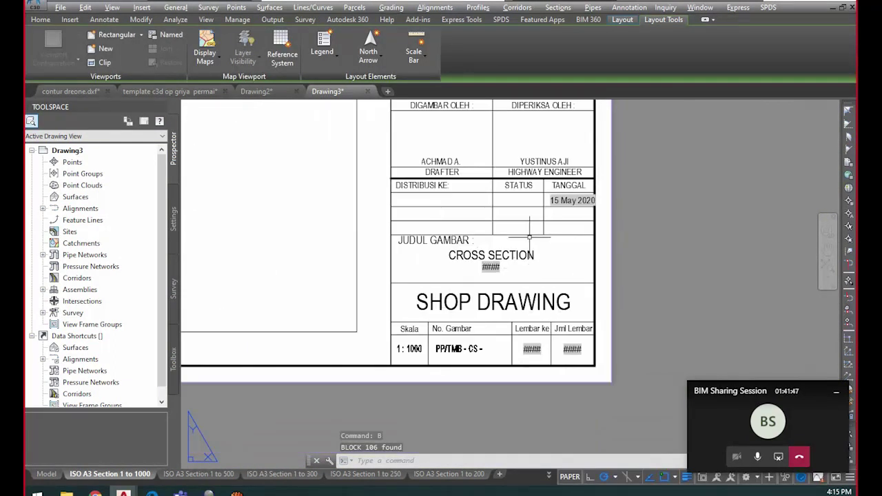
scroll(625, 295, up, 4)
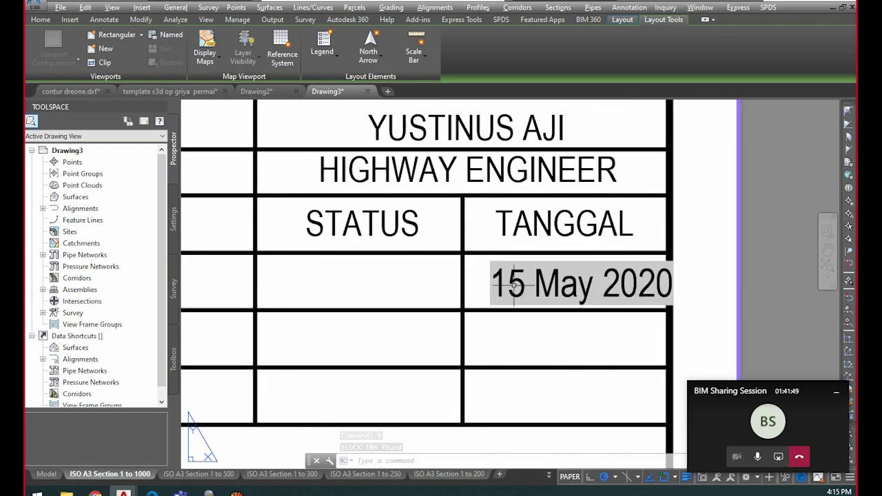
scroll(651, 282, down, 2)
scroll(641, 269, down, 2)
scroll(631, 255, up, 2)
scroll(619, 237, down, 6)
Check that the title block and frame select as a single block, and leave the sheet with nothing selected
middle_drag(608, 172, 630, 270)
click(647, 184)
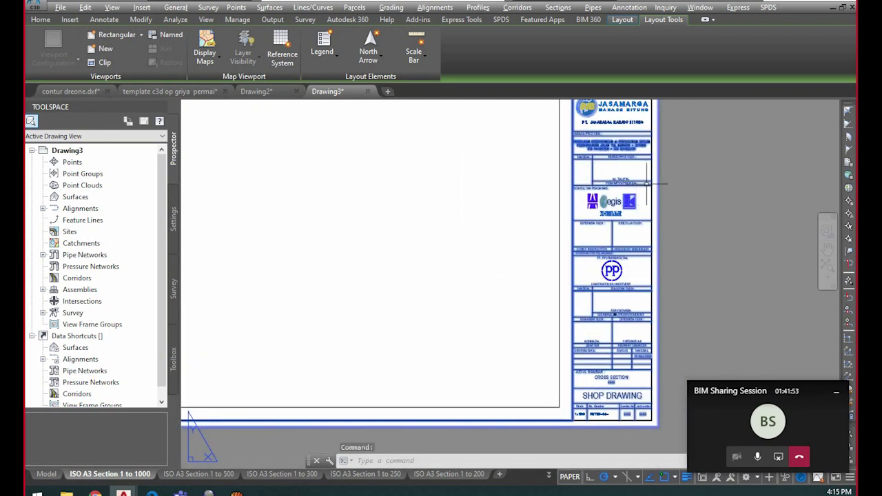
scroll(647, 191, down, 4)
key(Escape)
scroll(600, 130, up, 2)
click(582, 134)
key(Escape)
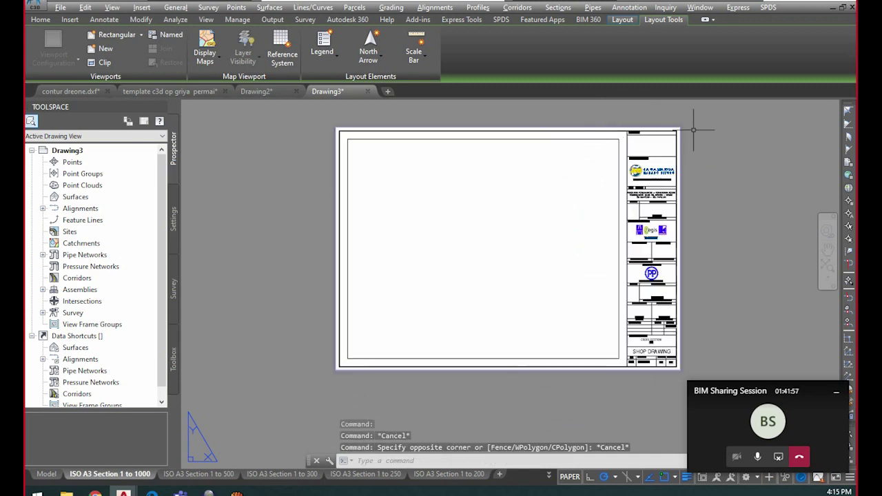
Review the plotter, paper size and plot scale in the page setup of the ISO A3 Section 1 to 1000 layout
mouse_move(138, 474)
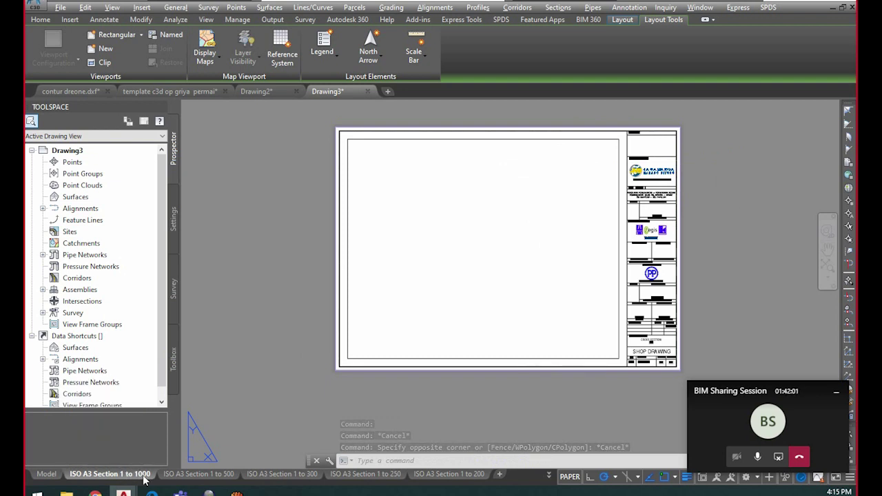
right_click(145, 477)
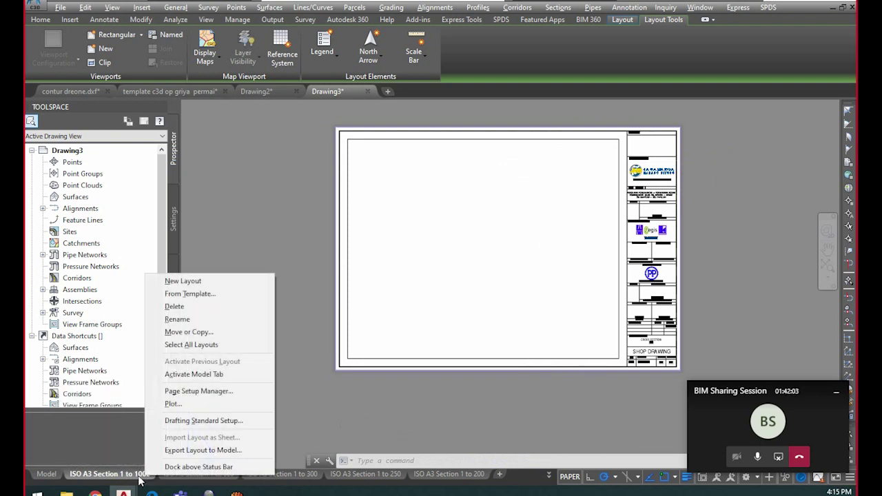
click(220, 392)
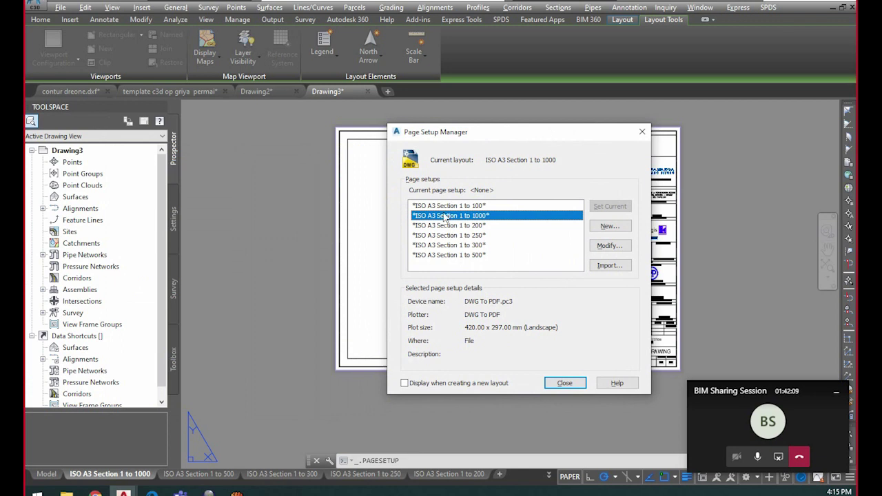
click(609, 246)
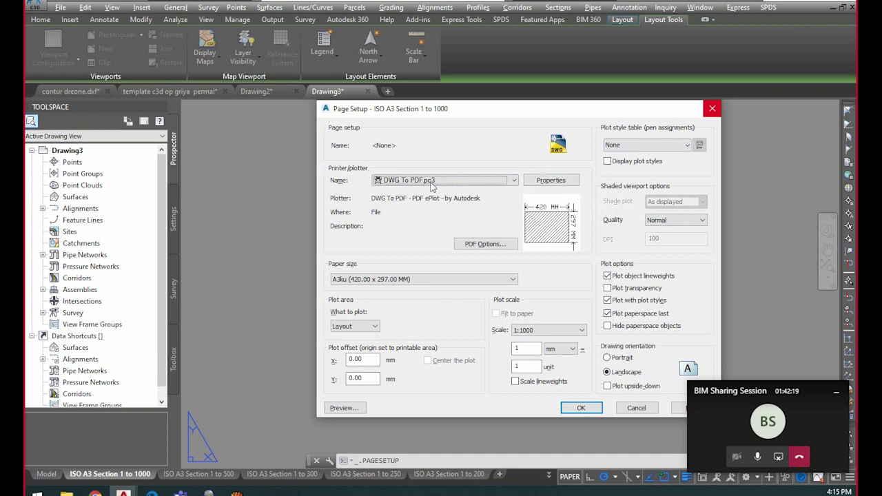
click(712, 109)
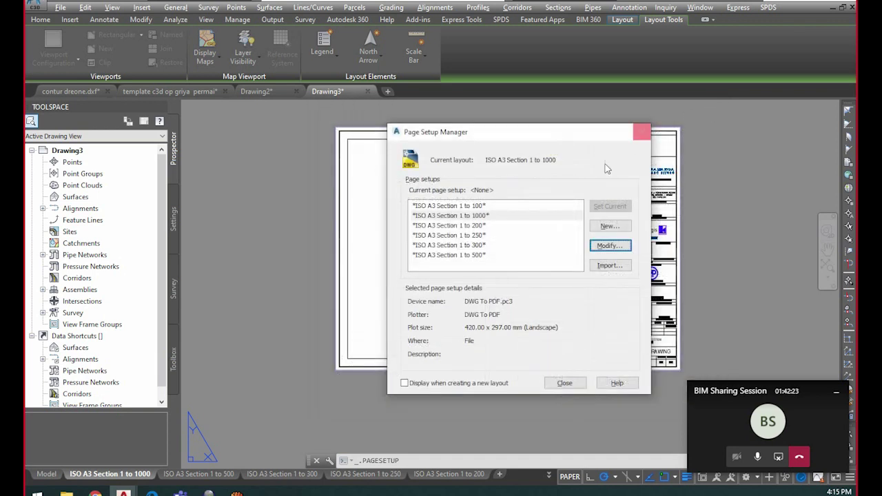
click(642, 132)
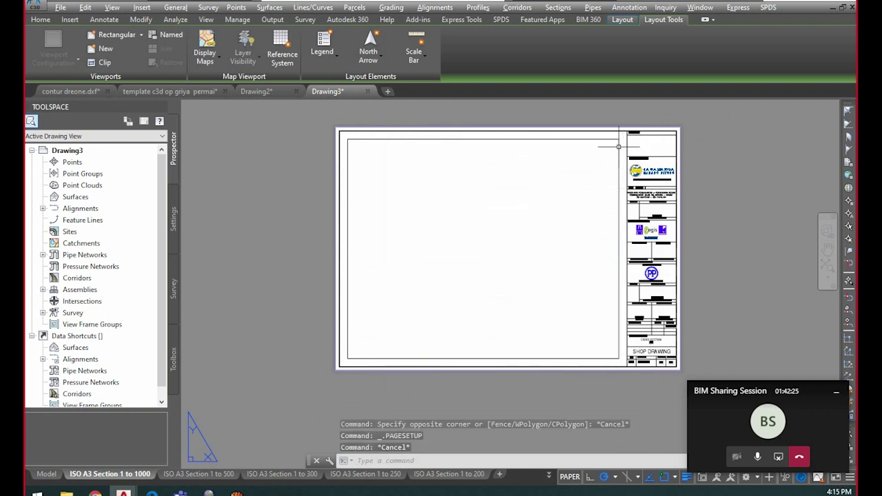
click(620, 143)
key(Escape)
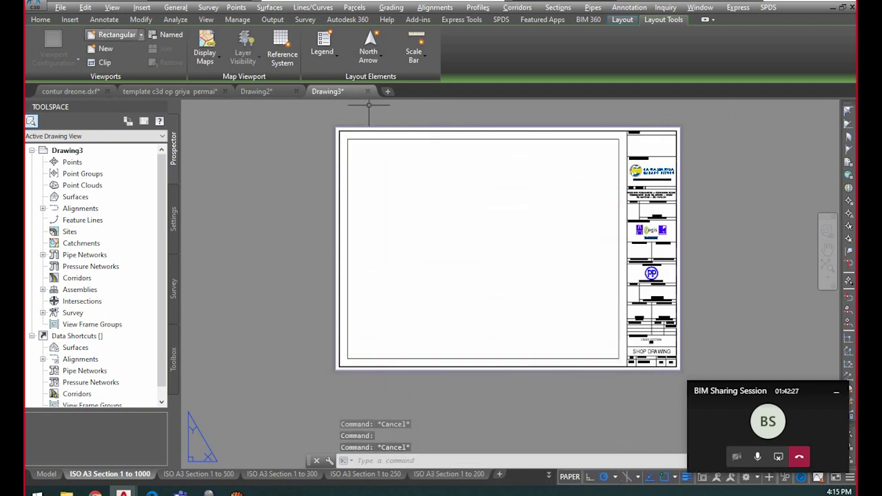
Draw a rectangular viewport about 254 by 163 mm inside the sheet's drawing area
click(102, 39)
key(Escape)
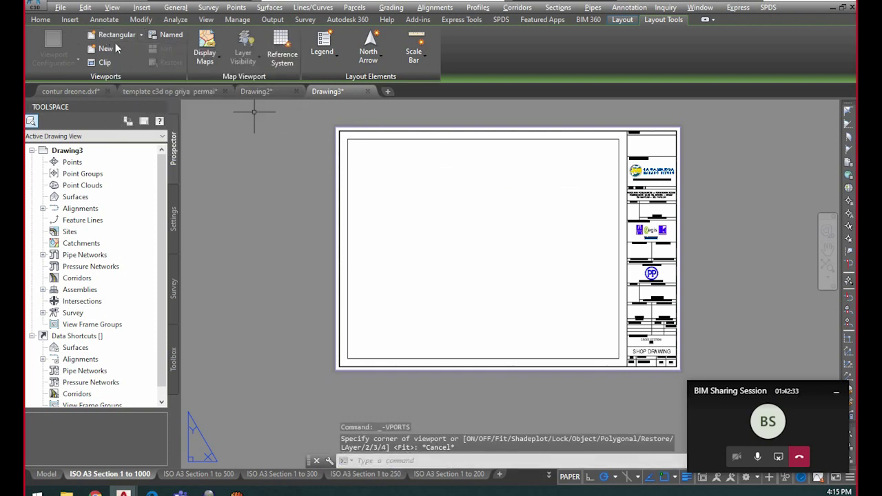
click(106, 41)
click(379, 166)
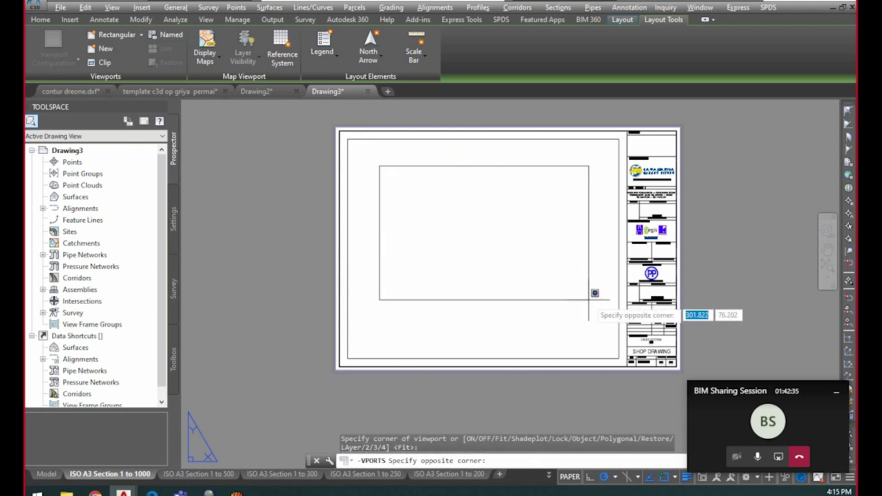
click(588, 300)
key(Escape)
Set the new viewport's type to Section in its properties
click(437, 166)
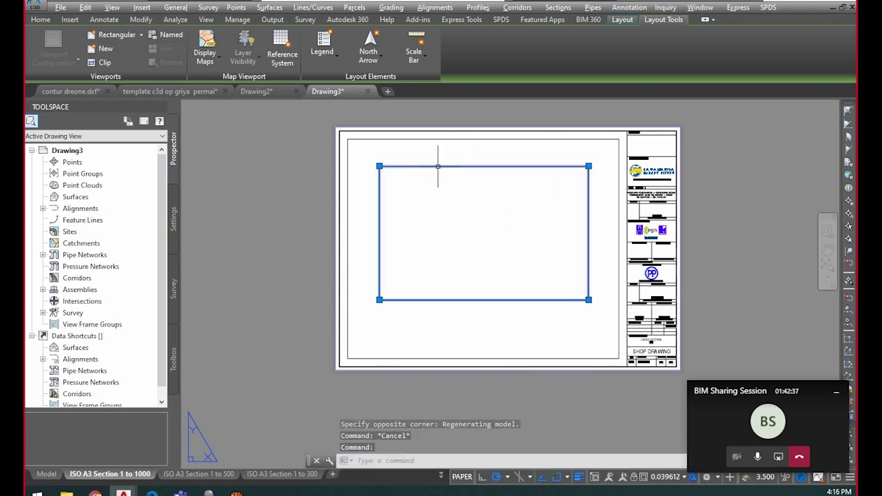
text(PR)
key(Return)
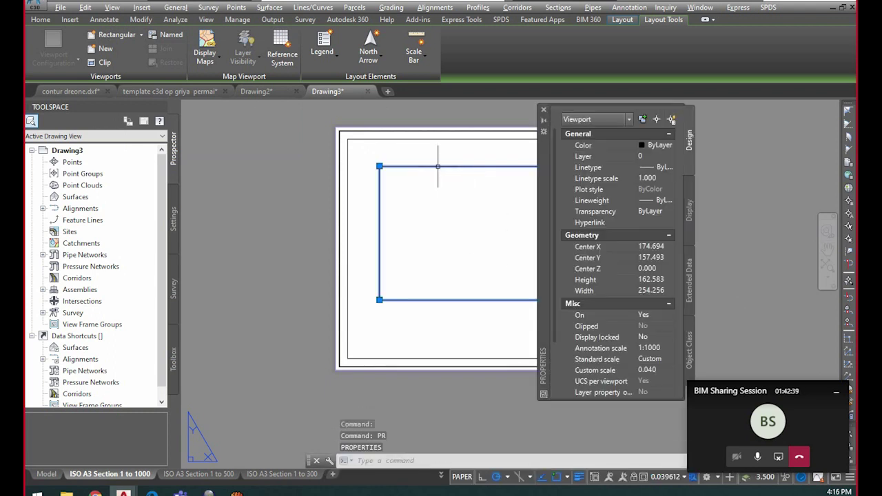
scroll(668, 339, down, 2)
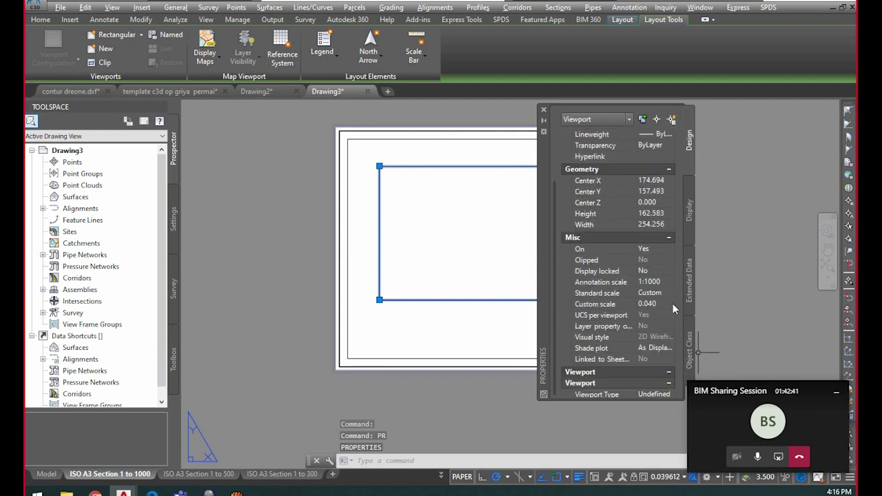
click(659, 394)
click(669, 383)
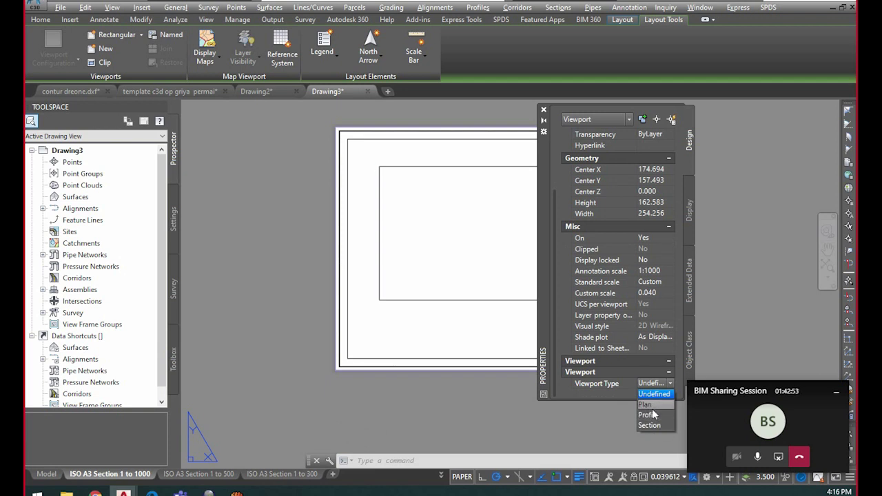
click(657, 417)
click(670, 384)
click(654, 425)
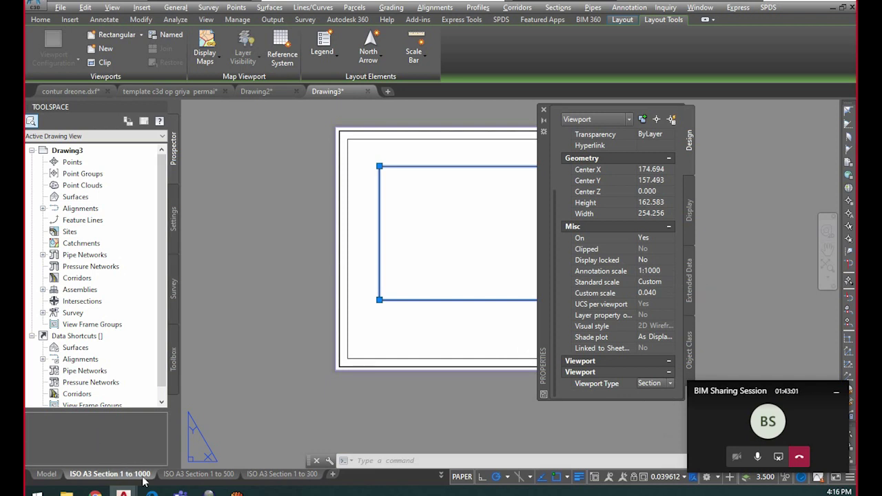
Compare the viewport's available annotation scales with the scales of the section layouts, keeping 1:1000
mouse_move(142, 481)
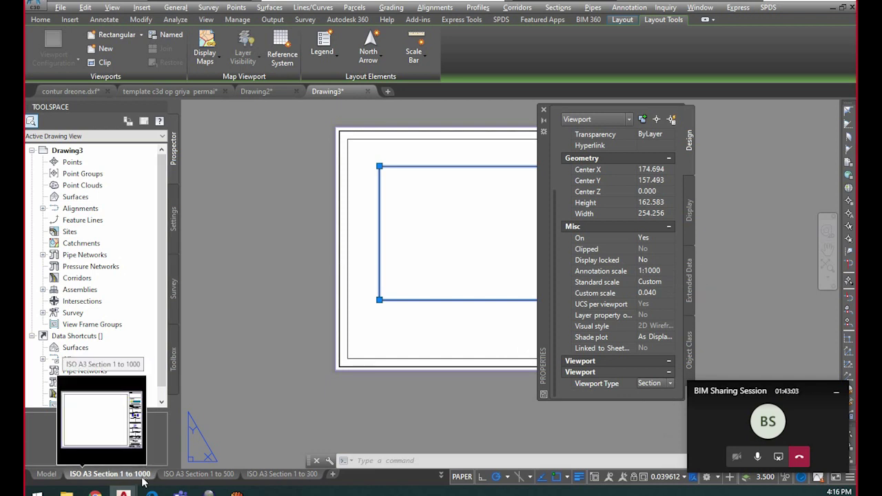
click(660, 271)
click(670, 271)
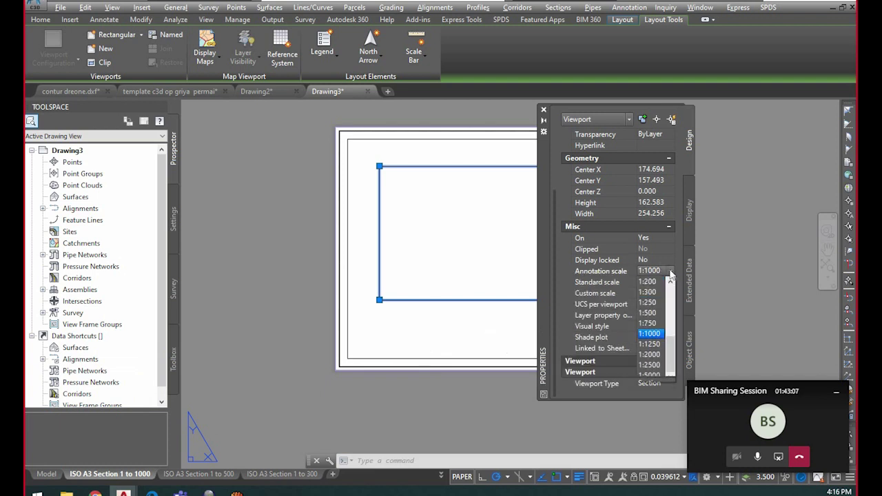
click(649, 334)
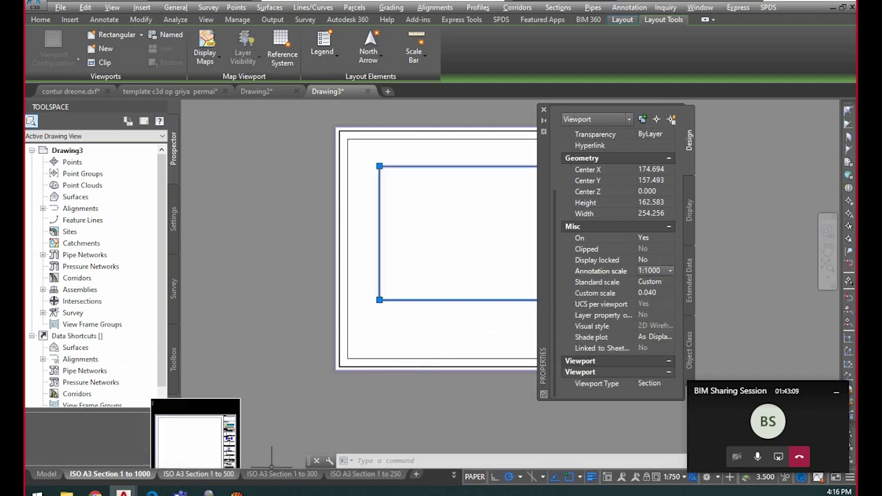
click(673, 271)
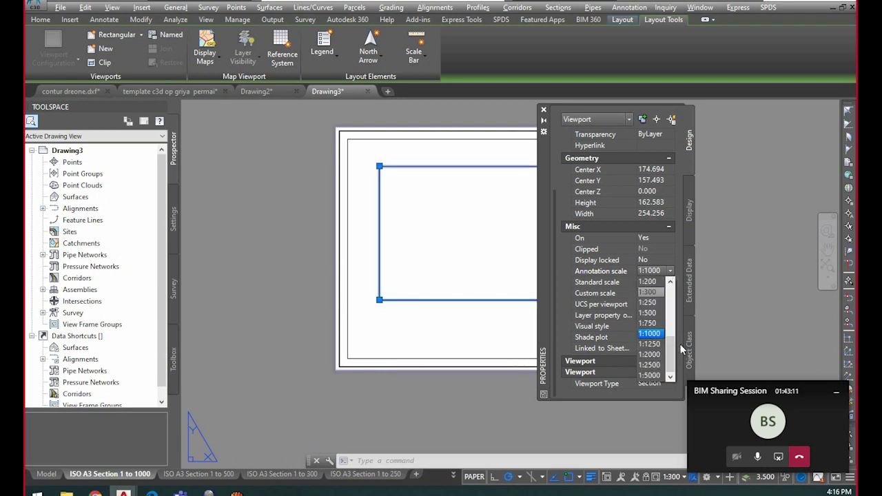
click(656, 313)
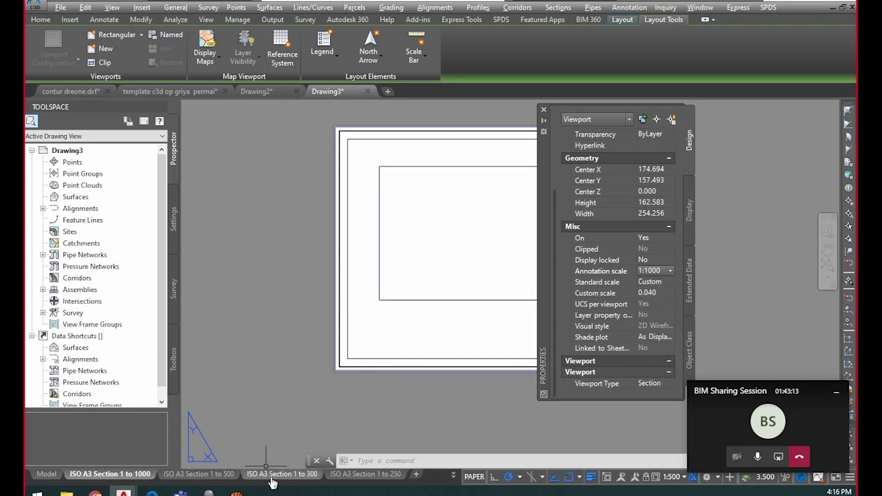
click(453, 475)
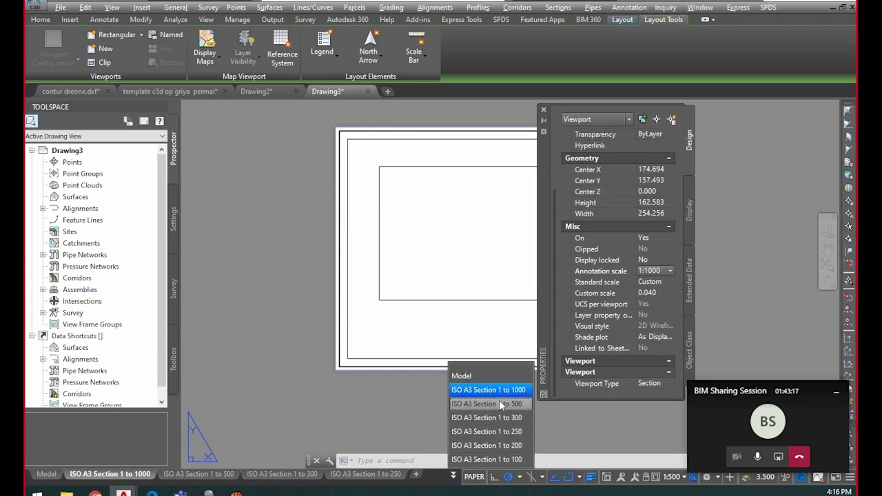
click(499, 394)
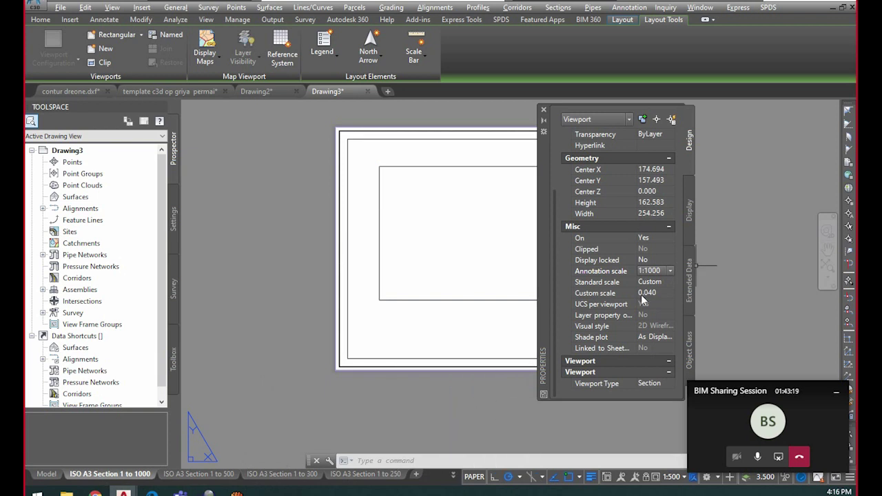
click(669, 273)
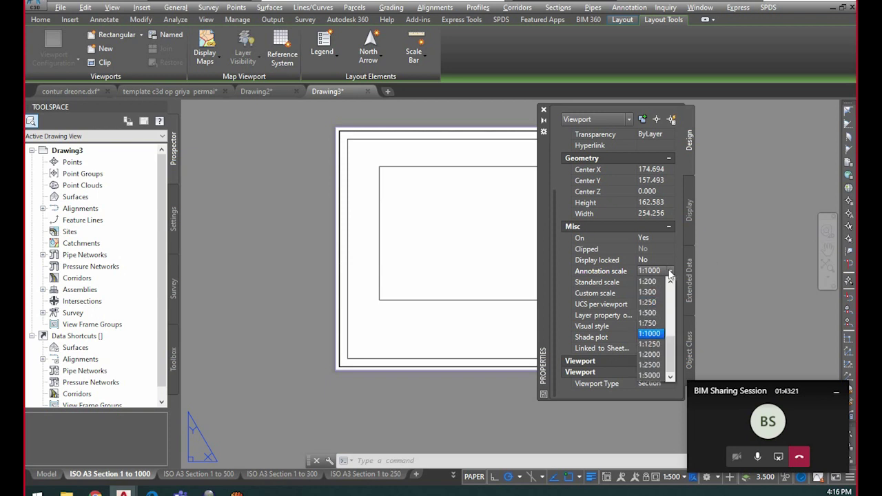
click(670, 272)
Lock the viewport's display and close its properties
click(671, 259)
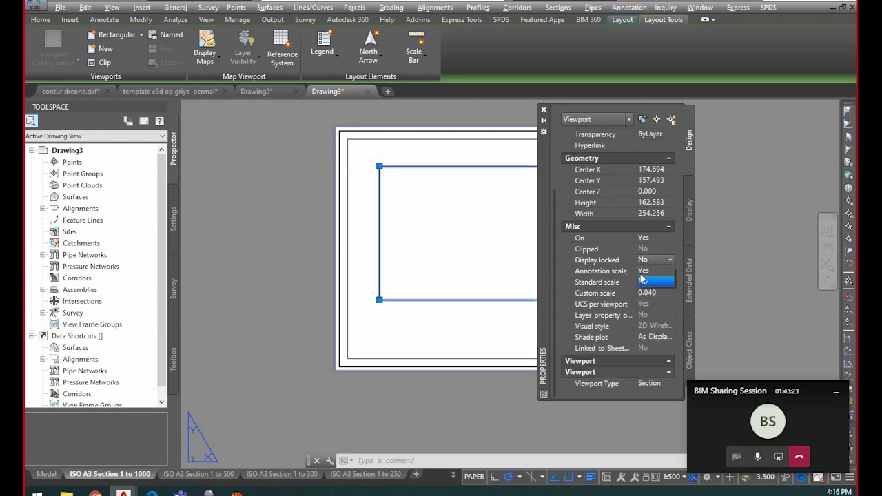
click(655, 281)
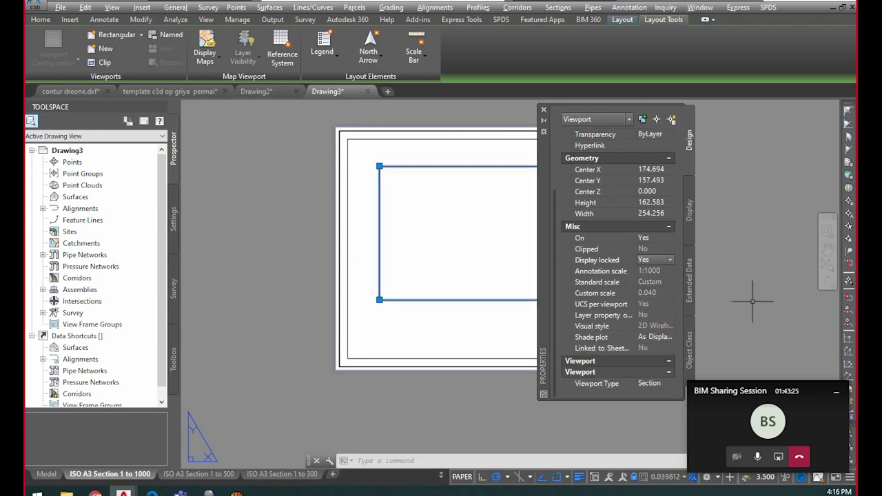
key(Escape)
click(544, 110)
Delete the section viewport from the sheet
click(504, 176)
click(498, 164)
key(Delete)
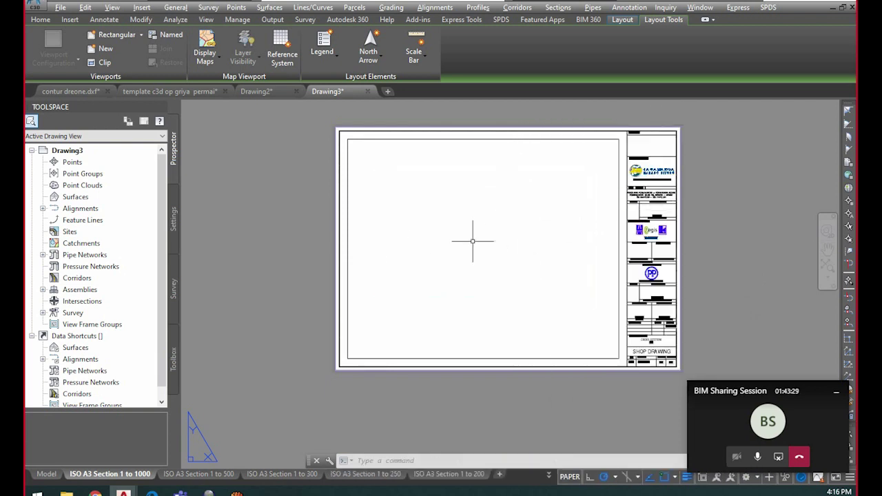
Draw a rectangular viewport about 322 by 103 mm across the upper half of the drawing area
click(117, 48)
click(347, 145)
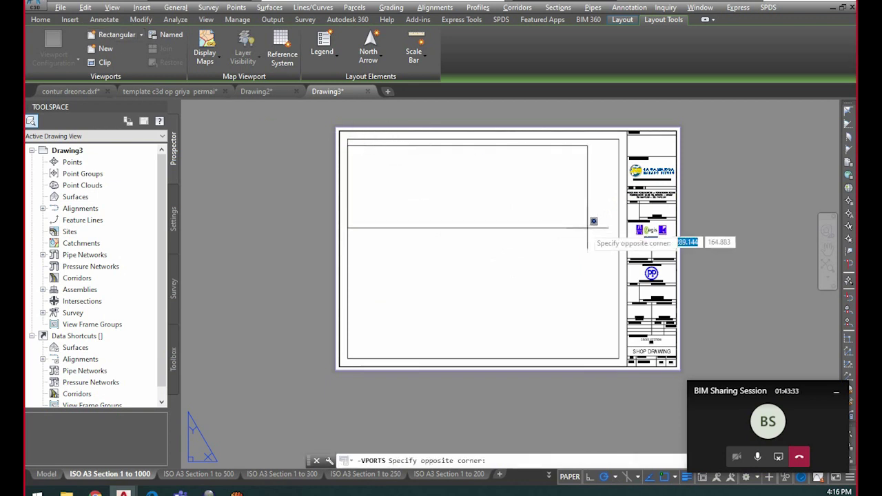
click(612, 231)
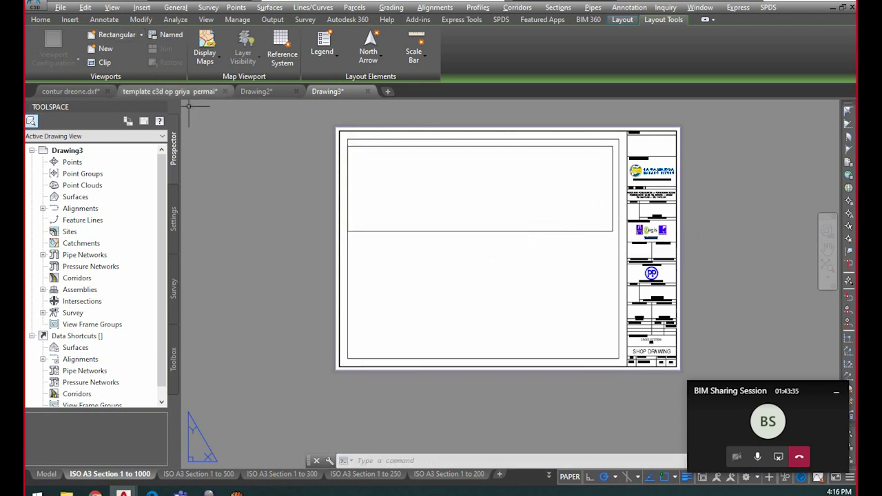
click(113, 35)
click(348, 248)
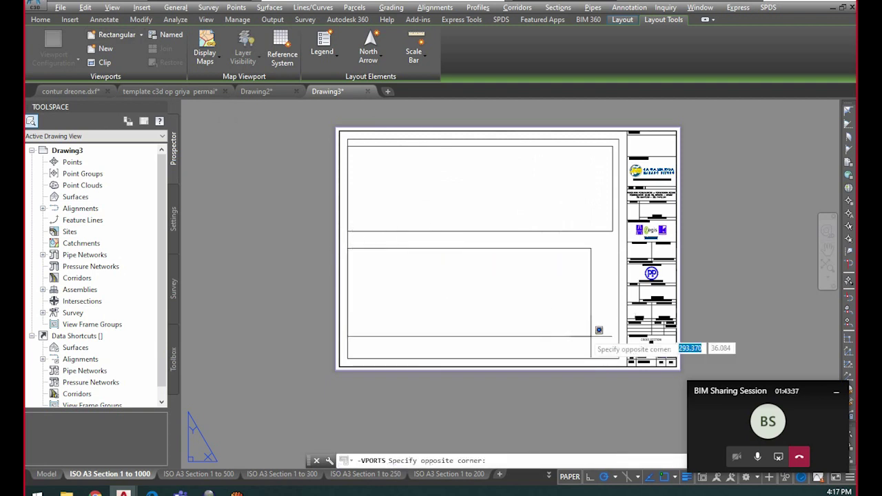
key(Escape)
Set the upper viewport's type to Plan and close its properties
click(564, 231)
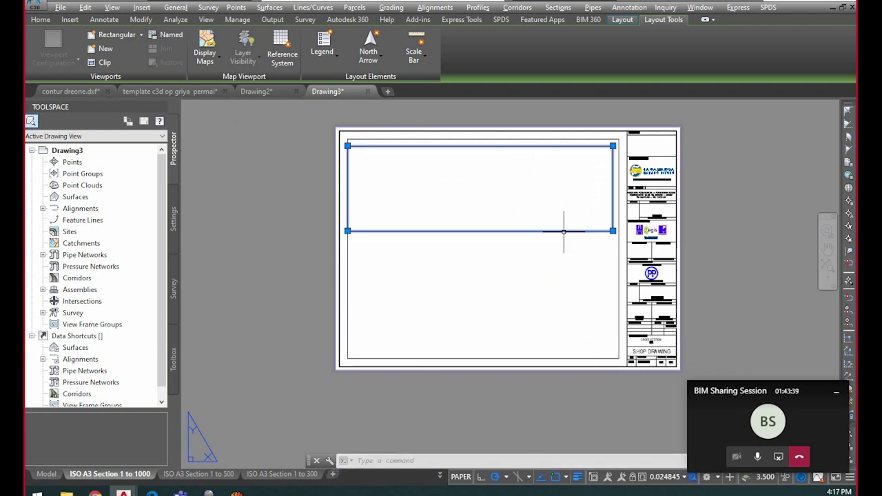
double_click(564, 231)
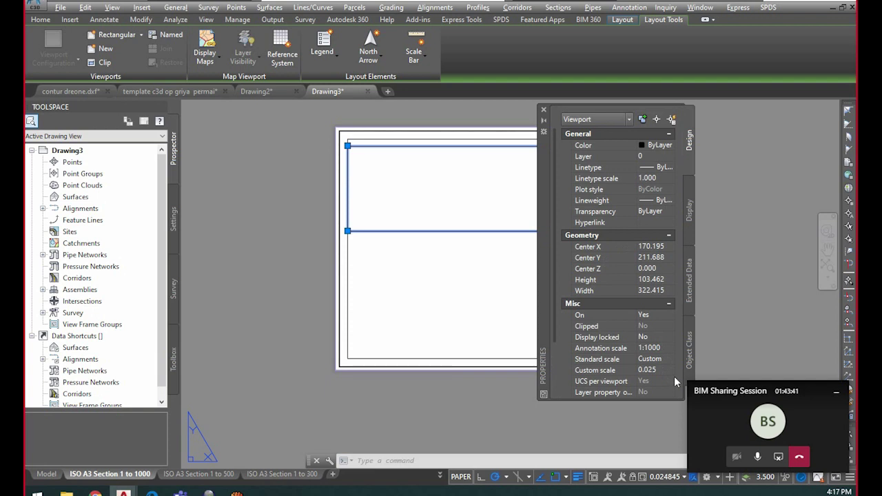
scroll(593, 345, down, 3)
click(667, 384)
click(669, 384)
click(657, 404)
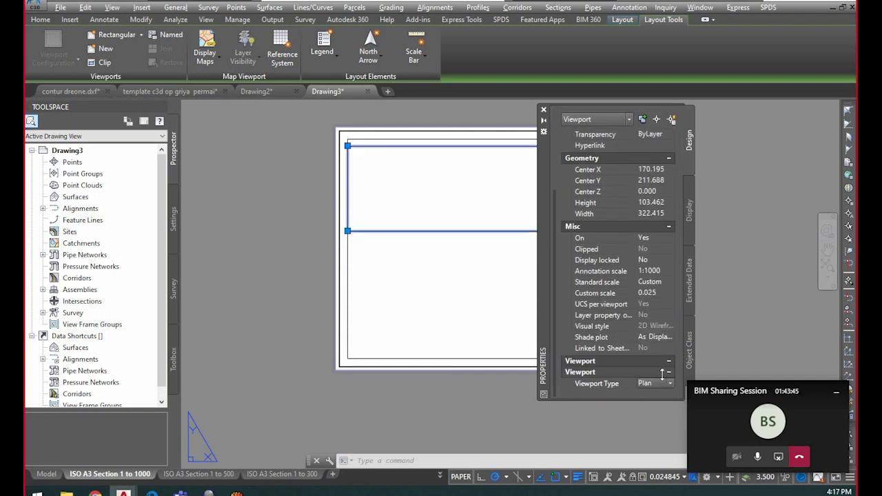
click(544, 110)
Copy the plan viewport straight down into the lower half of the drawing area, aligned on its left edge
click(502, 254)
click(491, 268)
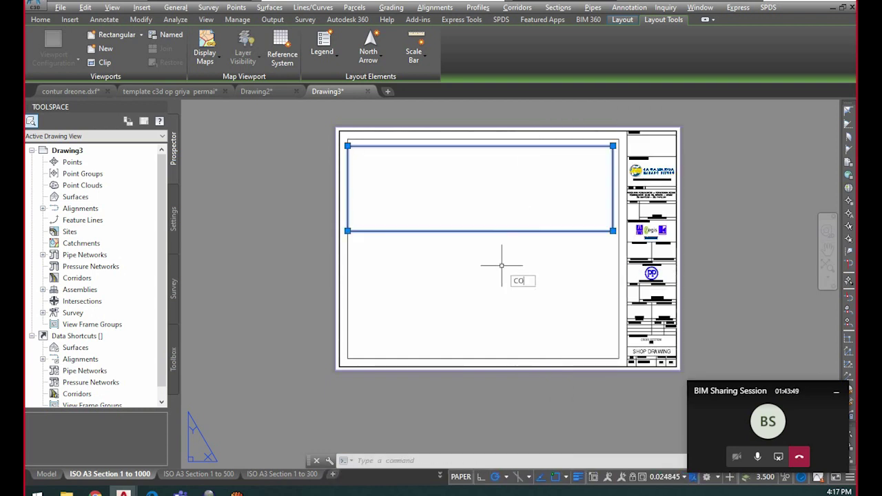
key(Return)
click(348, 146)
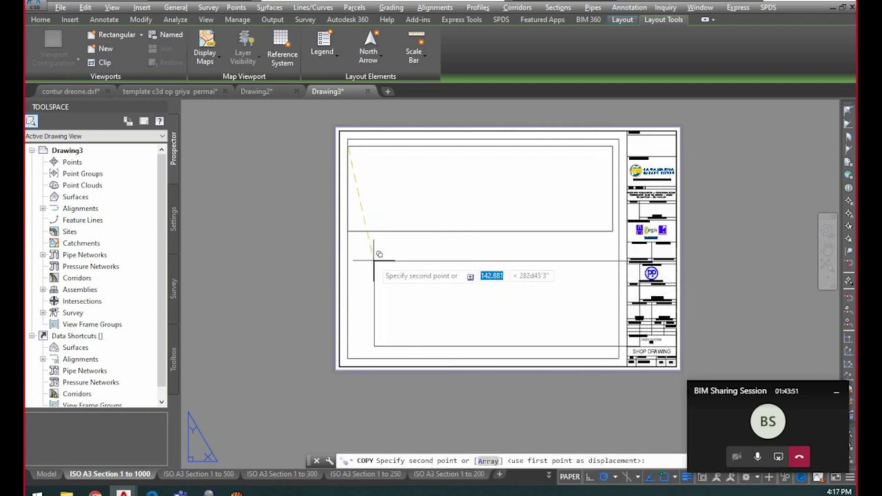
click(348, 249)
key(Return)
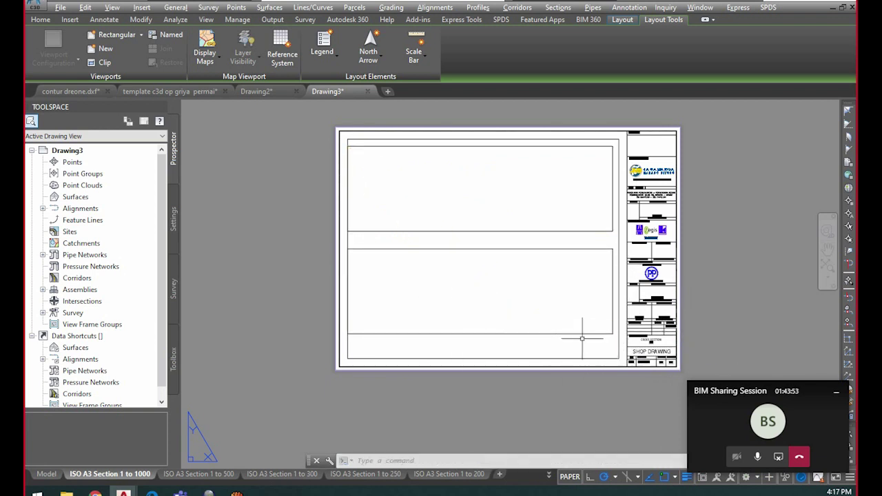
Stretch the lower viewport to the drawing frame's bottom right corner and the upper viewport's corner out to the lower viewport's top edge
click(583, 335)
click(613, 334)
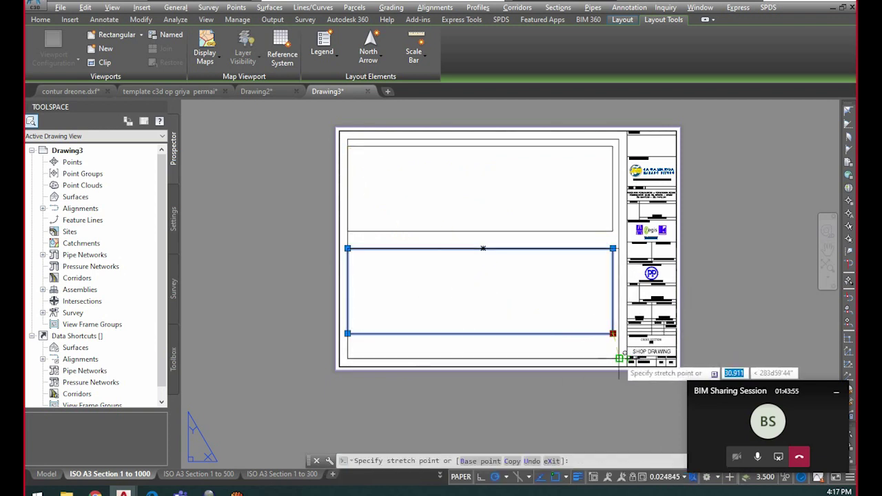
click(619, 358)
key(Escape)
click(612, 227)
click(613, 231)
click(619, 248)
key(Escape)
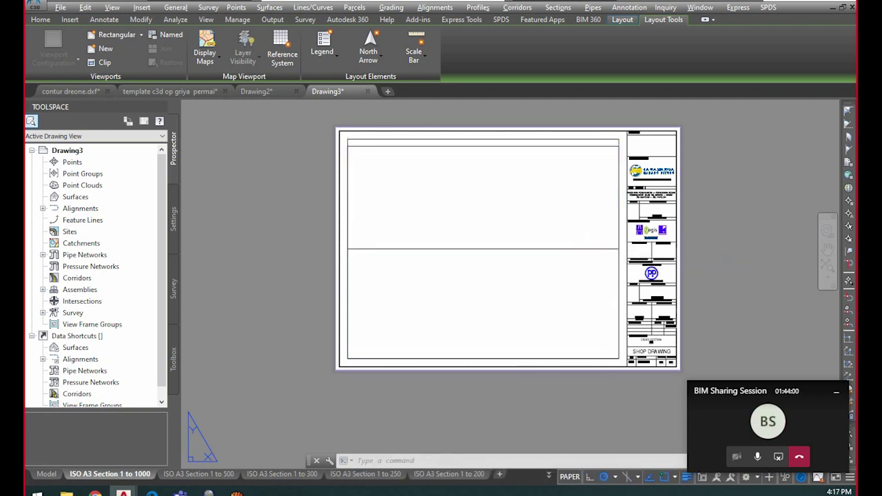
Move the lower viewport straight down about 21 mm
click(618, 266)
text(m)
key(space)
click(557, 274)
click(559, 289)
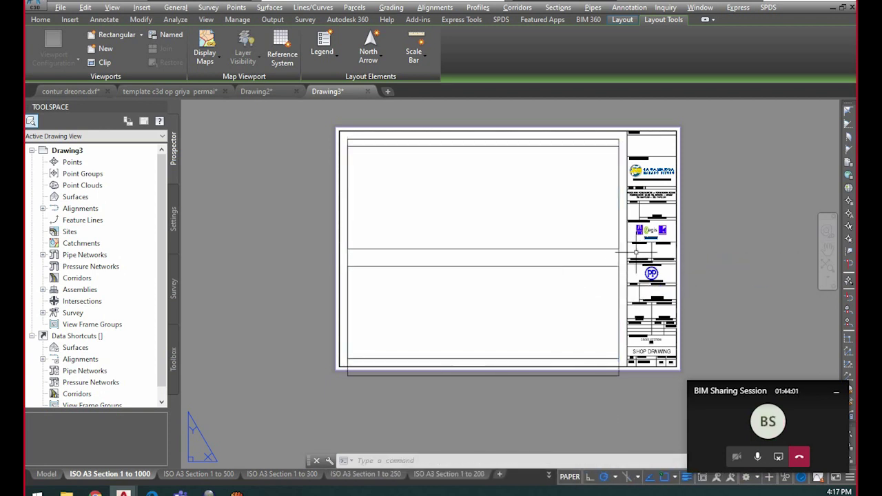
Check the properties of the full-size section viewport behind the two new viewports and delete it
click(621, 257)
click(618, 254)
right_click(618, 255)
click(627, 266)
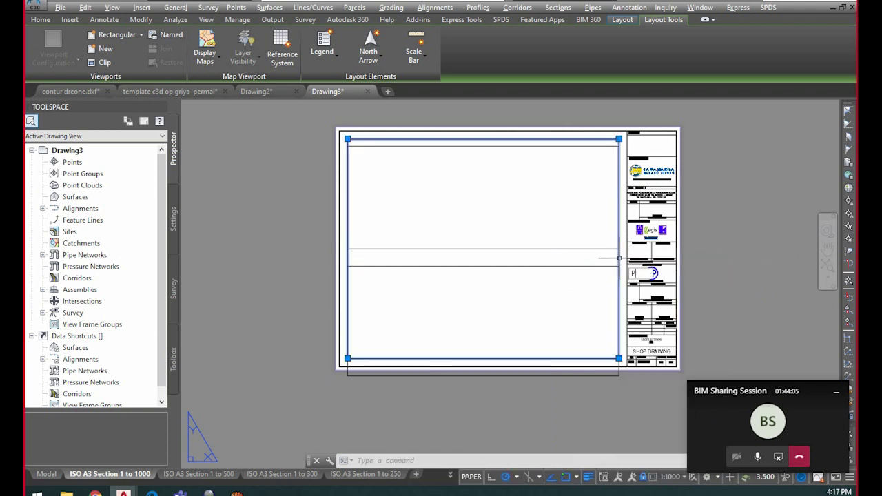
double_click(619, 259)
scroll(662, 372, down, 5)
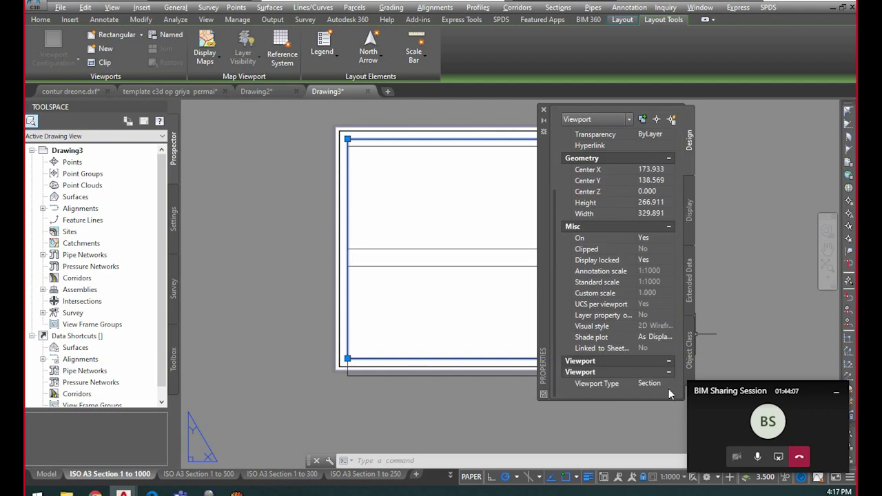
click(544, 110)
key(Escape)
click(618, 255)
key(Delete)
Move the lower viewport up so its top right corner meets the upper viewport's bottom right corner
click(611, 264)
click(617, 269)
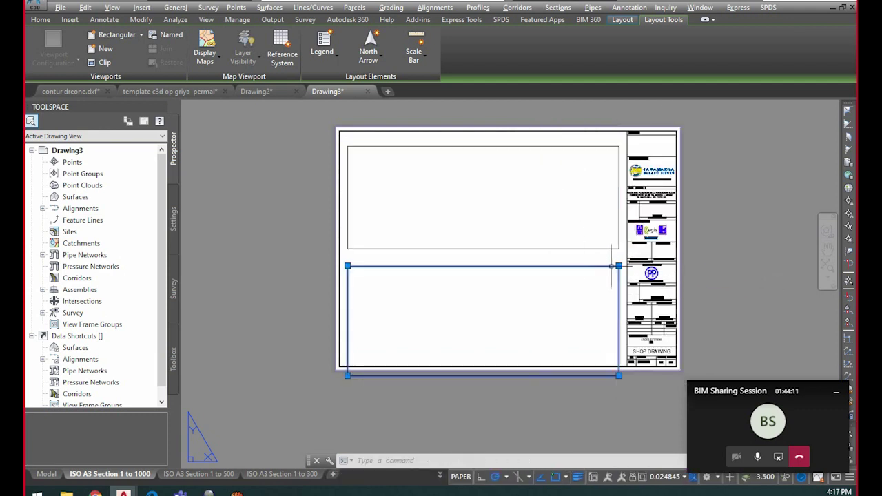
text(m)
key(Return)
click(619, 266)
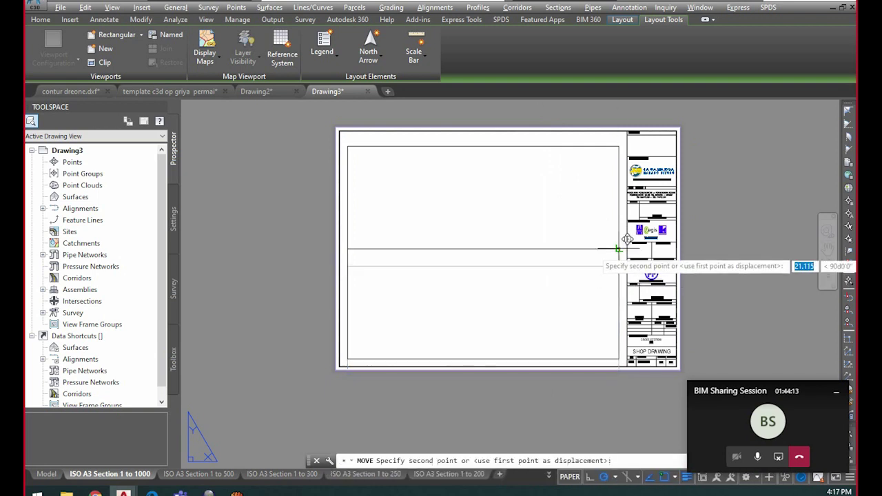
click(619, 249)
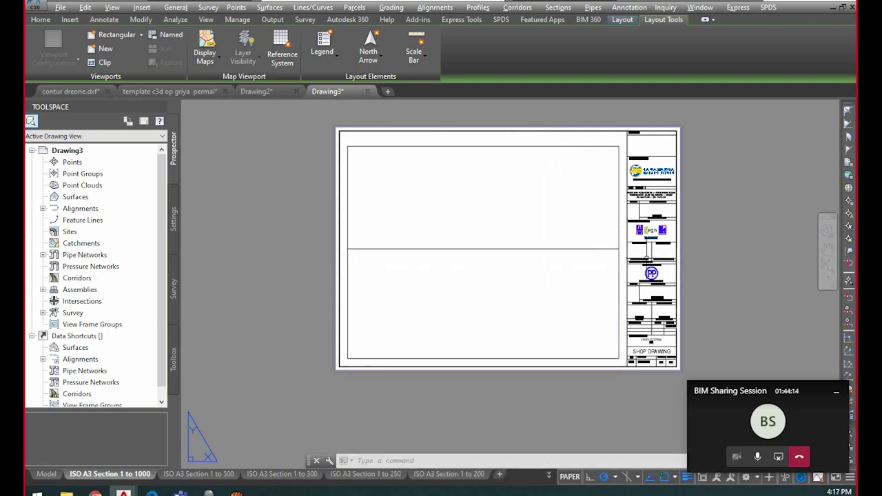
Set the lower viewport's type to Profile and close its properties
click(619, 218)
key(Escape)
click(619, 260)
right_click(619, 262)
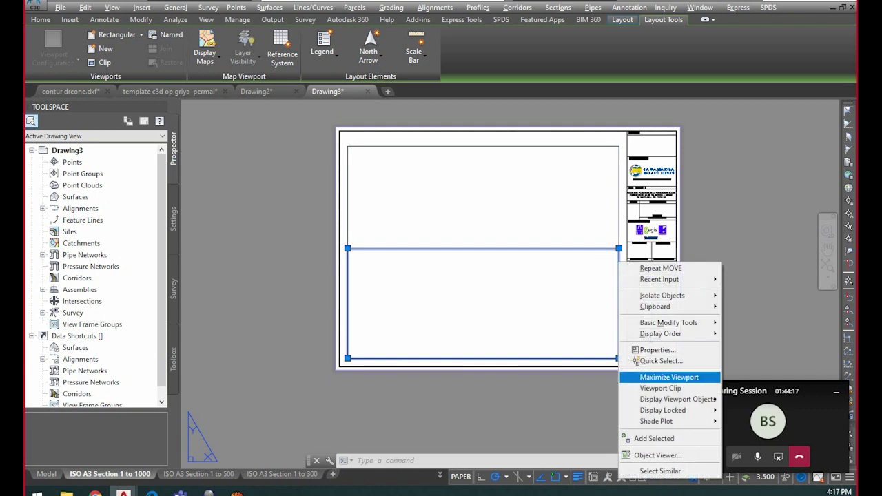
click(672, 349)
scroll(670, 378, down, 3)
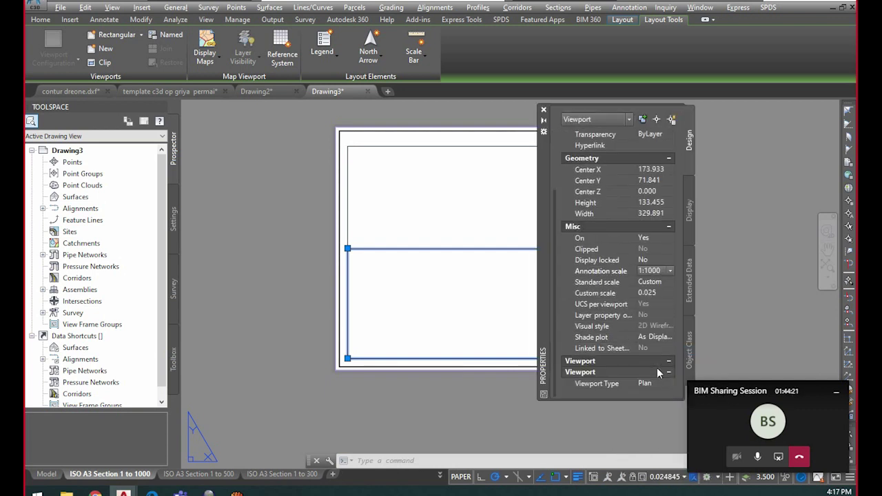
click(672, 383)
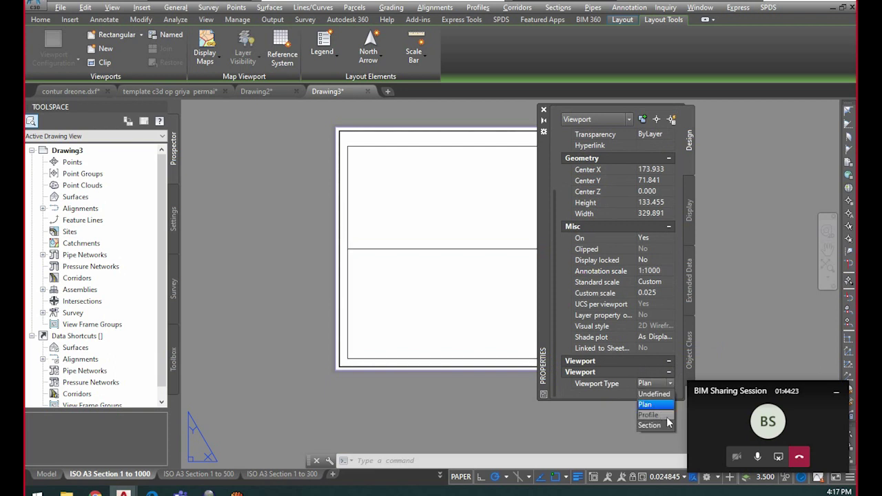
click(652, 421)
key(Escape)
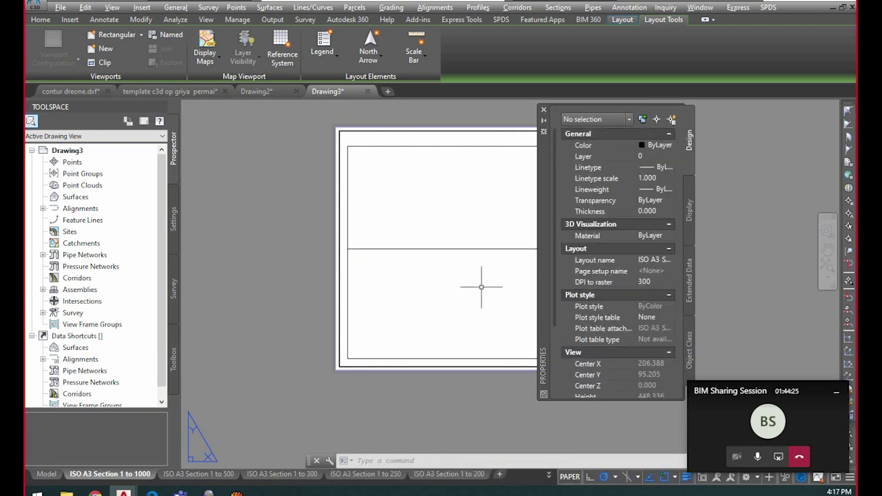
click(543, 110)
Delete both the upper and lower viewports from the sheet
scroll(593, 170, up, 2)
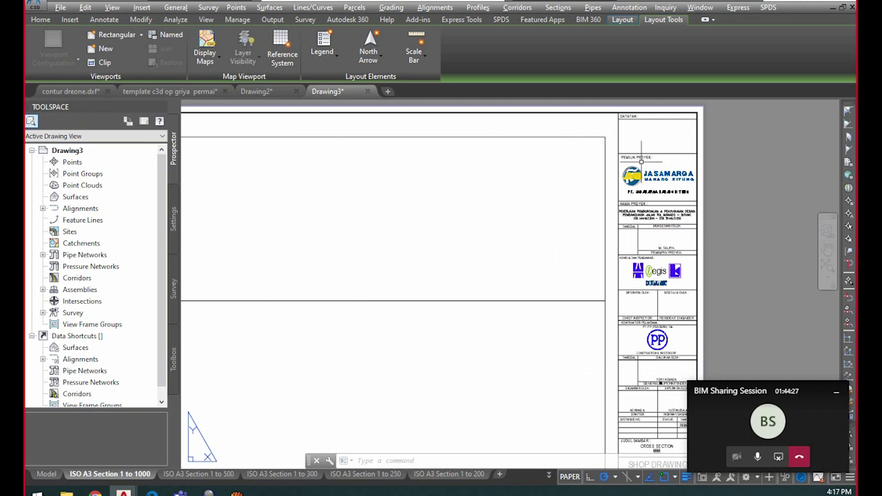
scroll(613, 173, down, 2)
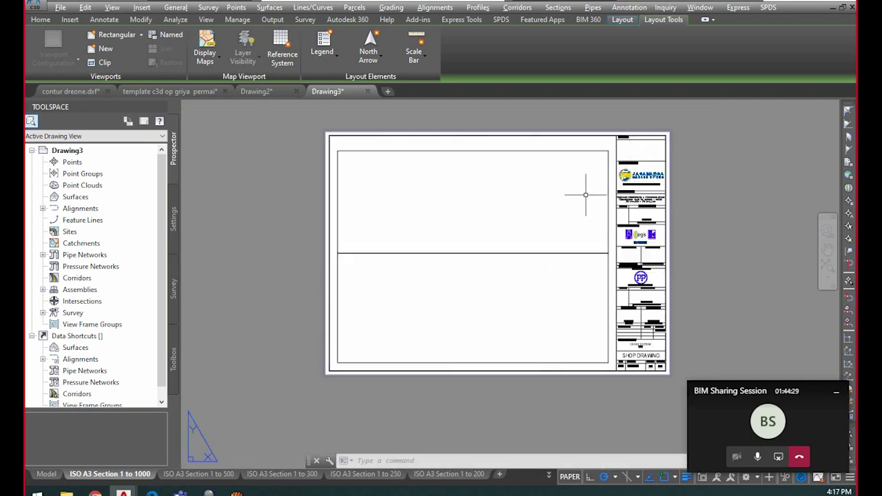
click(503, 231)
click(459, 296)
key(Delete)
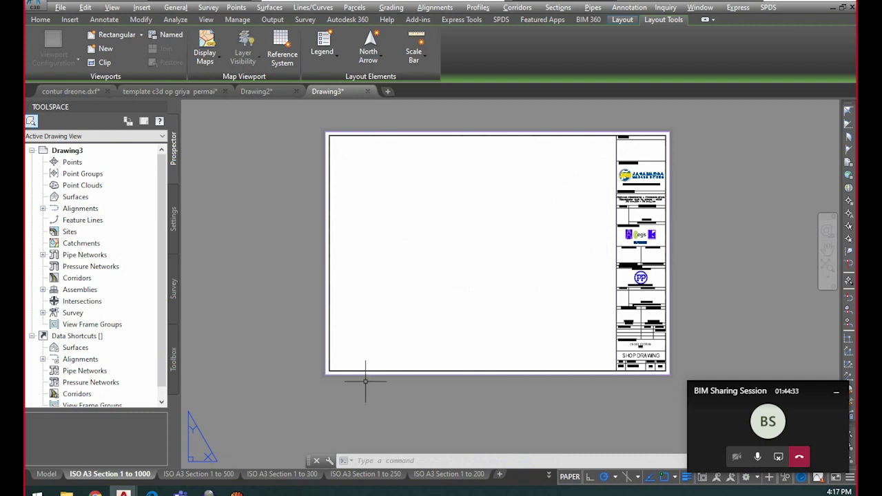
Preview the existing KOPCROSSTOLBIMA1.dwt and KOPPLANTOLBIMA1.dwt in a Save As of type AutoCAD Drawing Template, without saving
click(43, 6)
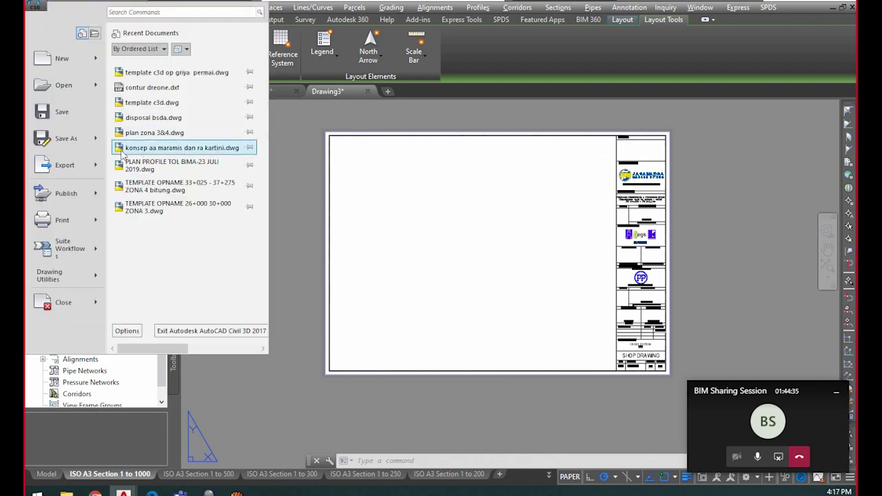
click(55, 140)
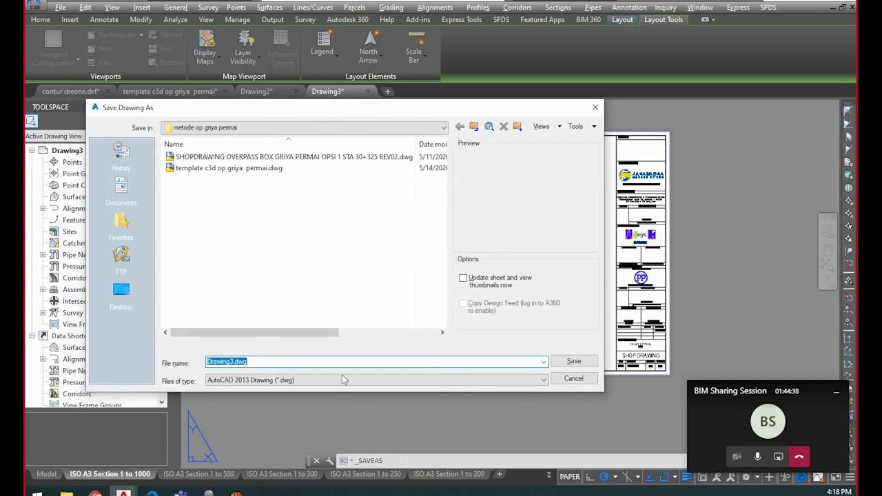
click(344, 379)
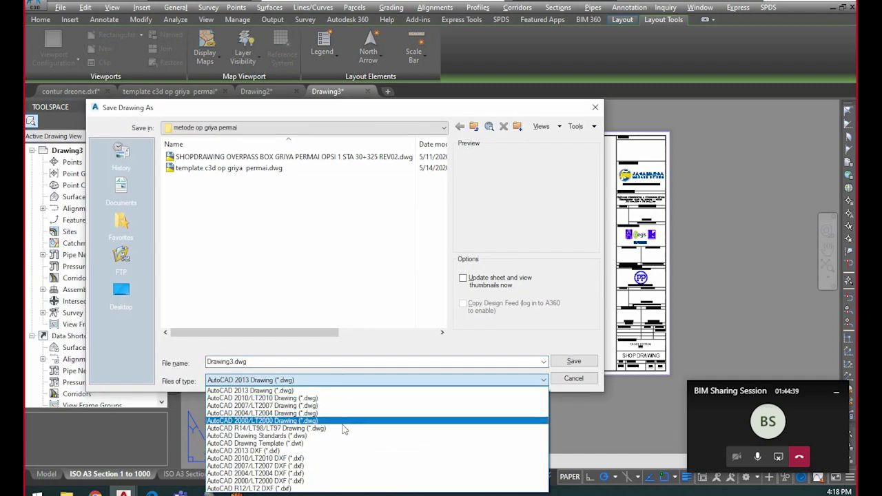
click(276, 445)
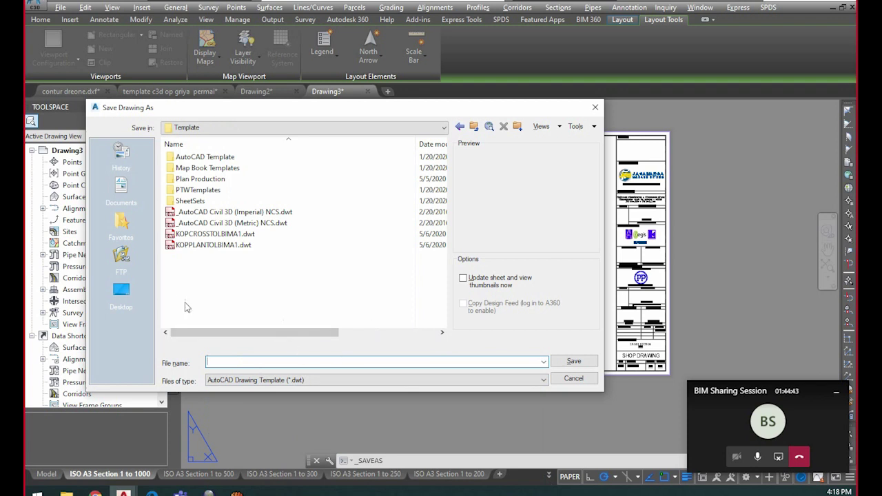
click(191, 236)
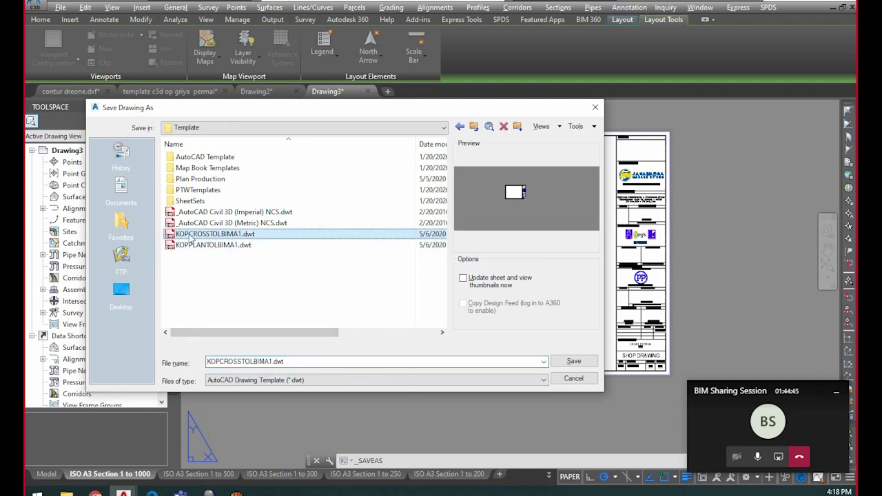
click(241, 247)
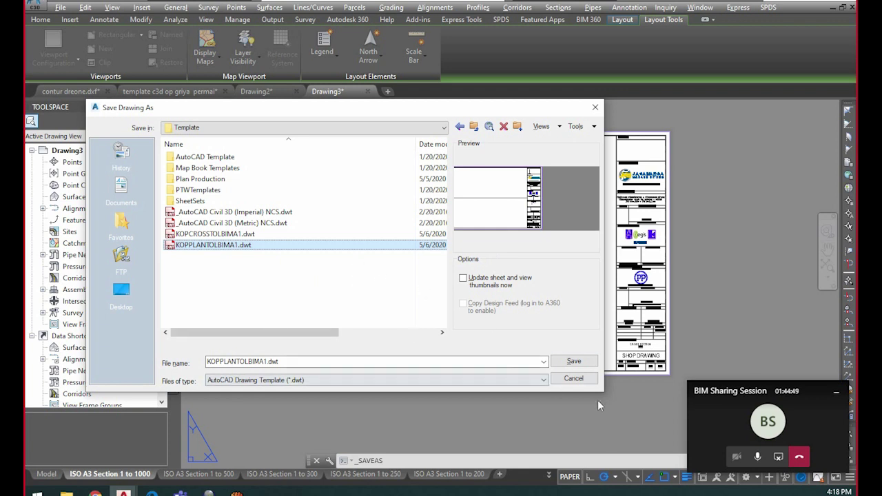
key(Escape)
key(Escape)
key(Escape)
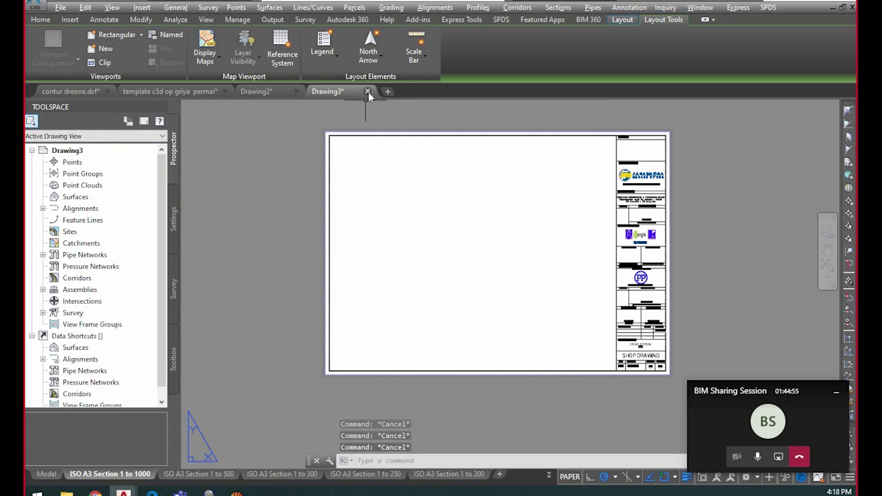
Switch to the template c3d op griya permai drawing and look over its cross-section sheets in model space
click(169, 91)
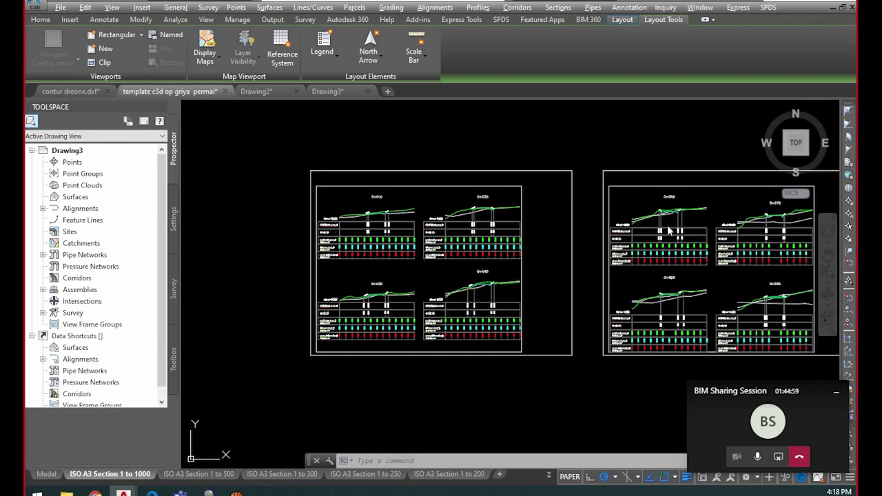
double_click(576, 216)
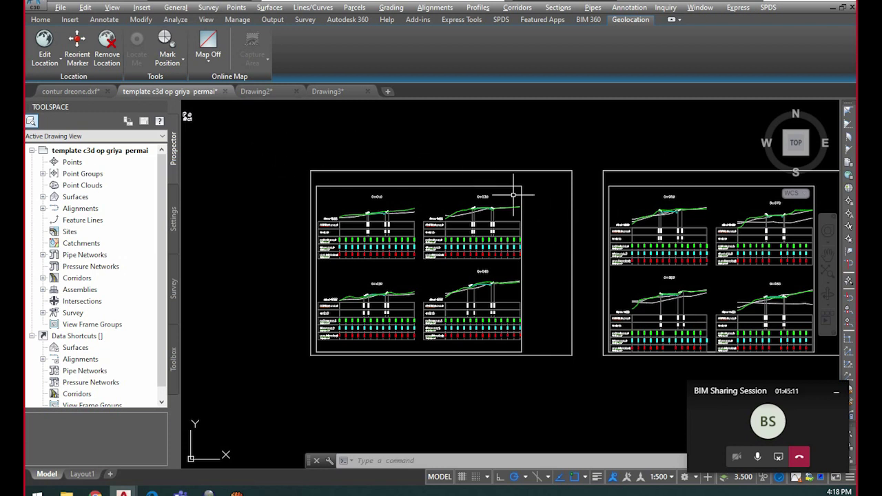
scroll(513, 195, down, 1)
key(Escape)
scroll(508, 184, down, 2)
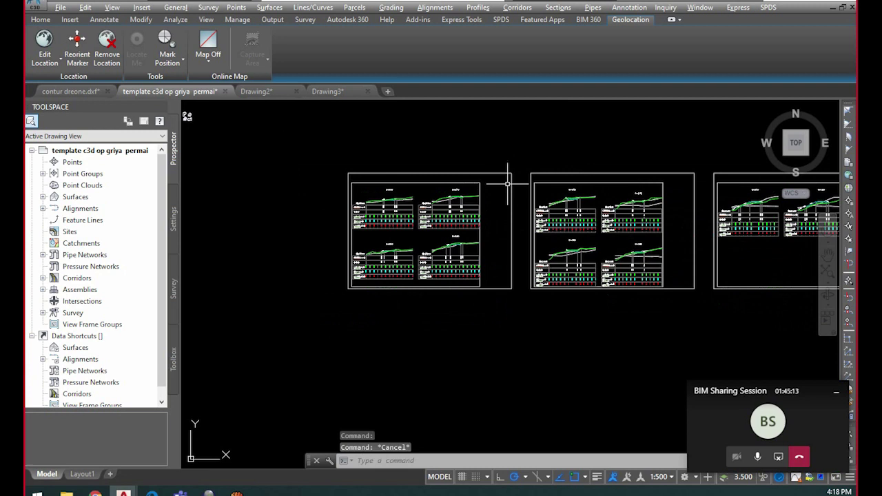
click(558, 7)
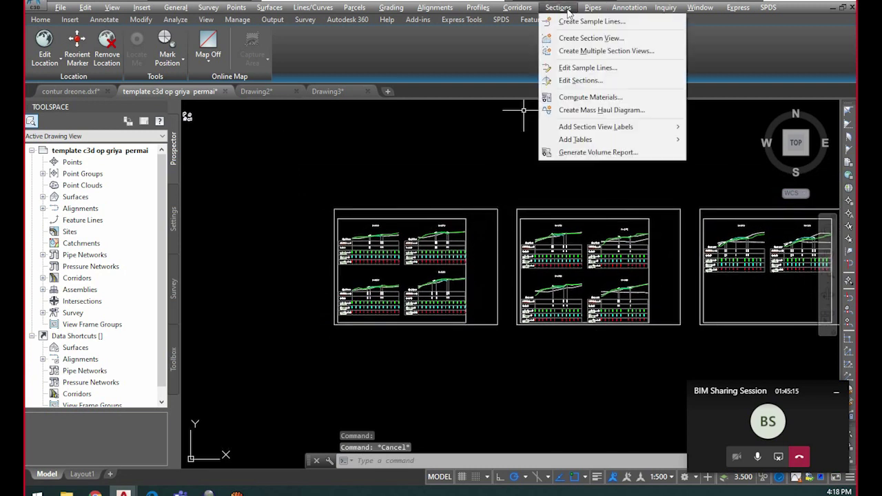
click(615, 54)
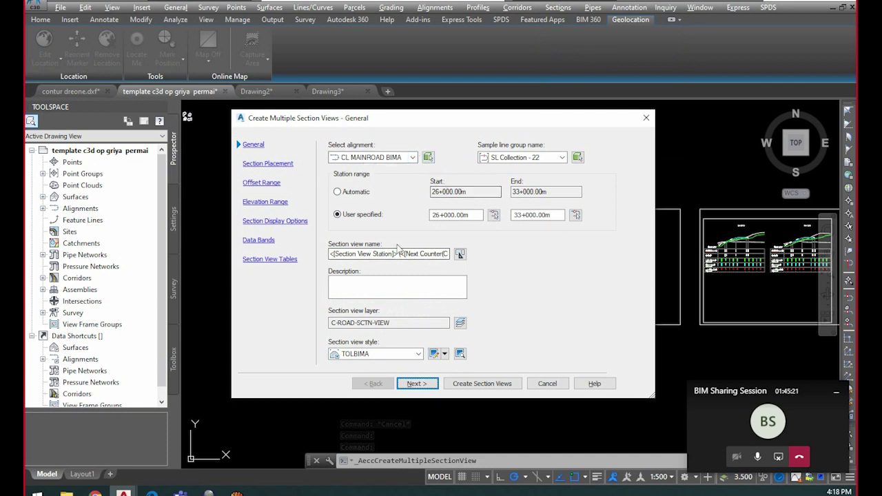
click(476, 217)
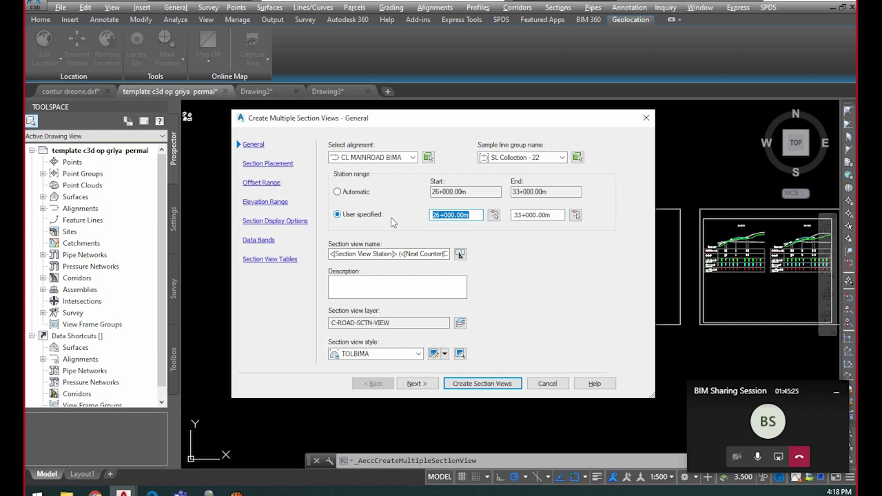
key(Return)
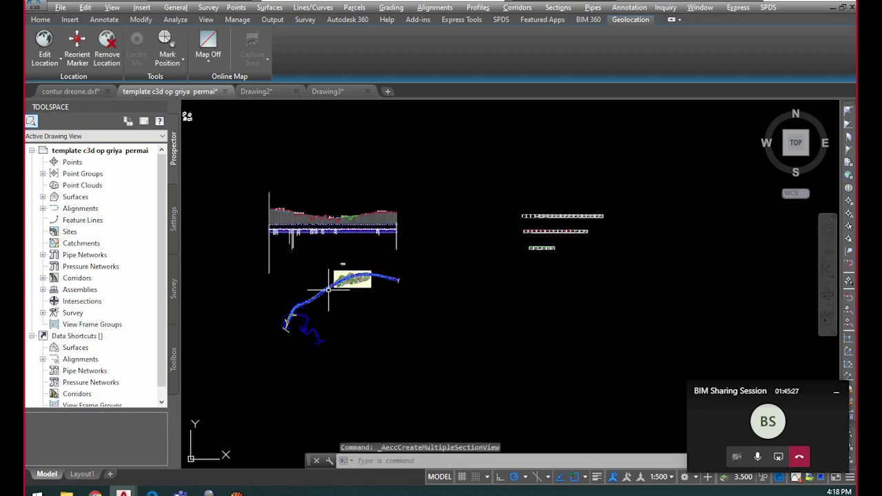
Start creating multiple section views along CL MAINROAD BIMA with a user-specified station range from 29000 to 29600
scroll(365, 276, up, 6)
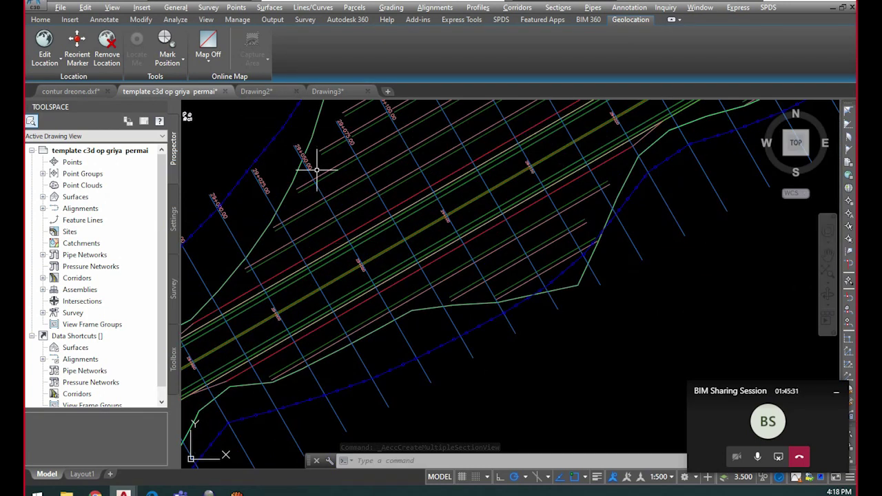
scroll(310, 181, down, 2)
scroll(321, 197, up, 3)
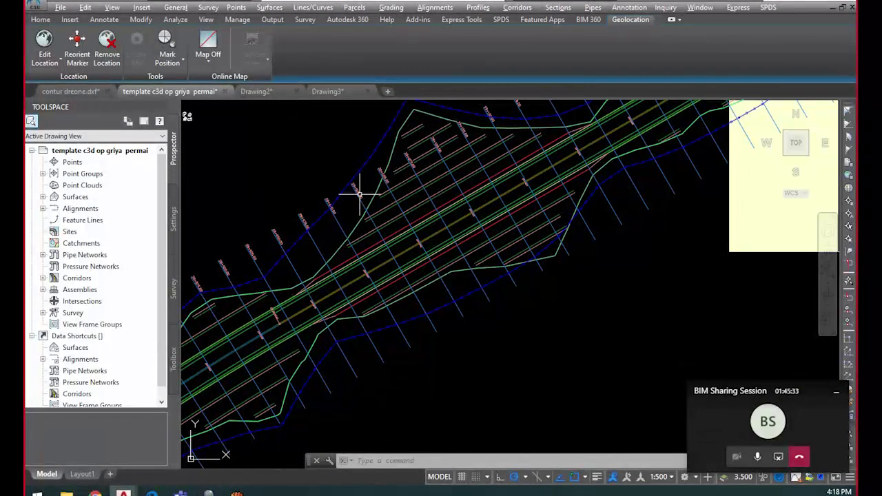
click(559, 7)
click(600, 51)
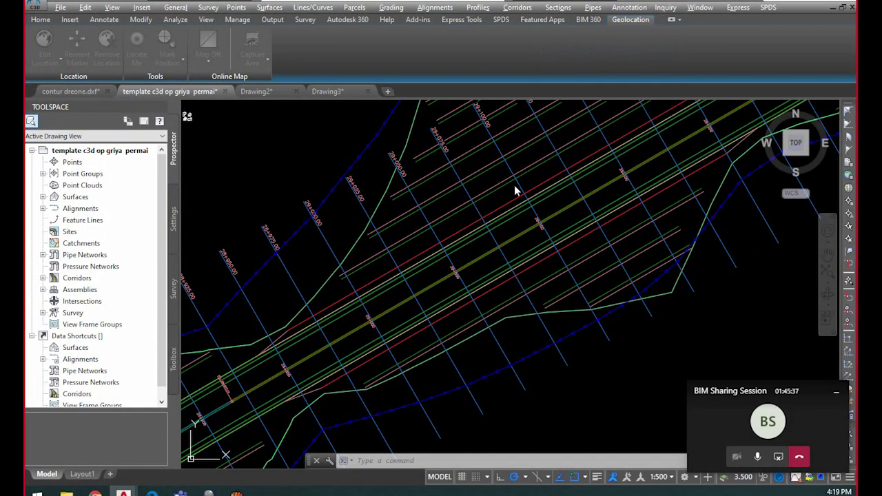
double_click(472, 216)
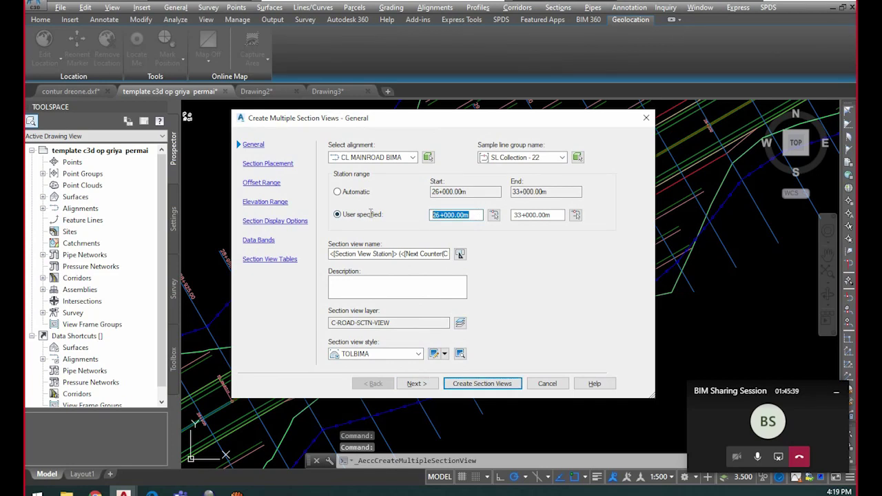
text(29000)
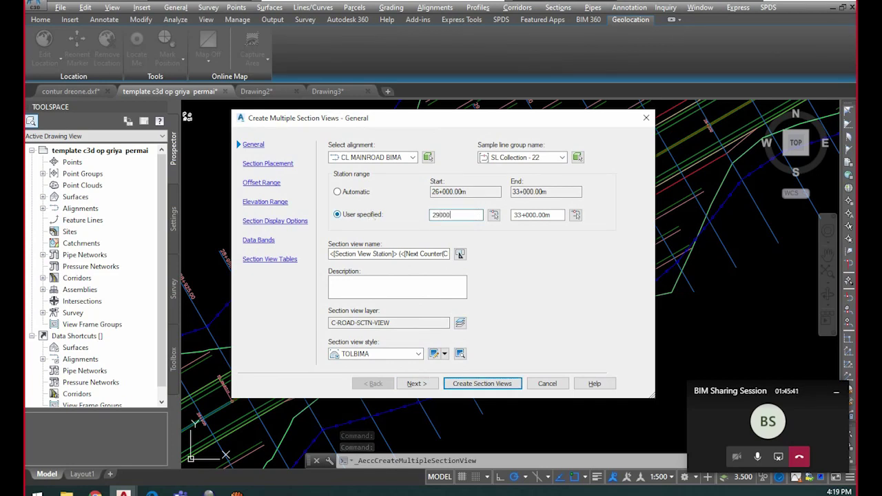
key(Tab)
text(2)
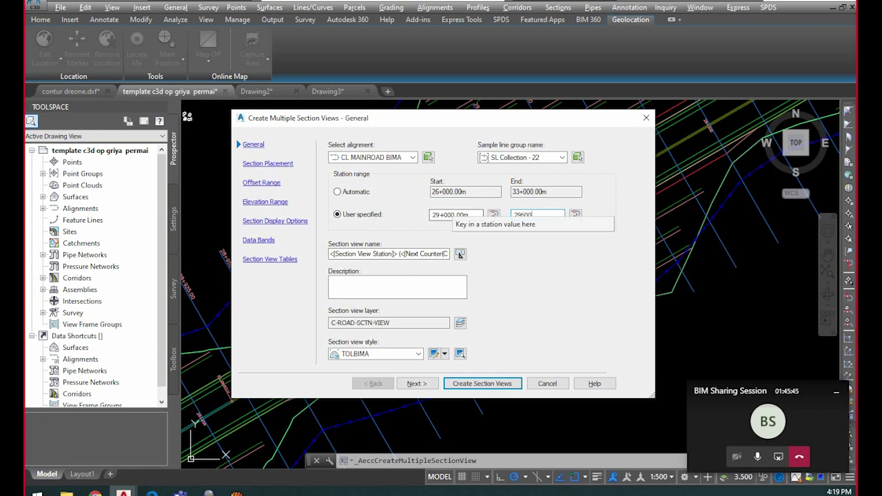
Proceed to section placement and open the layout selection for the cross-section sheet template
click(416, 384)
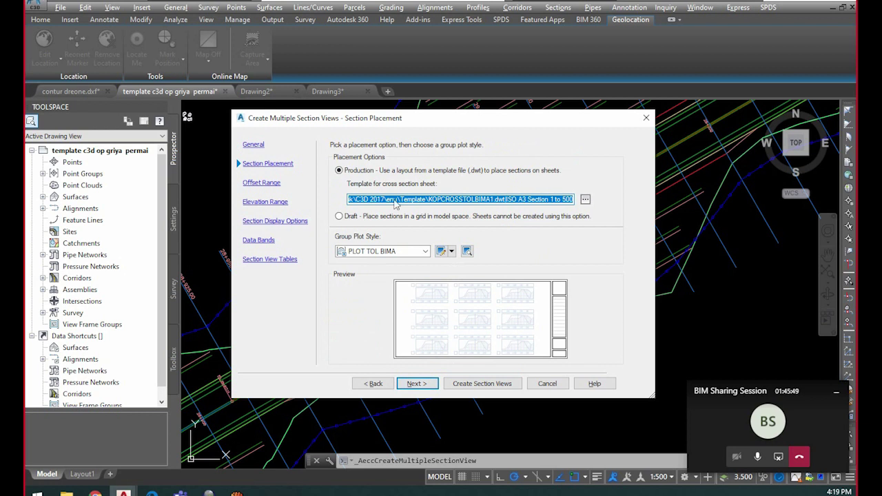
click(585, 200)
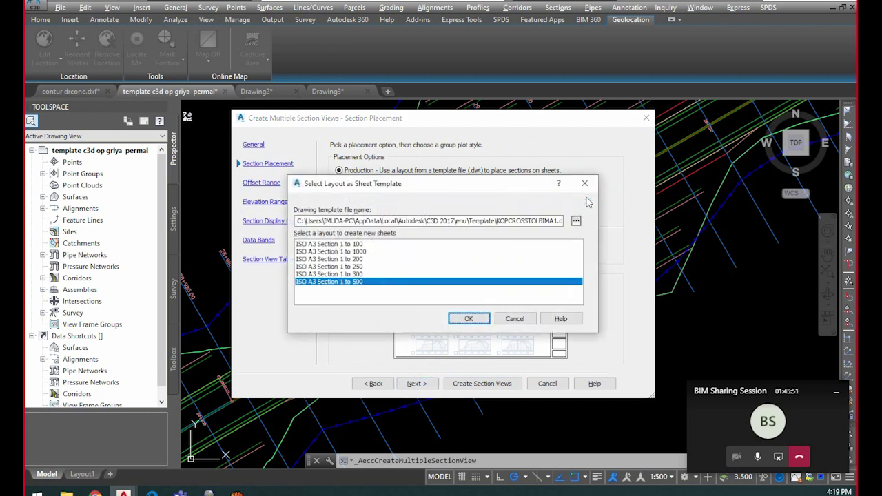
Set the cross section sheet template to KOPCROSSTOLBIMA1.dwt with the layout ISO A3 Section 1 to 500
click(576, 221)
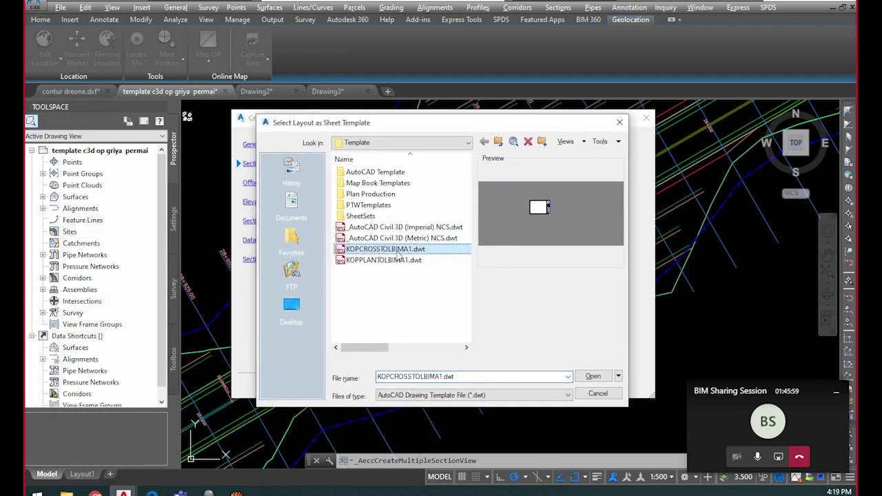
click(594, 376)
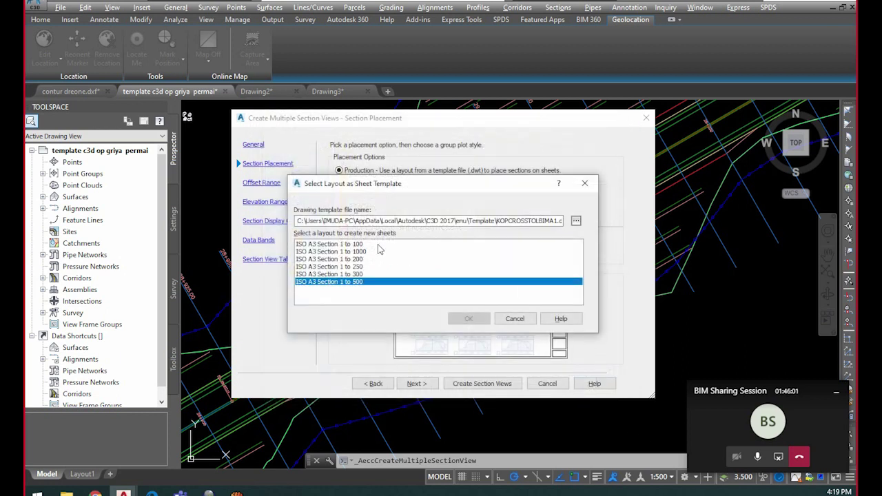
mouse_move(359, 245)
mouse_down()
mouse_move(361, 284)
mouse_move(360, 244)
mouse_up()
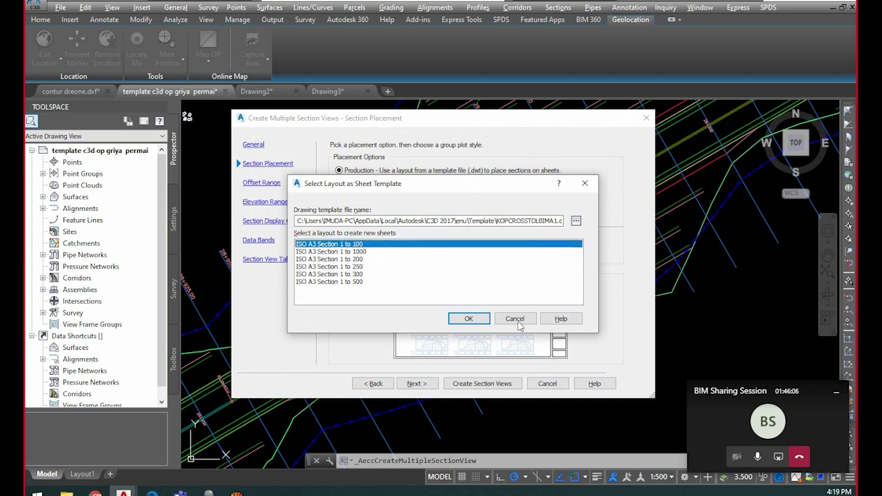
click(360, 253)
click(359, 259)
click(359, 267)
click(359, 275)
click(355, 282)
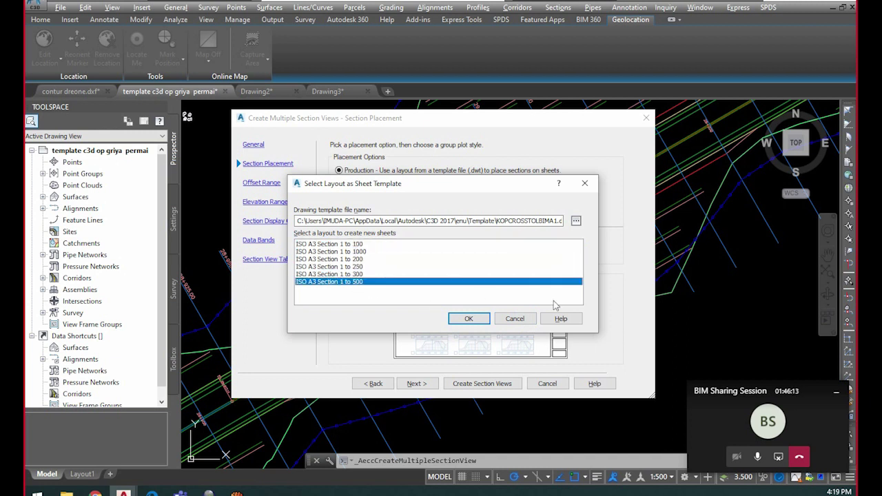
click(459, 318)
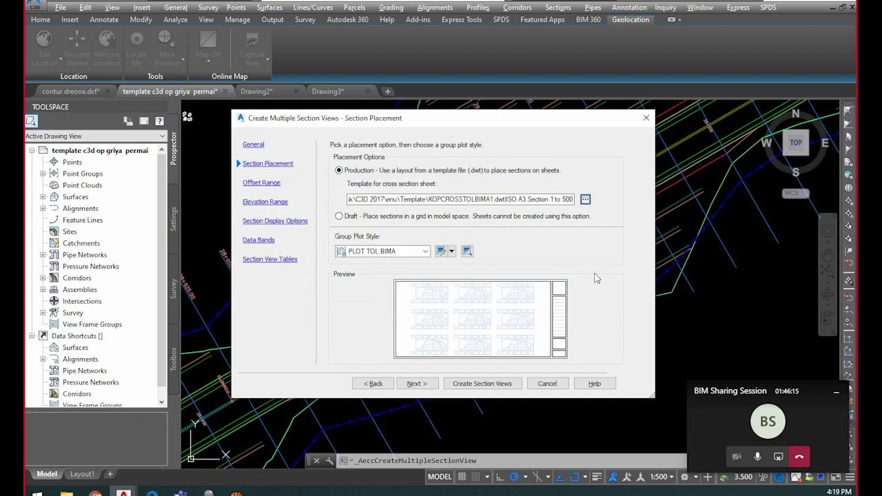
Accept the automatic offset and elevation ranges and proceed to the section display options
click(415, 383)
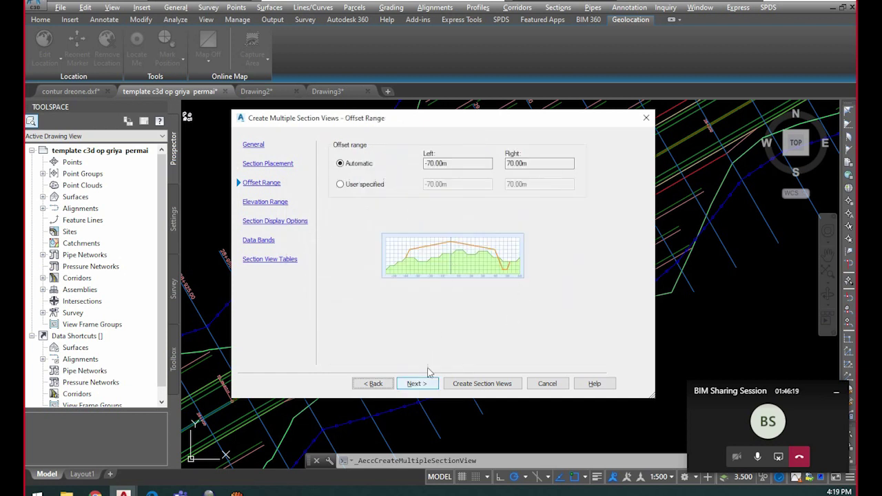
click(415, 384)
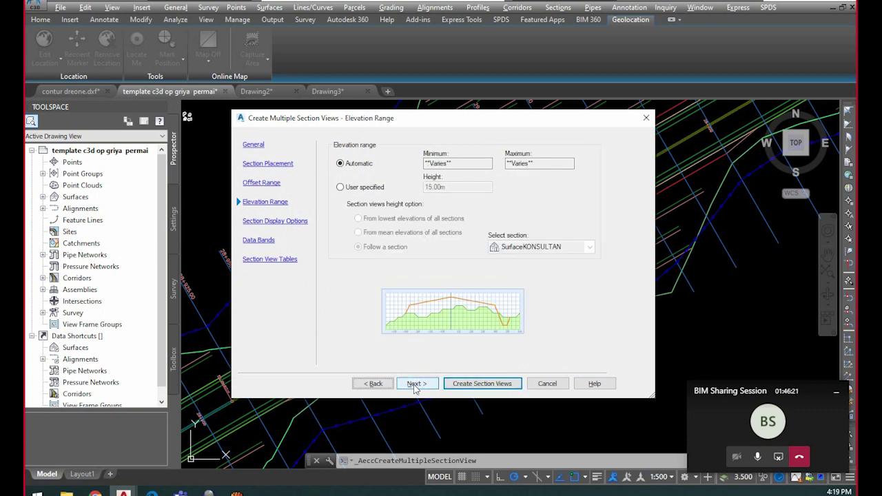
click(417, 384)
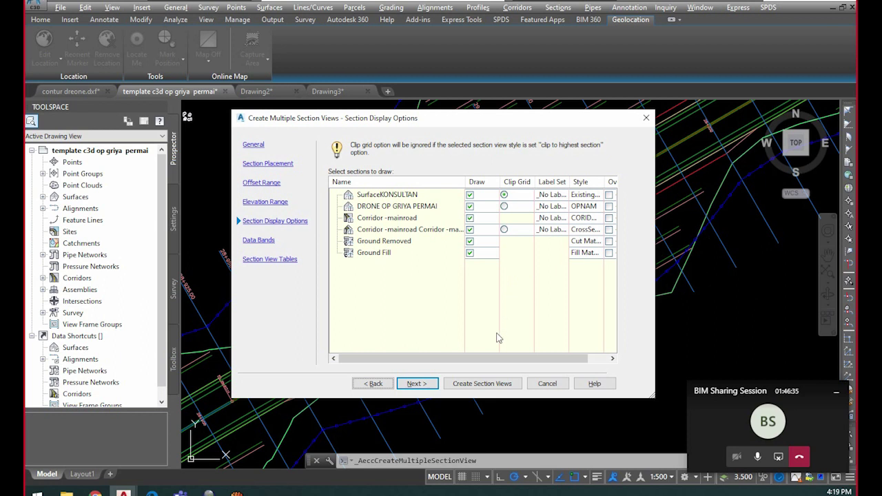
Check the section styles of SurfaceKONSULTAN and DRONE OP GRIYA PERMAI, keep them, and proceed to the data bands
mouse_move(530, 358)
mouse_down()
mouse_move(544, 359)
mouse_move(526, 360)
mouse_up()
click(595, 195)
key(Return)
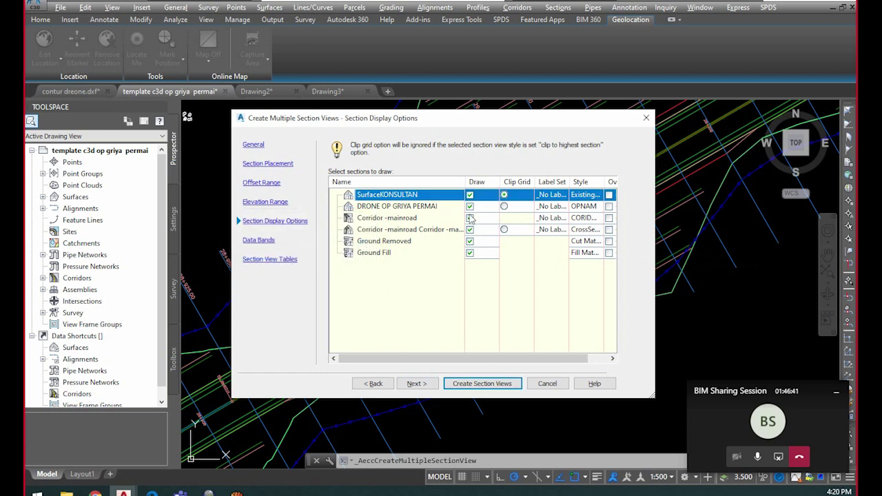
click(585, 207)
key(Return)
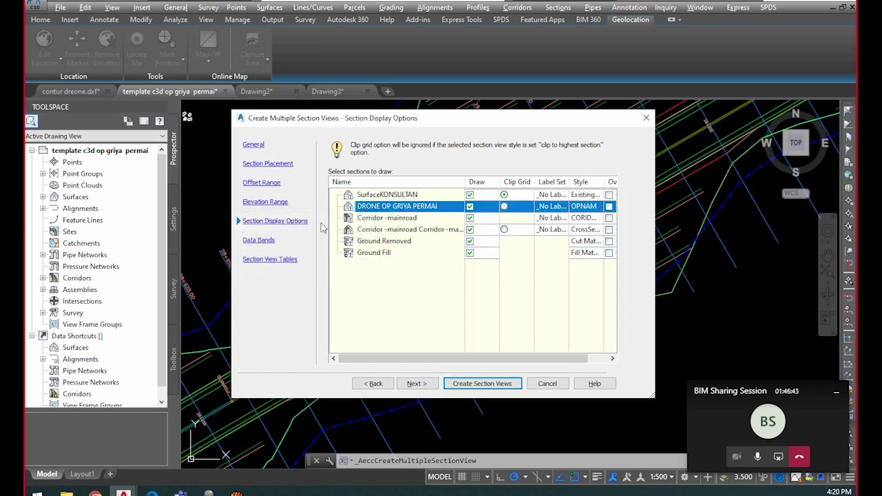
click(423, 385)
click(417, 383)
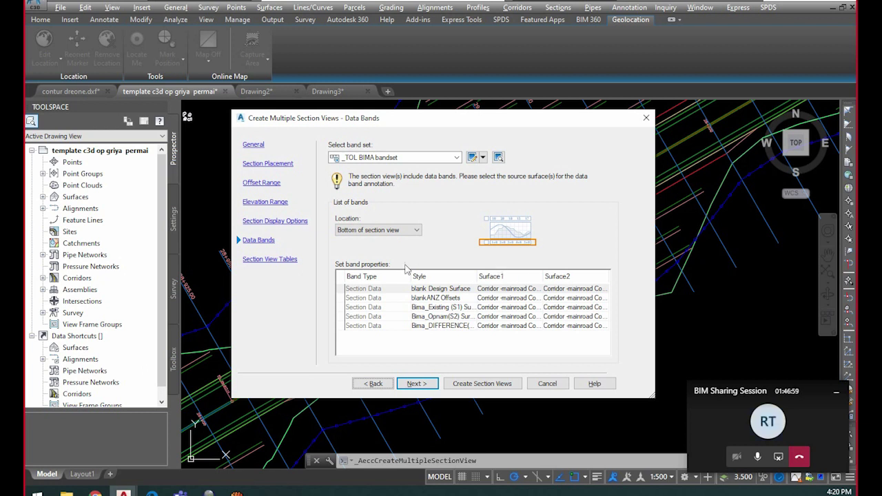
Open the _TOL BIMA bandset for editing and examine its list of bands
click(475, 159)
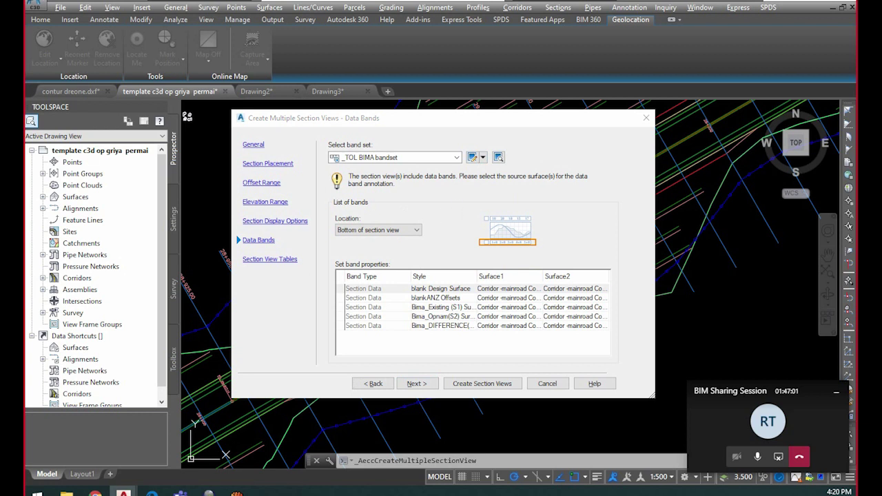
click(226, 120)
drag(317, 104, 425, 123)
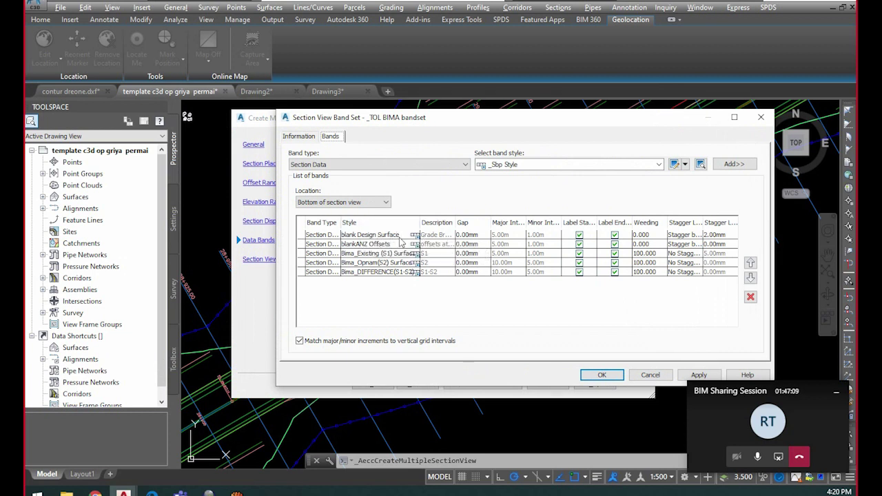
drag(488, 133, 429, 112)
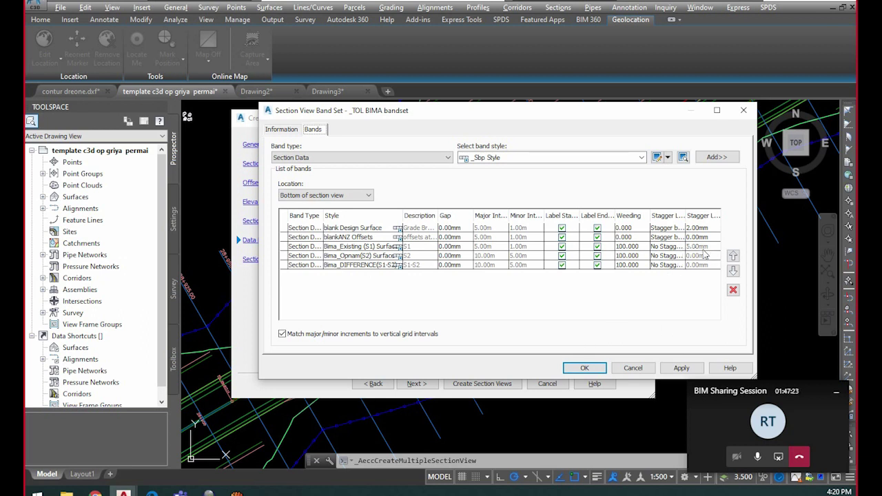
Open the Bima_Existing (S1) Surface band style's details and its major increment label composition
click(397, 246)
click(340, 245)
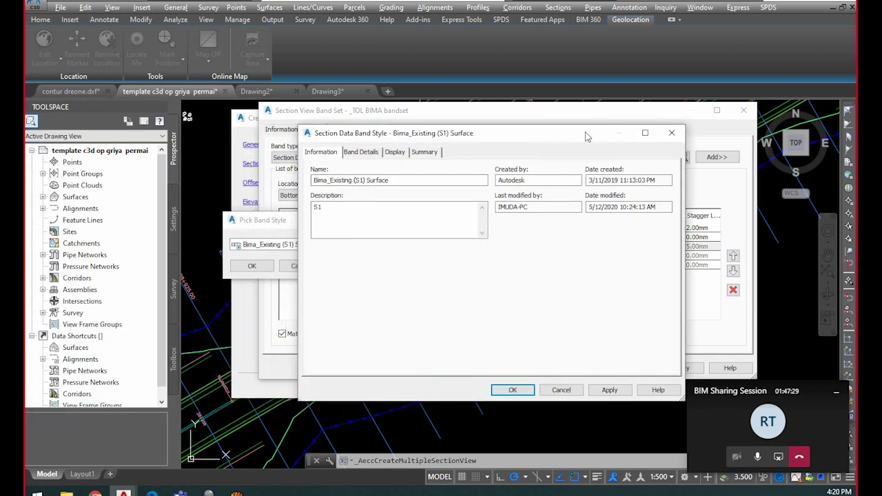
click(392, 149)
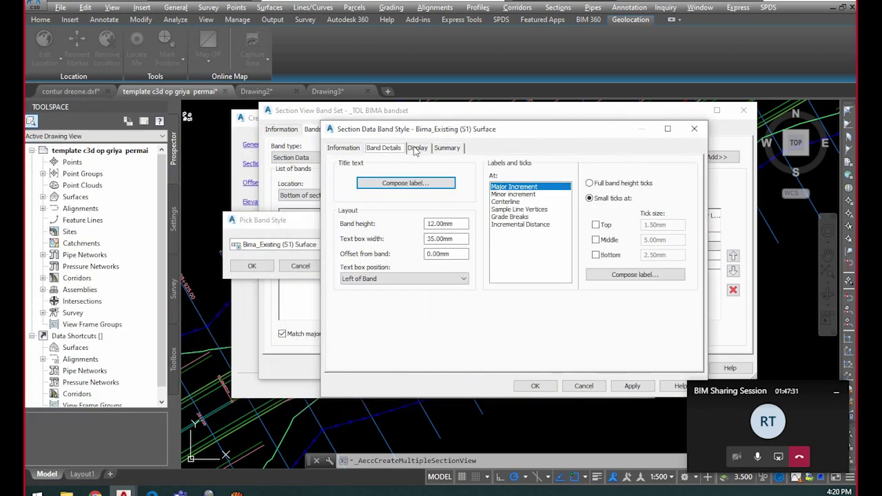
click(635, 274)
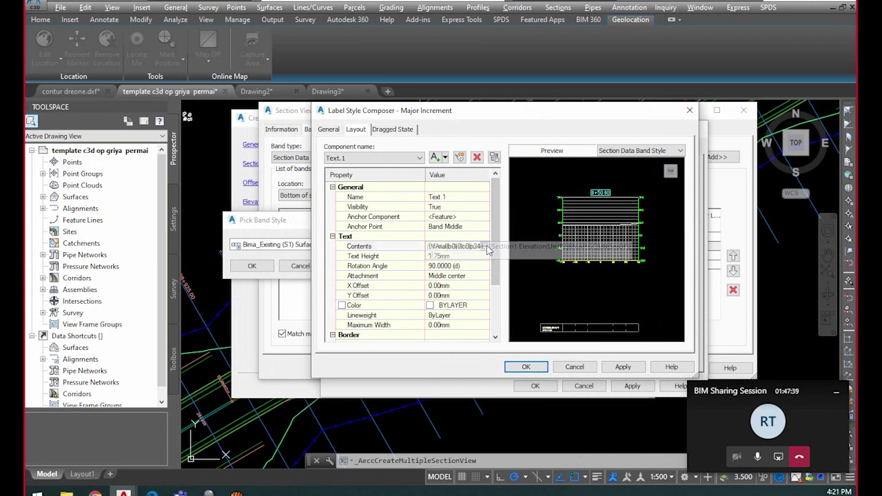
Examine the Section1 Elevation expression and its modifiers in the contents of label component Text.1
drag(255, 154, 528, 169)
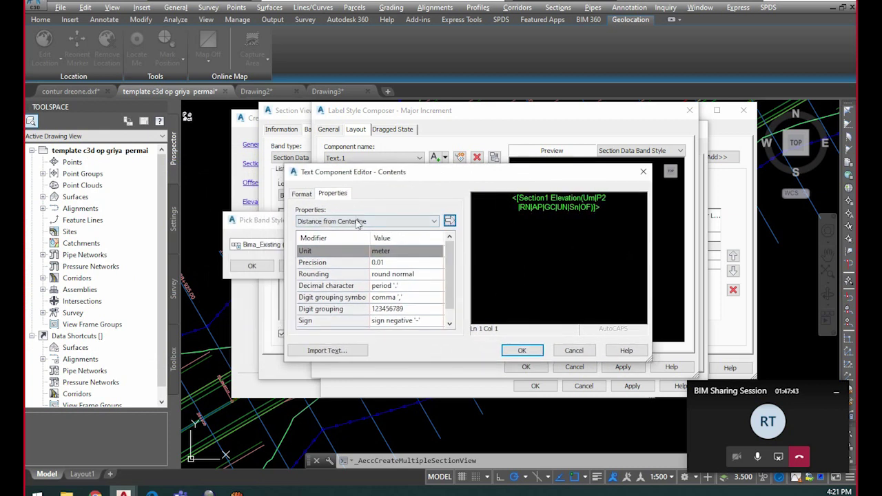
click(452, 269)
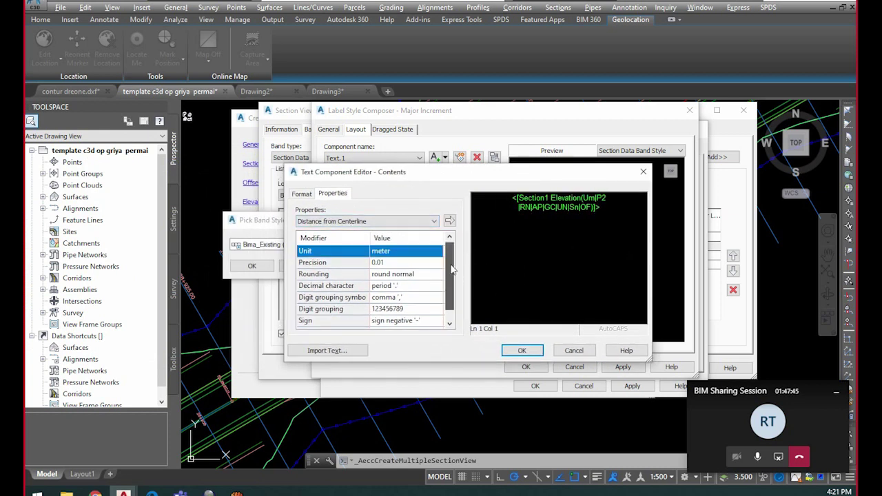
click(582, 198)
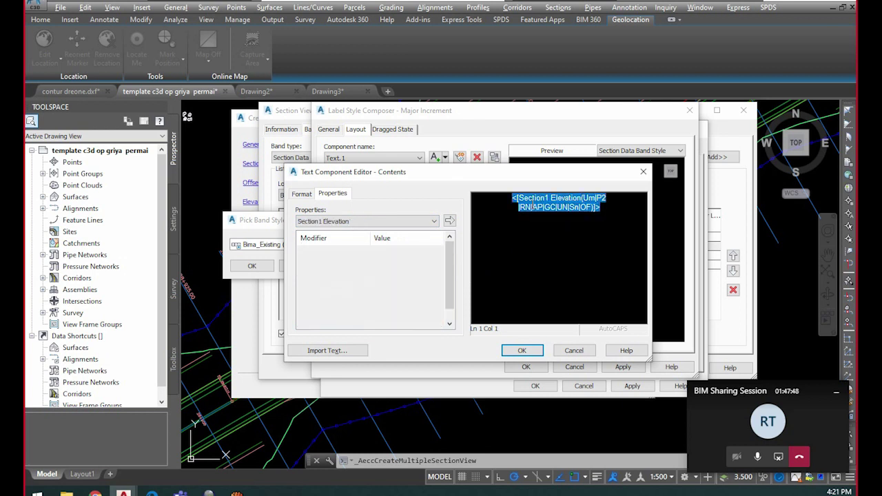
click(599, 210)
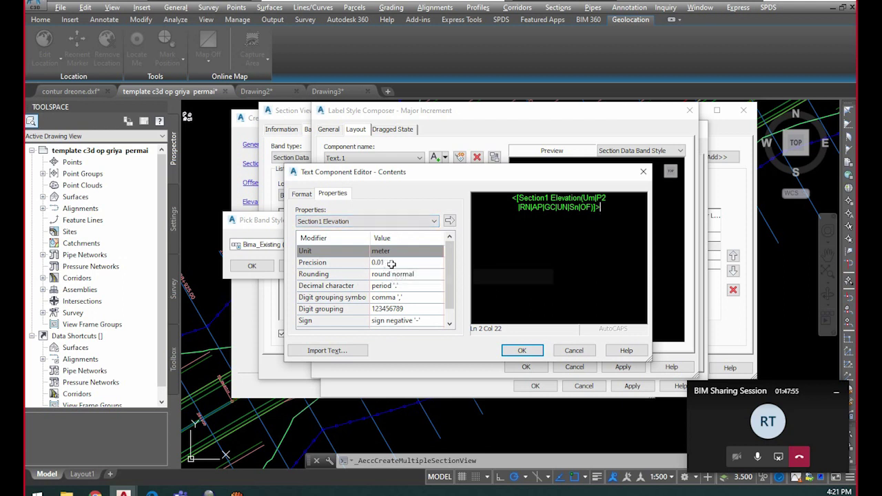
scroll(452, 264, down, 1)
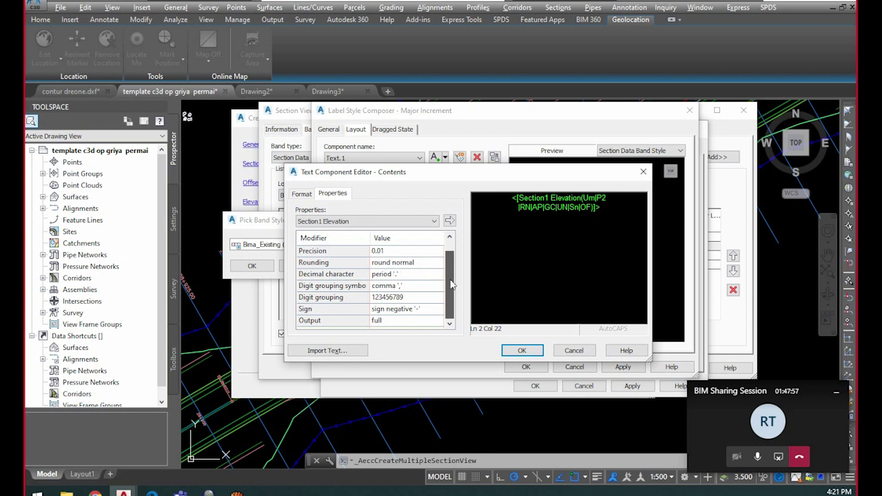
click(522, 351)
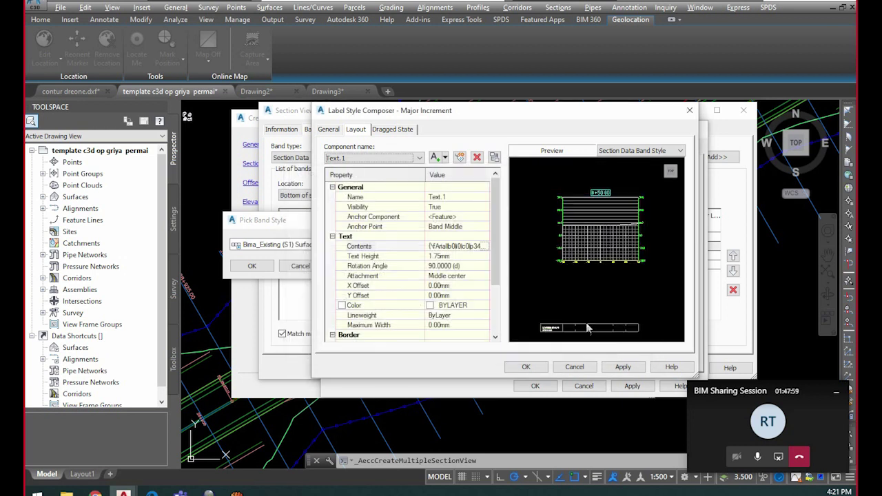
Show the label's Line.1 component and inspect its tick lines closely in the band preview
click(397, 159)
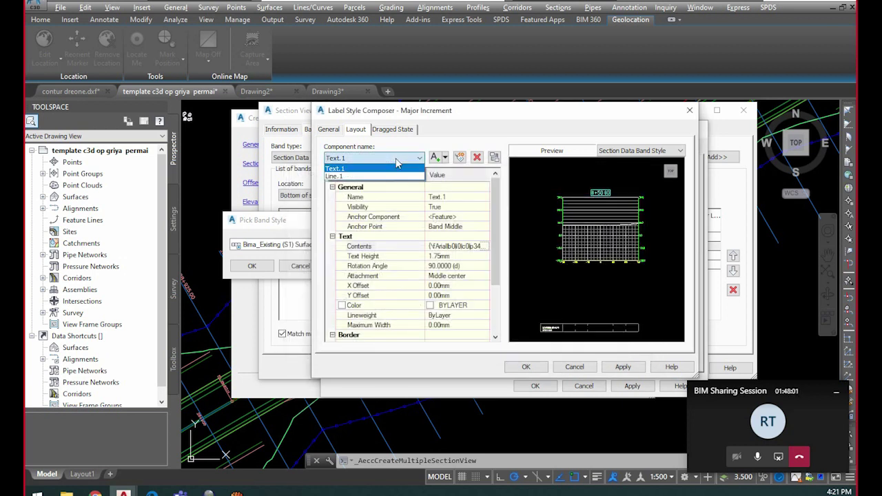
click(361, 176)
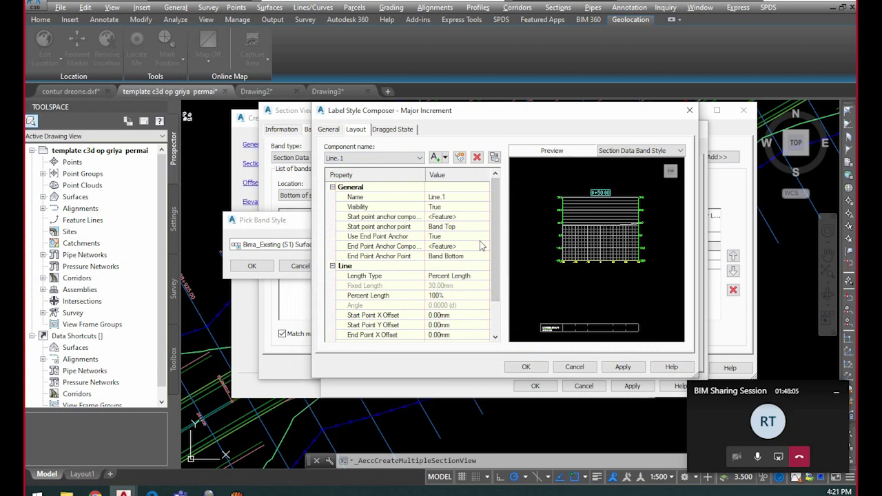
scroll(585, 323, up, 1)
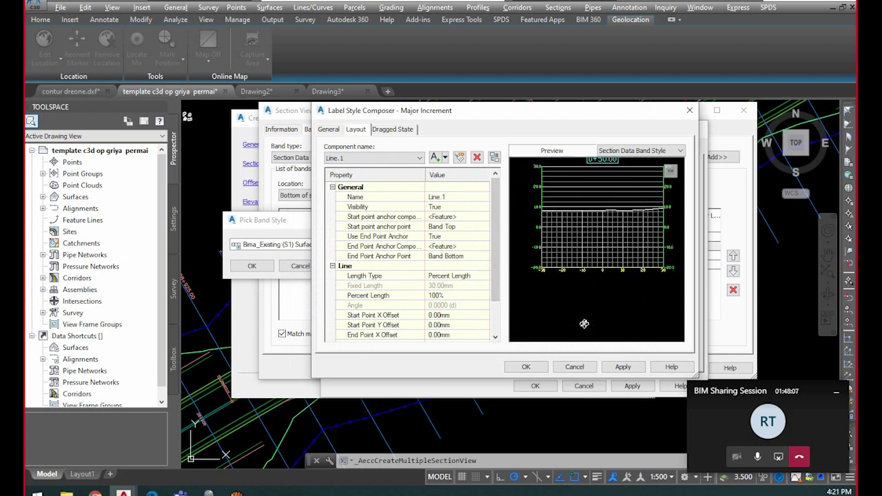
scroll(579, 283, down, 1)
middle_drag(585, 287, 612, 209)
scroll(595, 261, up, 1)
scroll(594, 260, up, 5)
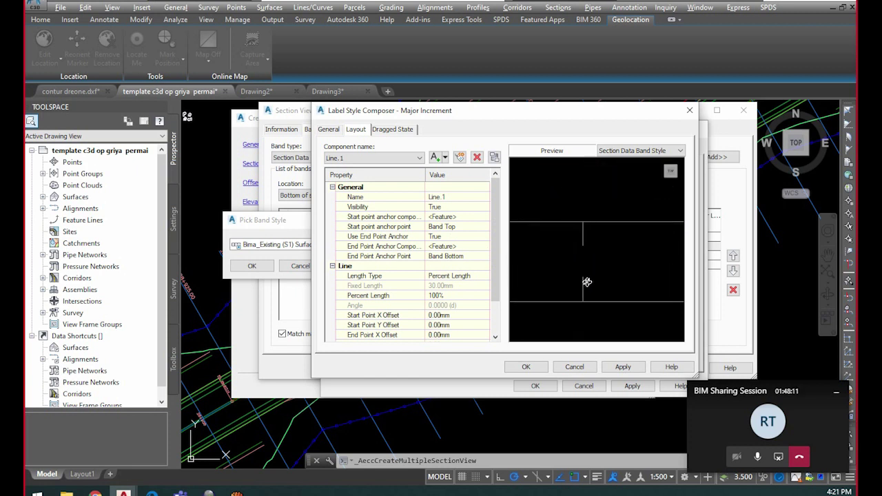
Review Line.1's anchor, length, offset and colour properties, then close the Bima_Existing (S1) Surface band style back to the band set
mouse_move(492, 217)
mouse_down()
mouse_move(501, 253)
mouse_move(504, 221)
mouse_up()
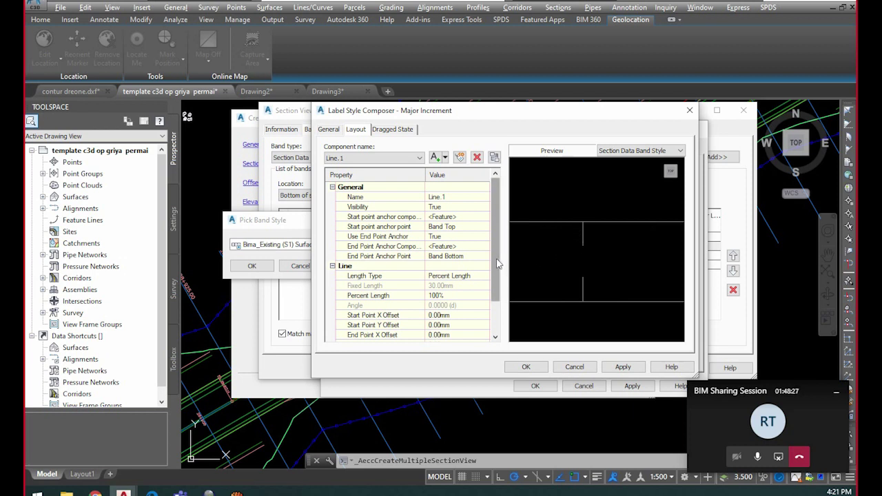
drag(499, 264, 500, 285)
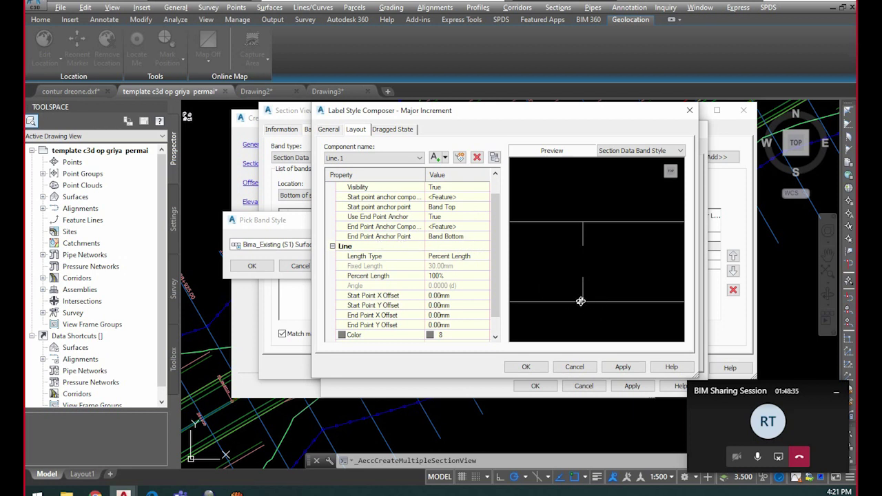
click(456, 227)
click(484, 228)
click(482, 228)
click(483, 198)
drag(493, 216, 495, 237)
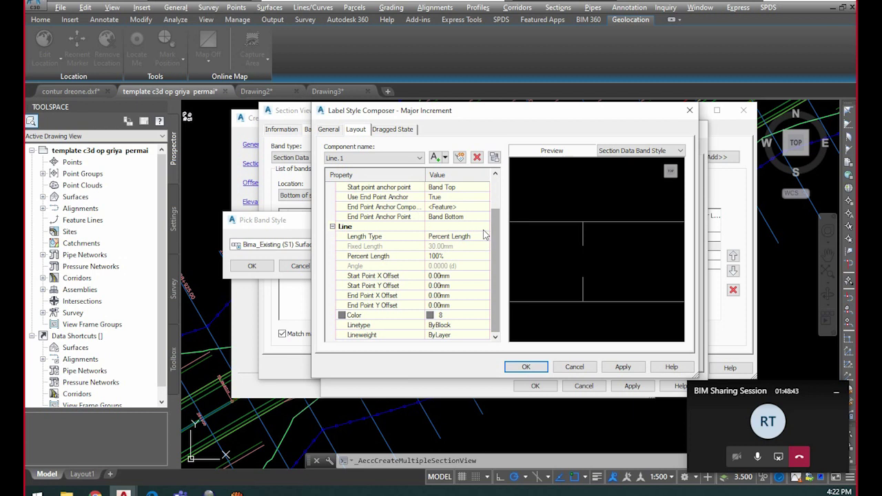
scroll(577, 266, down, 7)
middle_drag(644, 271, 592, 281)
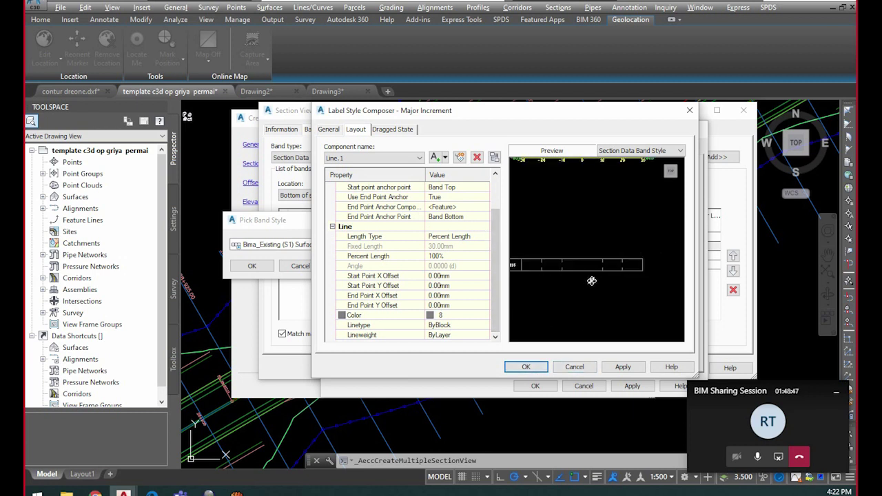
click(537, 367)
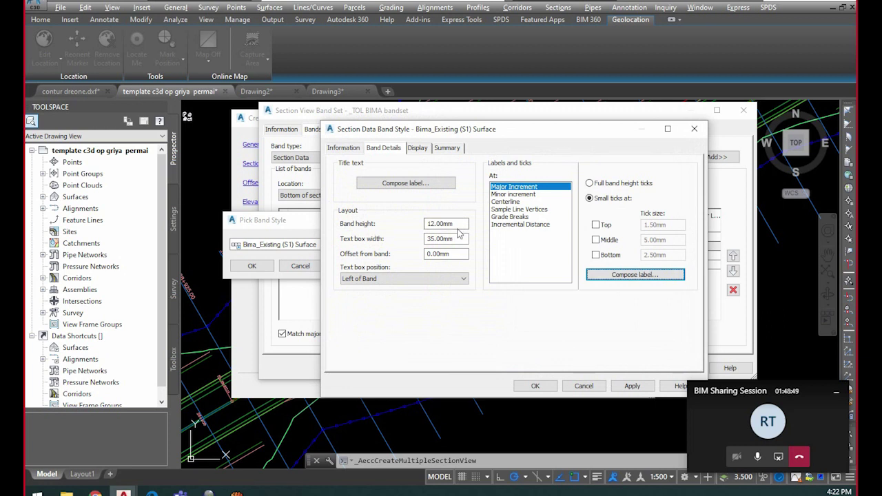
click(544, 390)
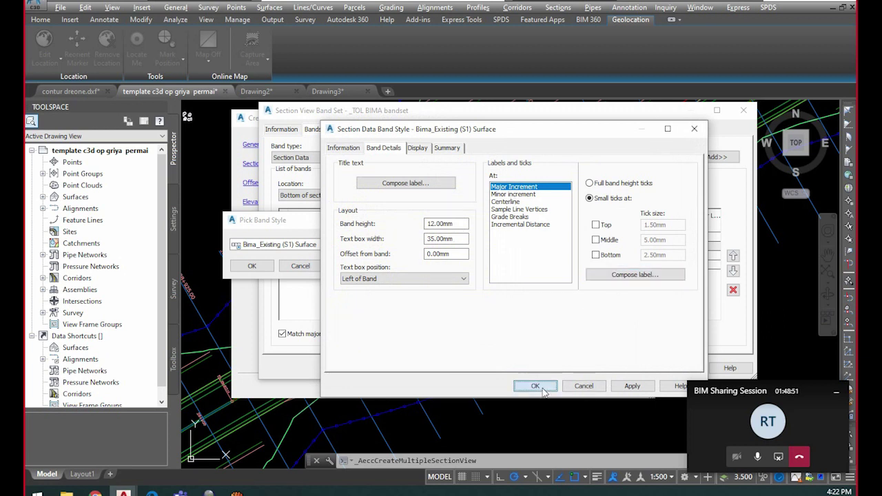
click(241, 264)
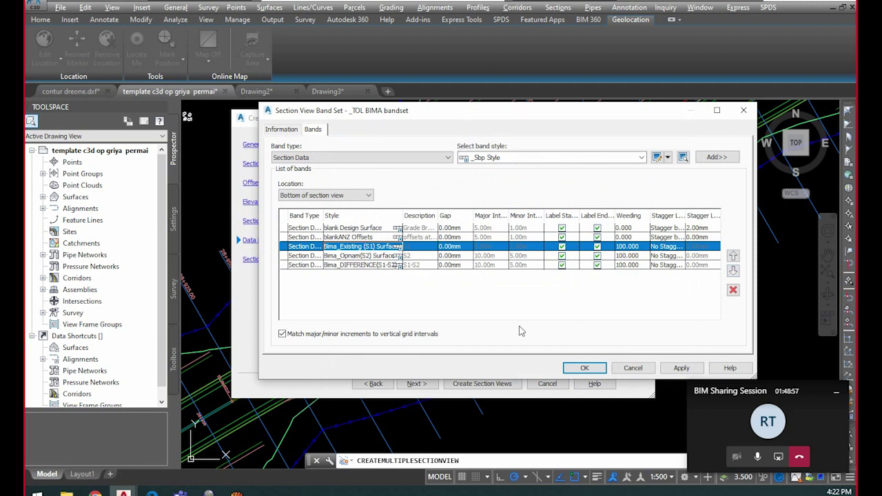
Open the Bima_DIFFERENCE(S1-S2) band style's details and its major increment label composition
click(377, 266)
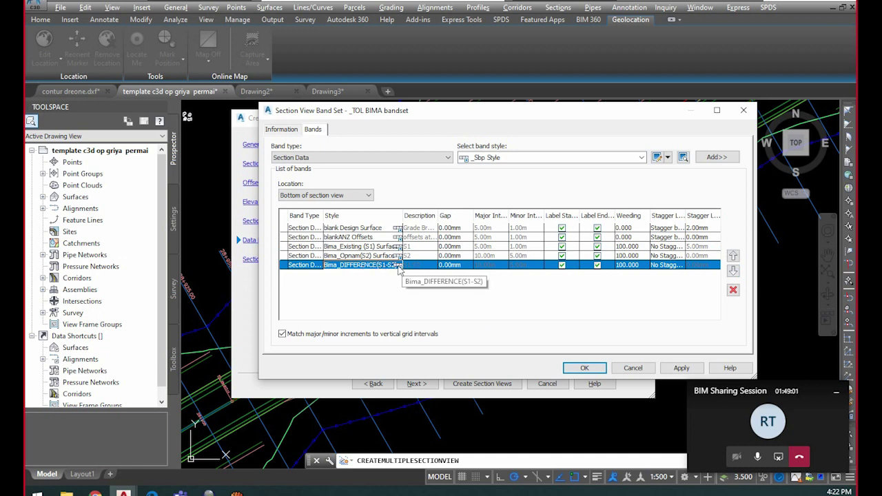
click(398, 267)
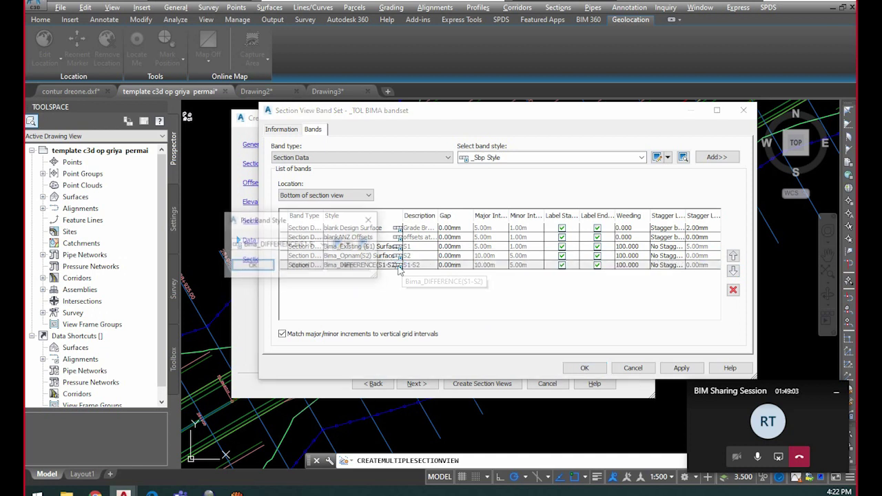
click(338, 245)
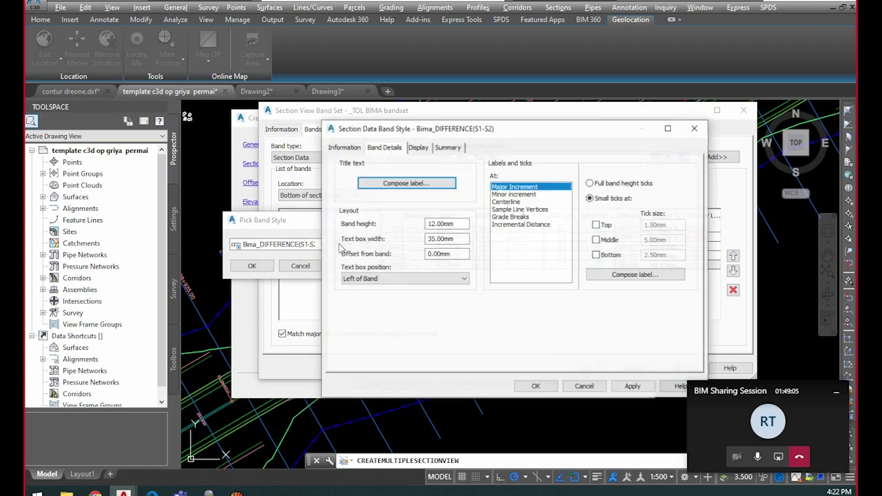
click(638, 275)
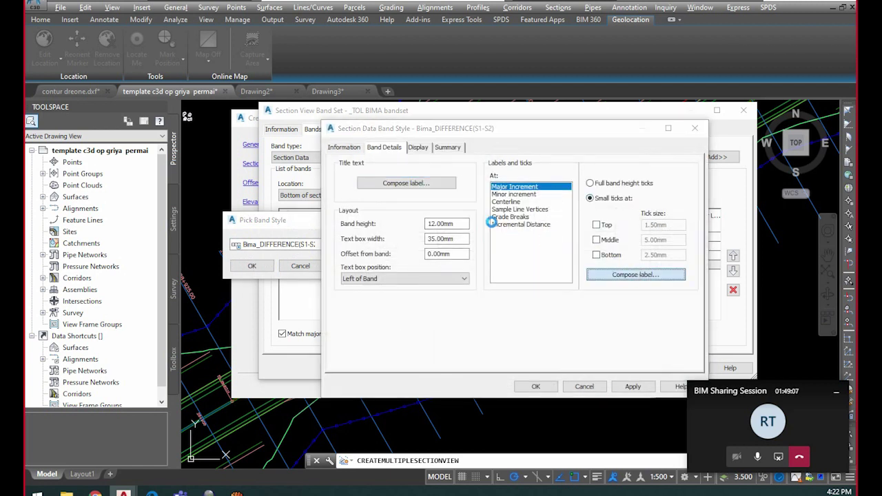
Examine the Section1 Elevation Minus Section2 Elevation expression and its modifiers in the contents of label component Text.1
click(410, 159)
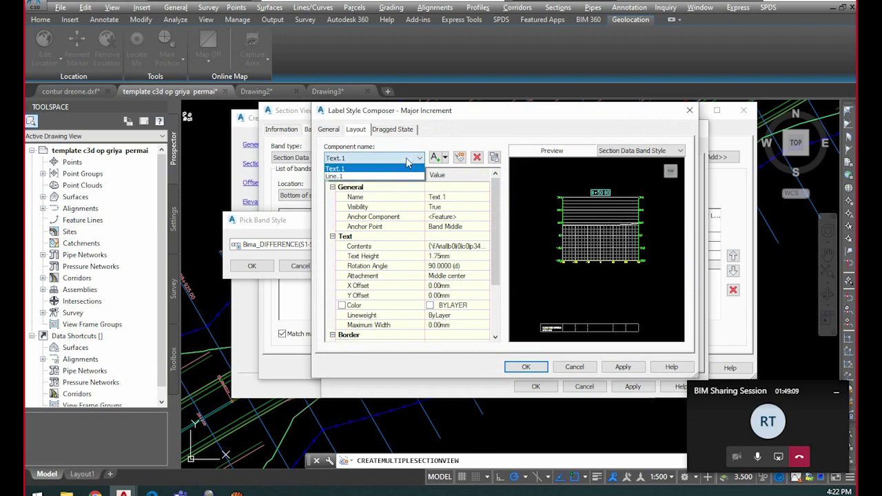
click(372, 168)
click(485, 246)
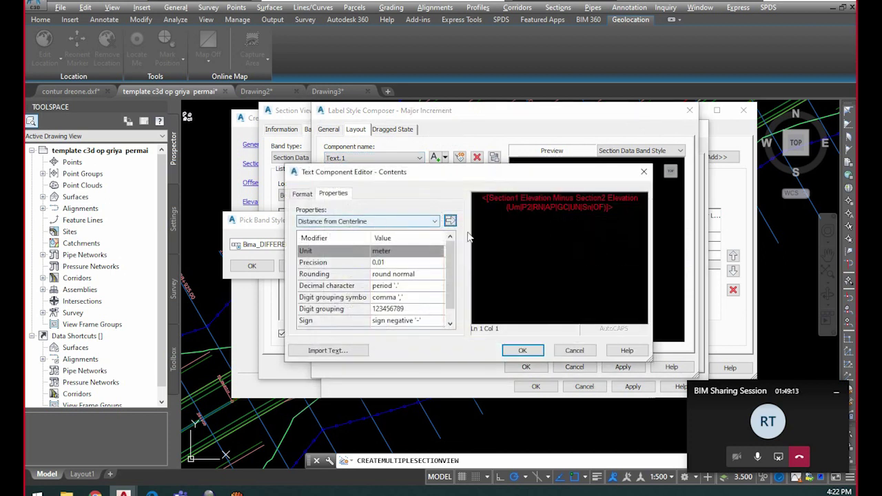
drag(525, 198, 607, 199)
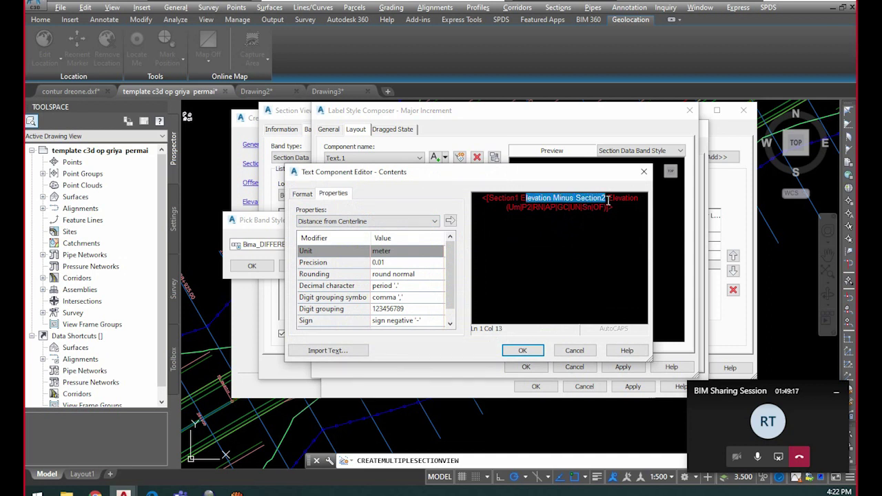
click(530, 198)
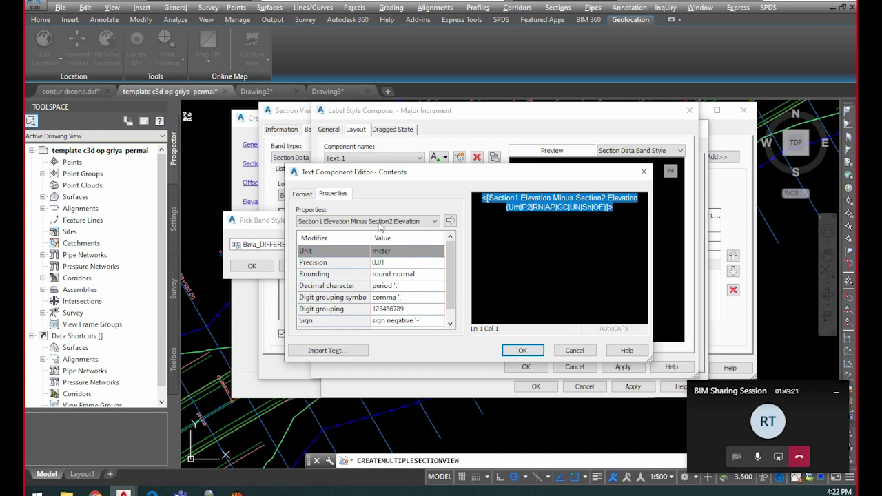
click(399, 224)
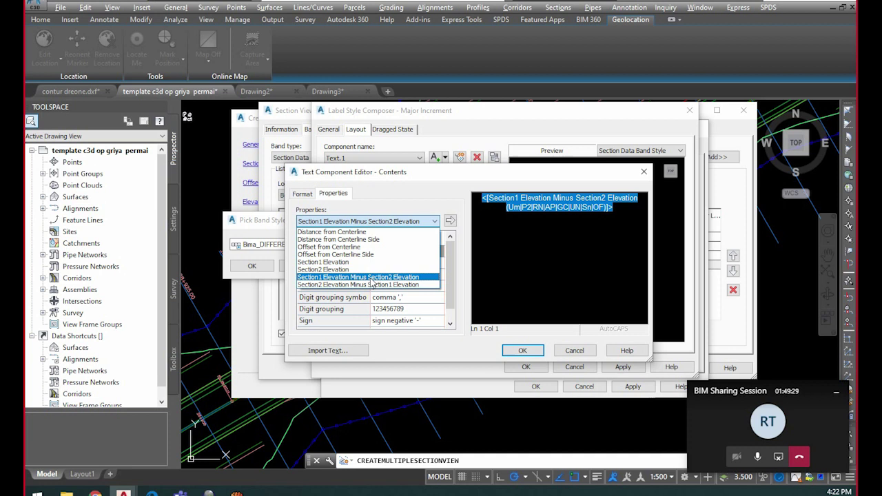
click(396, 280)
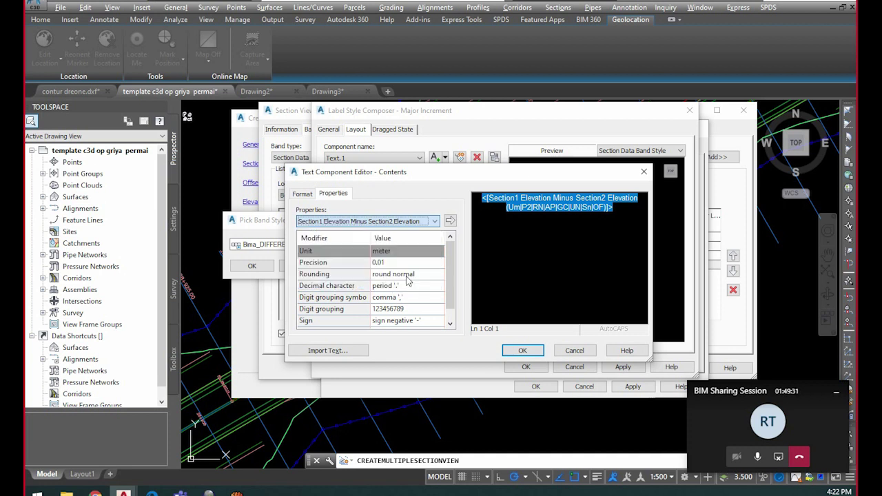
drag(453, 265, 452, 247)
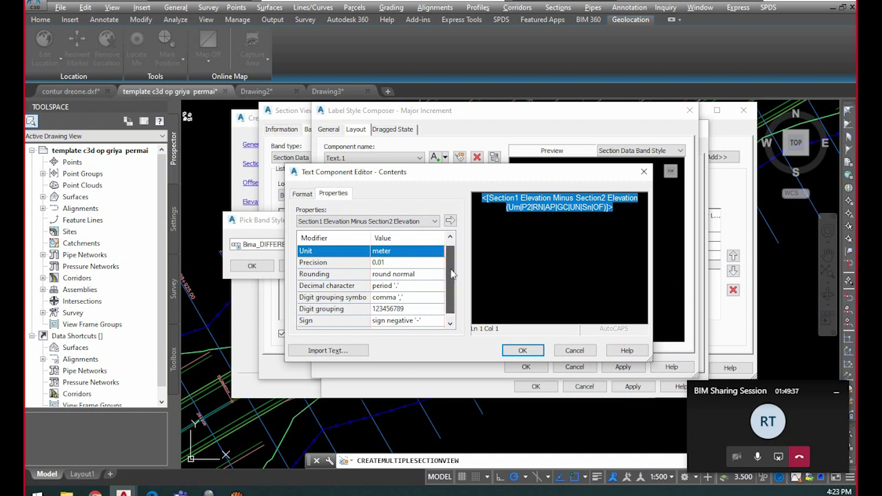
click(522, 350)
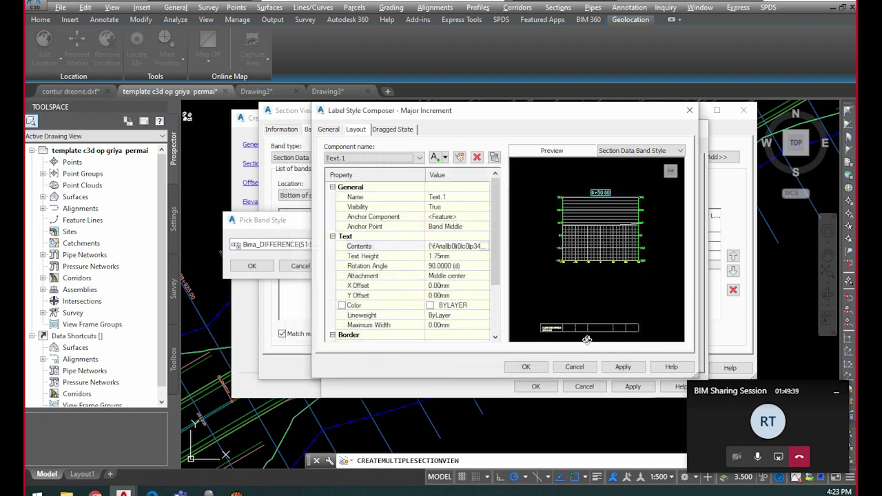
Show the difference label's Line.1 component, review its properties and inspect the band closely in the preview
click(419, 158)
click(374, 180)
click(404, 160)
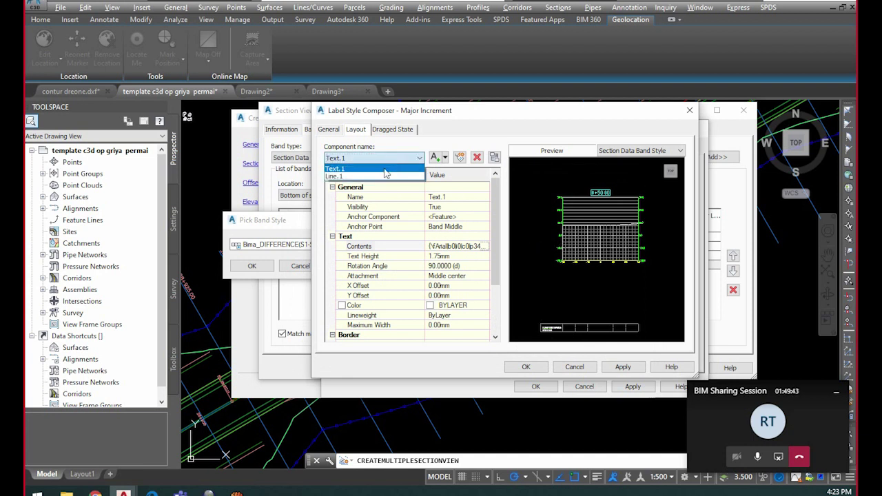
click(357, 178)
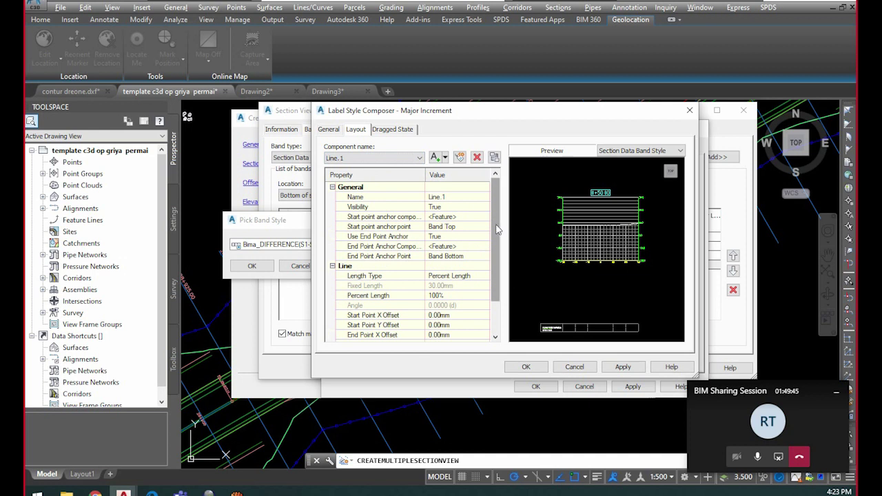
drag(495, 226, 501, 242)
middle_drag(613, 320, 614, 275)
scroll(564, 292, up, 3)
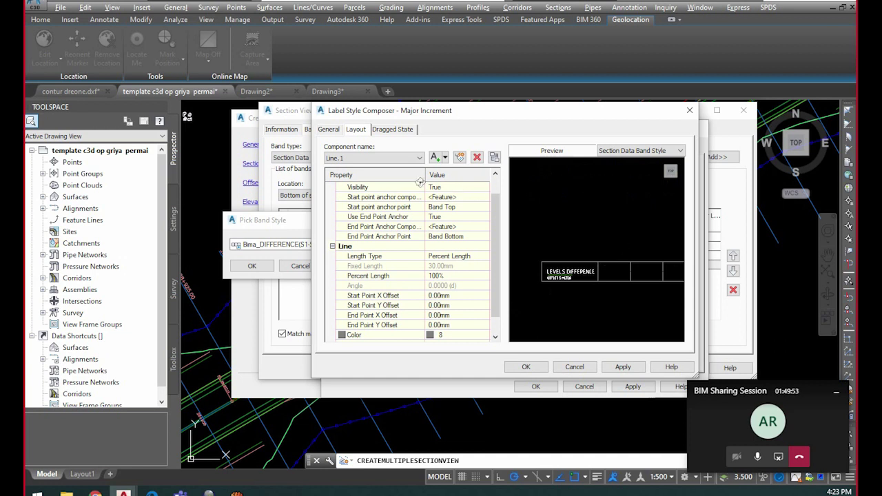
Reopen the contents of Text.1, review the list of available section properties and close the contents editor without changes
click(418, 157)
click(357, 176)
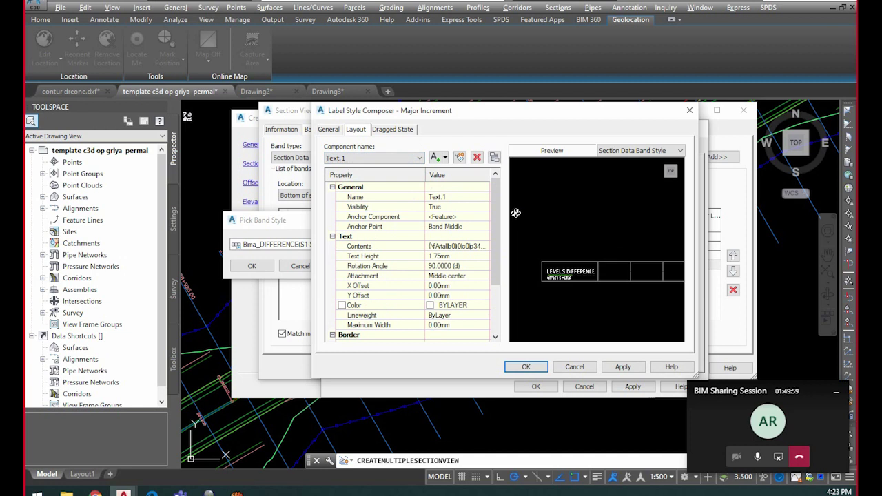
click(460, 246)
click(485, 246)
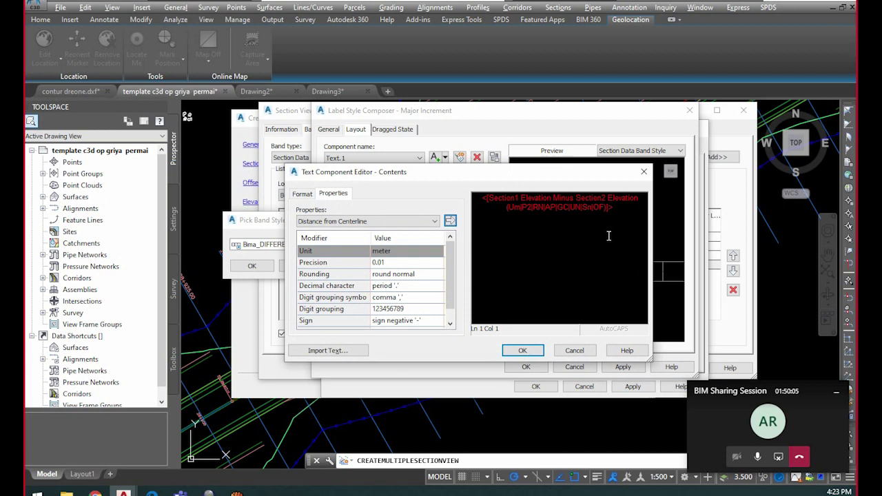
click(434, 222)
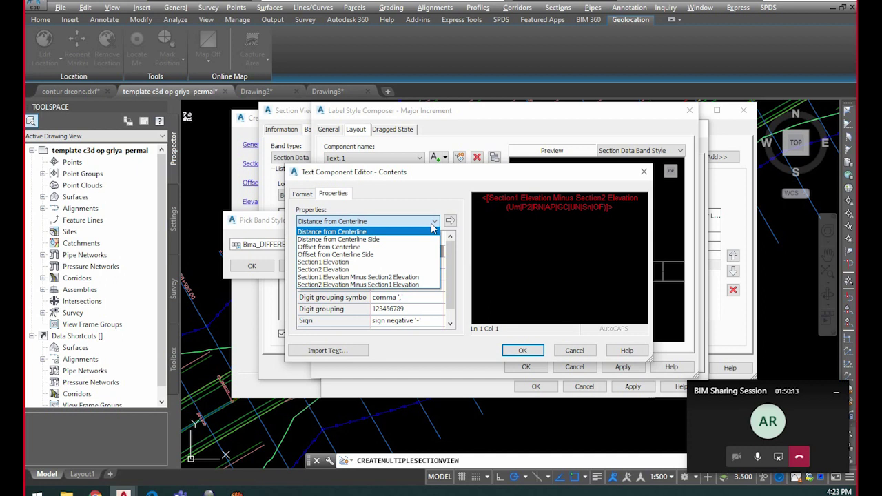
click(433, 223)
click(433, 223)
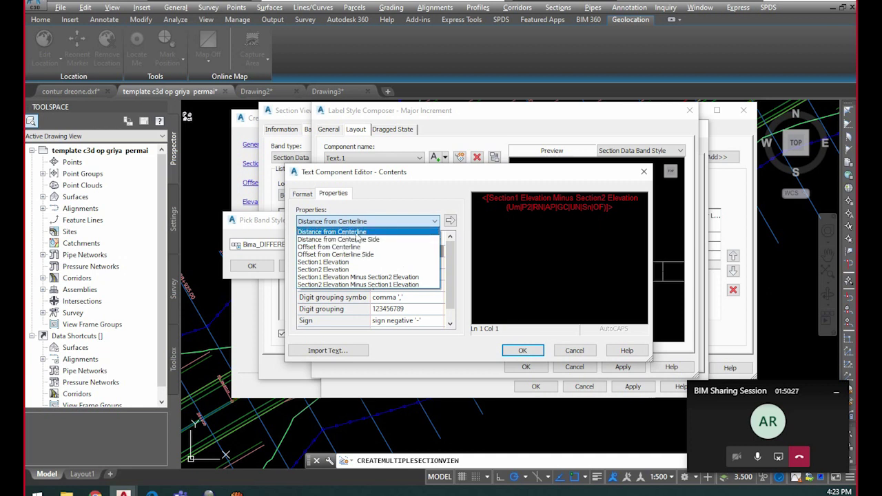
click(433, 224)
click(433, 223)
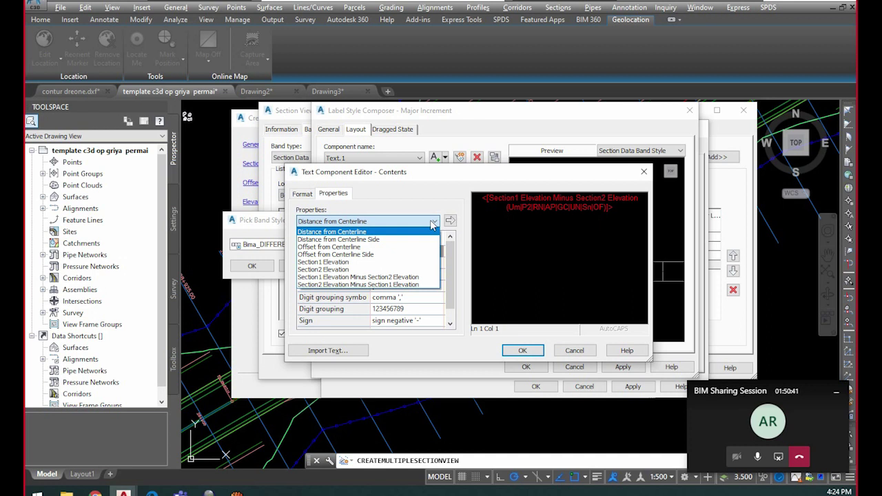
click(432, 223)
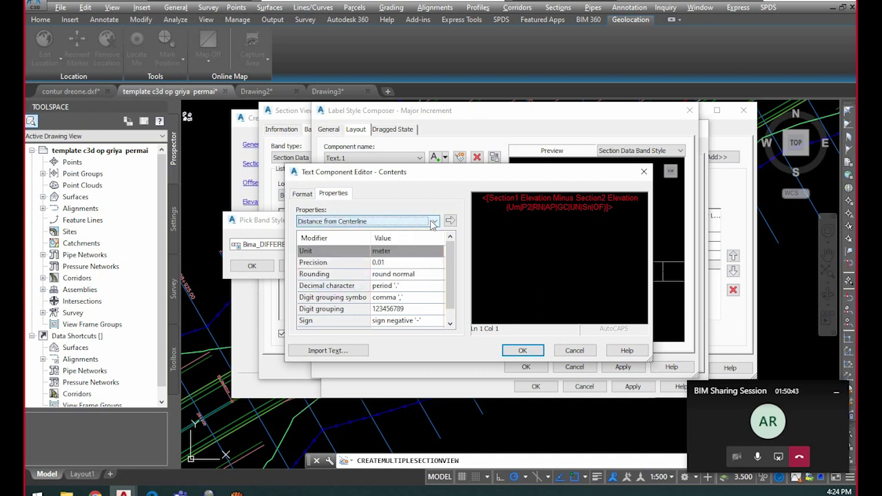
click(643, 174)
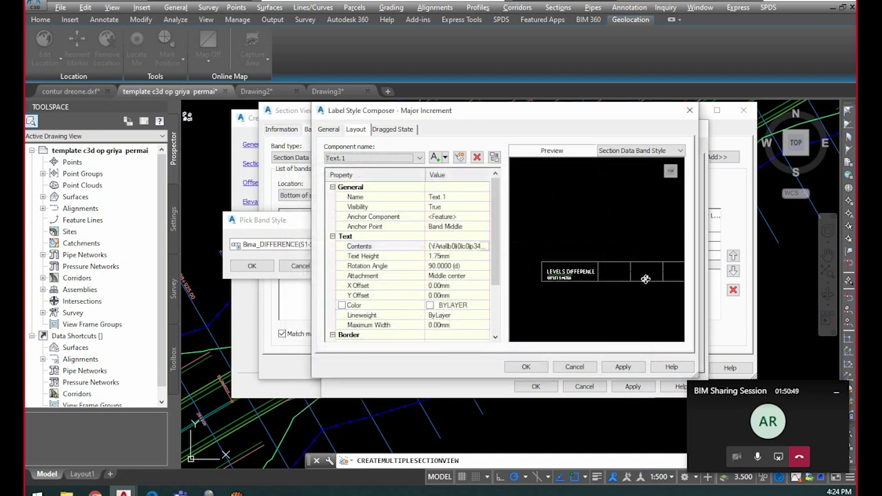
Close the major increment label composition and the Bima_DIFFERENCE(S1-S2) band style back to the band set
scroll(616, 276, up, 3)
click(526, 367)
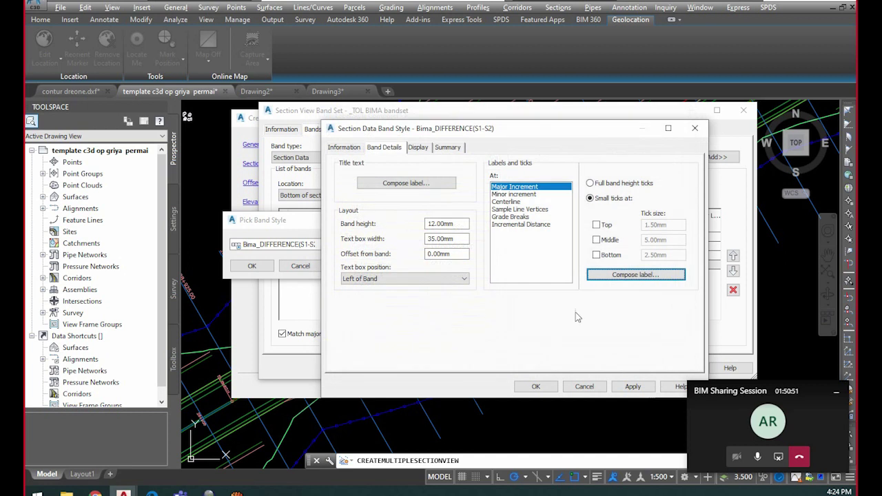
click(695, 128)
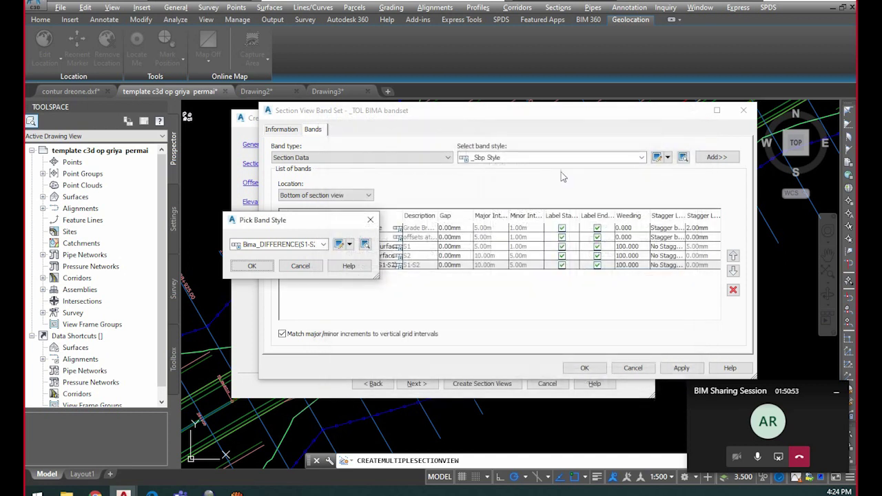
click(370, 221)
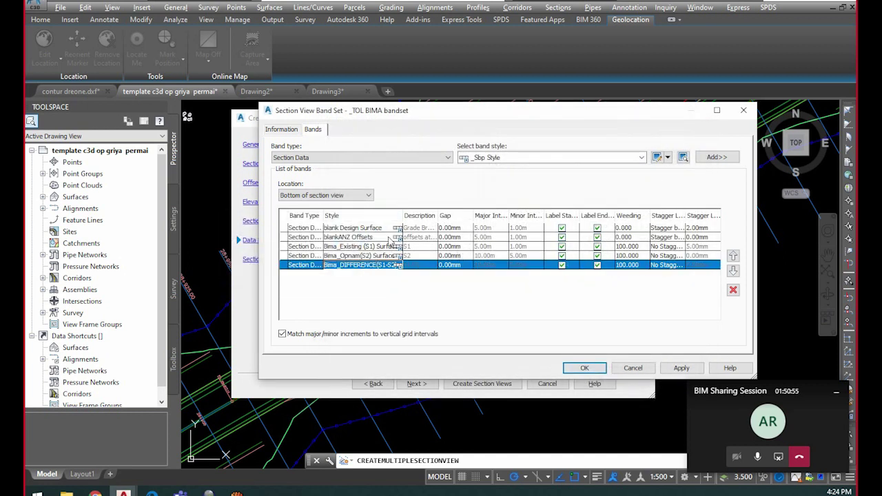
Compare the two blank band entries and open the blank Design Surface band style's major increment label composition
click(362, 229)
click(372, 237)
click(373, 230)
click(371, 236)
click(377, 231)
click(377, 236)
click(382, 231)
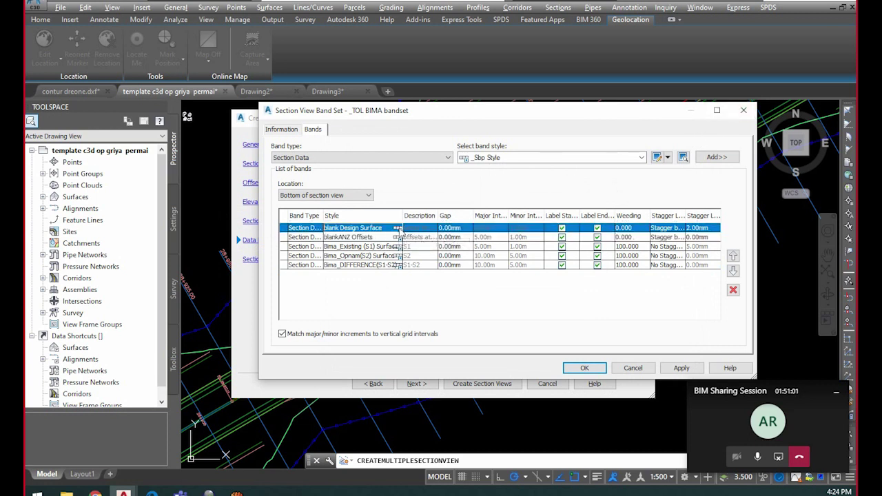
click(399, 228)
click(338, 245)
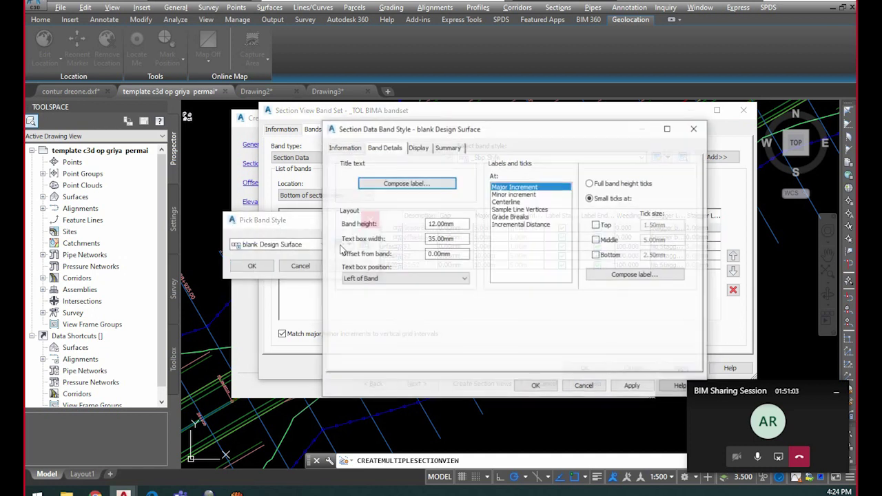
click(621, 275)
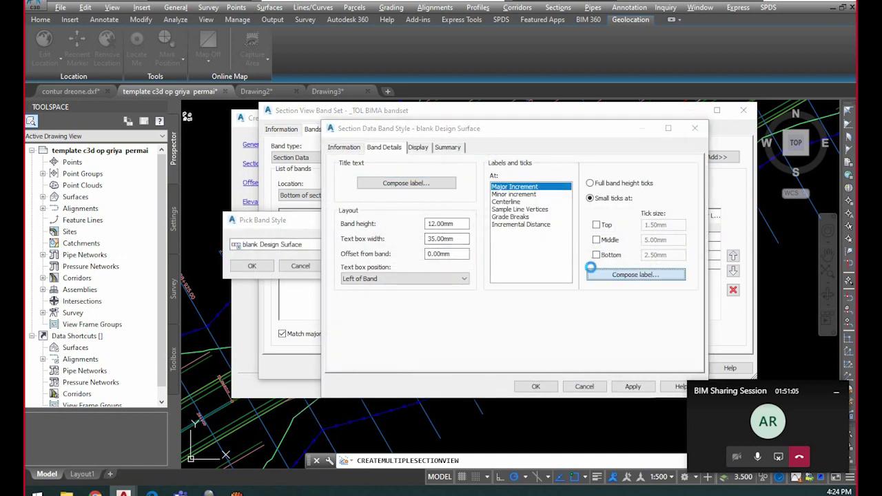
Inspect the blank Design Surface band closely in the label preview
middle_drag(588, 302, 588, 228)
scroll(588, 259, up, 4)
middle_drag(569, 259, 622, 264)
scroll(596, 264, down, 4)
middle_drag(608, 197, 606, 218)
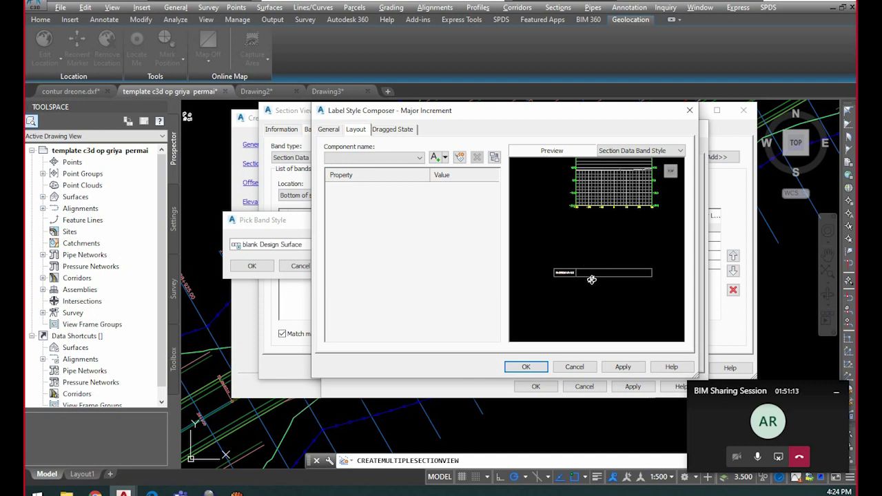
Close the blank Design Surface band style and the _TOL BIMA bandset back to the Data Bands settings
click(689, 111)
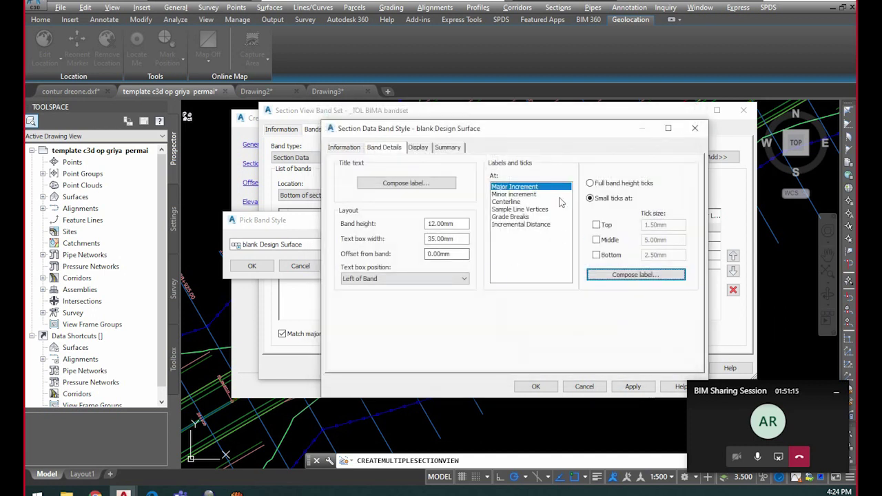
click(694, 127)
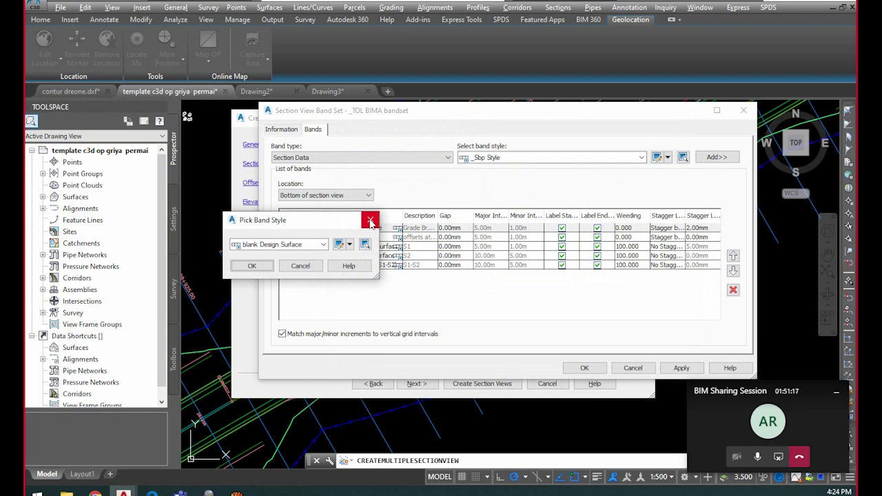
click(371, 220)
click(348, 238)
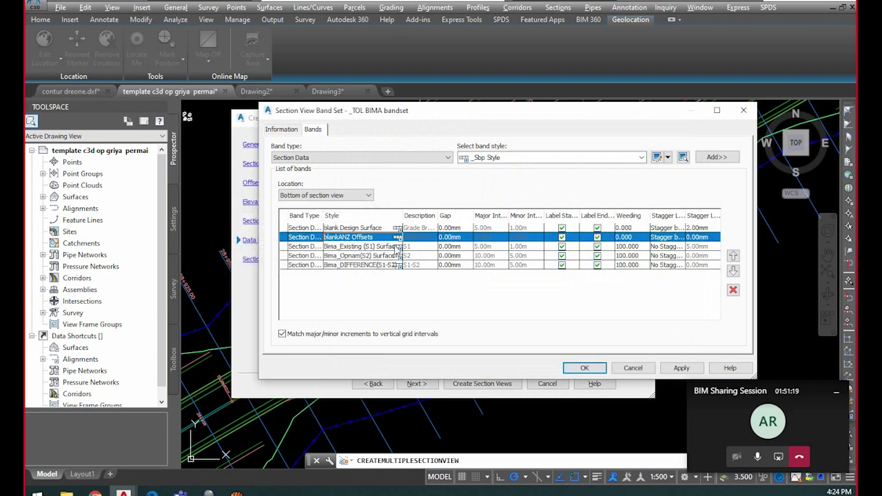
click(743, 111)
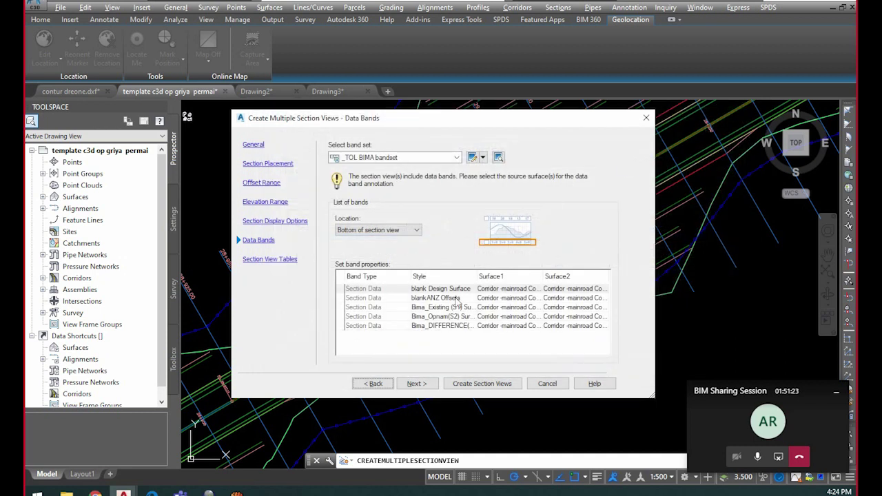
Look over the Section View Tables settings and go back to the Section Display Options
click(417, 384)
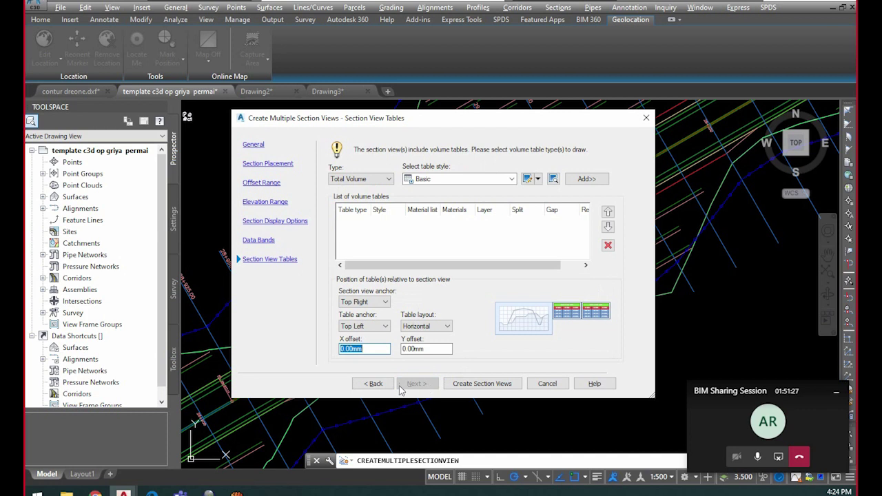
click(374, 384)
click(377, 384)
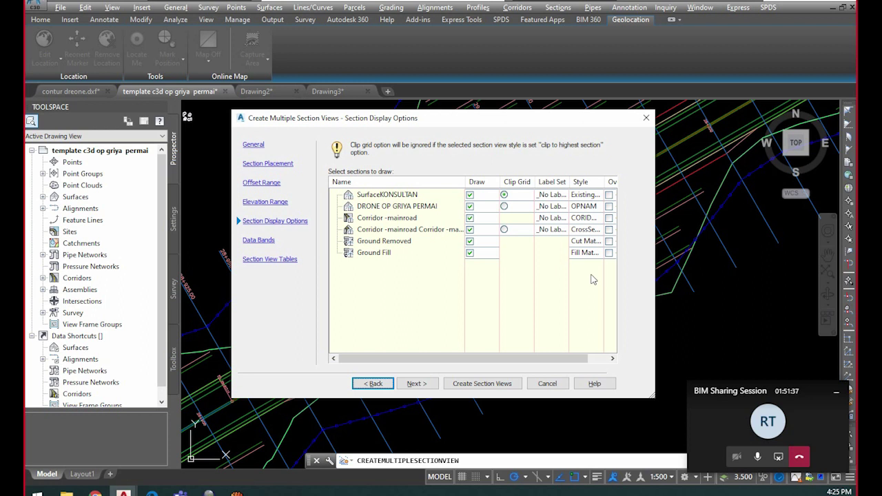
Cancel the multiple section view creation and bring the existing 0+050 cross section with its data bands into view
click(647, 119)
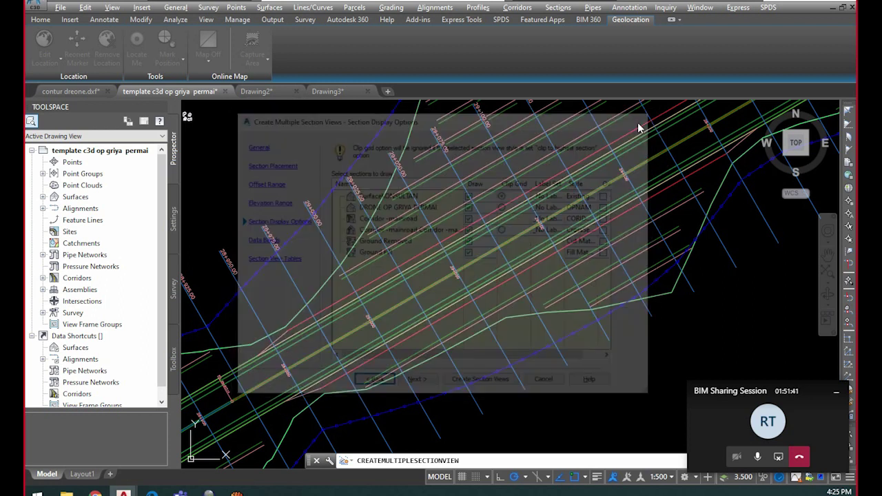
middle_drag(573, 213, 461, 235)
scroll(461, 236, down, 3)
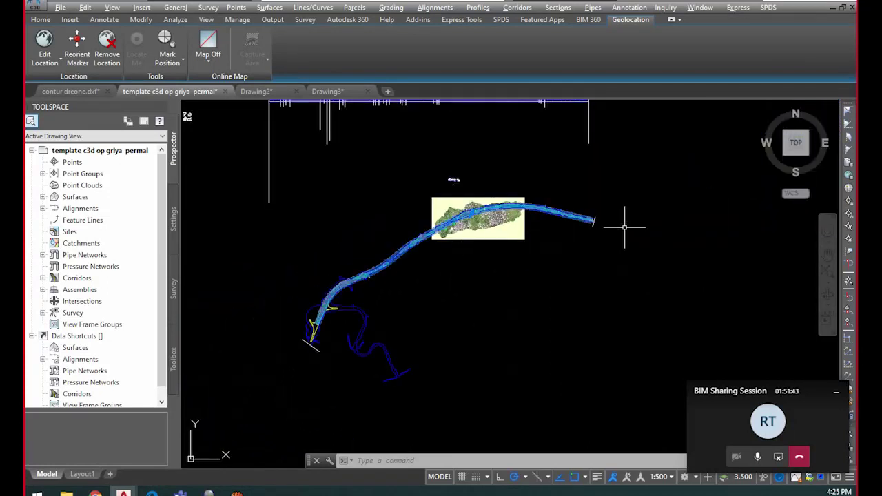
scroll(625, 228, down, 2)
middle_drag(625, 228, 508, 279)
middle_drag(648, 240, 593, 247)
scroll(572, 257, up, 10)
scroll(607, 265, up, 5)
scroll(489, 171, up, 2)
middle_drag(488, 170, 484, 169)
scroll(486, 186, up, 2)
middle_drag(489, 205, 516, 191)
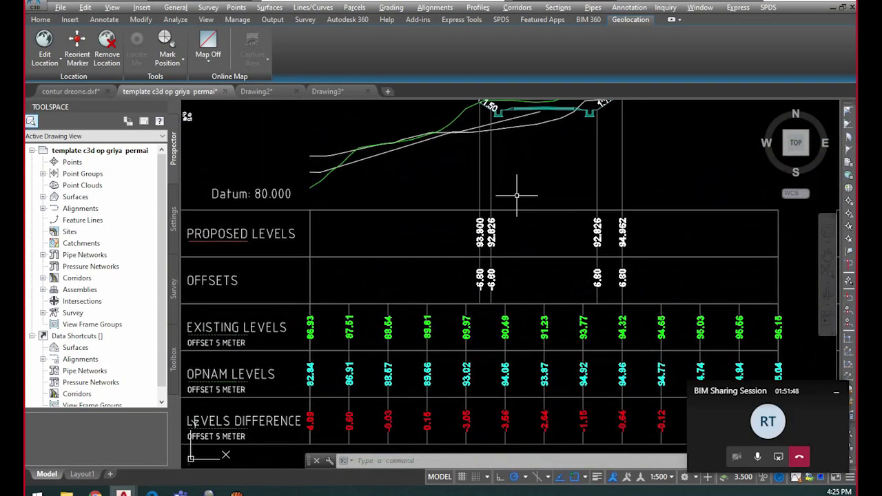
Select the corridor section at 0+050 and compare its slope edges with the proposed level and offset labels
click(491, 176)
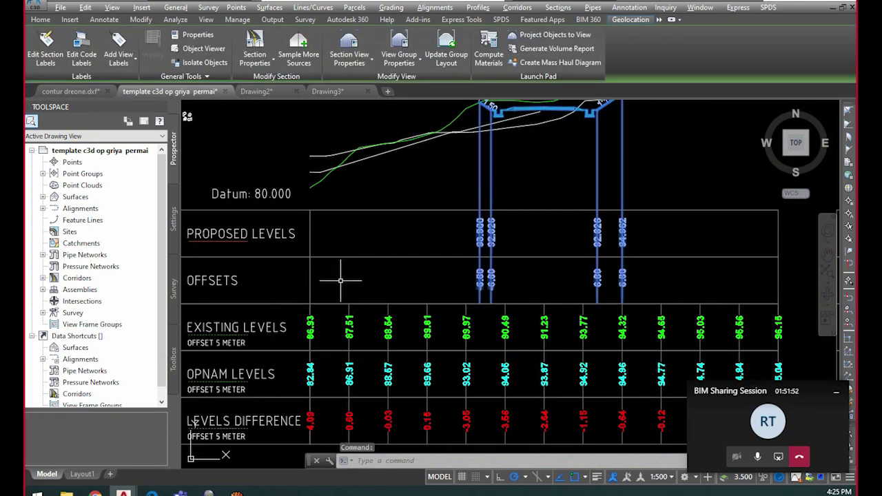
scroll(386, 252, down, 4)
scroll(462, 216, up, 5)
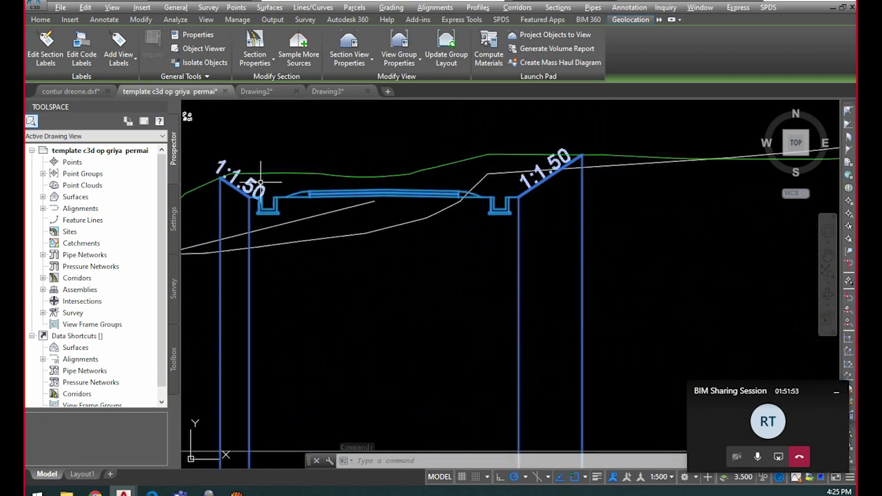
middle_drag(261, 183, 411, 178)
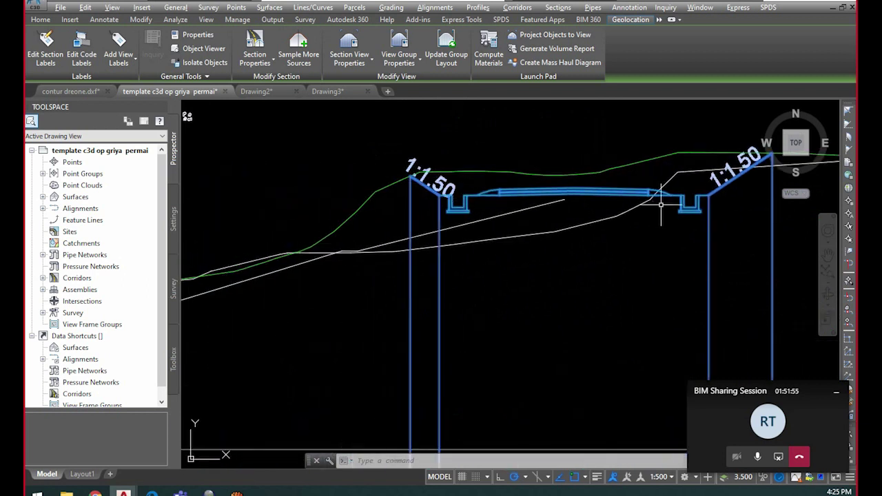
middle_drag(661, 206, 591, 200)
scroll(452, 276, down, 3)
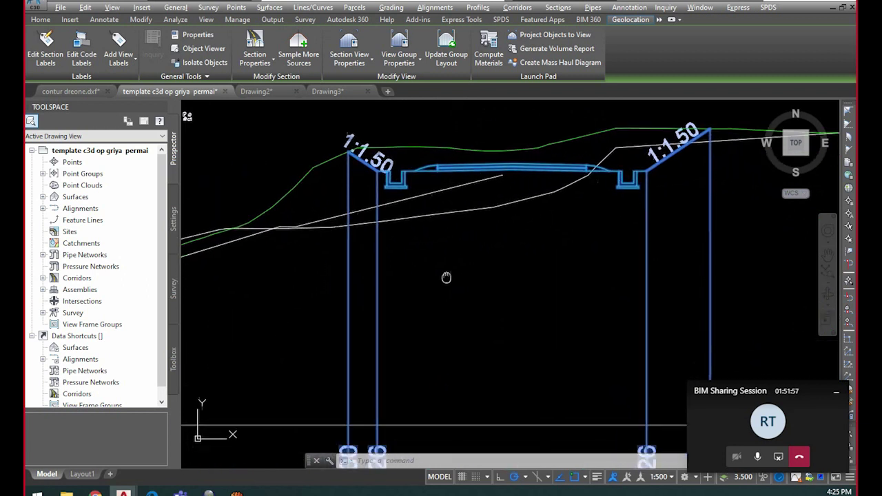
scroll(441, 317, up, 5)
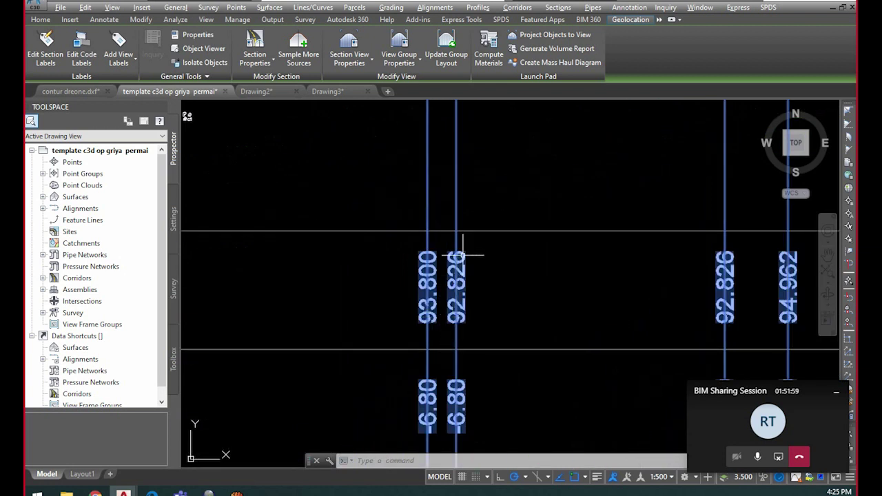
scroll(482, 227, down, 2)
scroll(500, 200, down, 3)
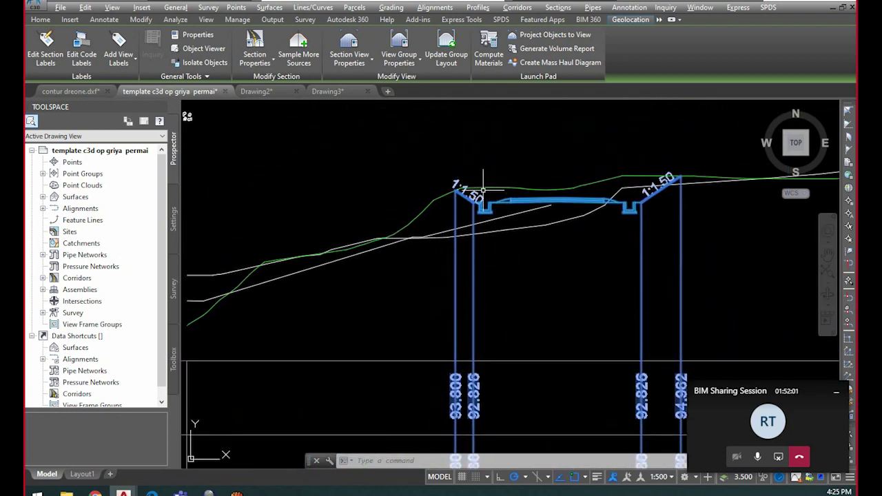
Inspect the offset and elevation where the 1:1.50 slope meets the ditch berm, and compare both sides of the road
scroll(458, 207, up, 5)
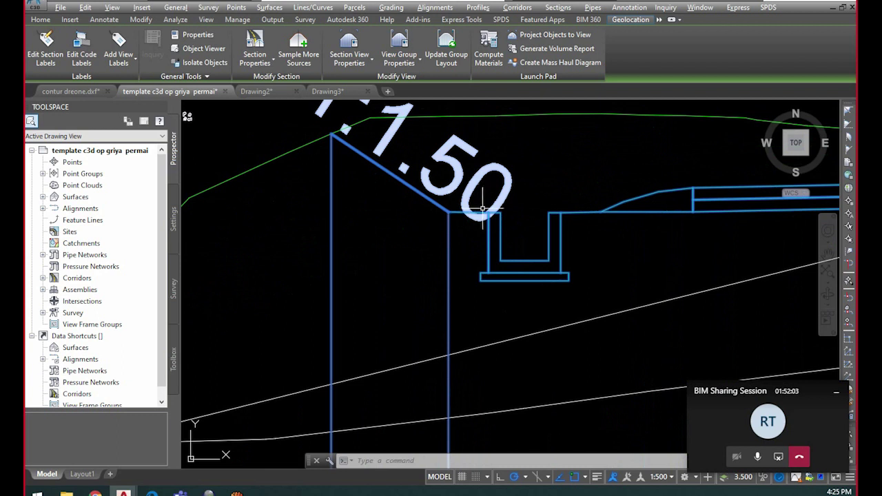
mouse_move(445, 211)
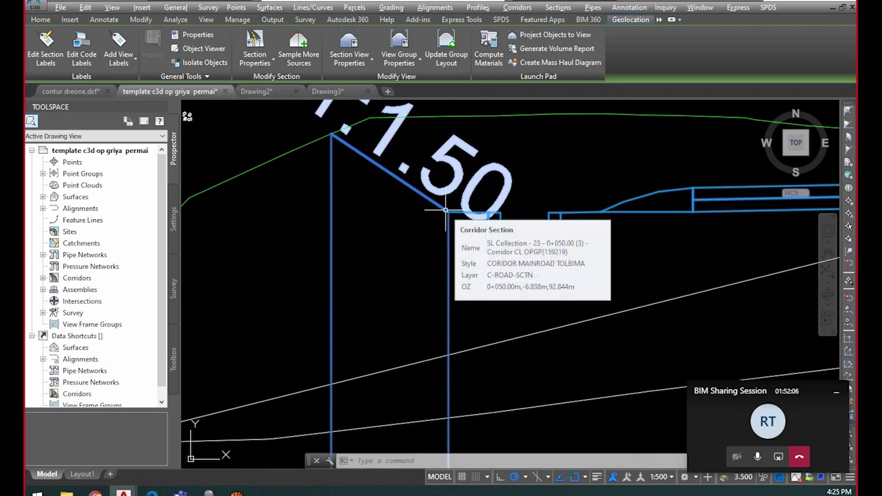
scroll(446, 211, down, 2)
scroll(561, 197, down, 3)
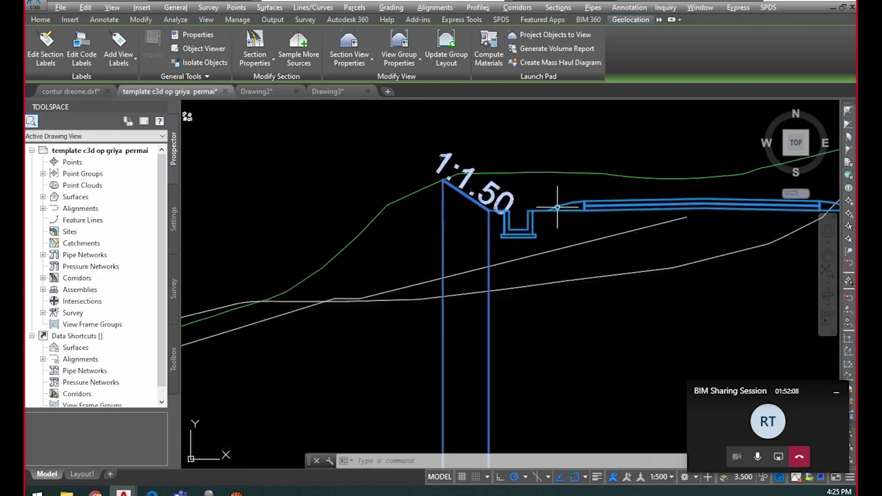
scroll(495, 208, down, 3)
scroll(590, 206, up, 3)
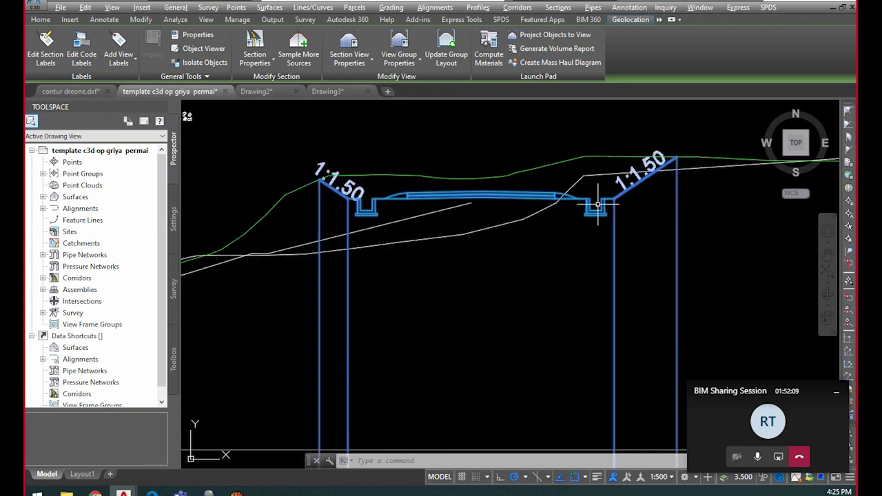
right_click(507, 194)
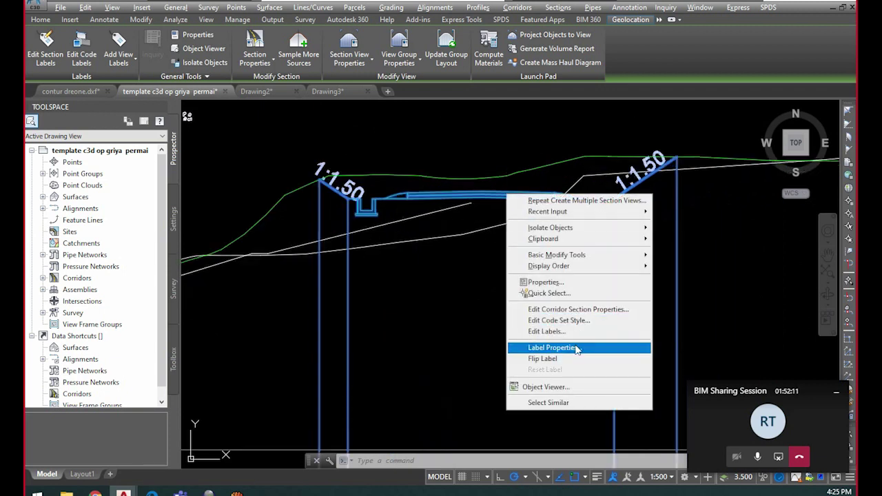
click(419, 269)
scroll(443, 283, down, 6)
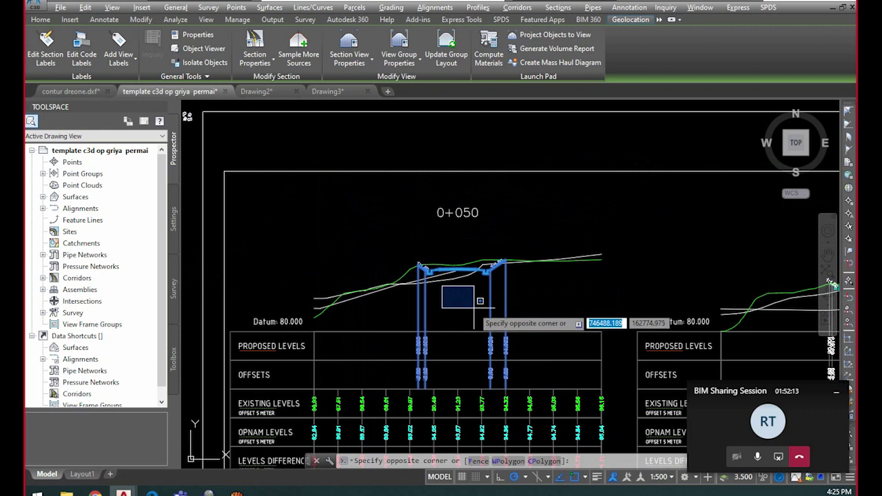
key(Escape)
key(Escape)
Find the 26+200 cross section and open the corridor section properties of its road section
scroll(473, 296, down, 6)
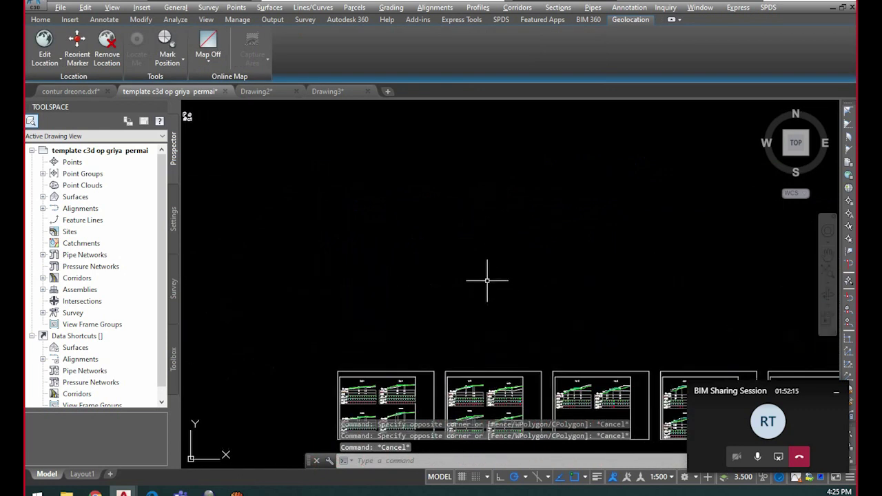
scroll(514, 185, up, 15)
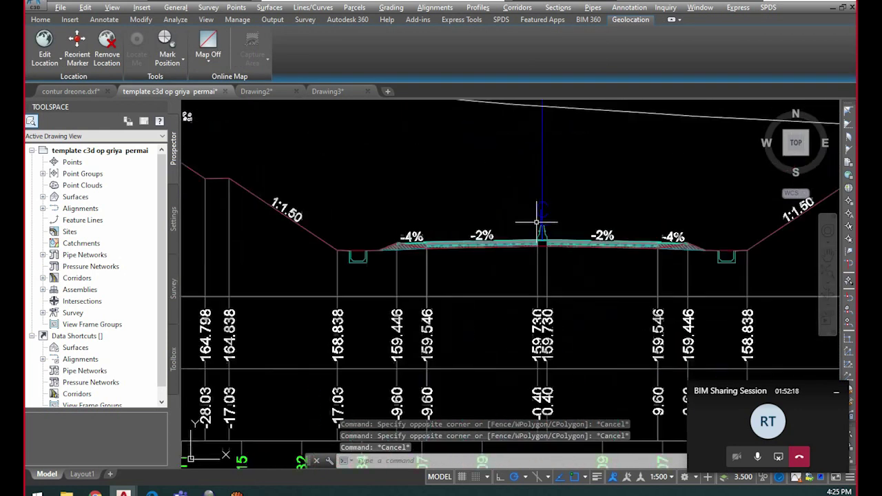
scroll(546, 226, down, 6)
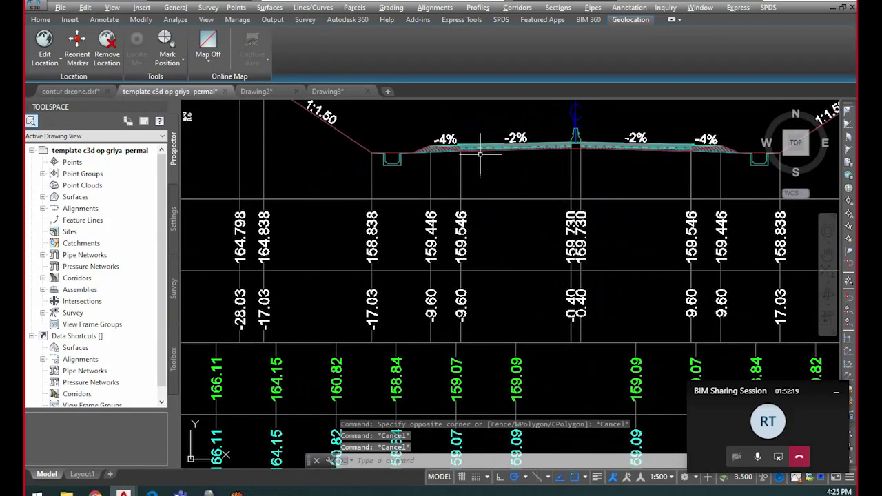
click(475, 147)
right_click(476, 146)
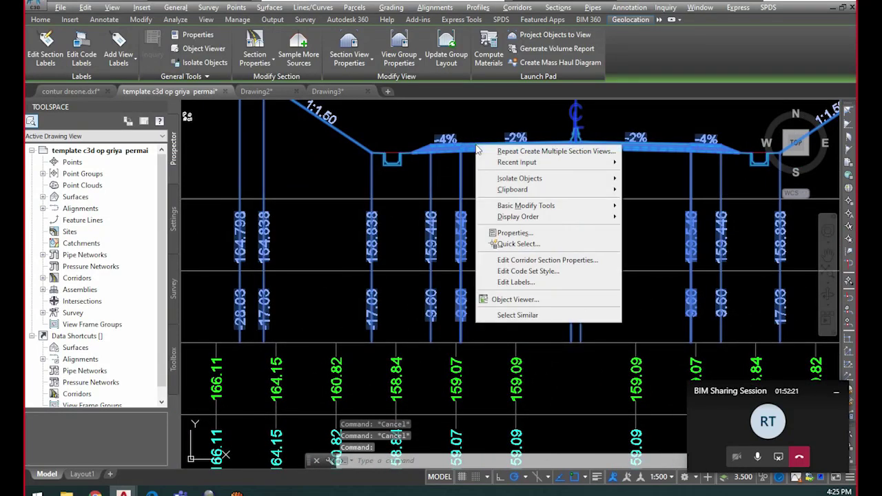
click(548, 260)
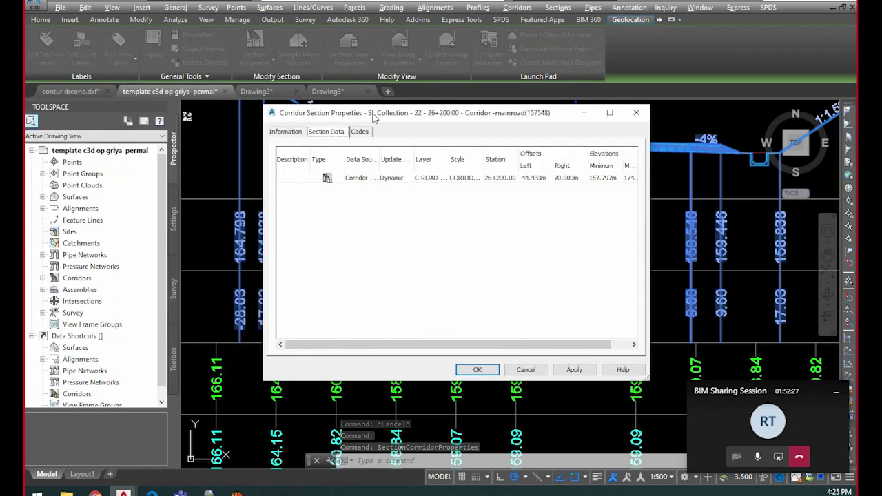
Review the styles and label styles of the link codes such as Pave and Pave1, and close the properties
click(364, 132)
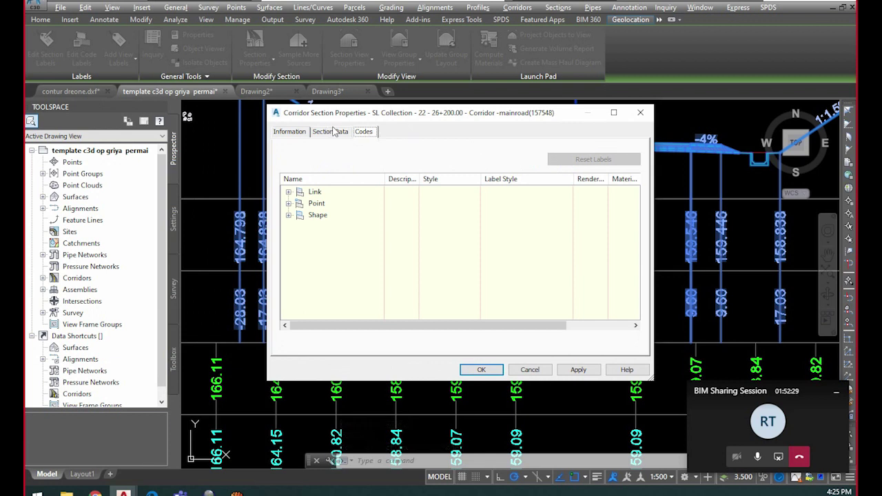
click(290, 192)
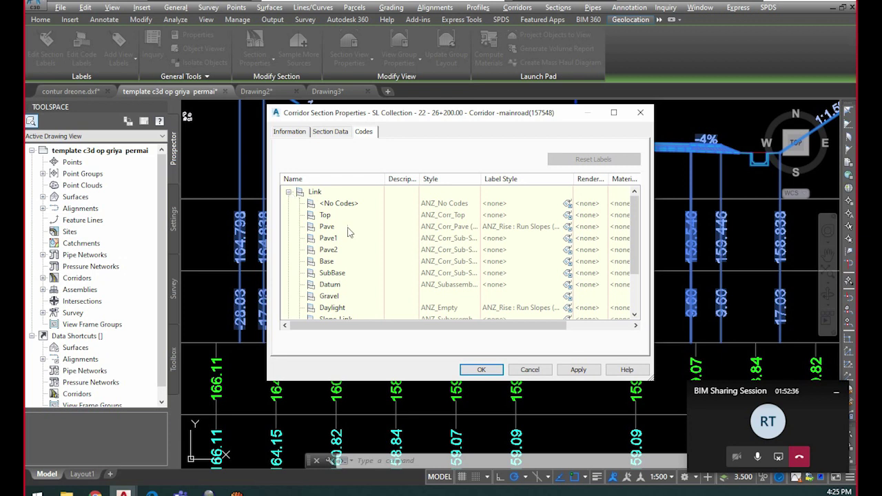
drag(530, 326, 454, 333)
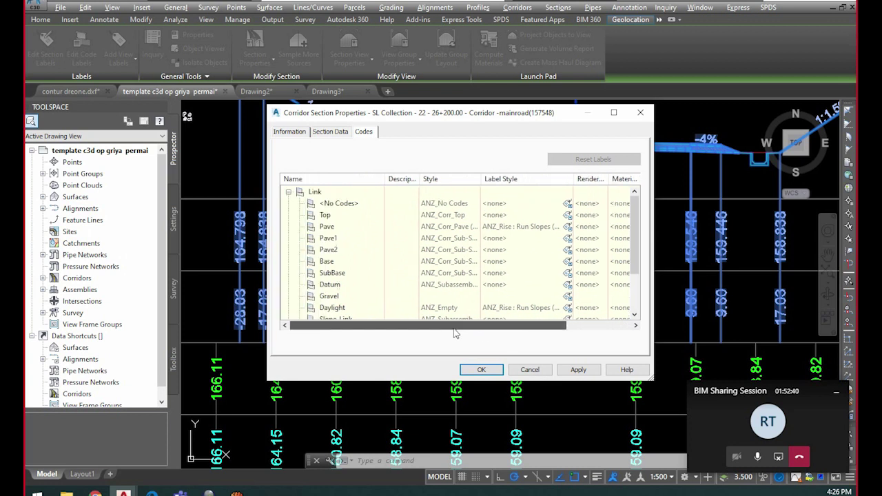
click(329, 227)
click(331, 239)
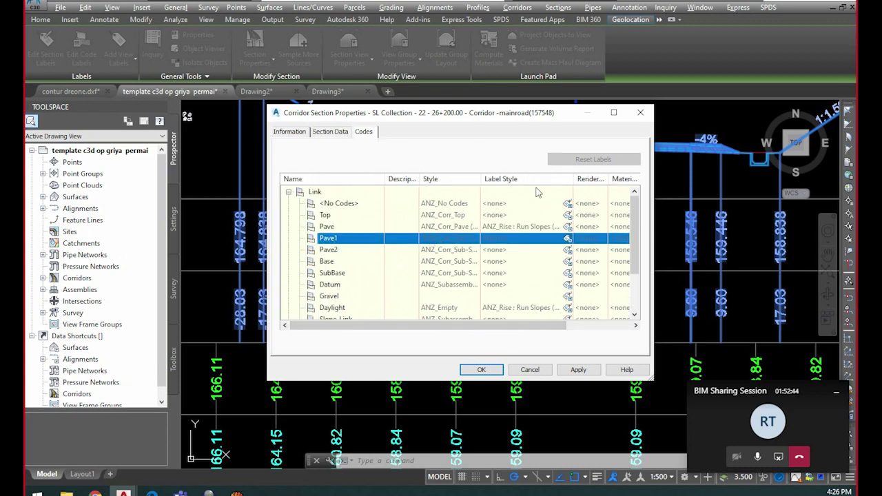
click(640, 112)
key(Escape)
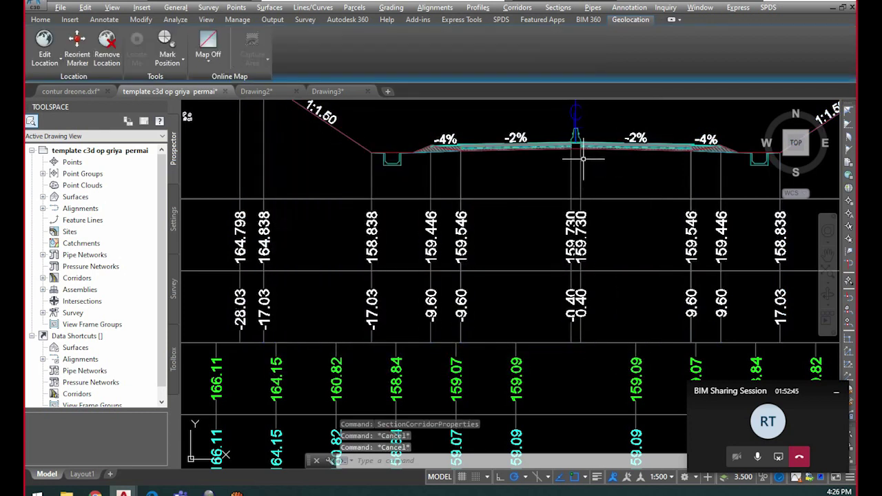
Reopen the 26+200 corridor section's properties, look over the available object styles and open the CORIDOR MAINROAD TOLBIMA code set style
click(583, 159)
right_click(581, 162)
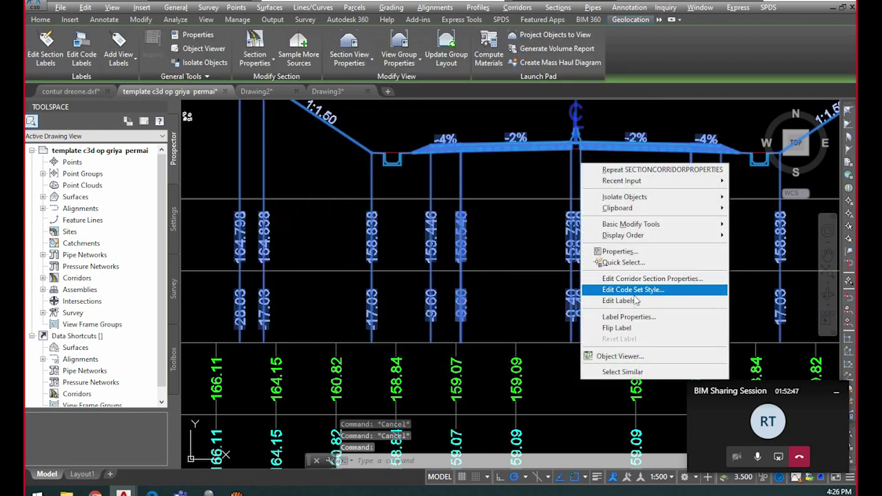
click(659, 280)
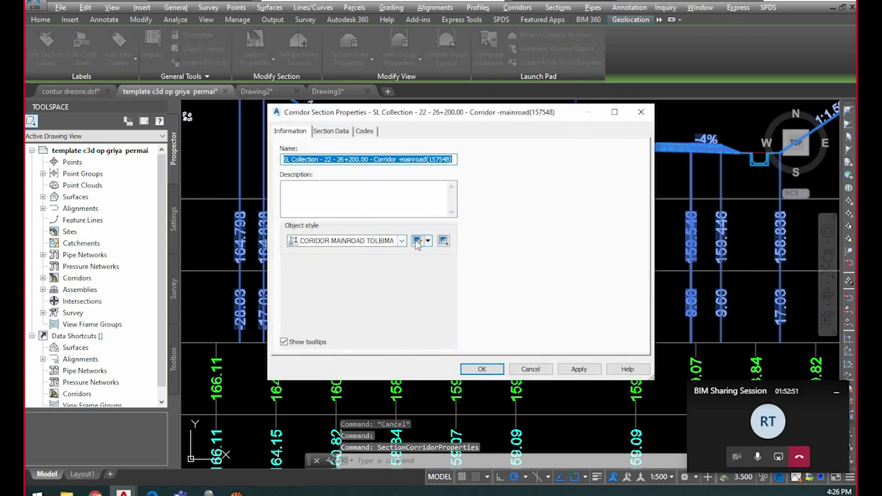
click(401, 241)
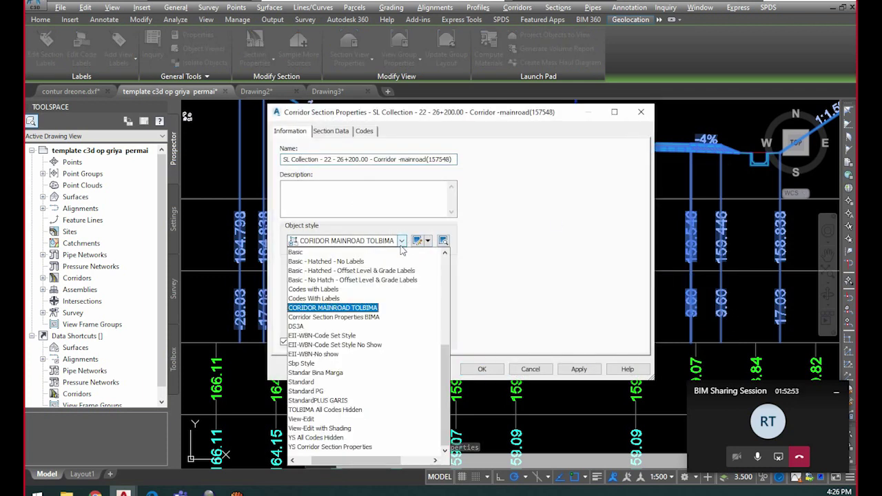
click(396, 258)
click(417, 240)
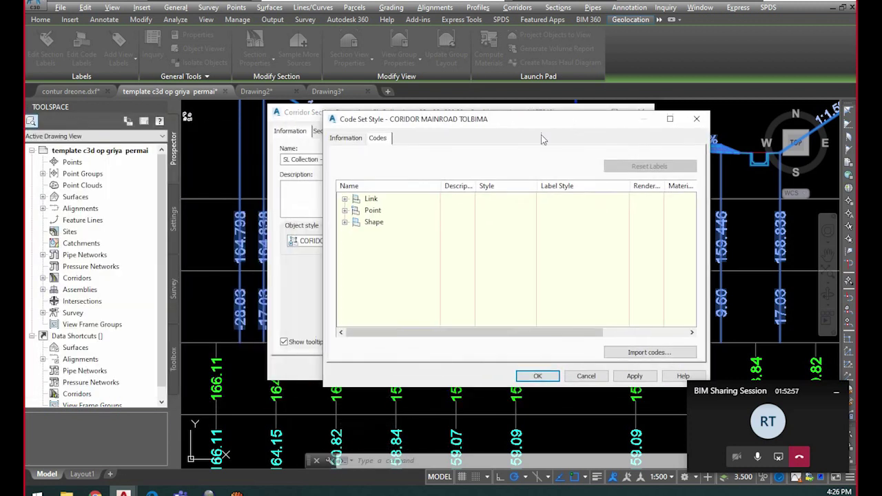
Examine the styles and label styles assigned to the shape and link codes in the CORIDOR MAINROAD TOLBIMA code set
click(345, 222)
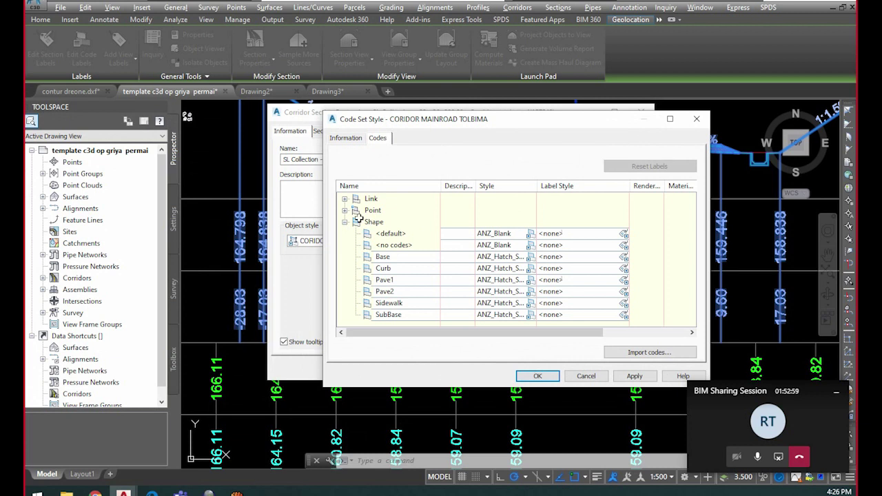
click(345, 198)
scroll(493, 233, down, 1)
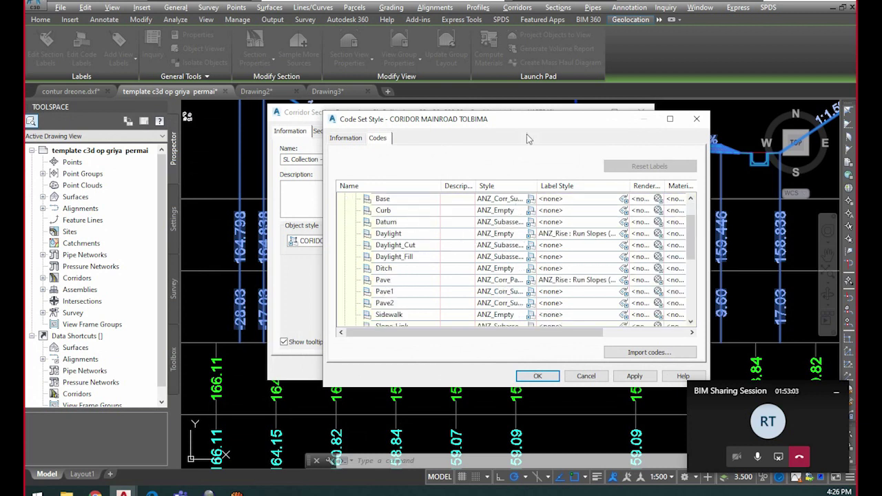
drag(527, 124, 506, 208)
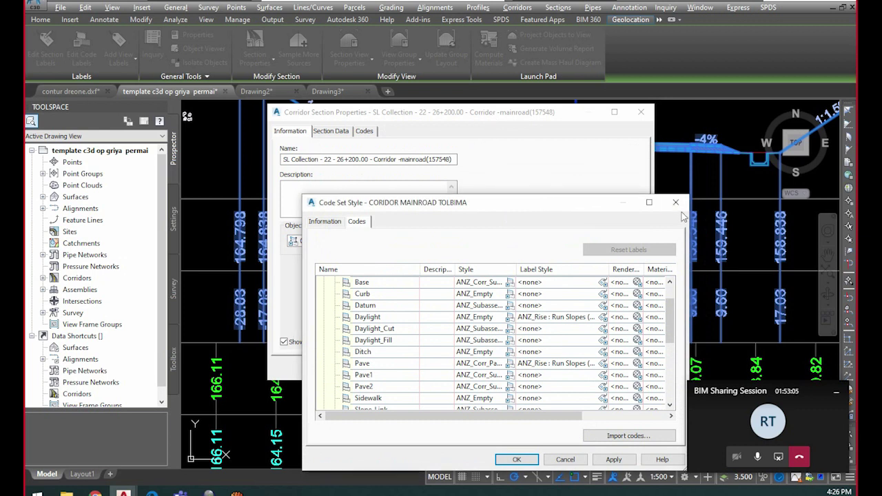
Close the code set style and corridor section properties without changes, and view the whole 26+200 cross section
click(675, 202)
drag(499, 112, 257, 165)
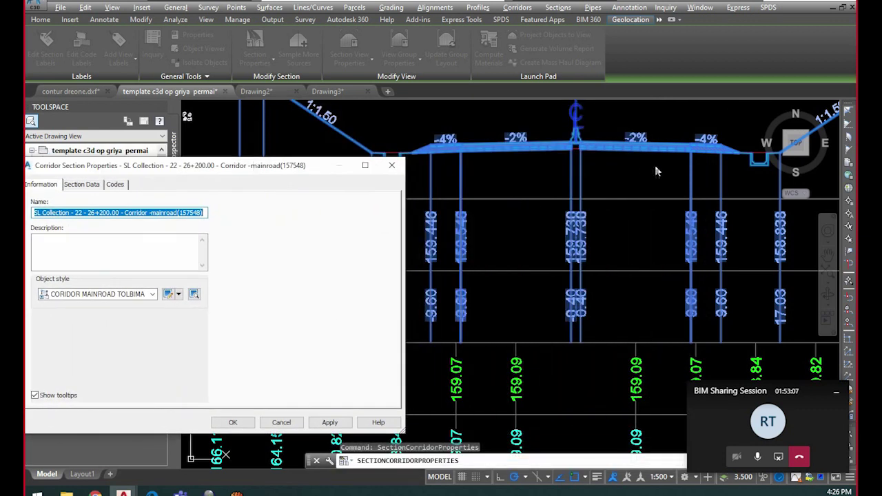
click(391, 165)
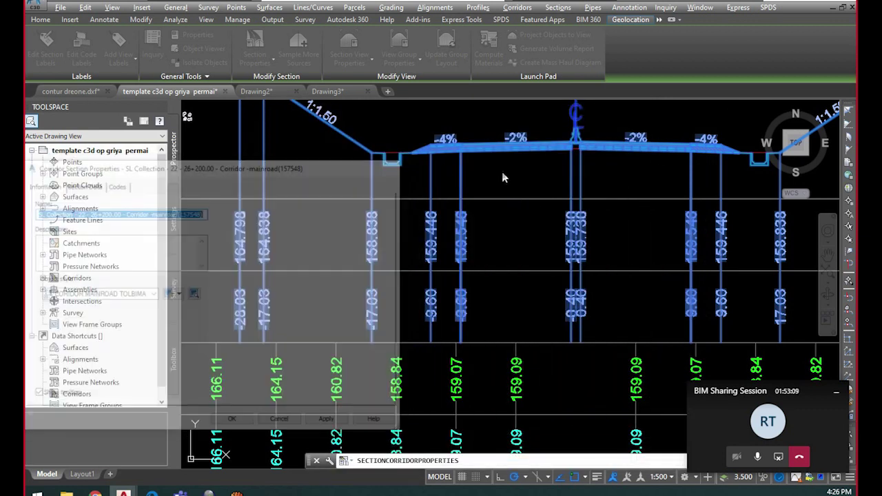
middle_drag(671, 202, 672, 222)
scroll(749, 281, down, 5)
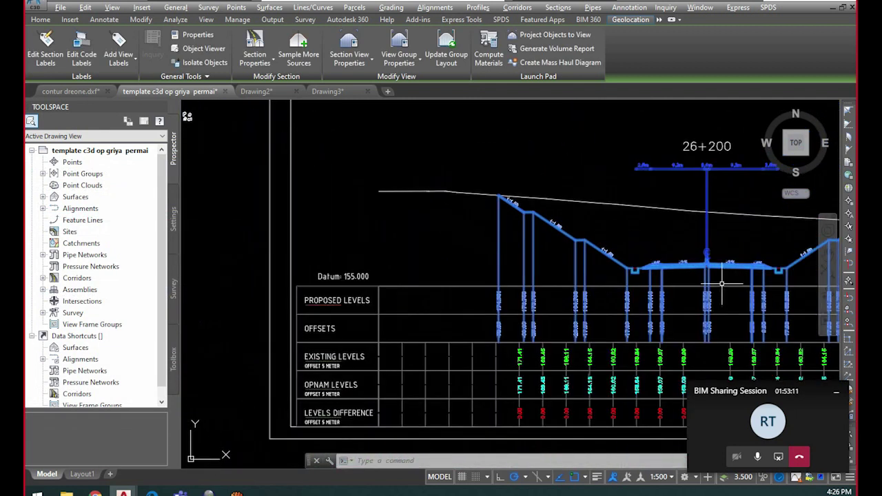
Reopen the 26+200 corridor section's properties, open the CORIDOR MAINROAD TOLBIMA code set style and expand its link codes
right_click(616, 243)
click(706, 358)
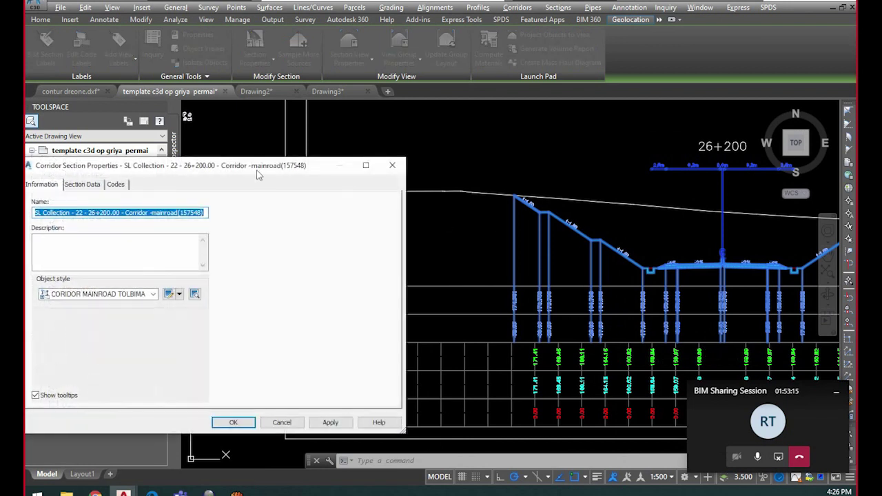
drag(256, 175, 288, 162)
click(200, 280)
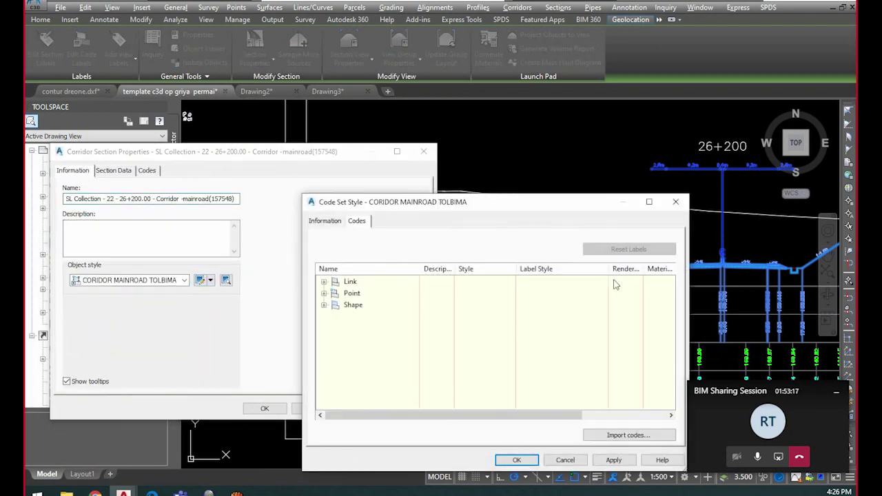
click(324, 283)
drag(432, 204, 211, 137)
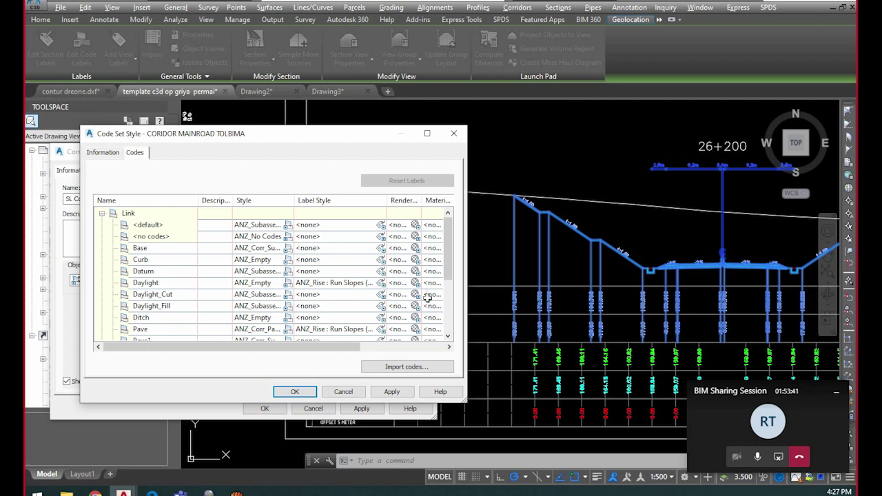
Open the label style assigned to the Daylight link code for editing and display its layout components
click(381, 282)
click(338, 245)
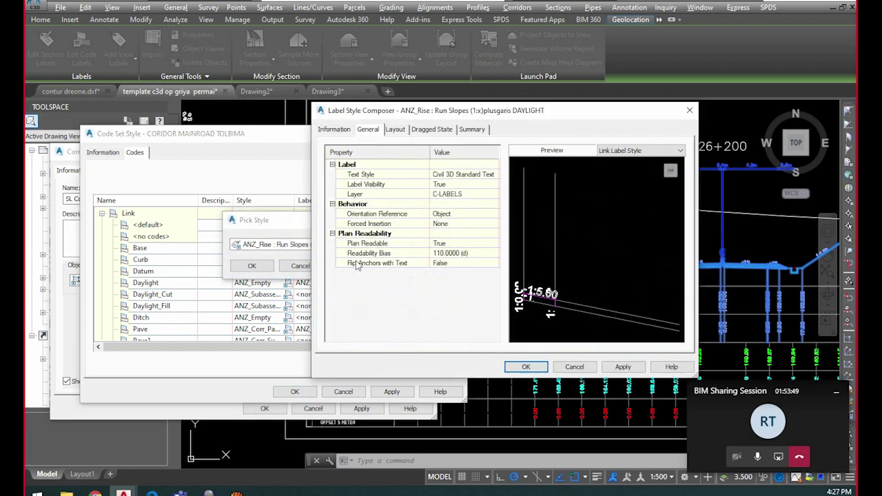
drag(510, 118, 367, 132)
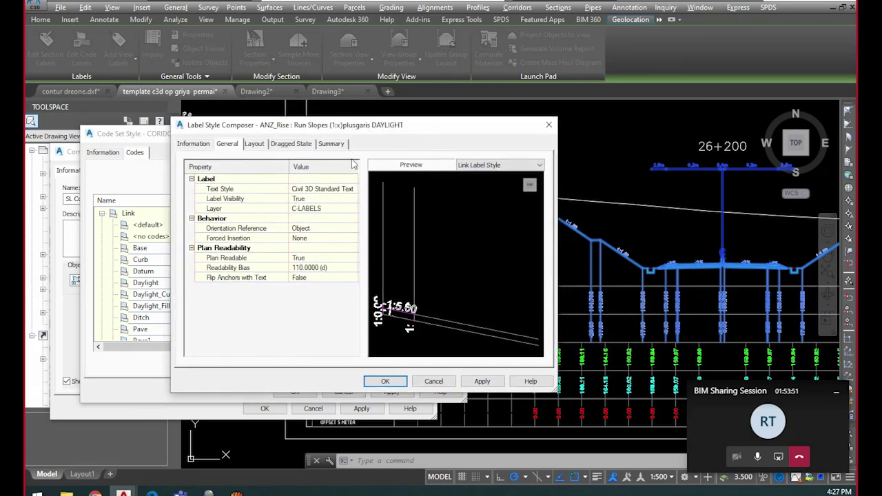
click(254, 145)
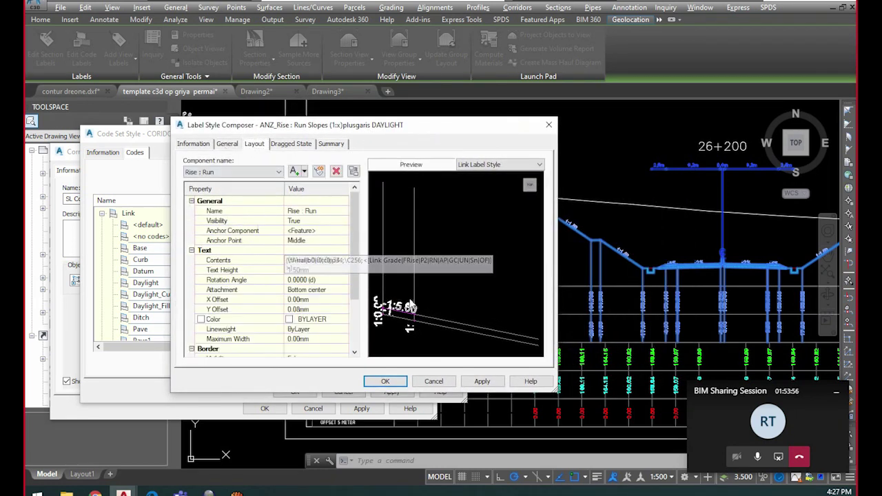
Inspect the text contents of the Rise : Run component and close the text editor without changes
click(338, 211)
click(353, 219)
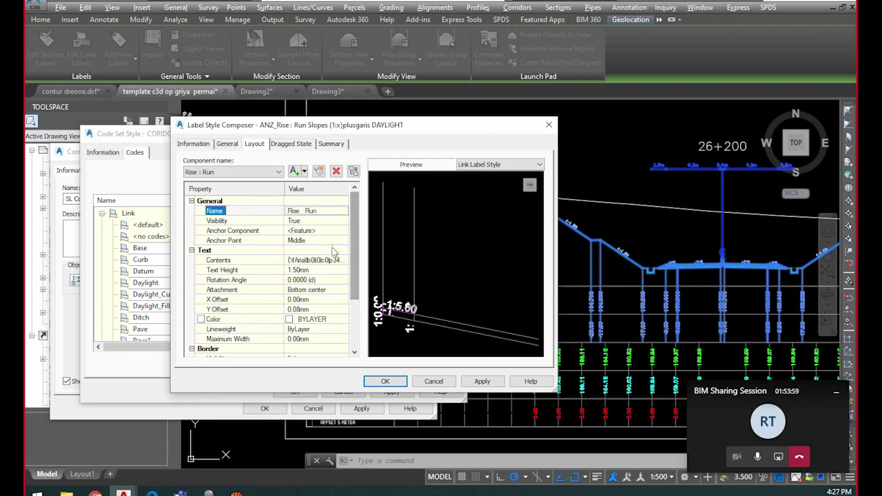
click(345, 261)
click(349, 261)
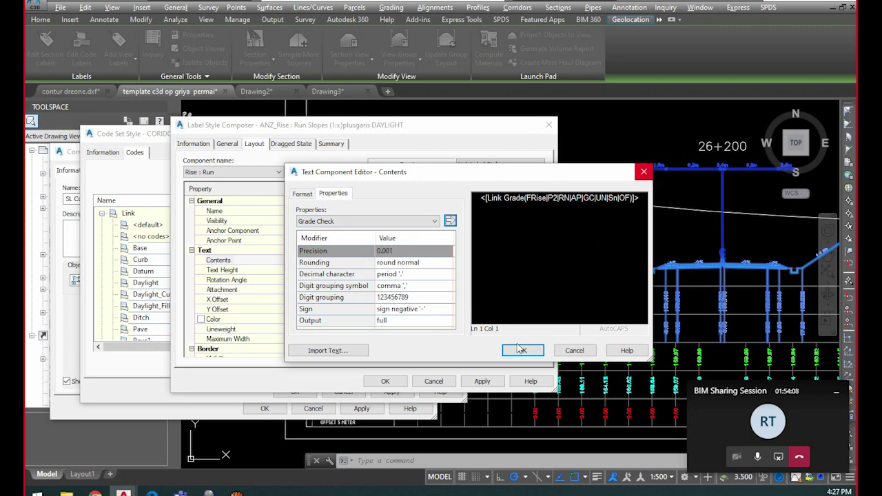
click(643, 173)
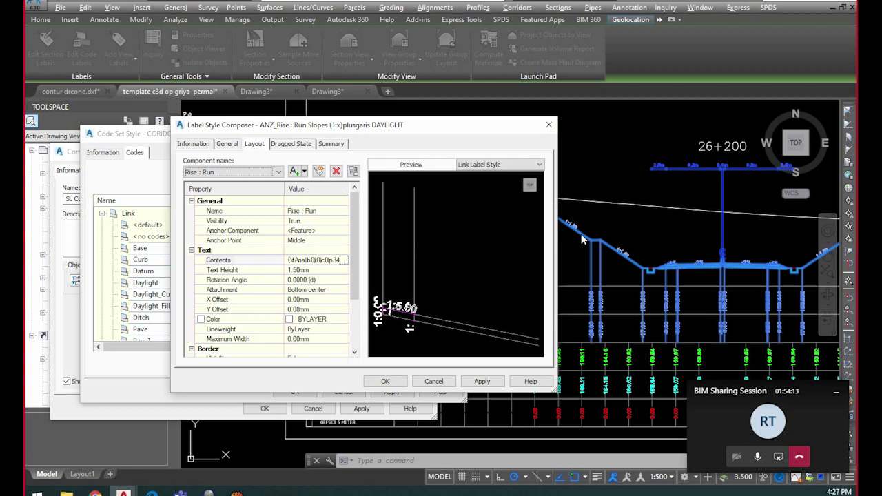
Review the plusgrs1 line component's properties, keeping the cross section in view beside the label style
click(260, 172)
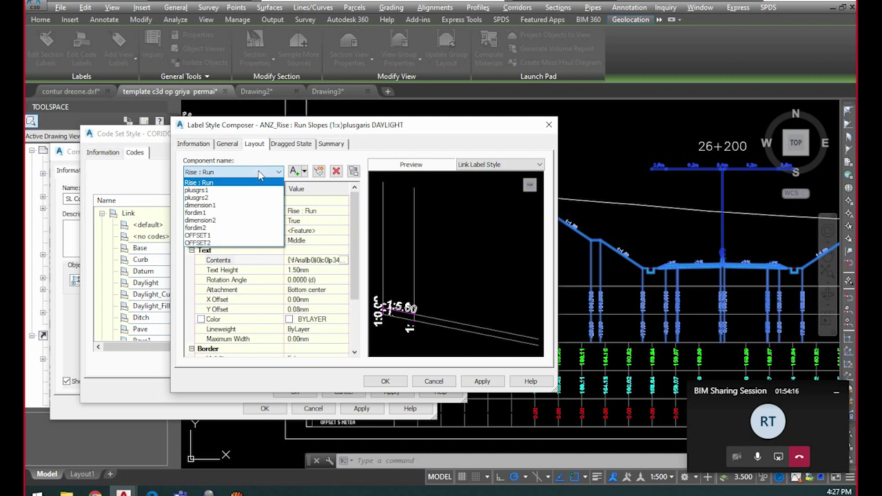
click(202, 192)
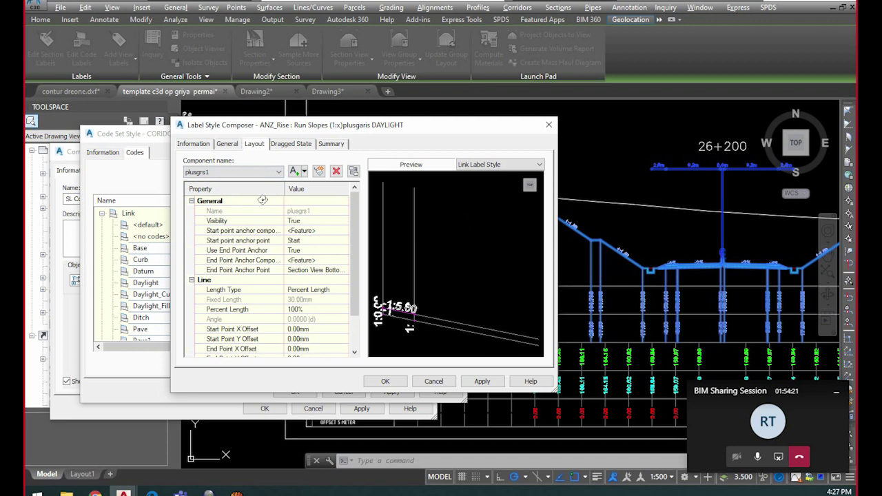
drag(484, 135, 414, 142)
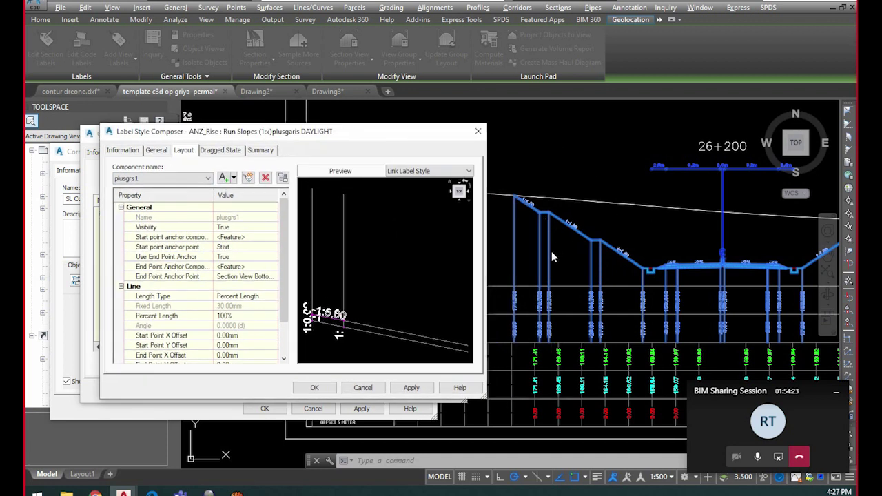
Inspect the dimension1 component's properties and text contents, and close the text editor without changes
click(172, 179)
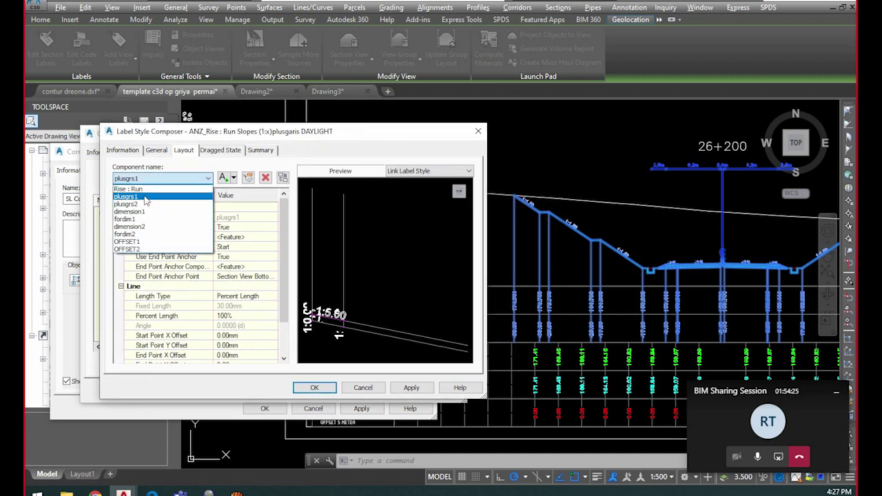
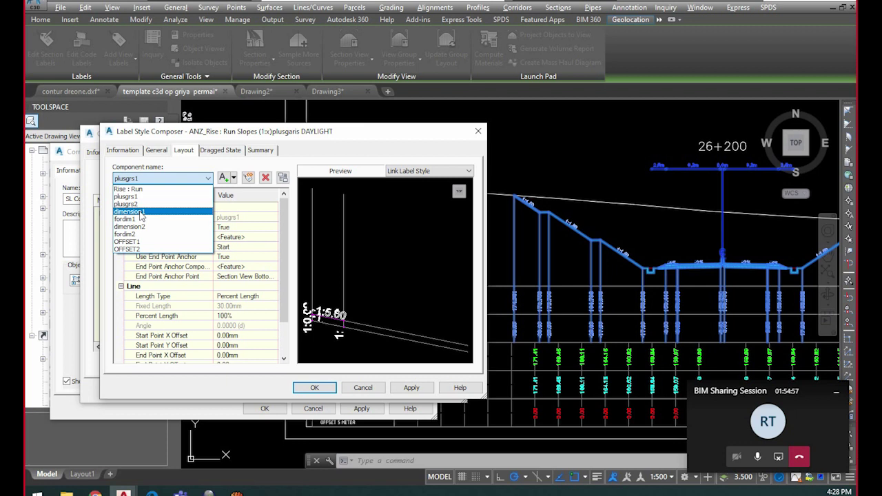
click(140, 213)
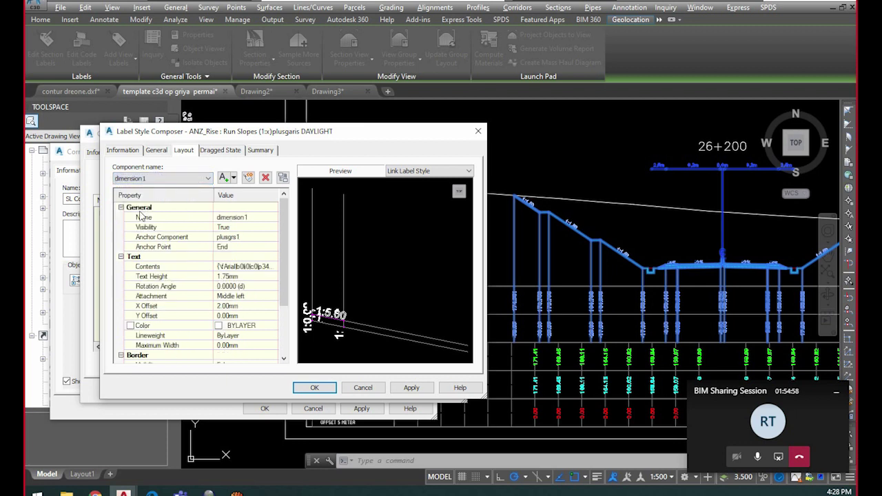
click(274, 268)
click(276, 267)
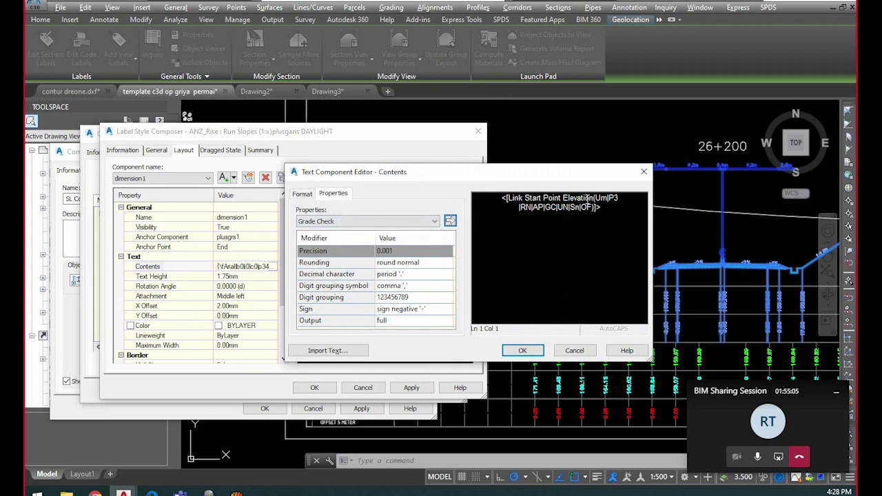
drag(586, 177, 547, 174)
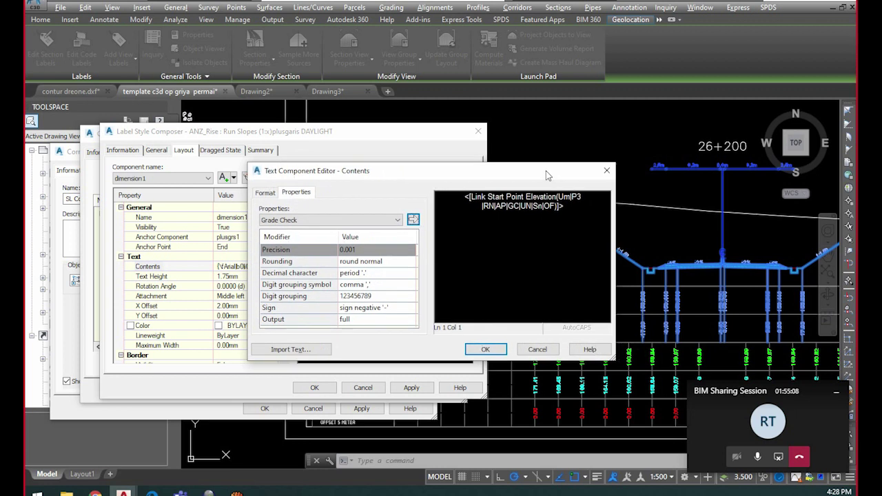
click(605, 171)
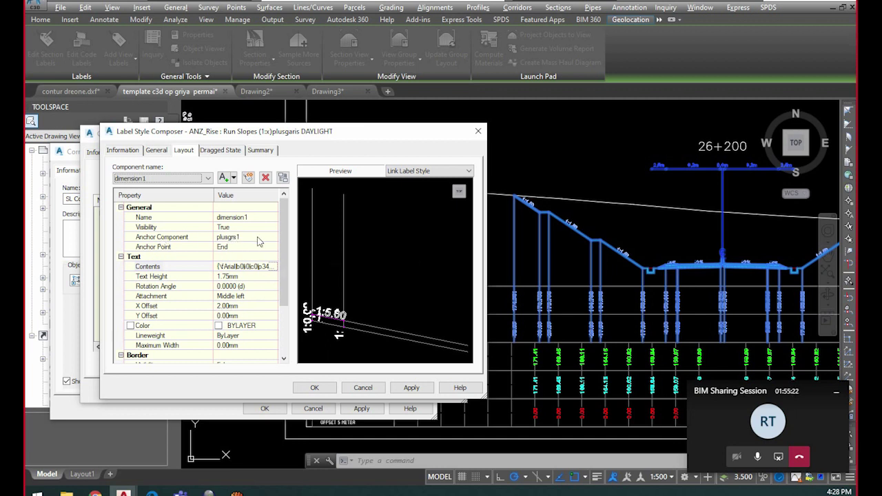
Return to the plusgrs1 component and examine the available end point anchor options without changing the selection
click(200, 180)
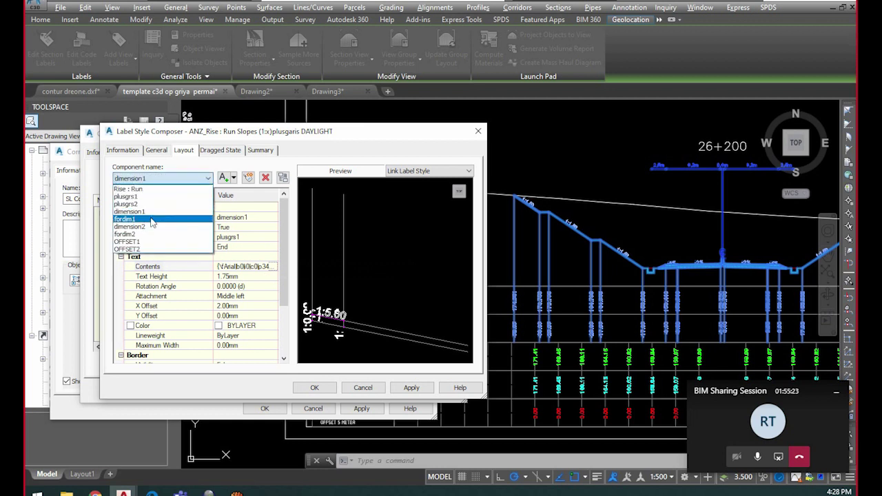
click(125, 196)
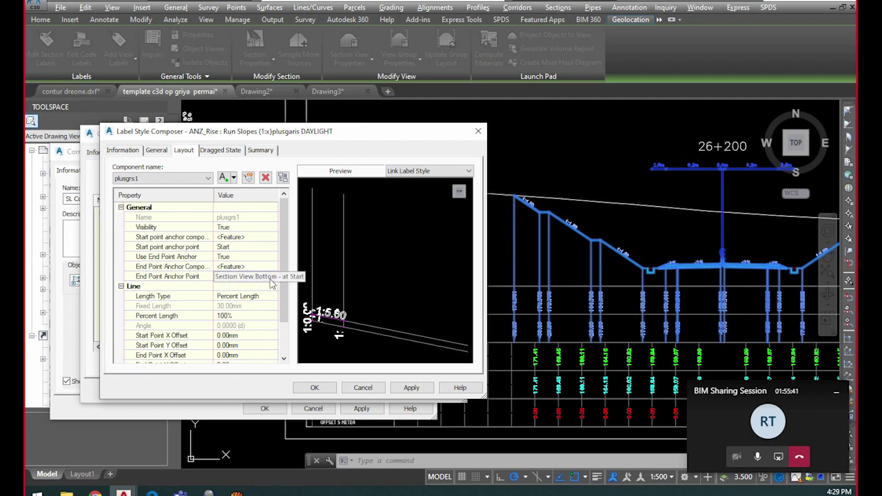
click(267, 277)
click(275, 277)
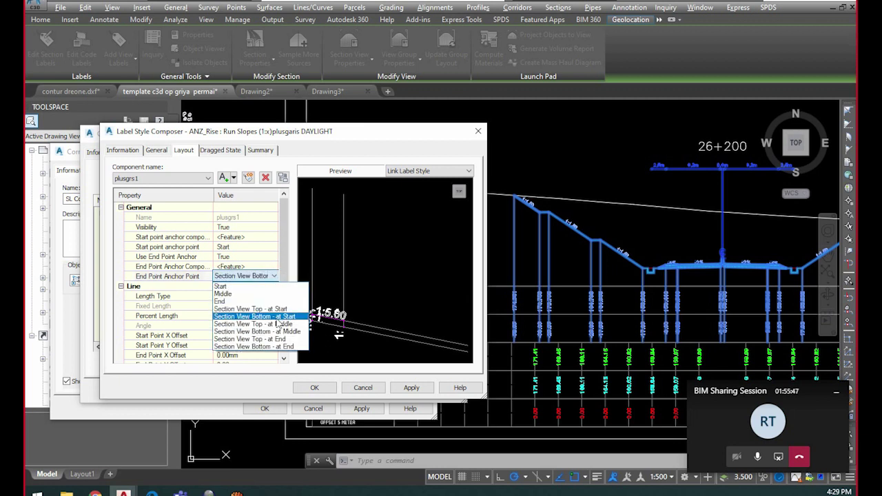
click(282, 257)
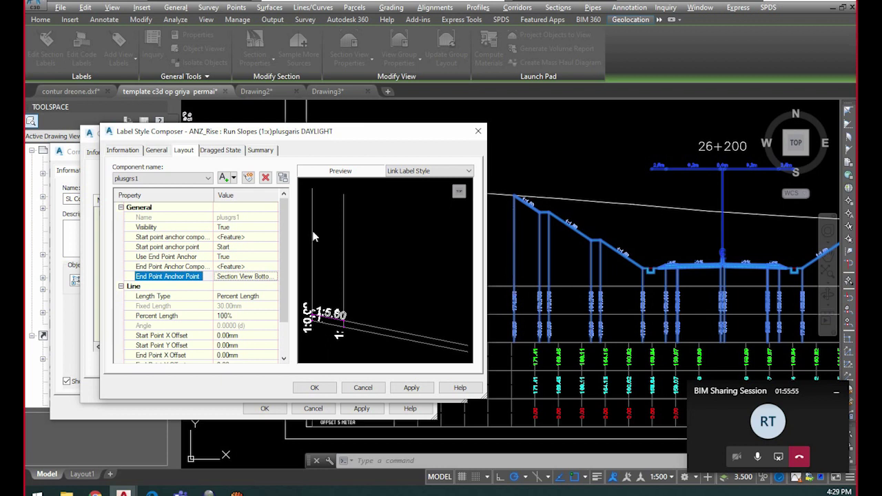
mouse_move(284, 207)
mouse_down()
mouse_move(284, 222)
mouse_move(287, 202)
mouse_up()
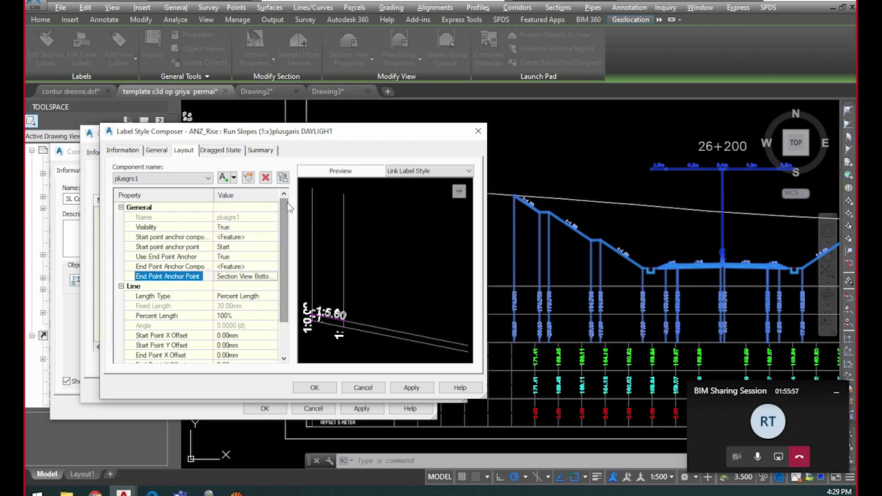
click(275, 276)
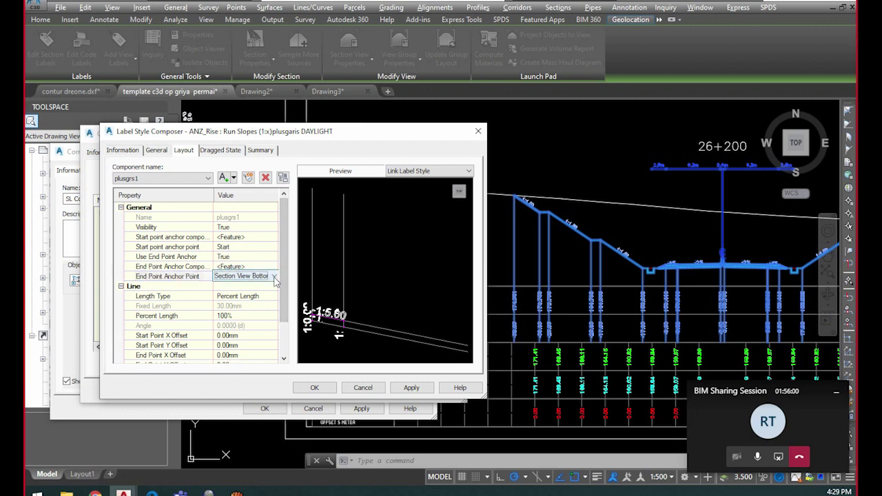
click(274, 277)
click(274, 277)
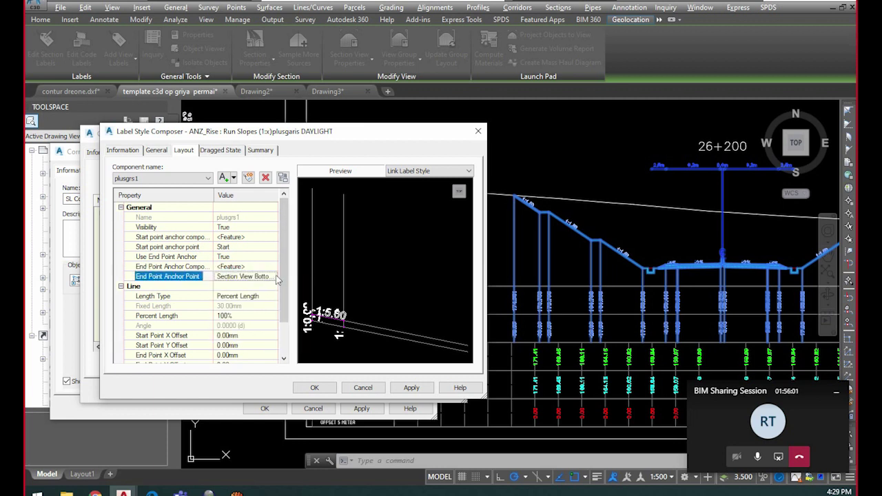
Compare the anchor and text properties of the dimension1 and dimension2 components in the Daylight label style
click(185, 179)
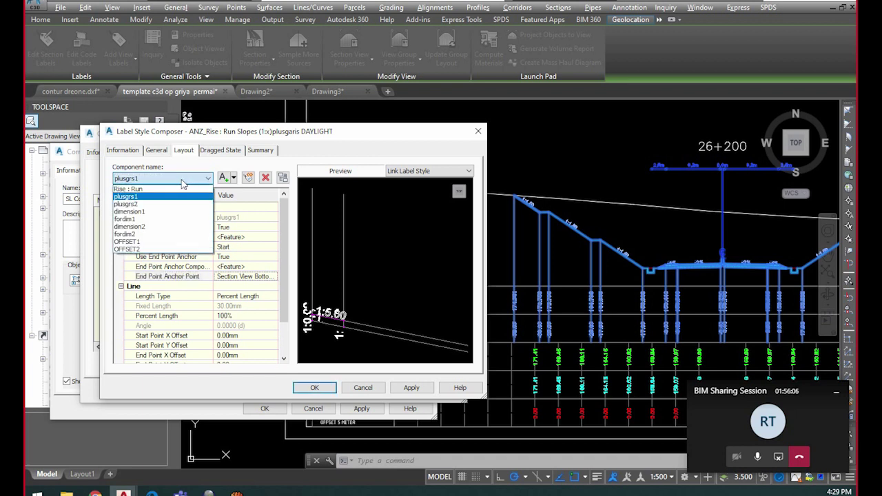
click(145, 211)
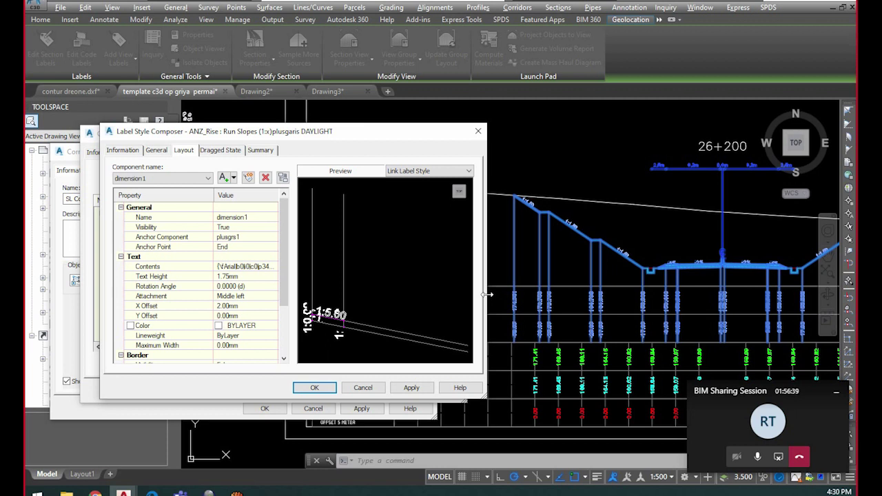
click(207, 179)
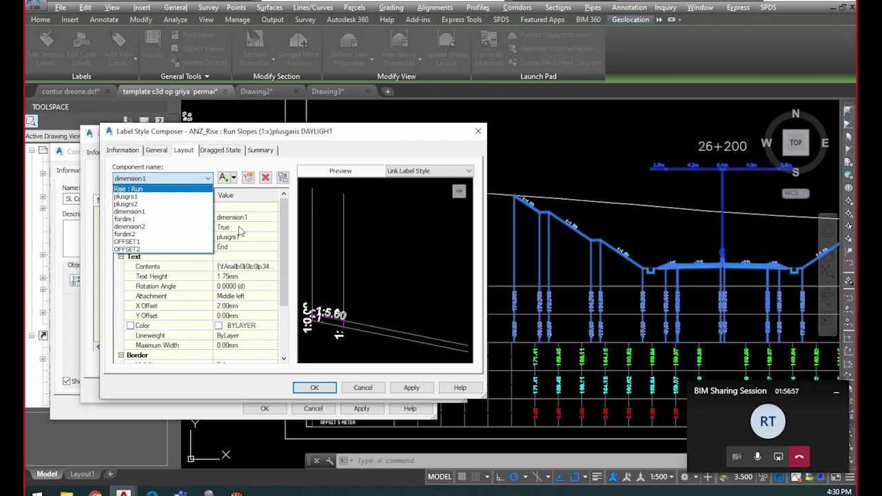
click(284, 229)
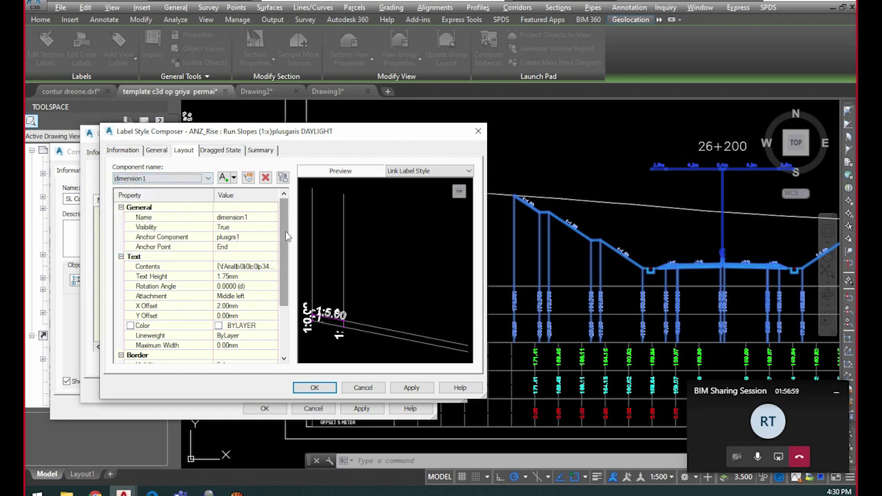
click(185, 179)
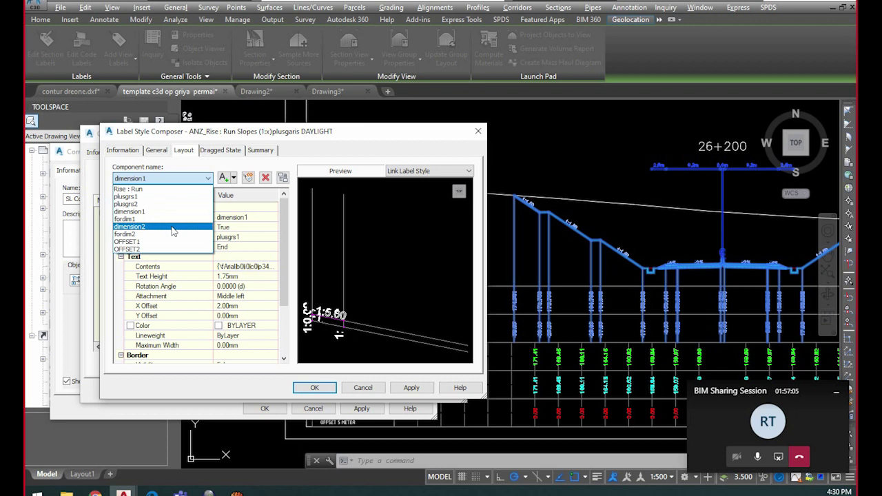
click(173, 227)
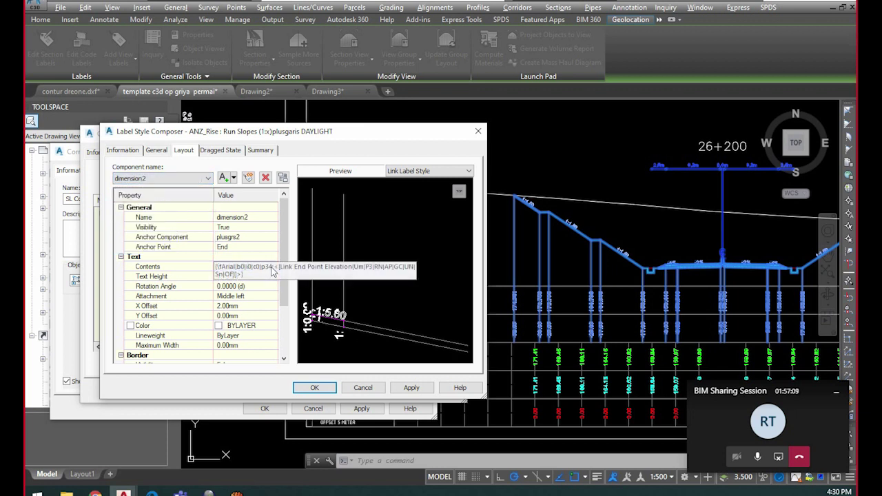
click(705, 301)
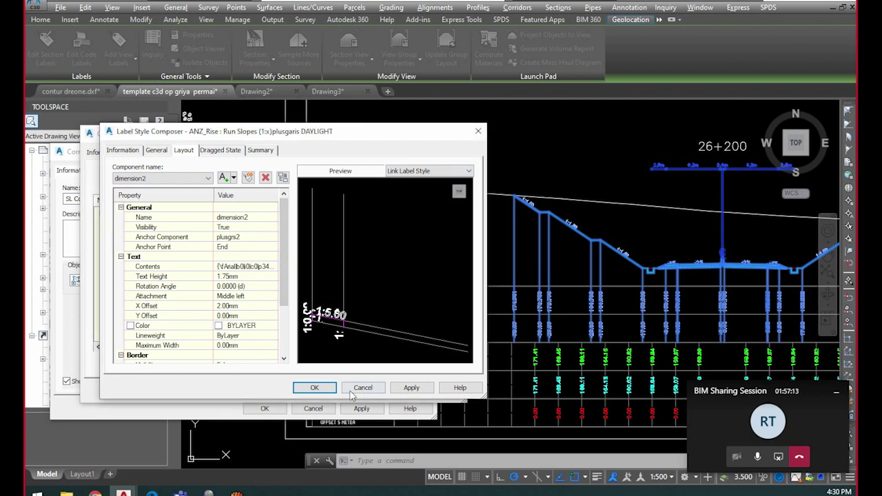
Close the Daylight label style and its style picker, and view the code set style's general information
click(314, 388)
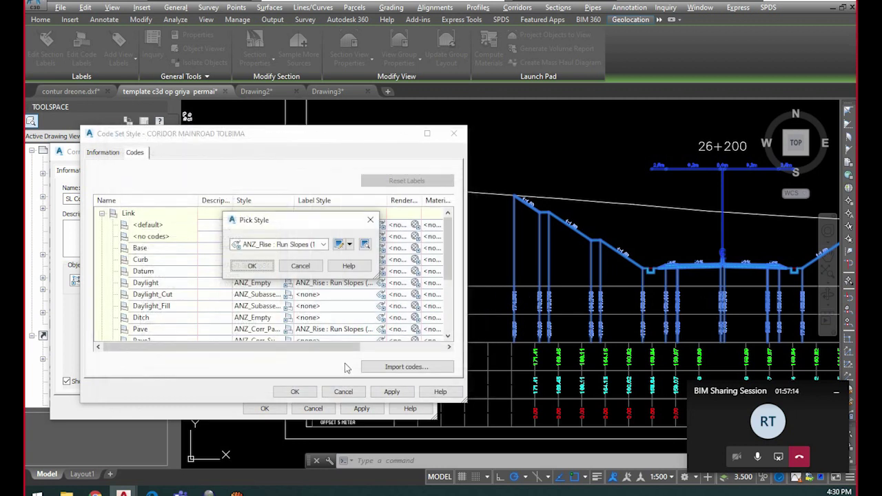
click(371, 222)
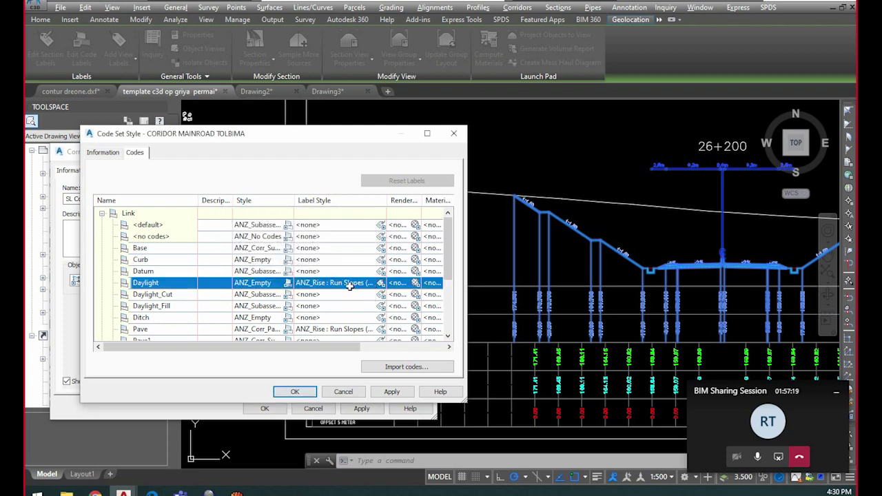
click(115, 153)
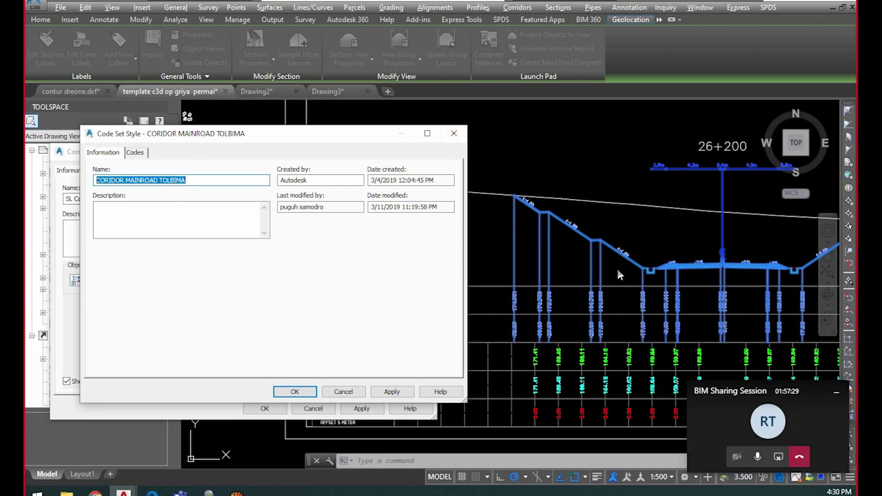
Close the code set style and the corridor section properties without making changes
click(454, 134)
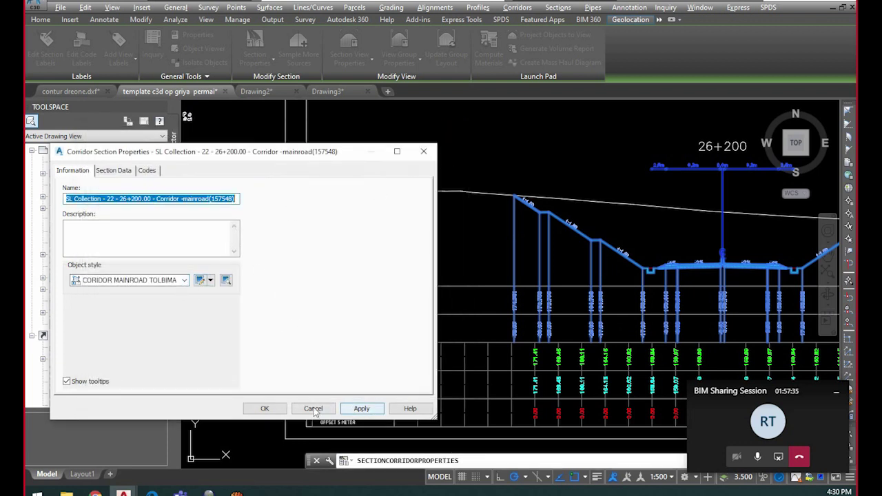
click(423, 151)
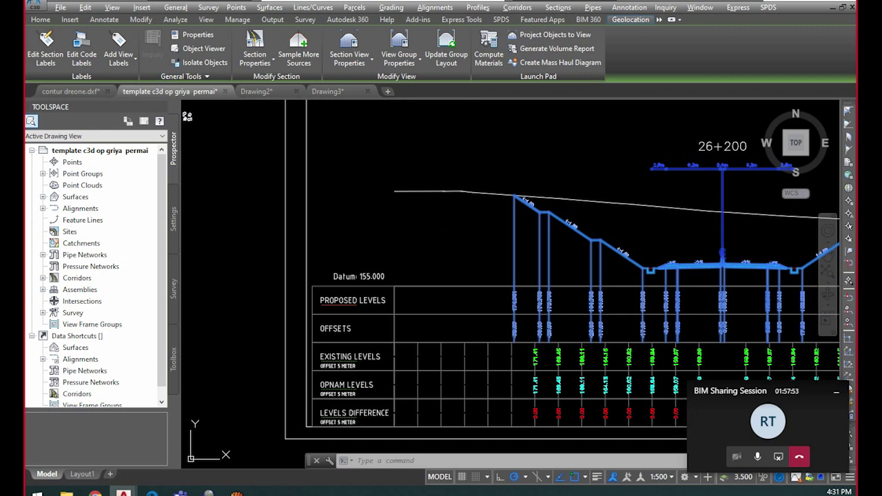
scroll(449, 232, down, 4)
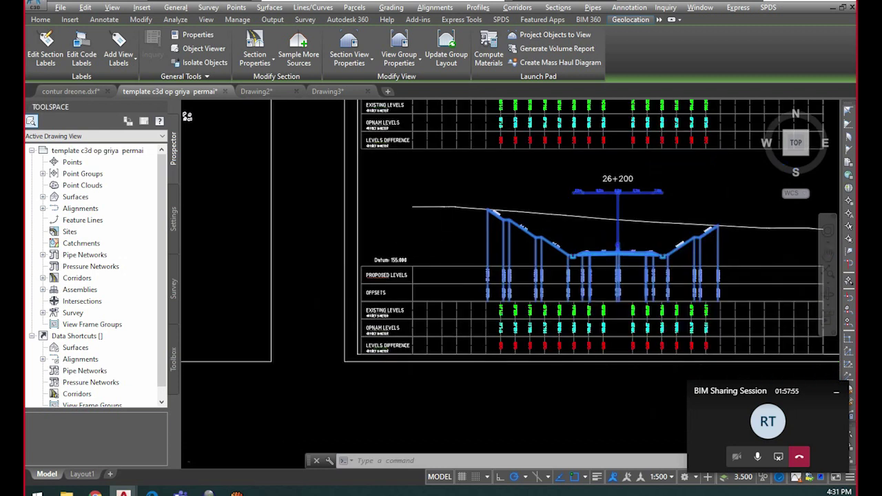
scroll(474, 264, down, 5)
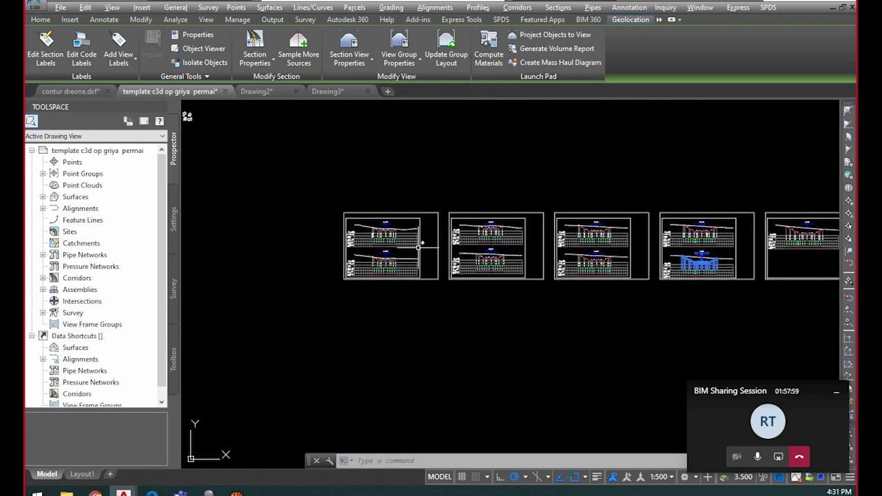
Clear the selection of the 26+200 corridor section and view the full row of cross section sheets
click(406, 192)
click(496, 183)
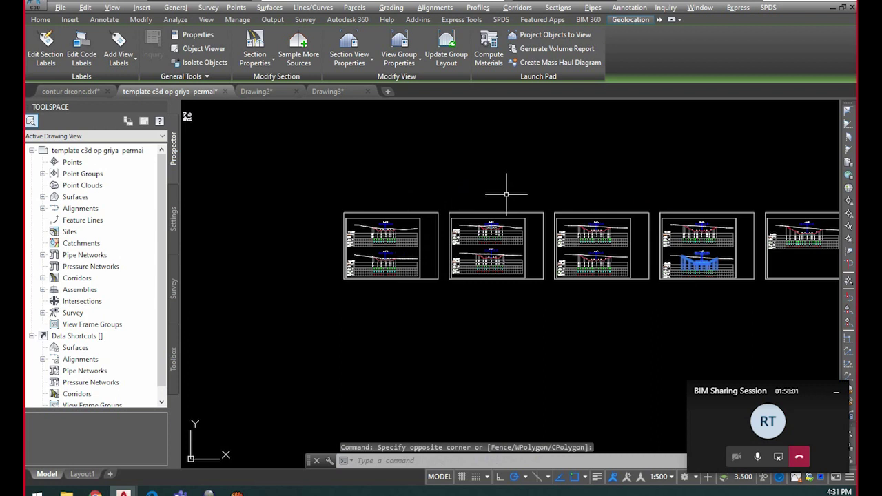
middle_drag(455, 171, 423, 187)
scroll(538, 186, down, 3)
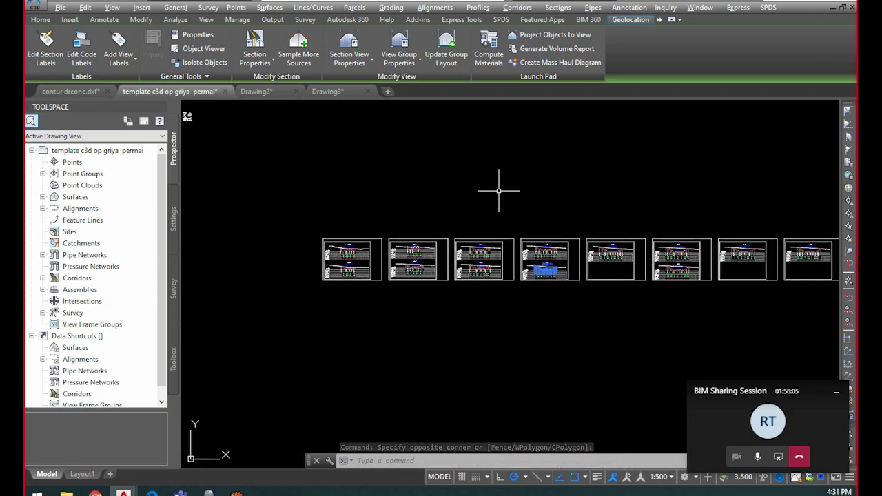
key(Escape)
key(Escape)
click(453, 193)
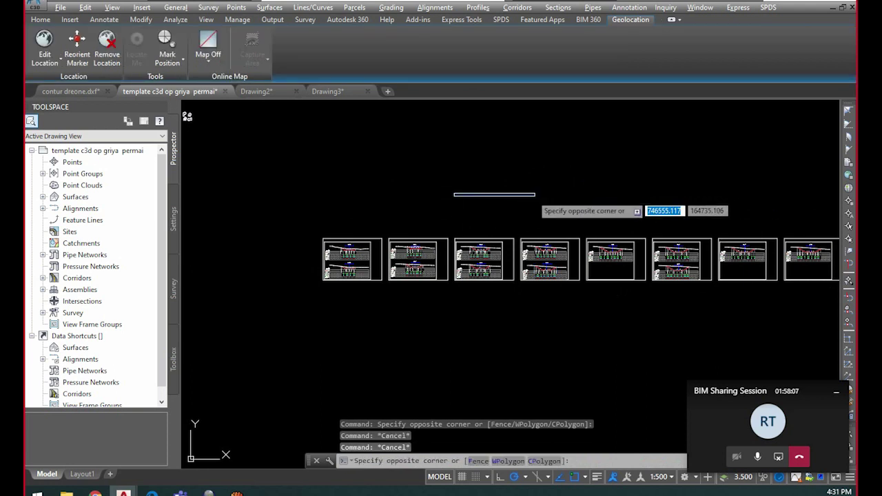
click(524, 200)
click(381, 200)
click(482, 213)
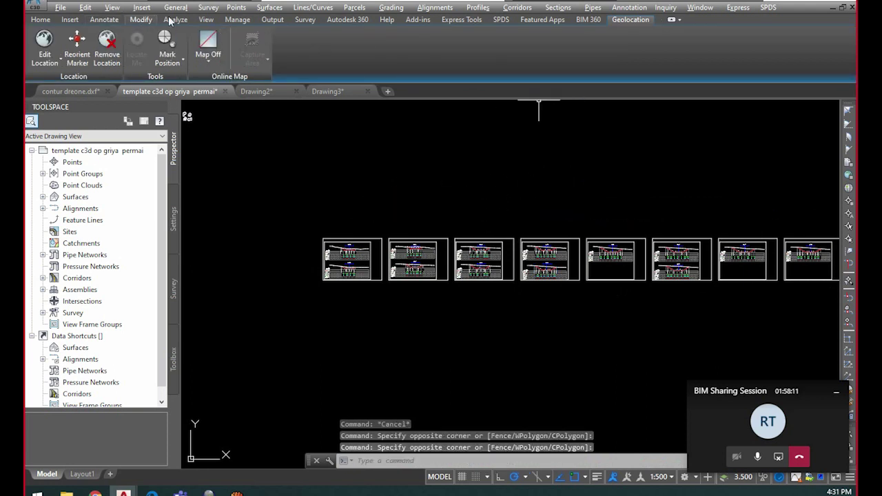
Start creating section sheets for alignment CL MAINROAD BIMA, sample line group SL Collection - 22 and Section View Group - 1
click(272, 20)
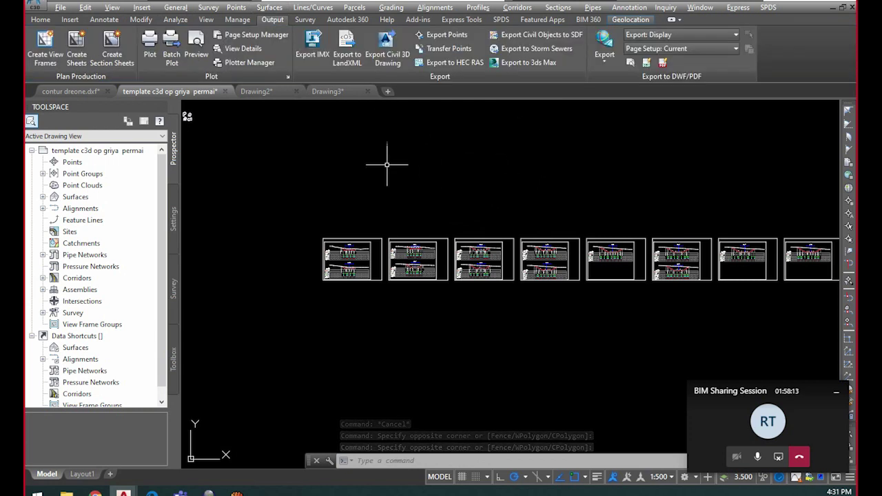
click(110, 61)
click(348, 158)
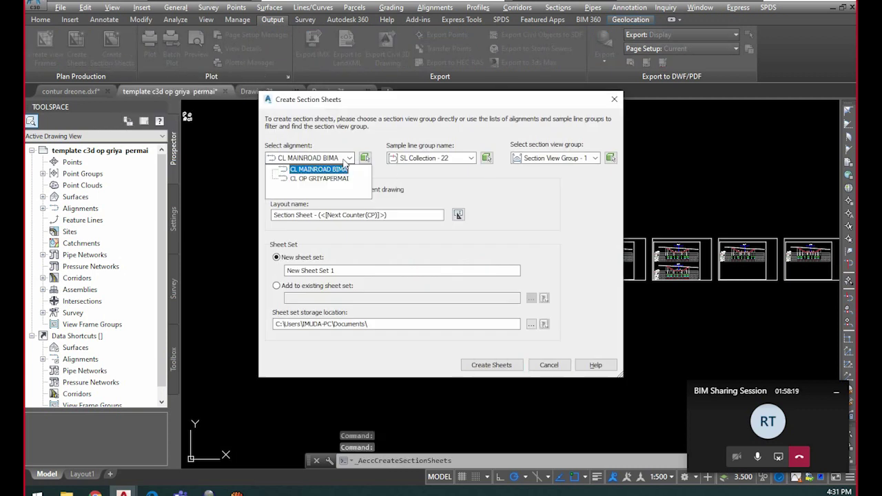
click(319, 171)
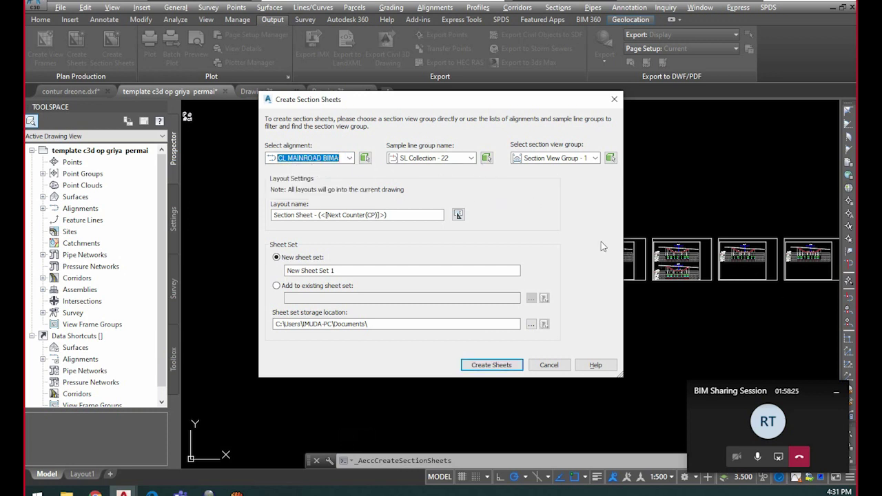
click(471, 157)
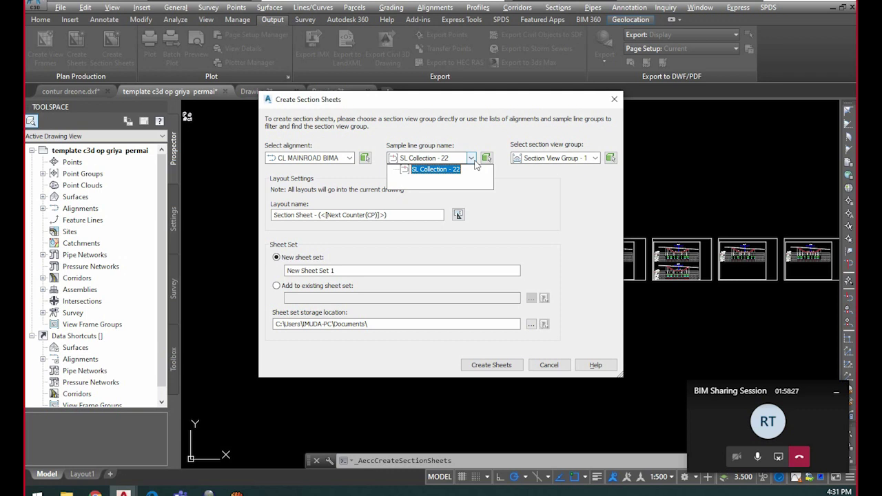
click(472, 159)
click(582, 159)
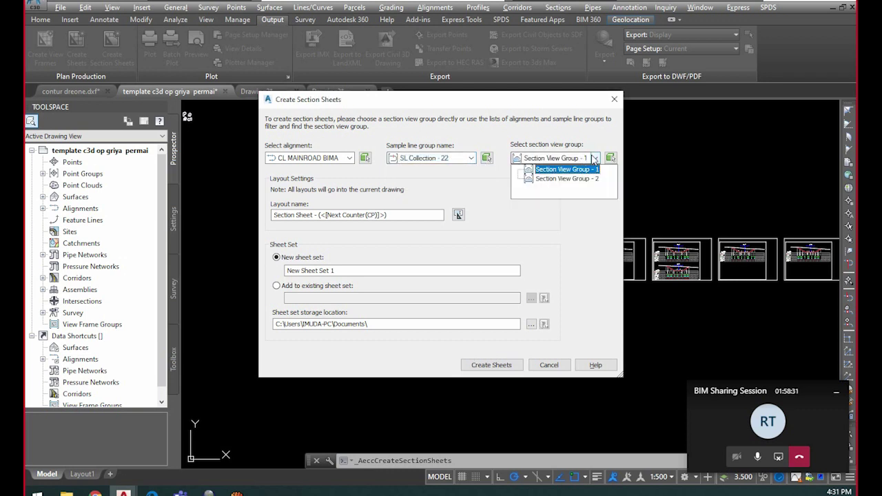
click(582, 170)
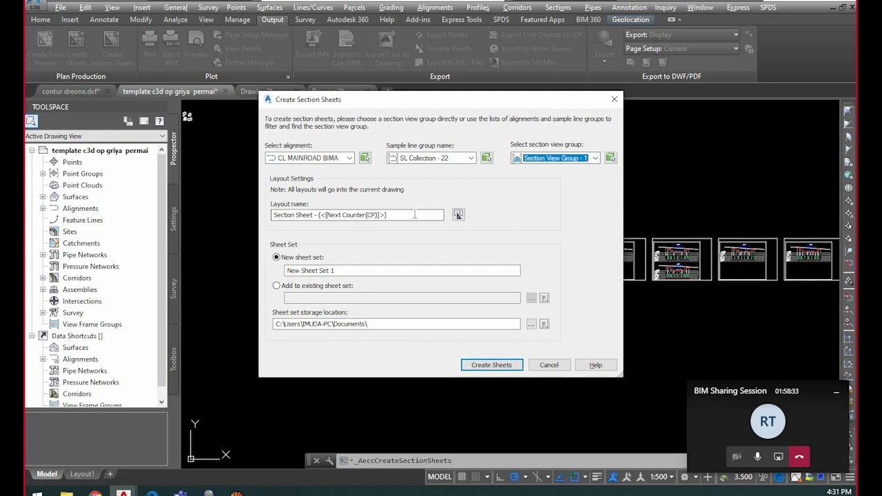
Replace the "Section Sheet" prefix of the layout name with "CROSS SECTION", keeping the Next Counter field
drag(313, 215, 195, 216)
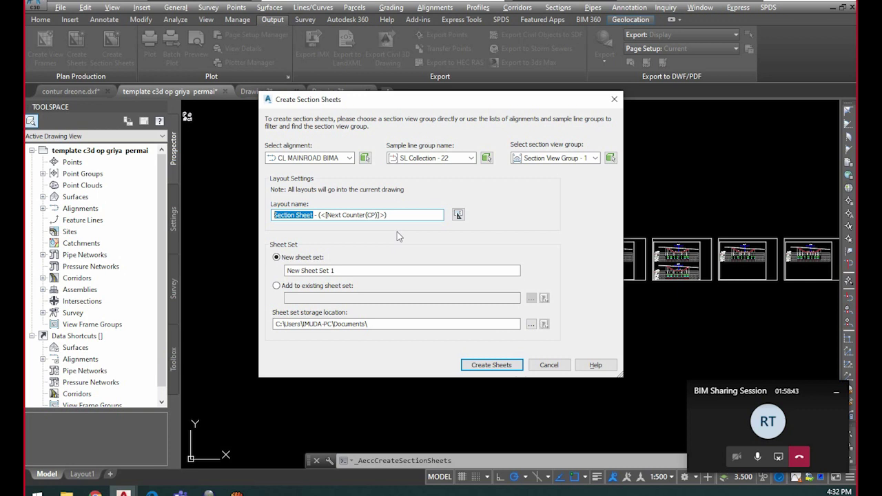
text(c)
key(BackSpace)
text(CROSS )
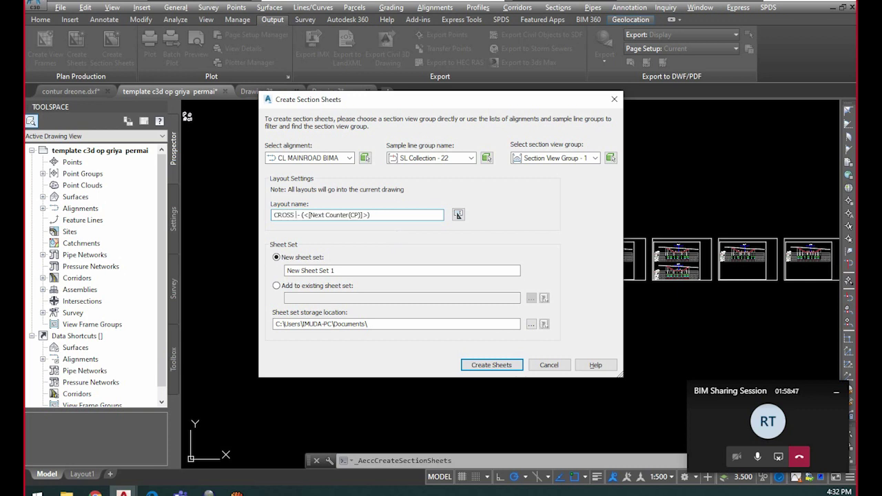
text(SECT)
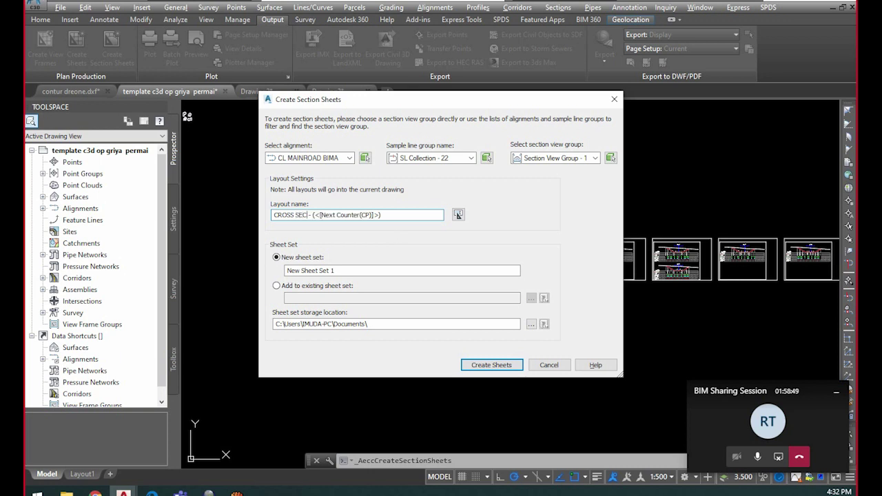
text(ION)
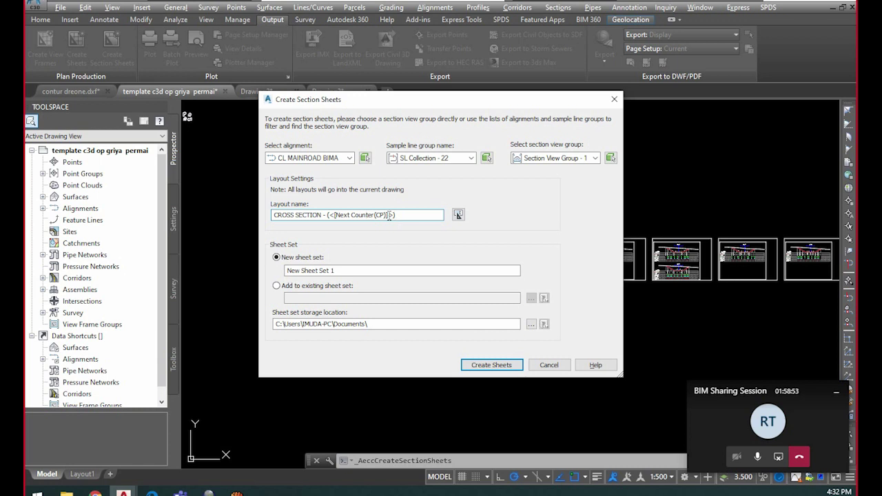
Examine the property fields available in the layout name template, leaving Next Counter selected
drag(407, 216, 343, 216)
click(459, 215)
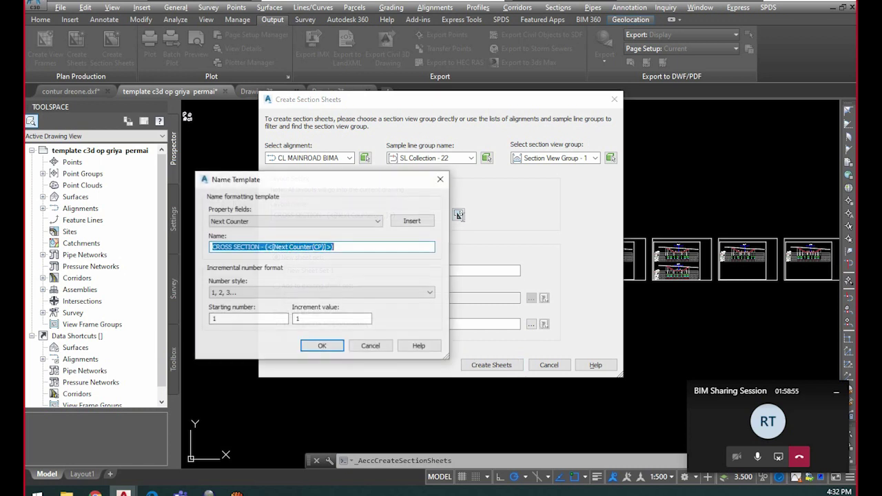
click(377, 221)
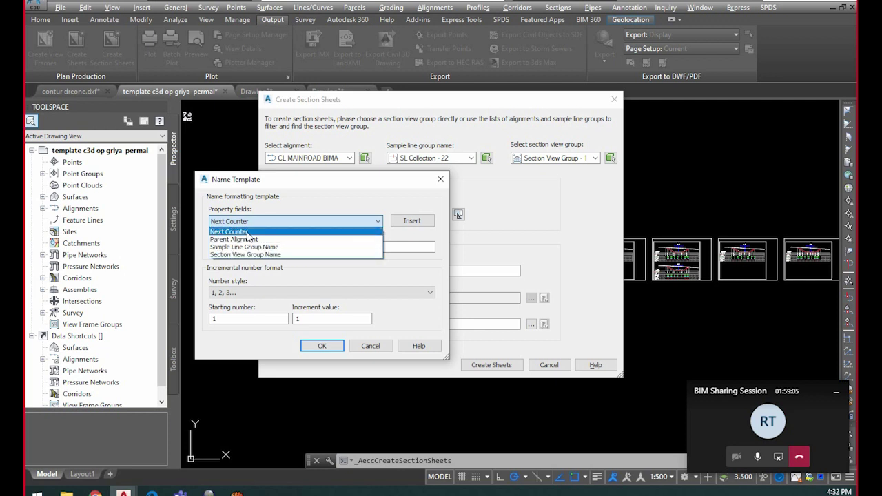
click(438, 237)
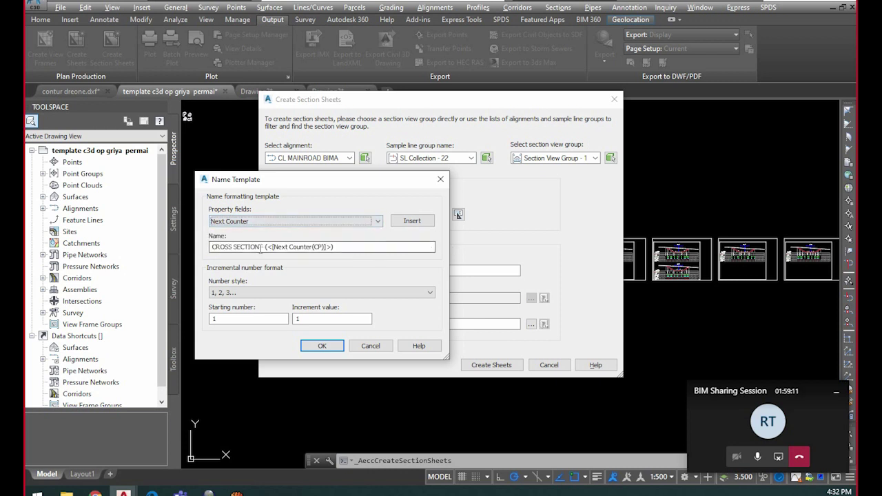
click(335, 346)
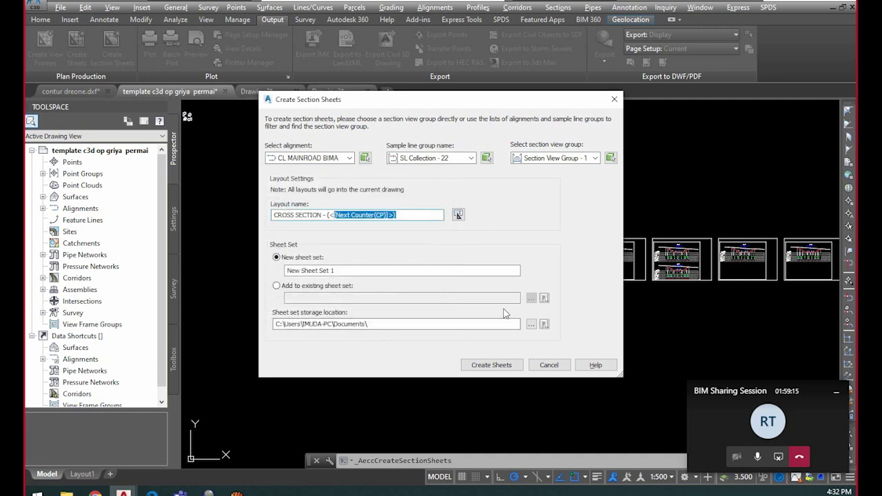
Create the section sheets in the current drawing with the new sheet set New Sheet Set 1
click(492, 365)
click(484, 270)
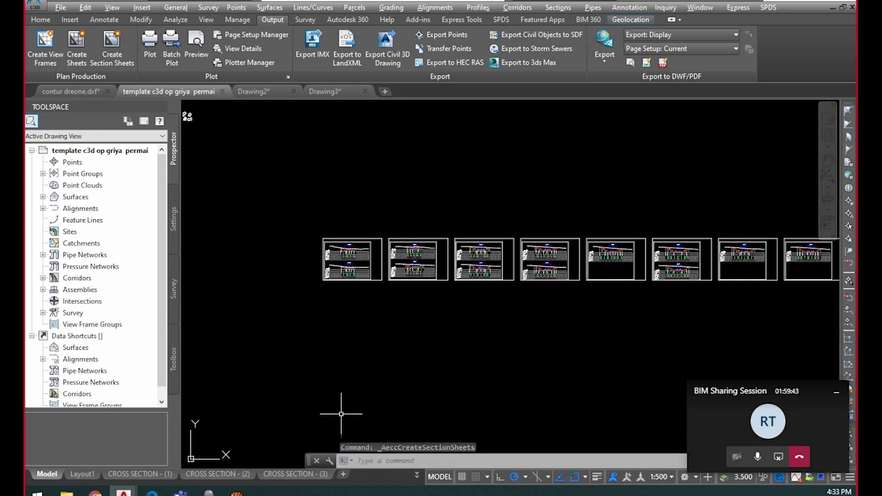
Switch from model space to the CROSS SECTION - (1) layout
mouse_move(132, 477)
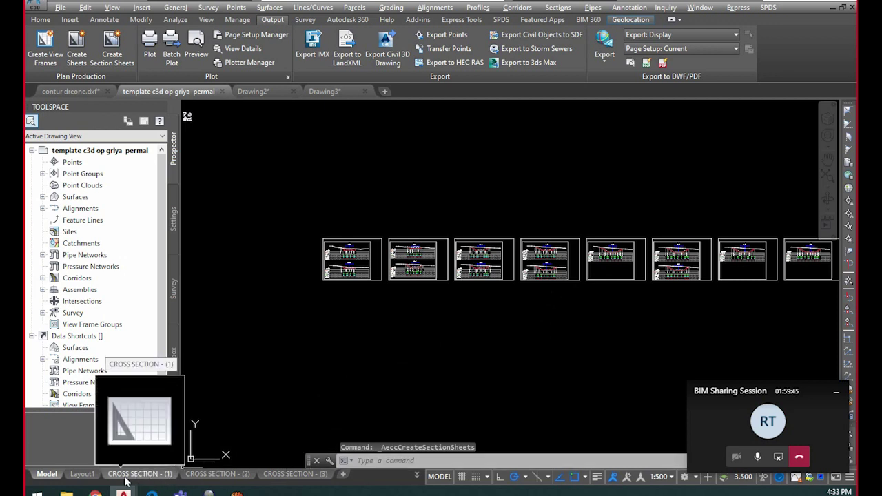
mouse_move(331, 477)
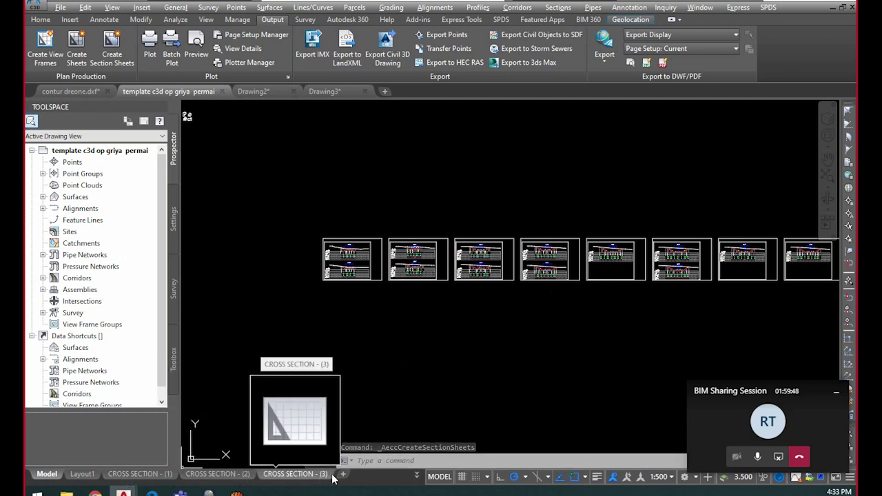
click(417, 476)
scroll(448, 340, down, 3)
scroll(452, 345, up, 3)
scroll(455, 351, down, 3)
click(454, 353)
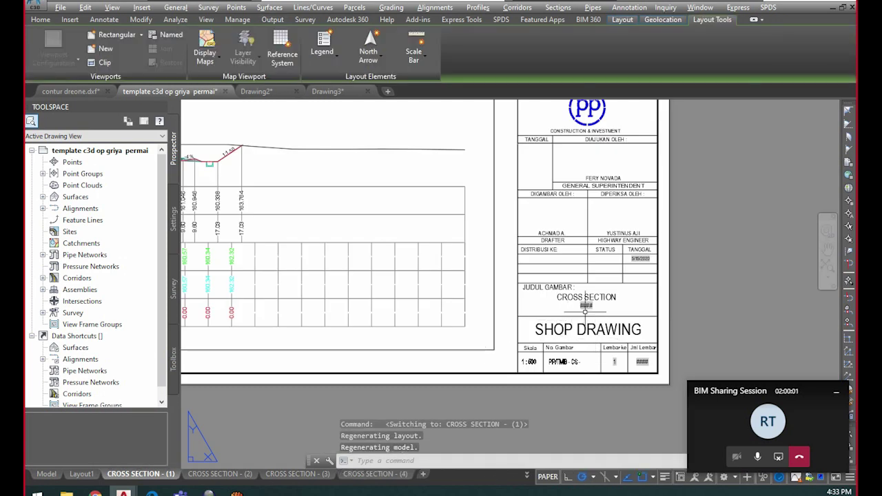
Examine the title block fields of the first cross section sheet: drawing title, sheet number, total sheets and date
scroll(586, 303, up, 3)
scroll(578, 296, up, 3)
scroll(578, 296, down, 6)
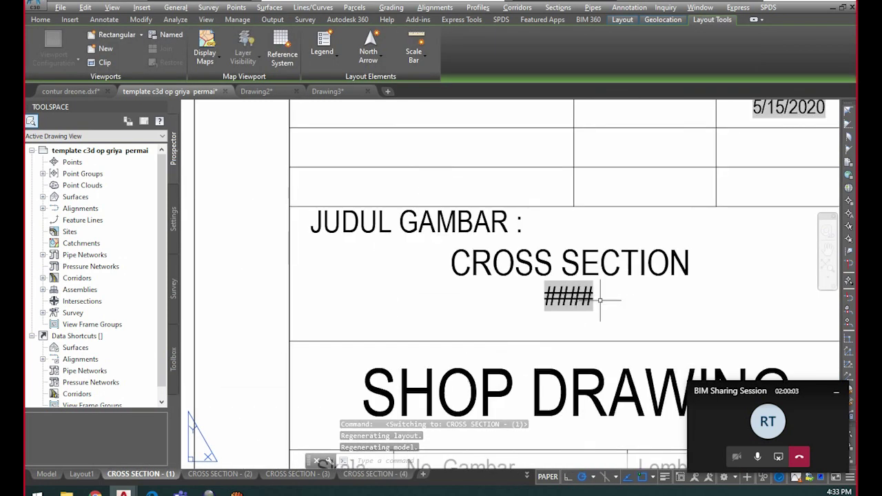
scroll(581, 320, up, 4)
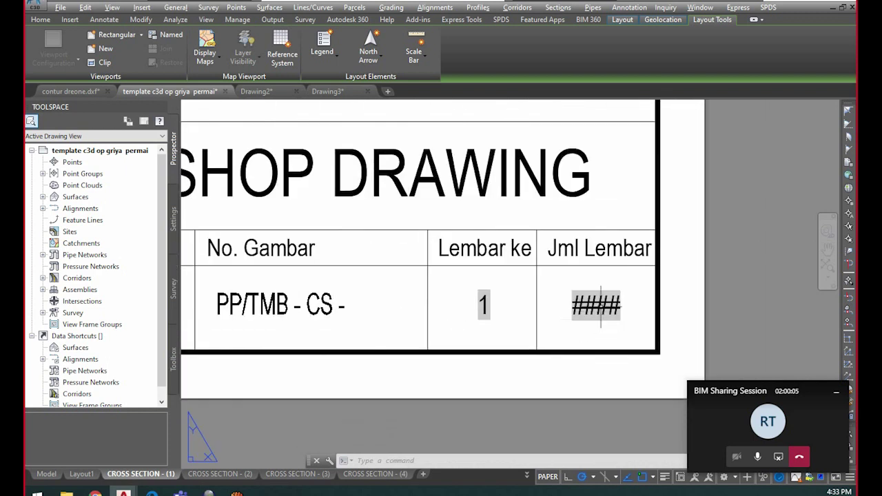
scroll(607, 302, down, 2)
scroll(594, 304, up, 2)
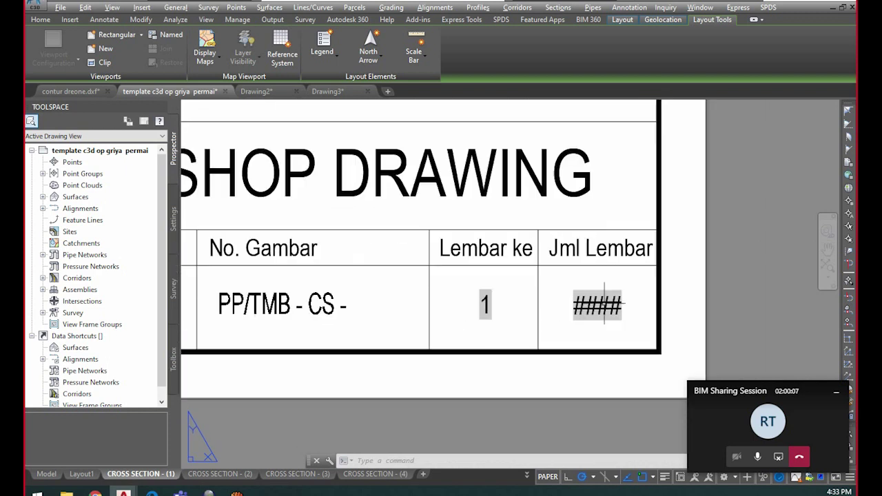
scroll(603, 298, up, 4)
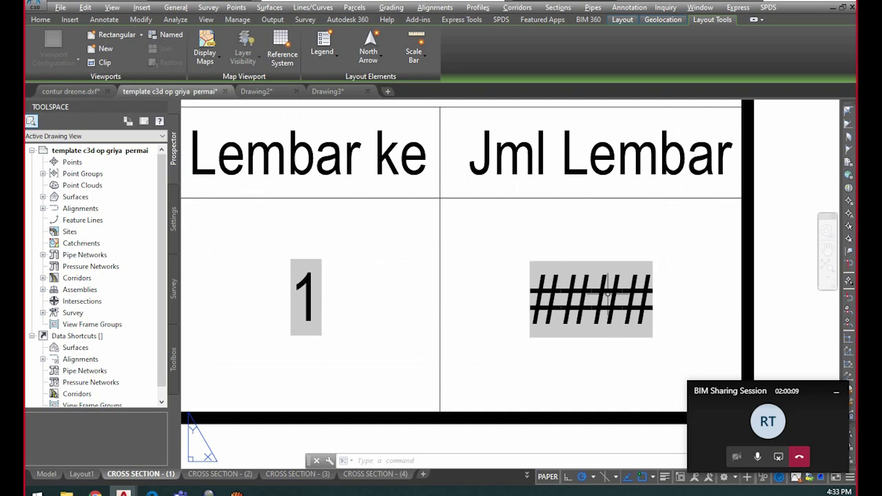
scroll(607, 291, down, 3)
scroll(520, 181, up, 5)
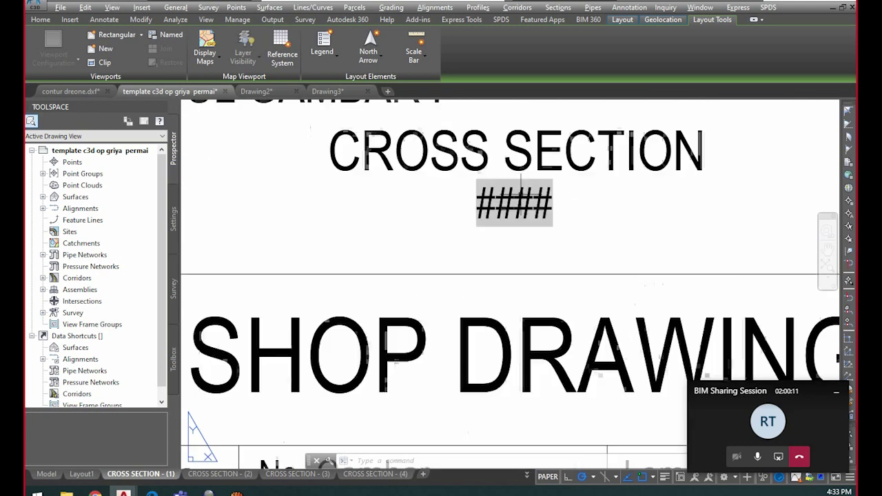
scroll(527, 221, down, 4)
scroll(576, 284, up, 5)
scroll(578, 284, down, 4)
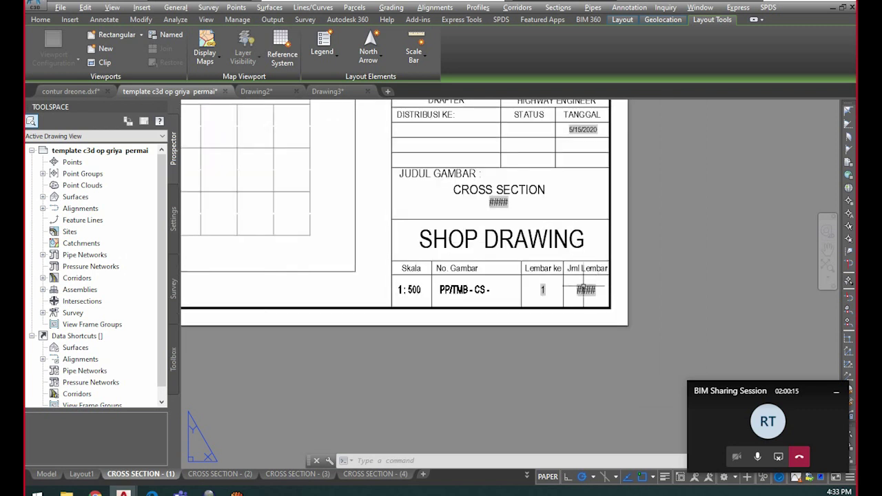
scroll(501, 205, up, 3)
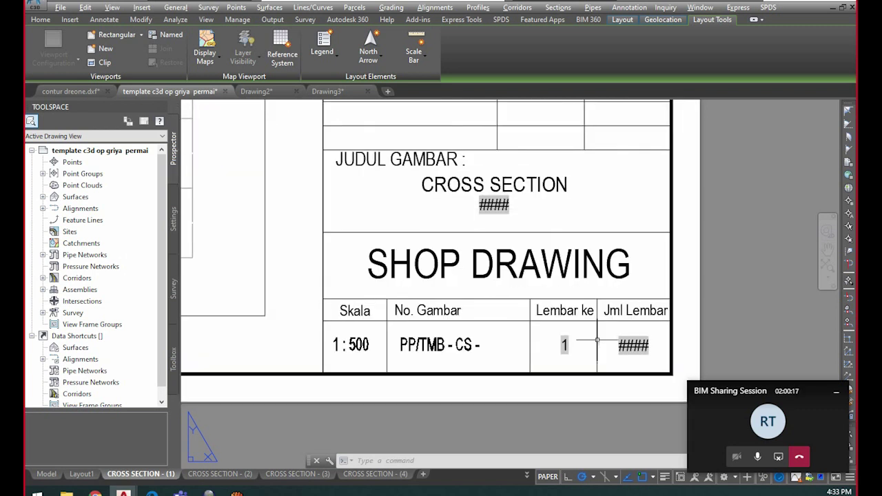
scroll(591, 338, up, 4)
scroll(596, 339, down, 4)
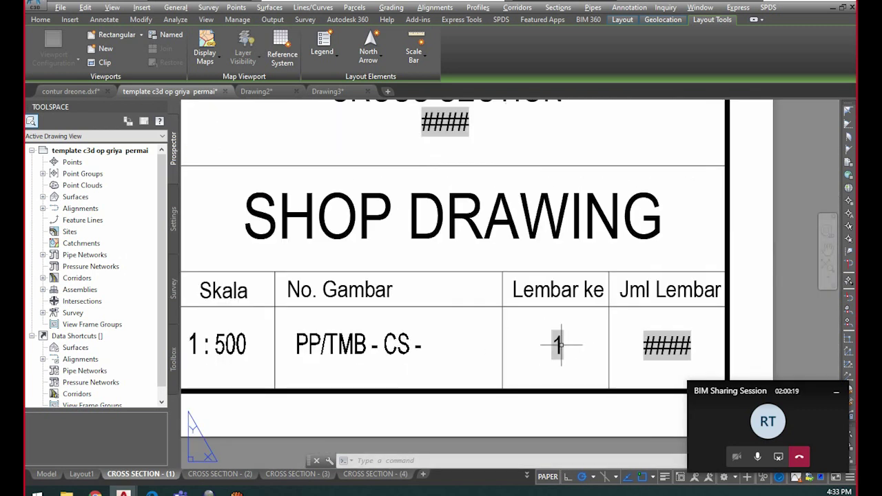
scroll(578, 289, up, 4)
scroll(579, 289, down, 4)
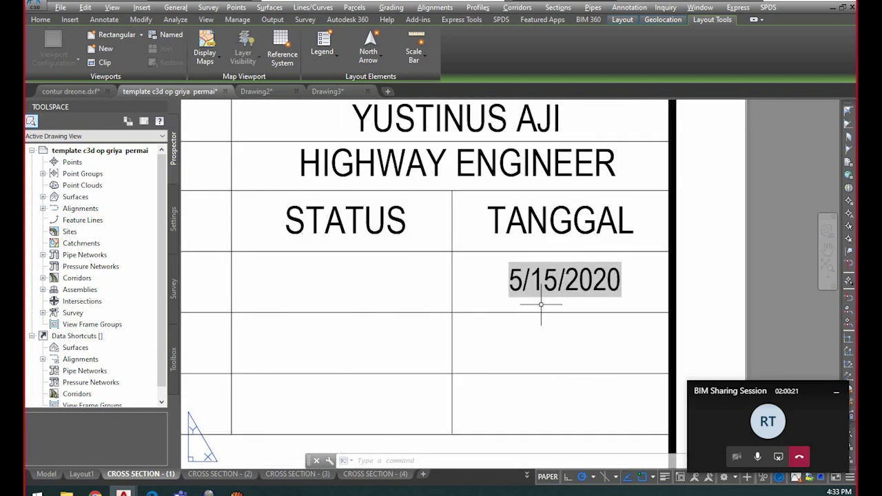
Examine the CROSS SECTION - (1) sheet's title block numbering and how its two section views fit inside the frame
scroll(609, 325, up, 3)
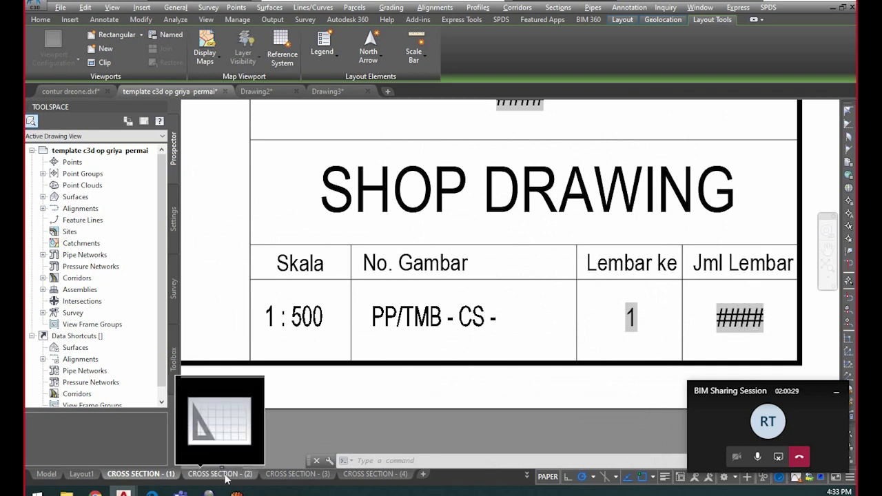
scroll(601, 310, down, 6)
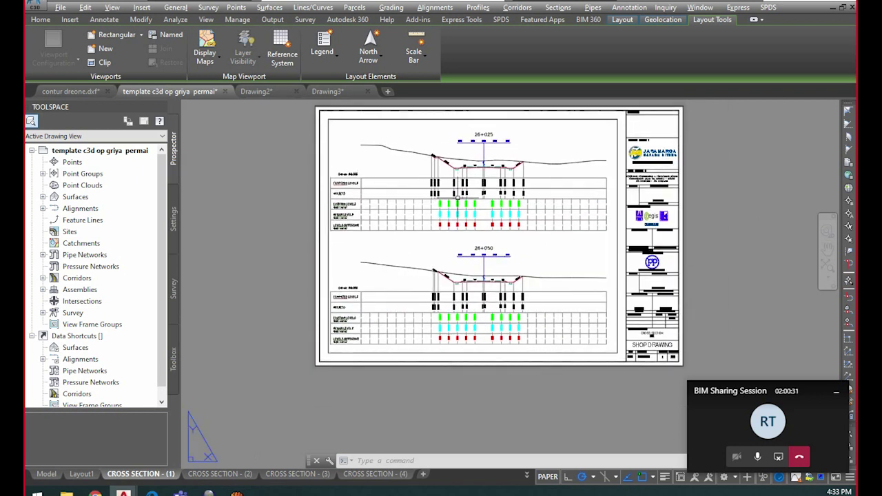
scroll(538, 202, up, 3)
scroll(538, 202, down, 3)
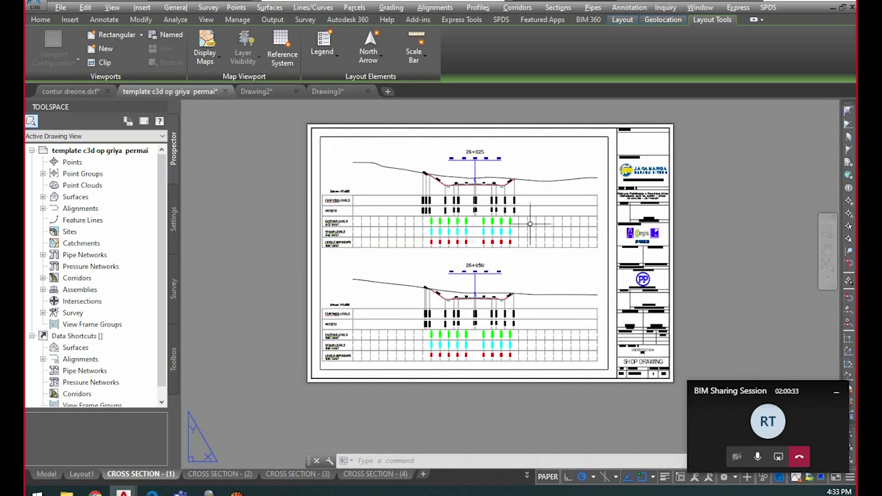
scroll(343, 172, up, 2)
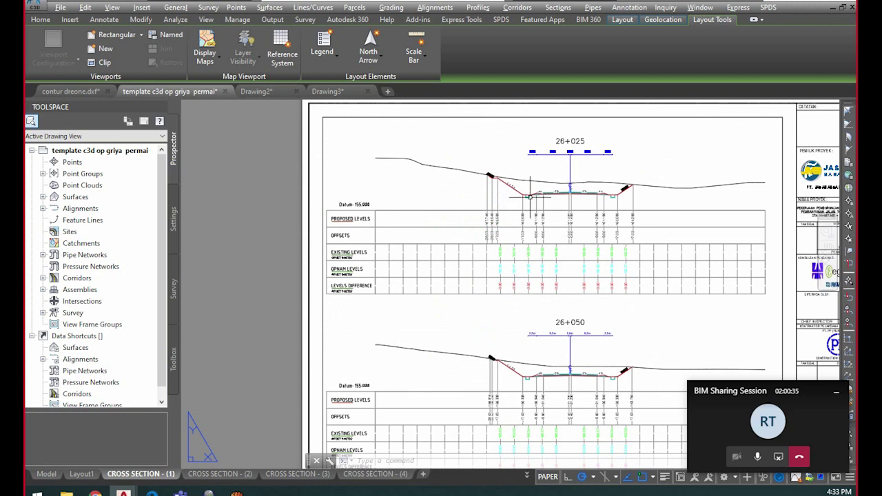
scroll(426, 144, down, 2)
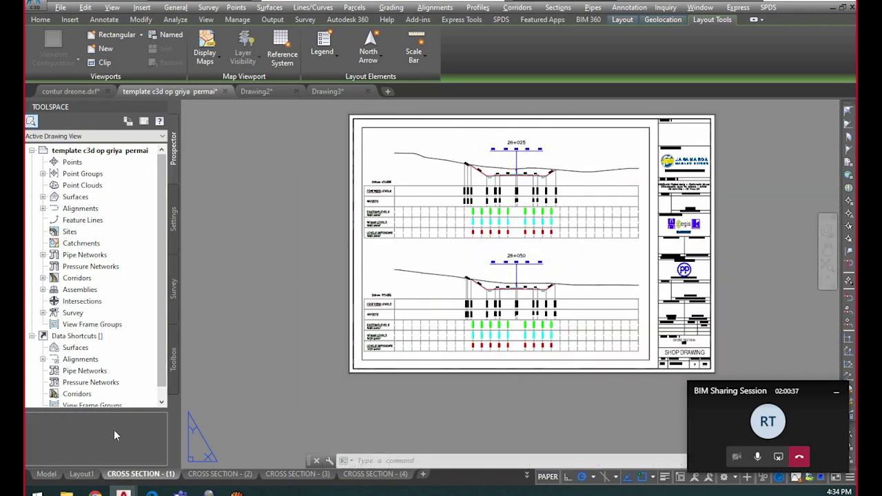
Return to model space and open the group plot style of the first section sheet for editing
click(47, 474)
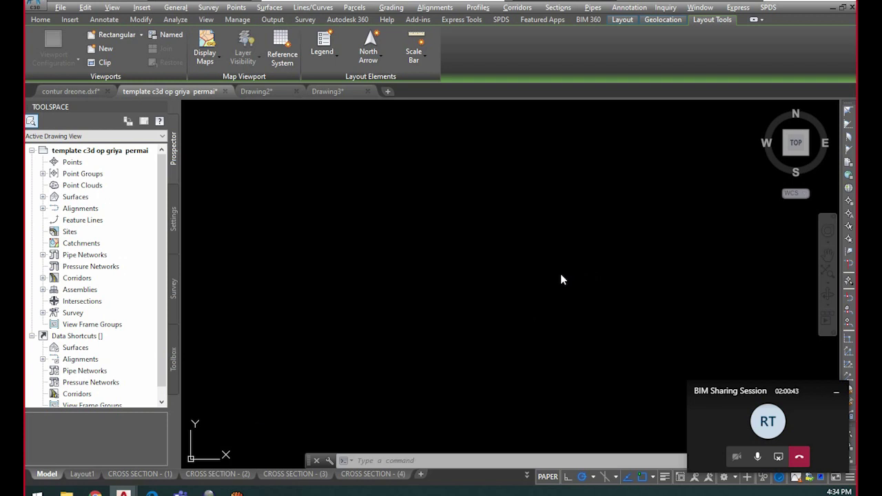
scroll(431, 258, up, 4)
middle_drag(278, 248, 393, 246)
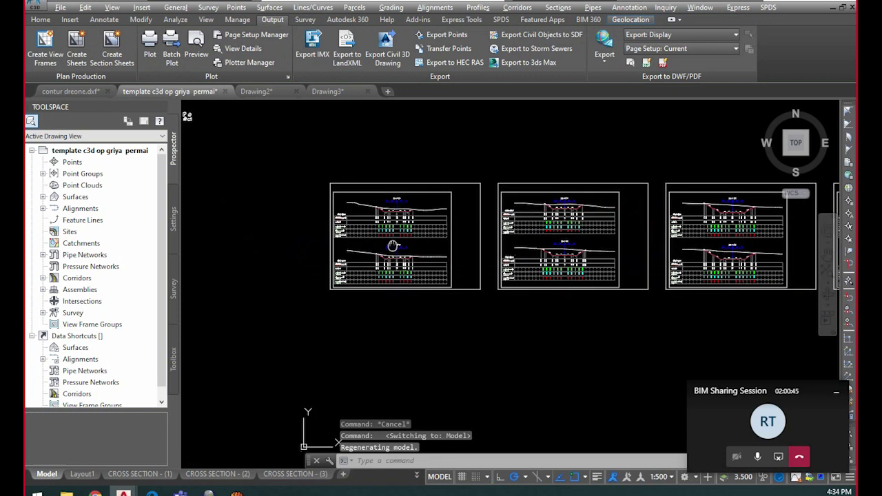
scroll(331, 226, up, 4)
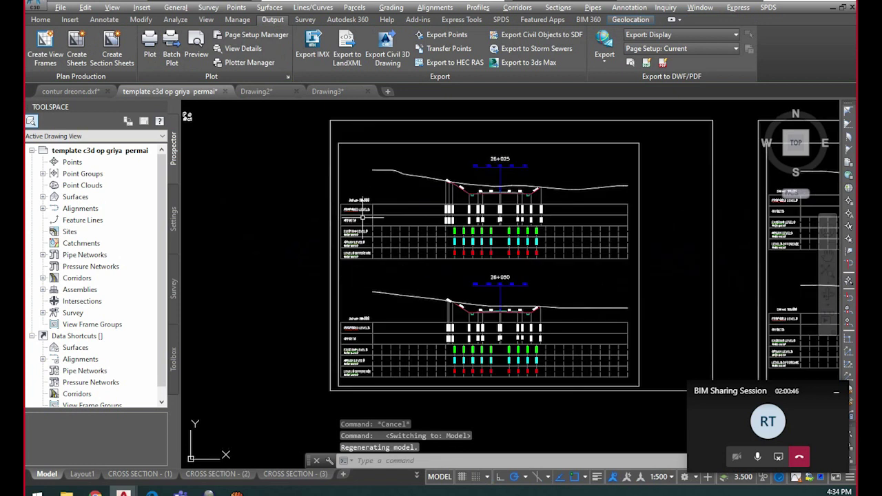
click(638, 215)
right_click(639, 215)
click(663, 338)
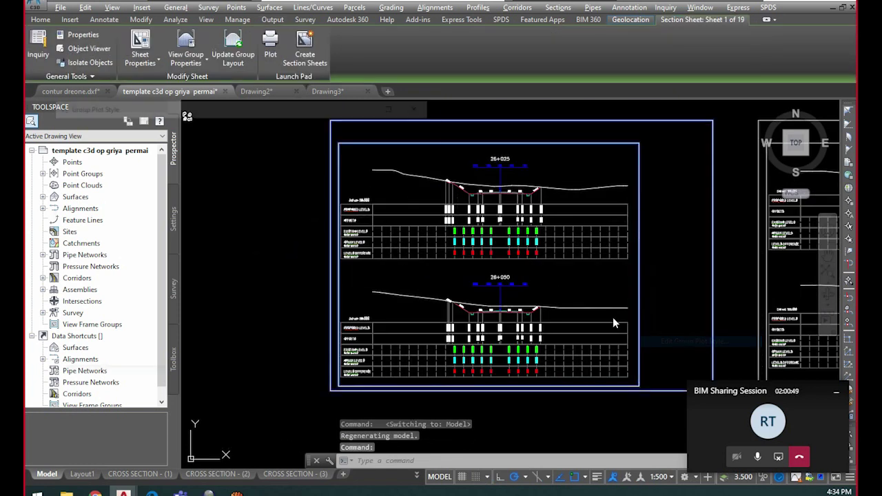
Set the plot area grid's vertical major and vertical minor spacing to 15 mm in the PLOT TOL BIMA group plot style
click(130, 125)
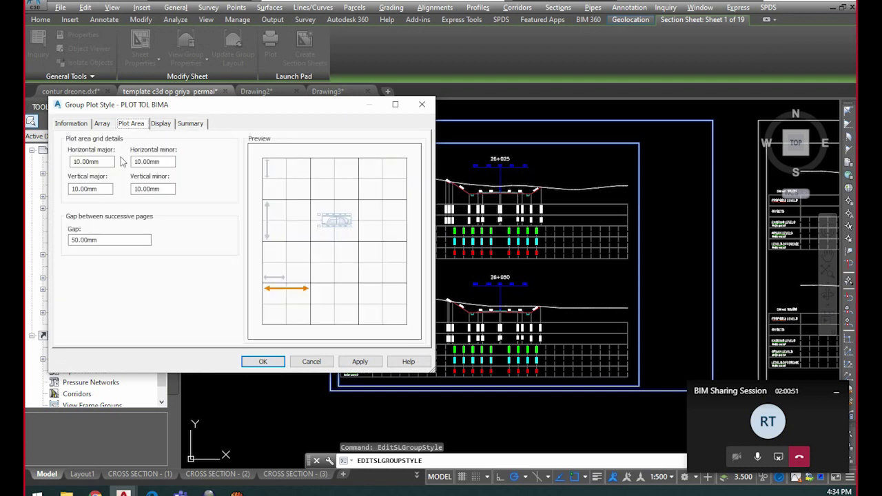
double_click(78, 189)
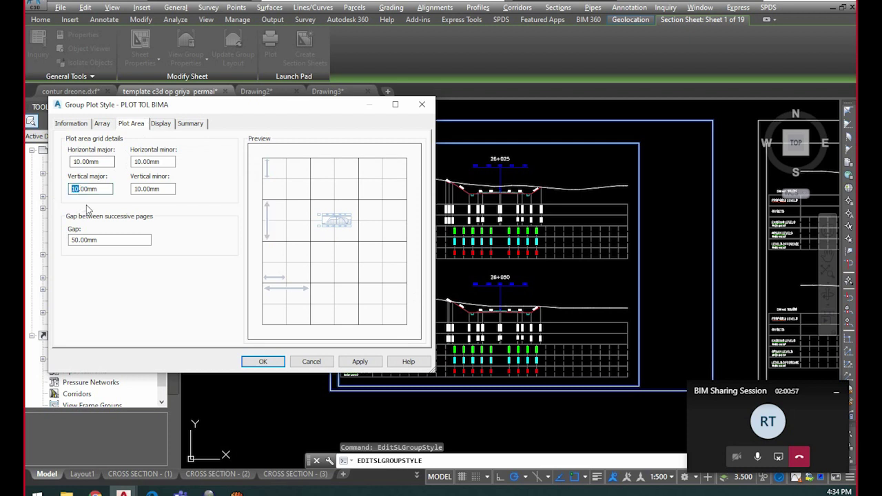
text(15)
key(Tab)
text(15)
click(360, 361)
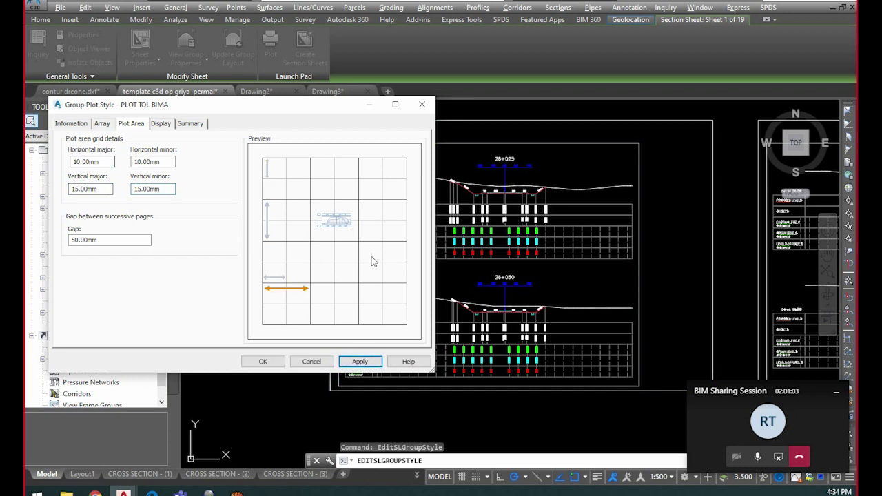
click(276, 362)
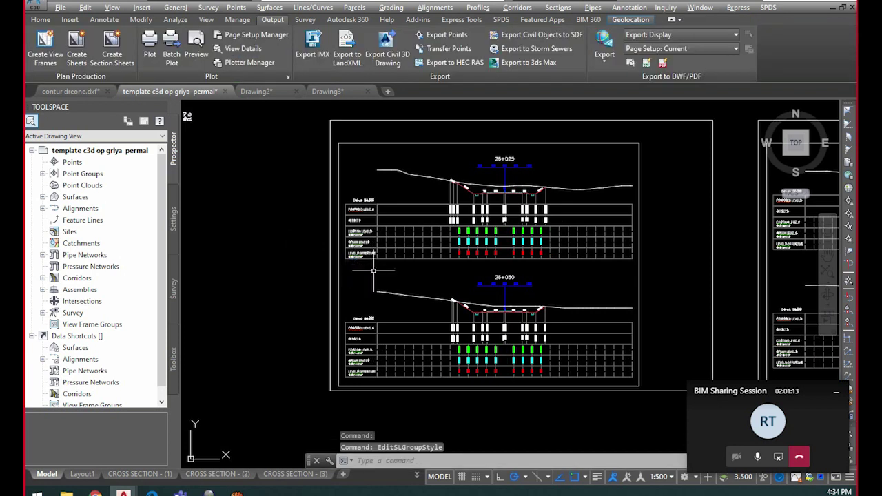
Check the position of the section views on the CROSS SECTION - (1) layout after the plot style change
click(140, 473)
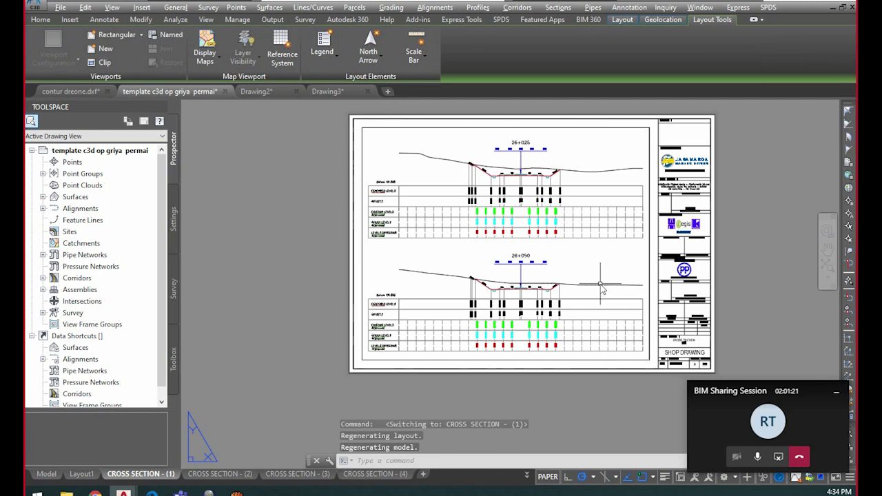
scroll(588, 246, up, 3)
scroll(587, 246, down, 5)
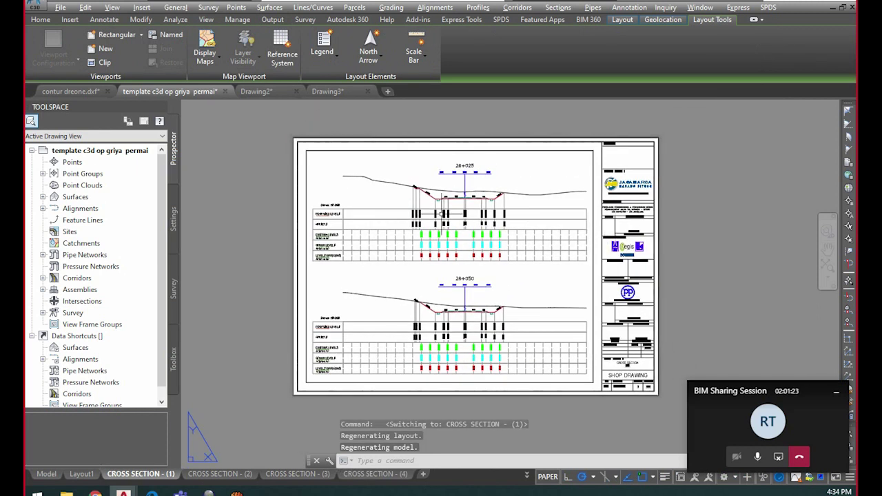
scroll(442, 220, down, 2)
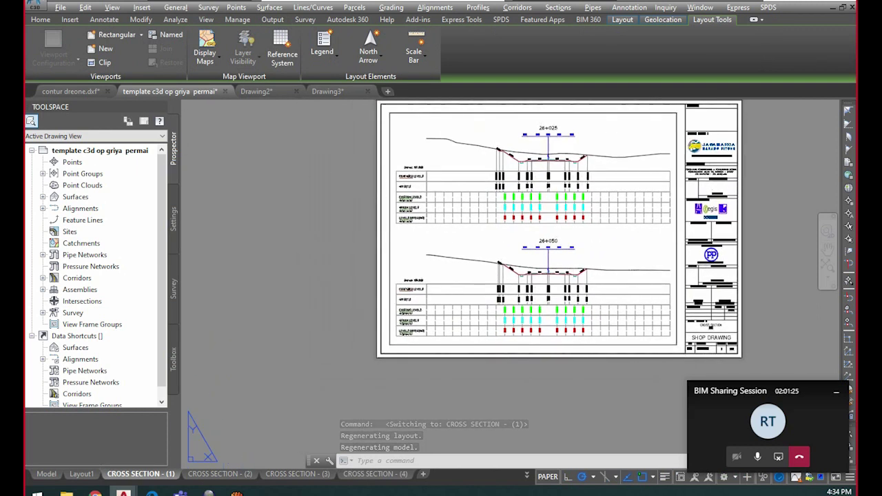
scroll(480, 239, down, 1)
click(305, 163)
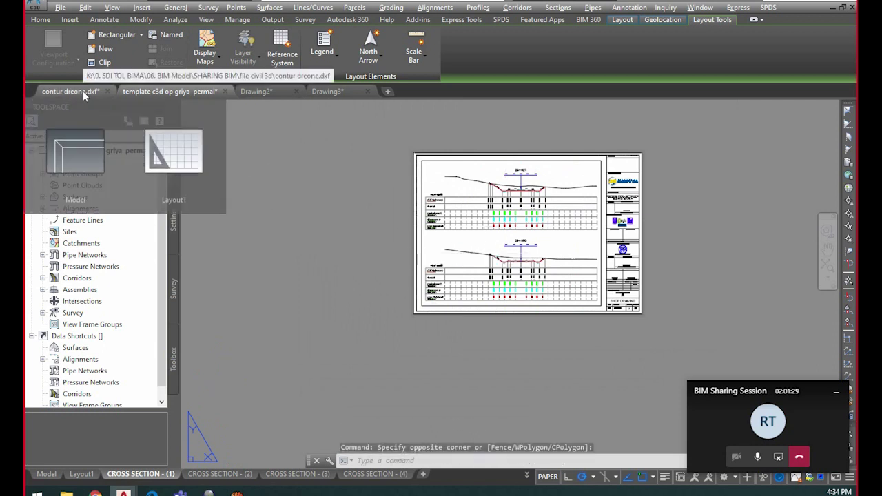
double_click(321, 228)
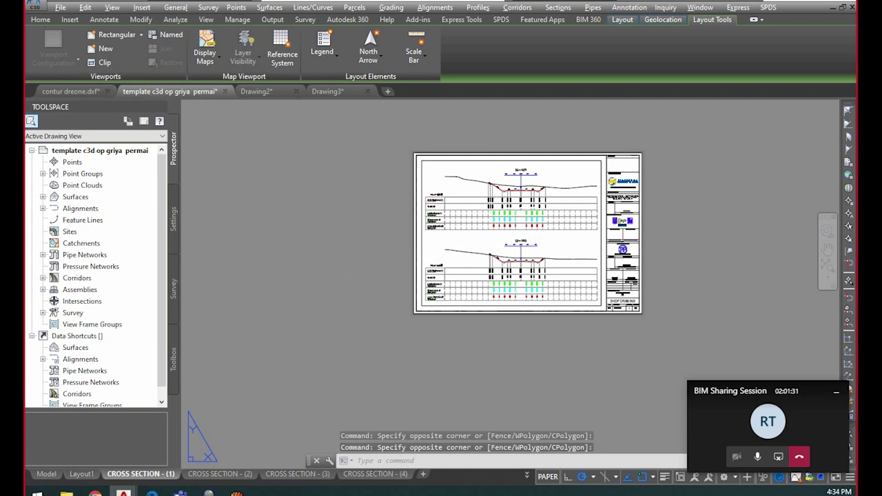
Return to model space and start creating view frames for the CL MAINROAD BIMA alignment with the automatic station range
click(53, 475)
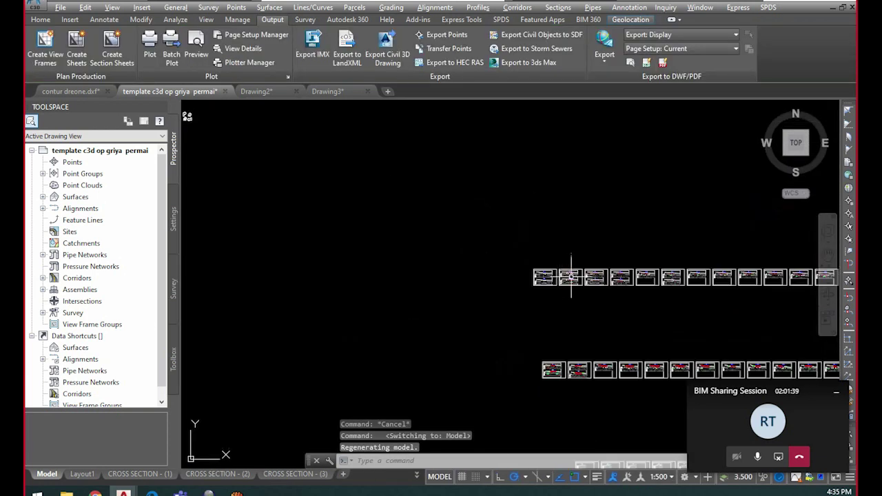
middle_drag(473, 314, 535, 255)
key(Escape)
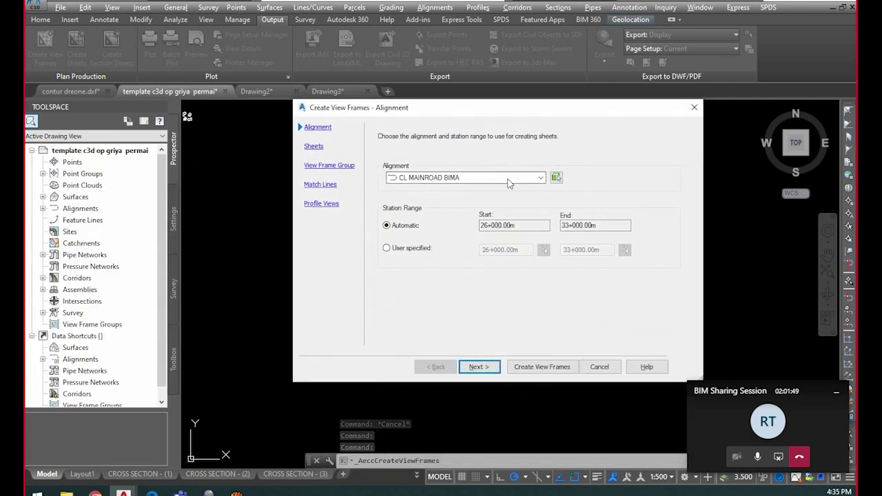
click(527, 181)
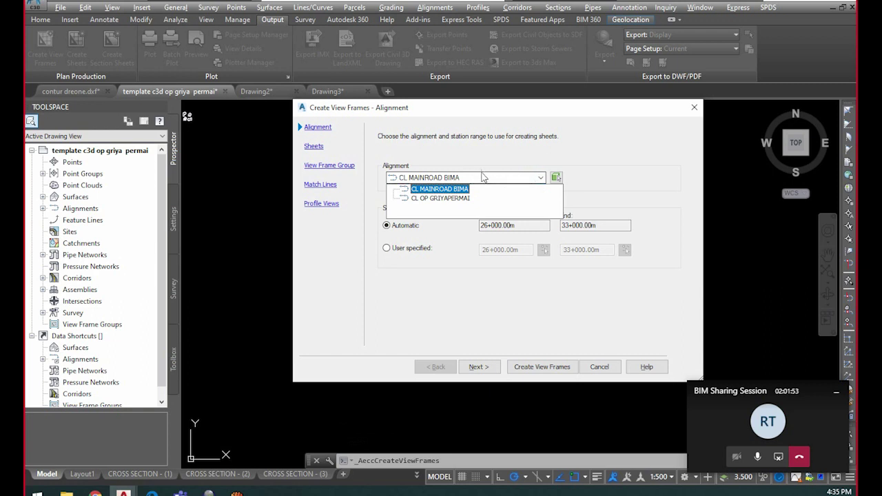
click(454, 189)
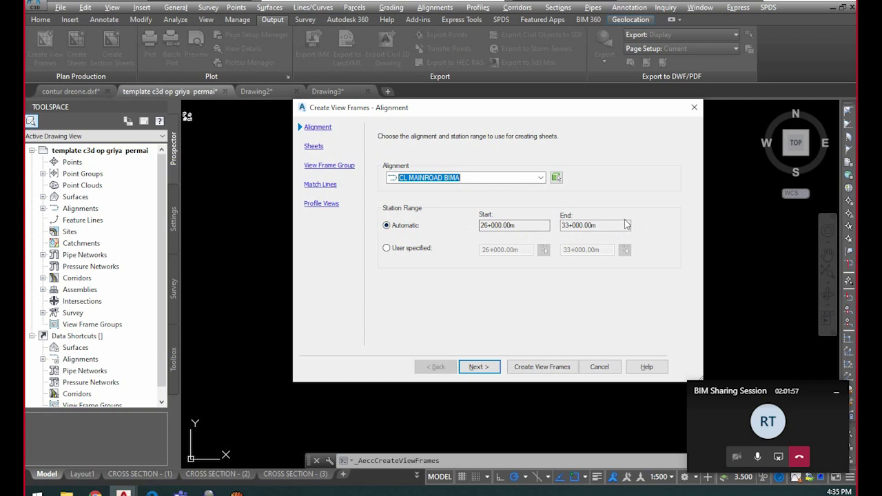
click(480, 370)
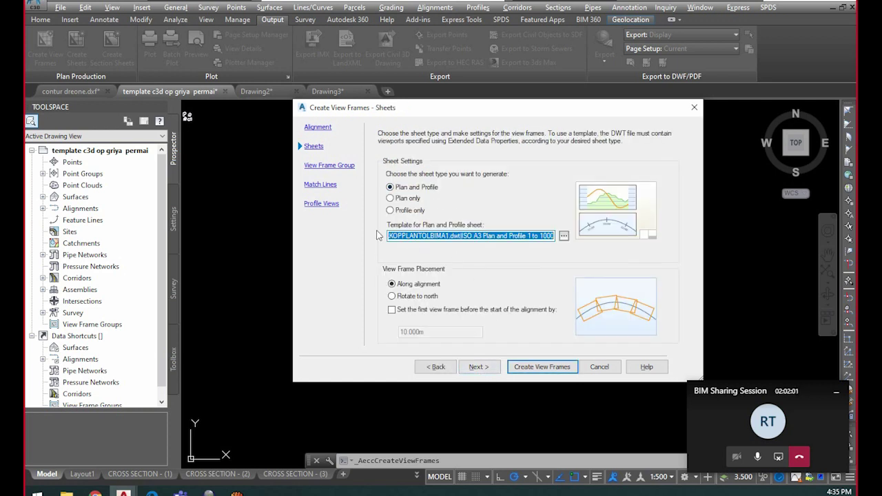
Use the ISO A3 Plan and Profile 1 to 1000 layout from KOPPLANTOLBIMA1.dwt and place the view frames along the alignment
click(564, 237)
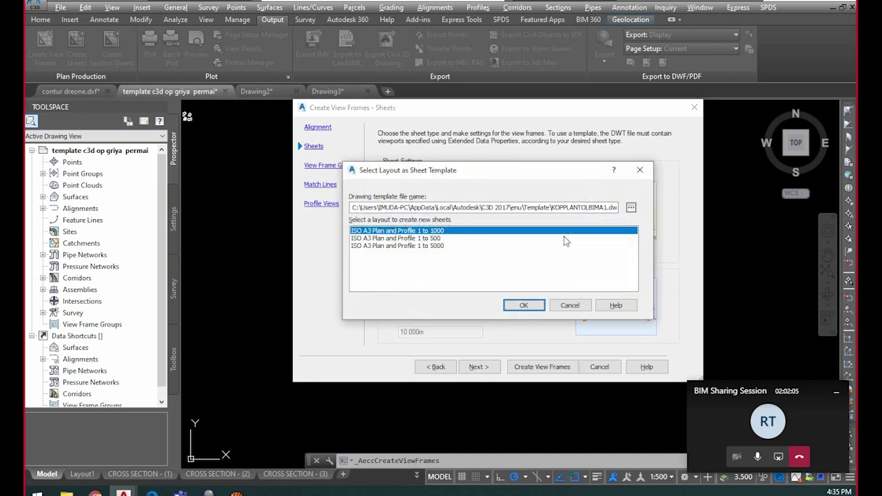
drag(378, 207, 609, 205)
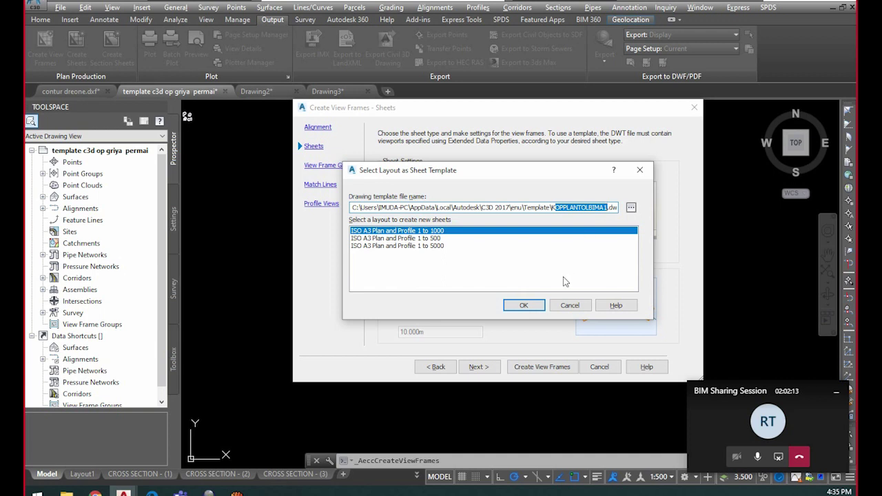
click(598, 208)
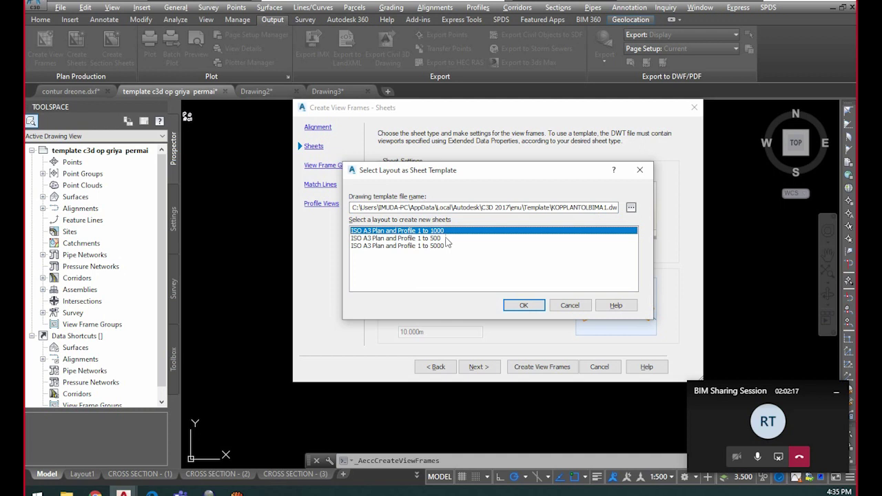
click(525, 306)
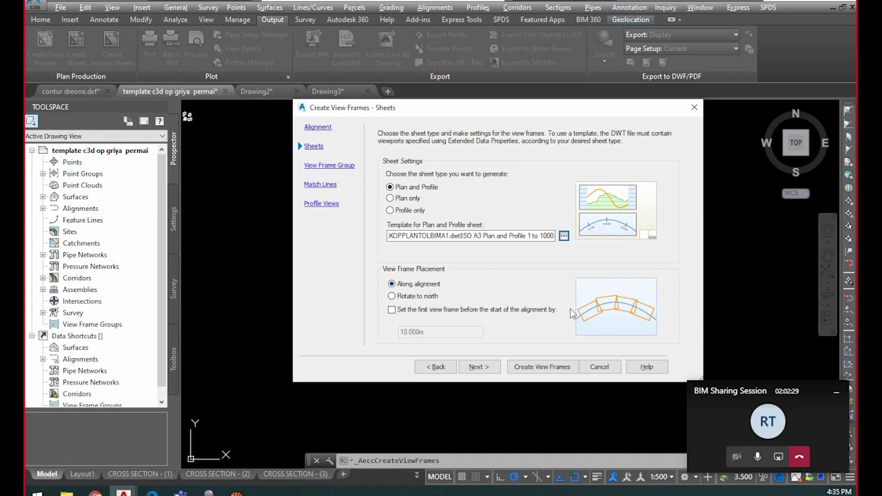
click(391, 297)
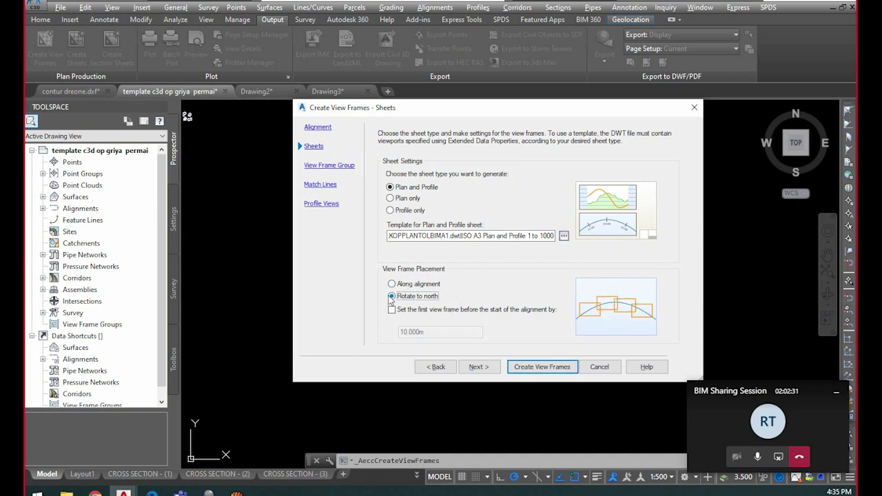
click(394, 285)
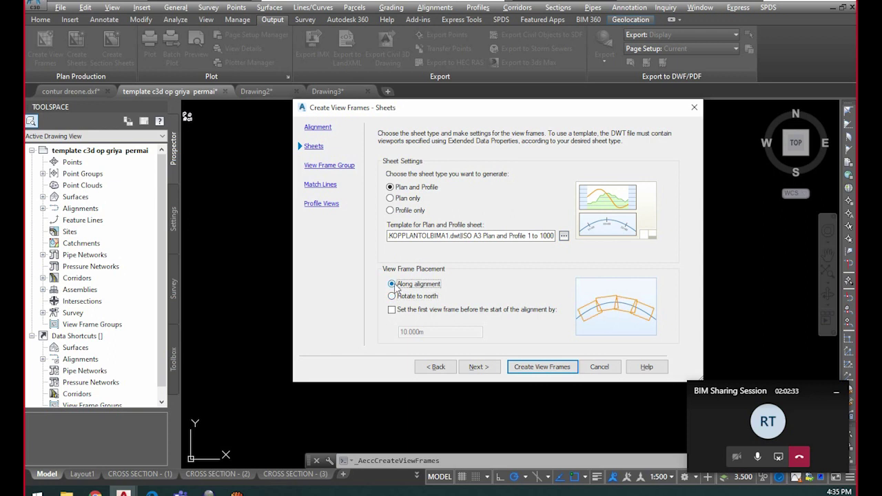
click(487, 367)
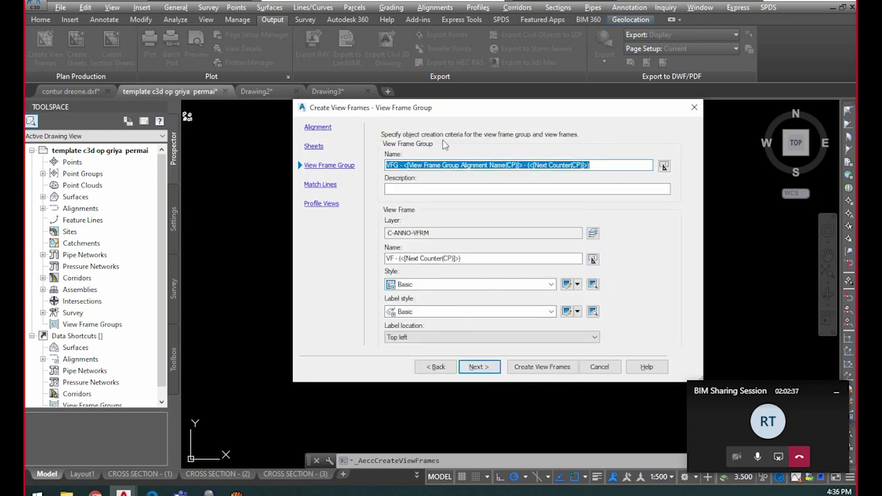
Replace the VFG prefix in the view frame group's name template with PLAN PROFILE, keeping the alignment name and counter fields
click(400, 164)
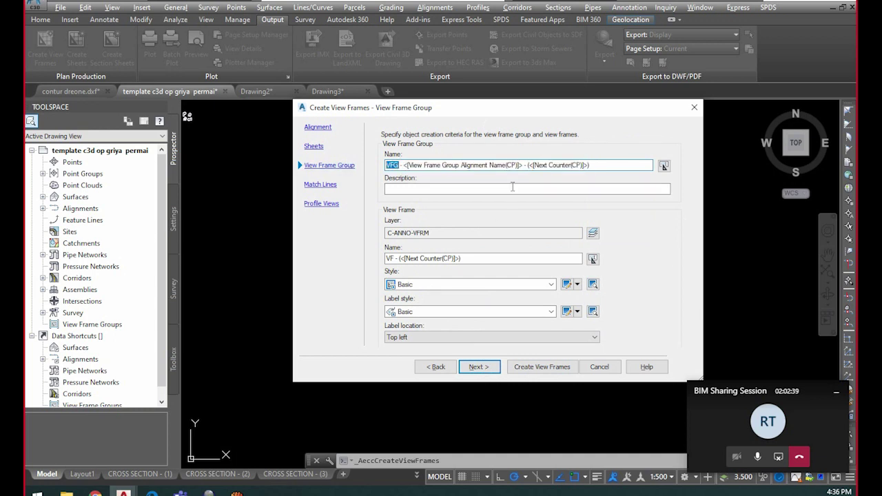
click(663, 168)
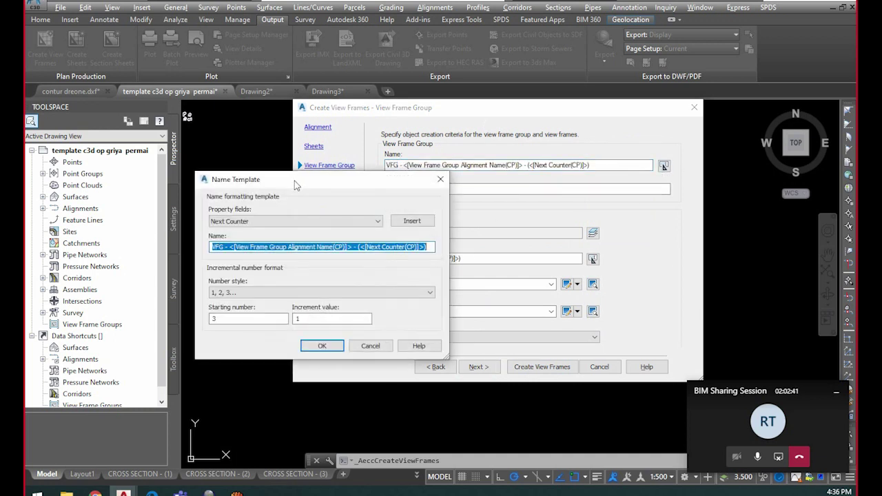
drag(296, 184, 508, 185)
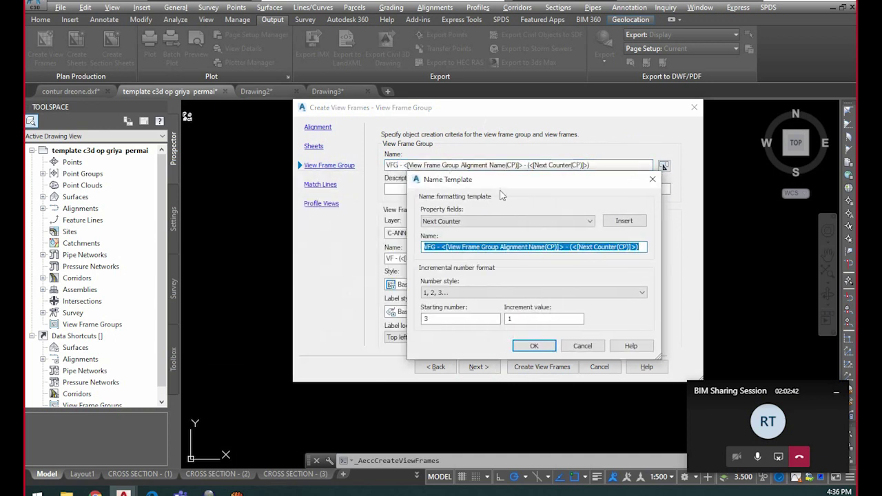
drag(640, 246, 535, 254)
click(592, 222)
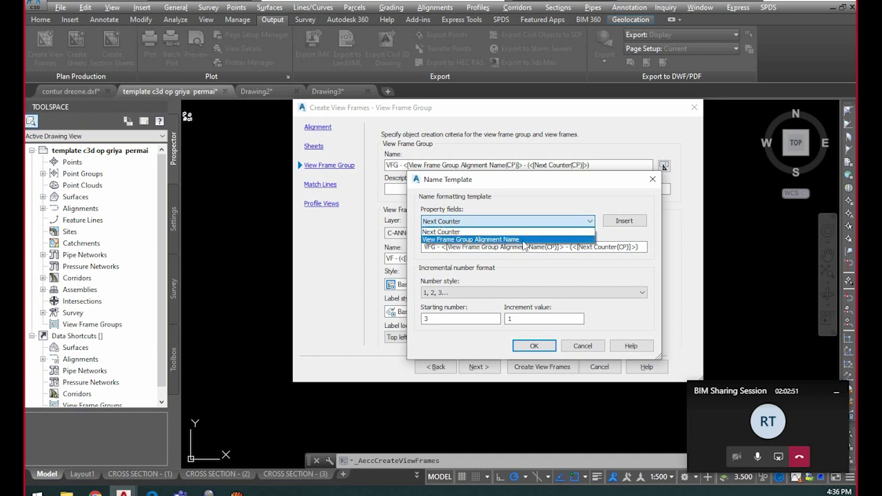
click(441, 248)
double_click(436, 249)
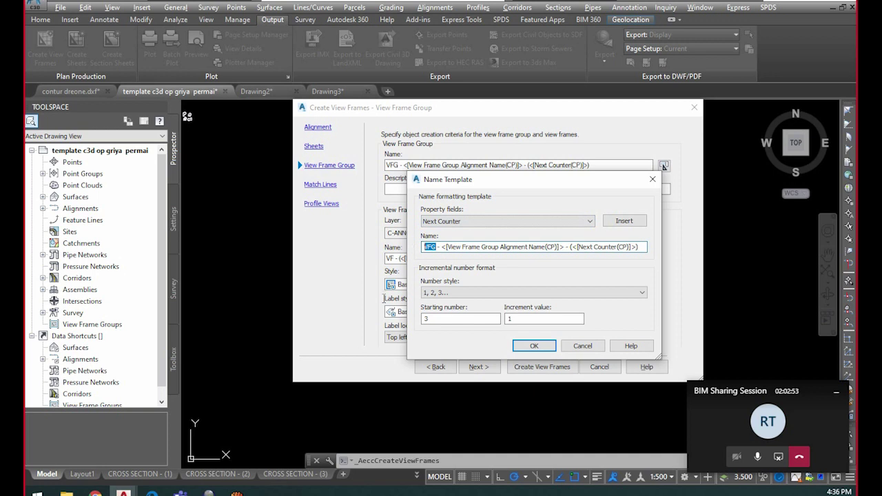
text(PLAN)
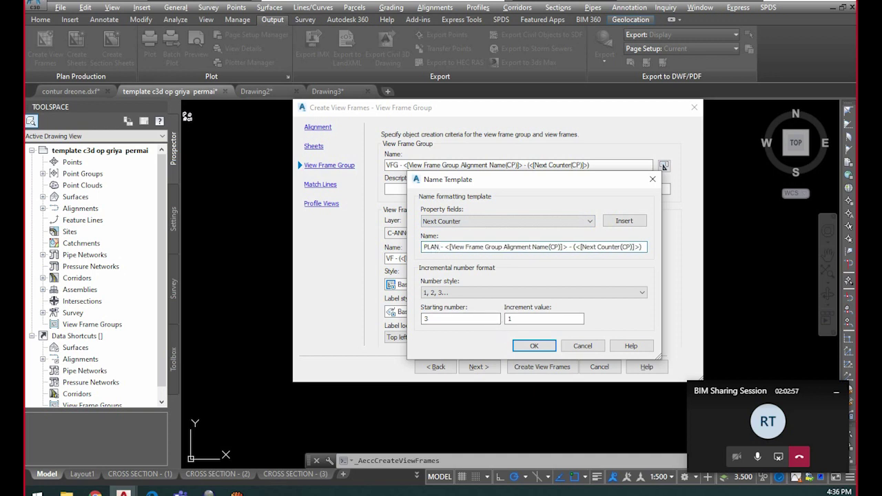
text( PR)
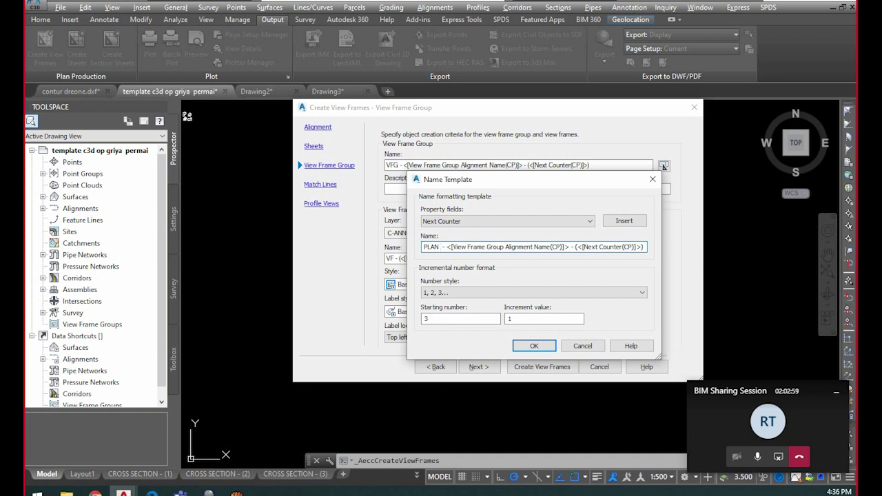
text(OFILE)
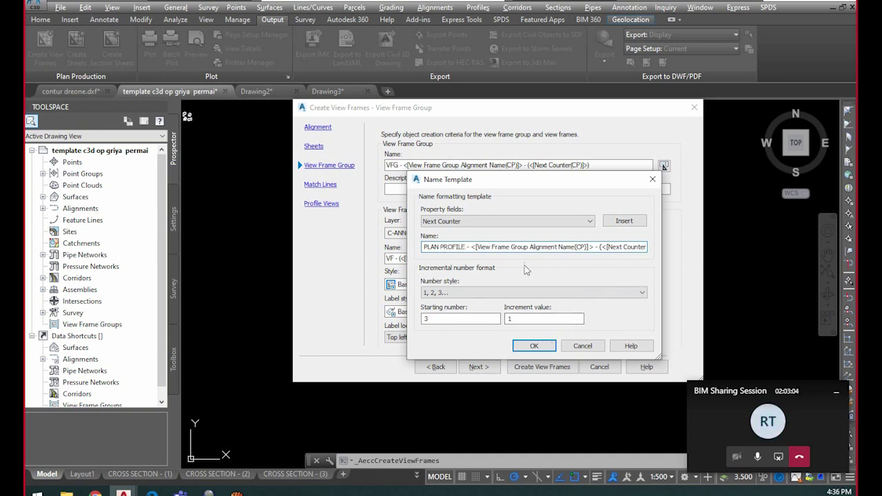
click(434, 321)
click(529, 346)
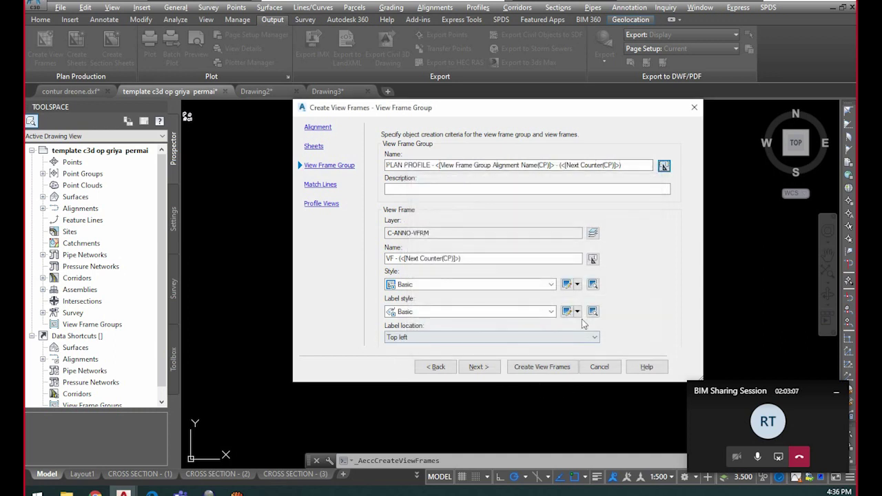
Create the view frames with the default match line settings, _Y Profile View Style and _Y Profile View Band Set
click(491, 368)
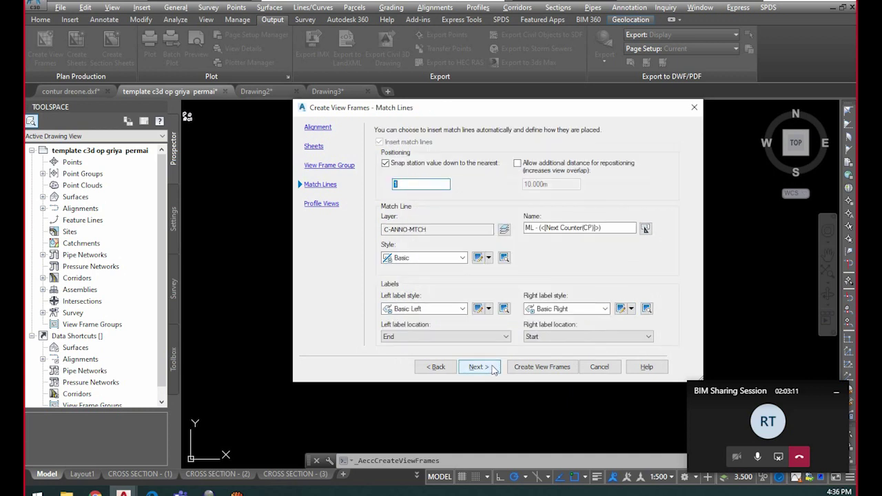
click(492, 368)
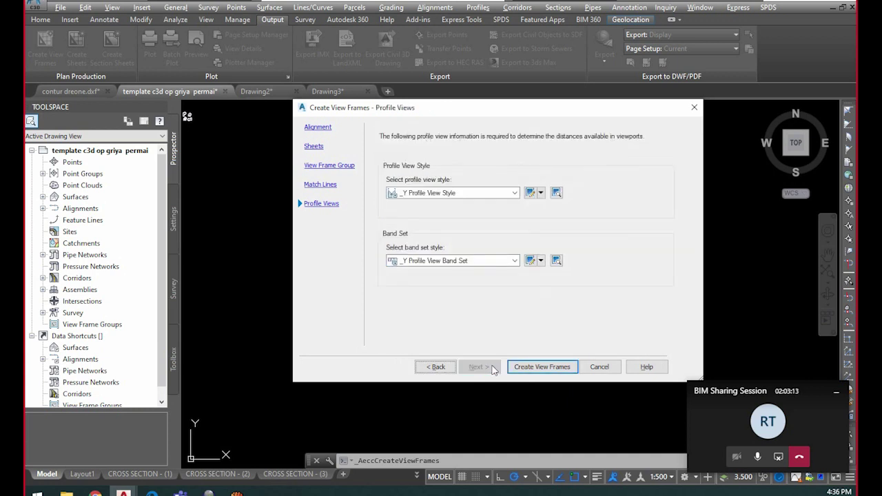
click(548, 368)
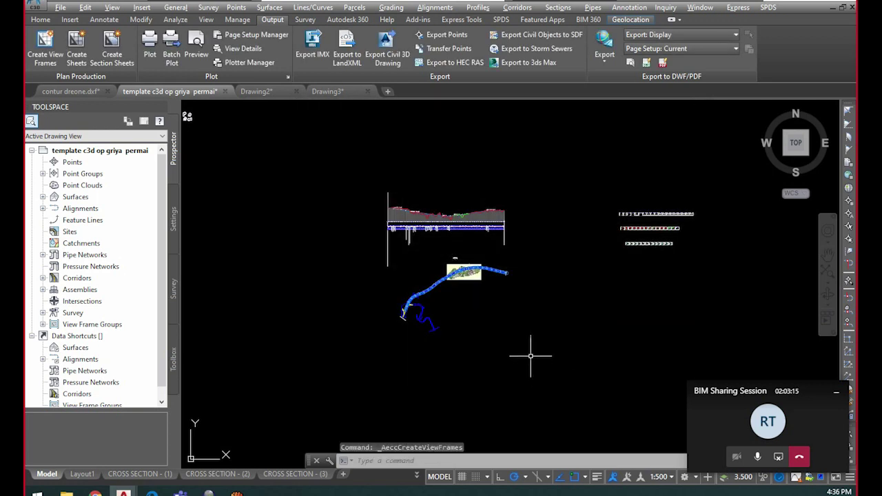
Examine the view frames and their match lines along the alignment, from its southwestern end to the aerial photo area
scroll(410, 309, up, 10)
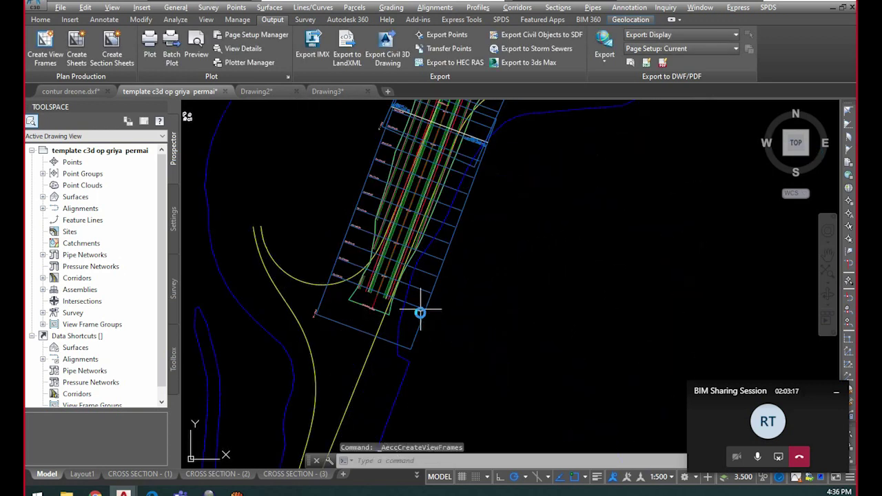
click(420, 326)
scroll(419, 327, down, 5)
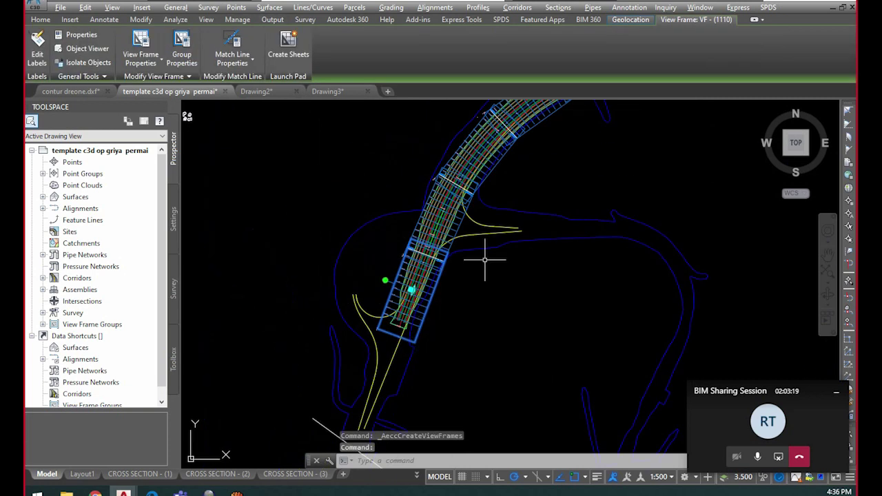
middle_drag(486, 260, 457, 304)
click(435, 264)
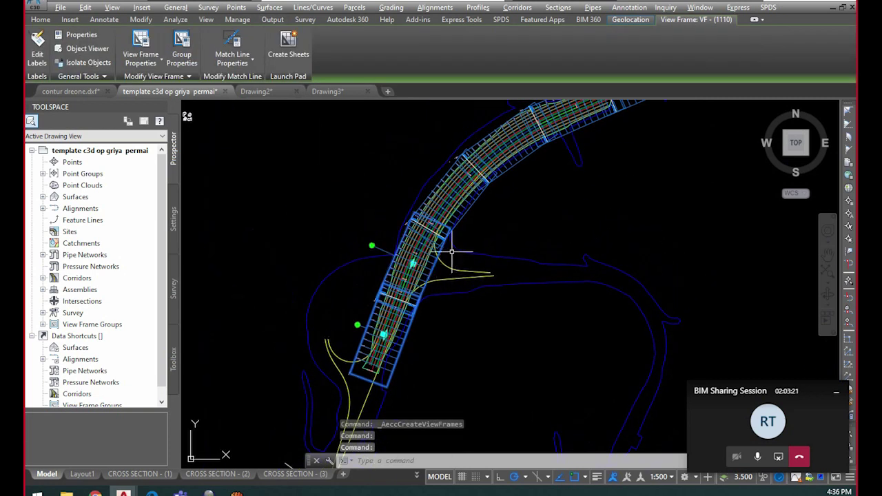
key(Escape)
click(482, 197)
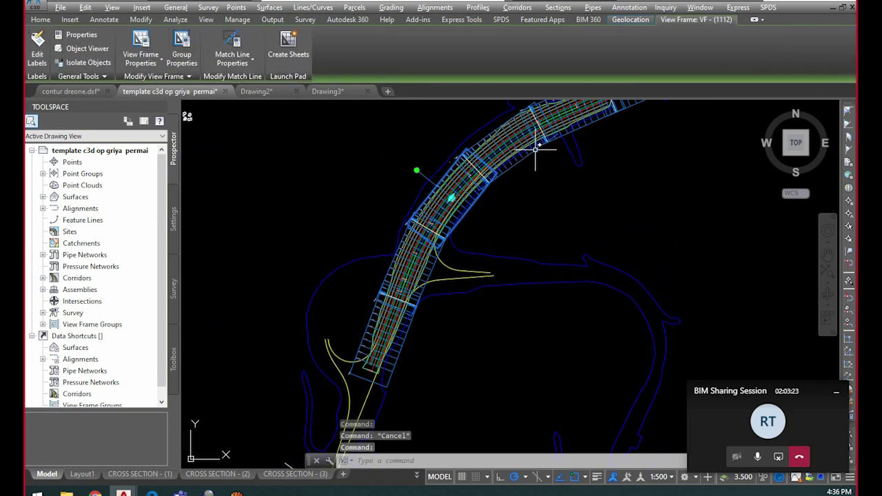
click(536, 150)
key(Escape)
middle_drag(550, 203, 493, 244)
scroll(493, 244, down, 2)
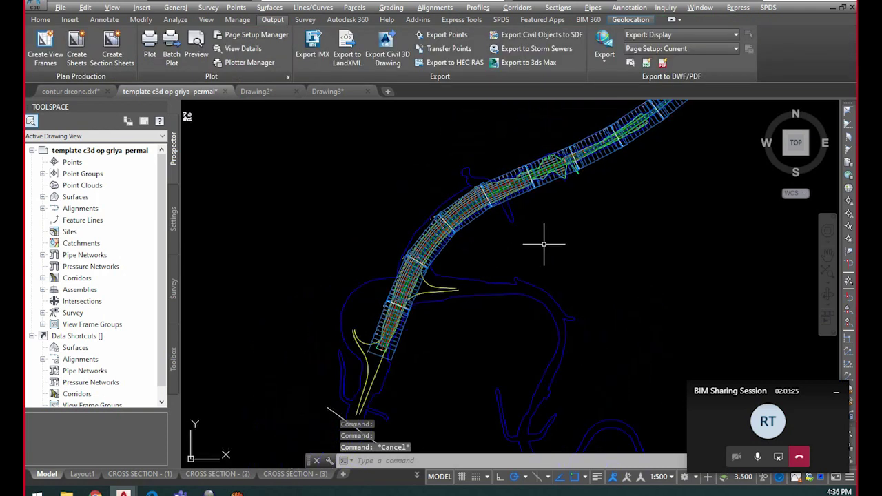
scroll(548, 233, up, 3)
middle_drag(627, 163, 494, 245)
scroll(495, 246, up, 6)
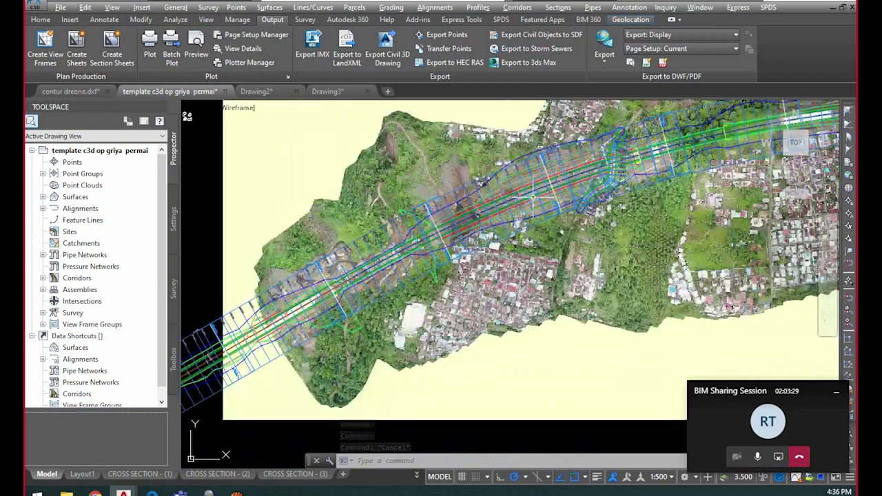
scroll(533, 196, down, 2)
scroll(449, 203, up, 5)
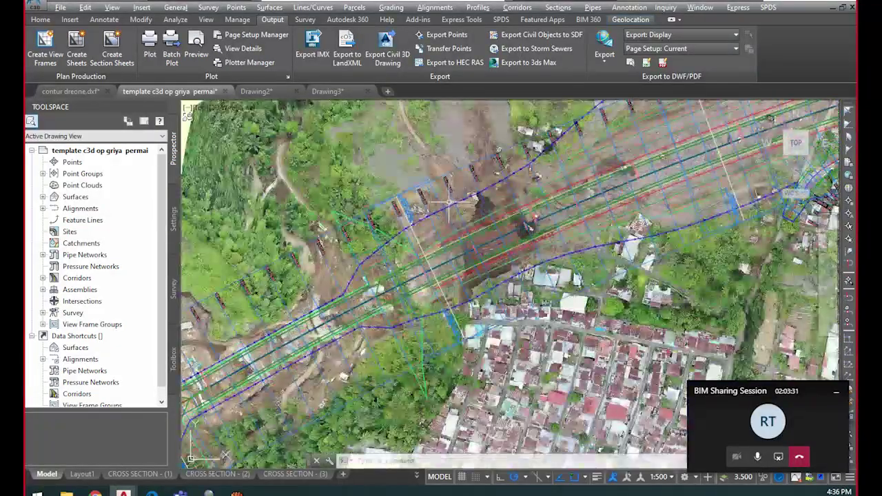
scroll(450, 203, down, 4)
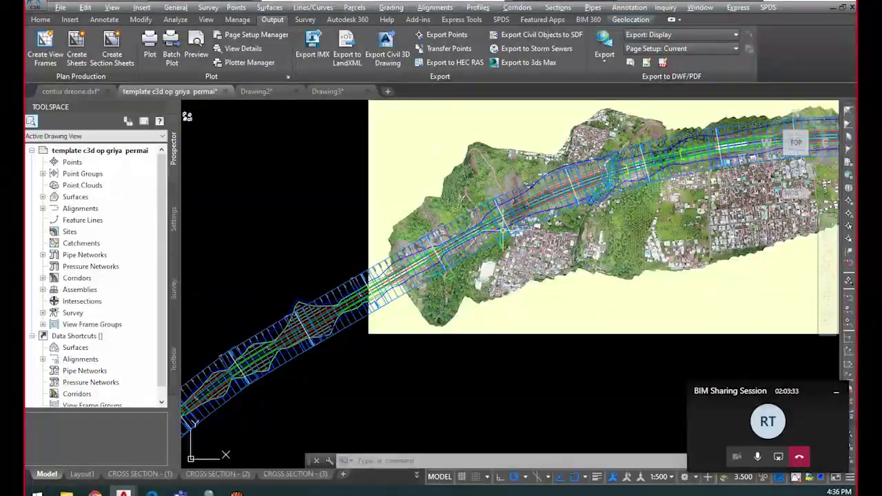
Start creating sheets from the PLAN PROFILE - CL MAINROAD BIMA - (1) view frame group, including all view frames
click(81, 52)
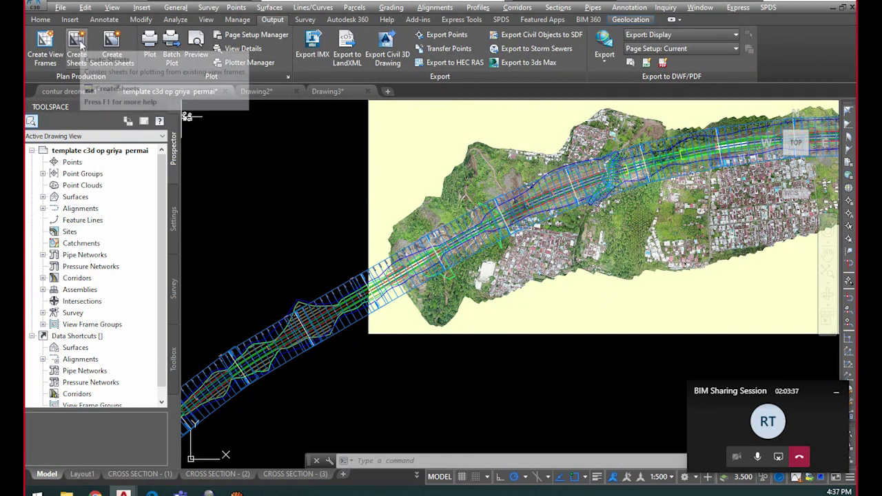
click(81, 45)
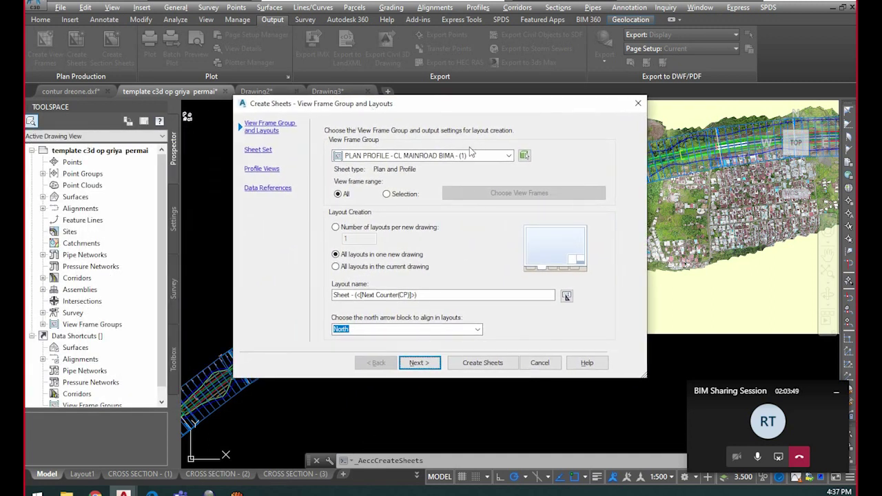
click(492, 156)
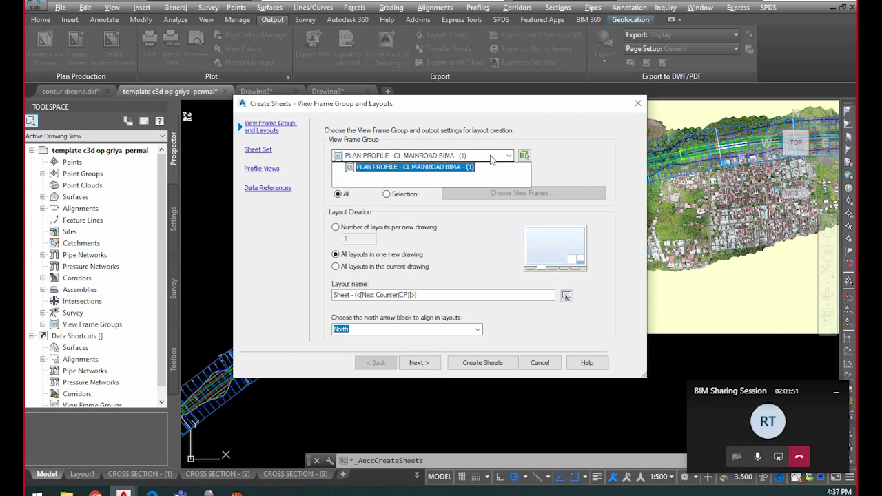
click(390, 167)
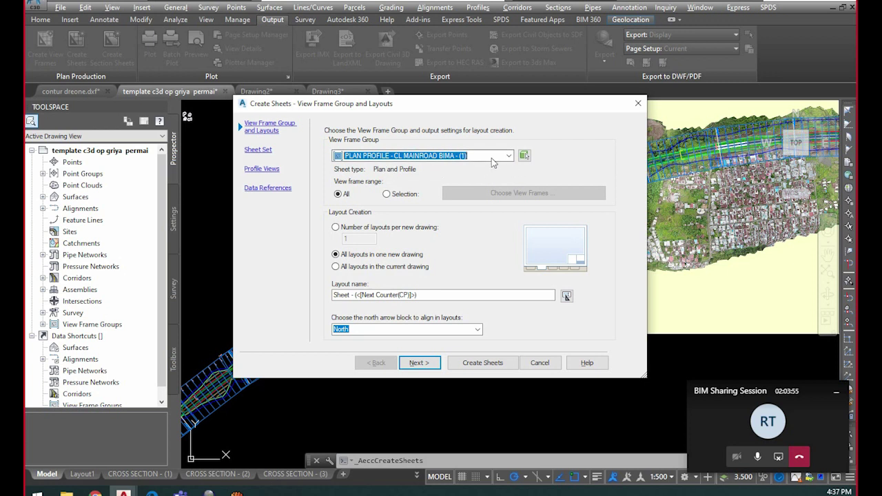
click(388, 195)
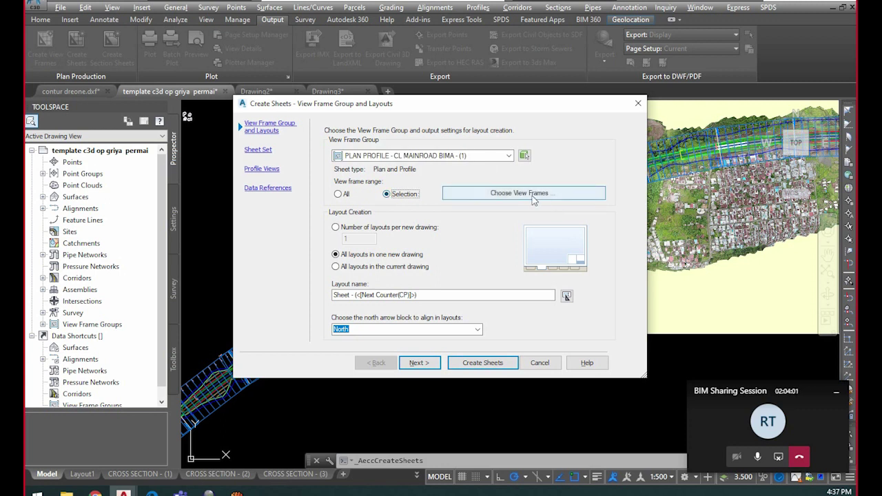
click(338, 194)
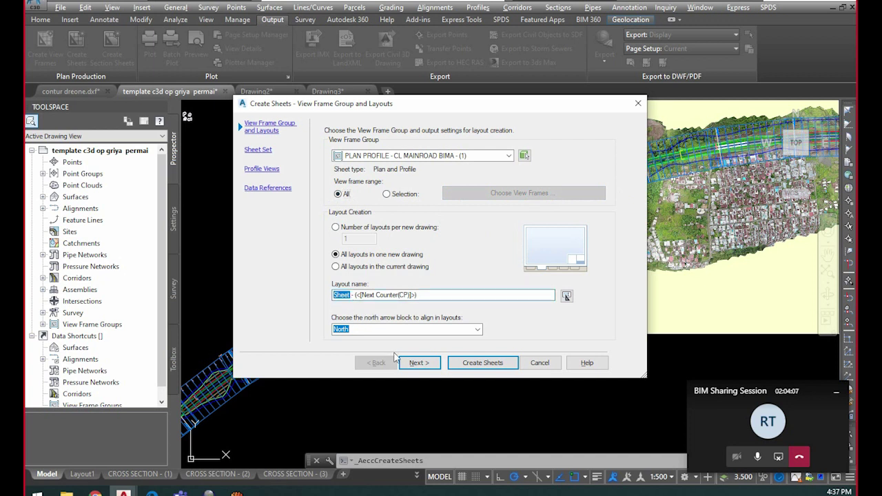
Change the layout name prefix to PLAN PROLE before the counter and keep North as the north arrow block
text(PLA)
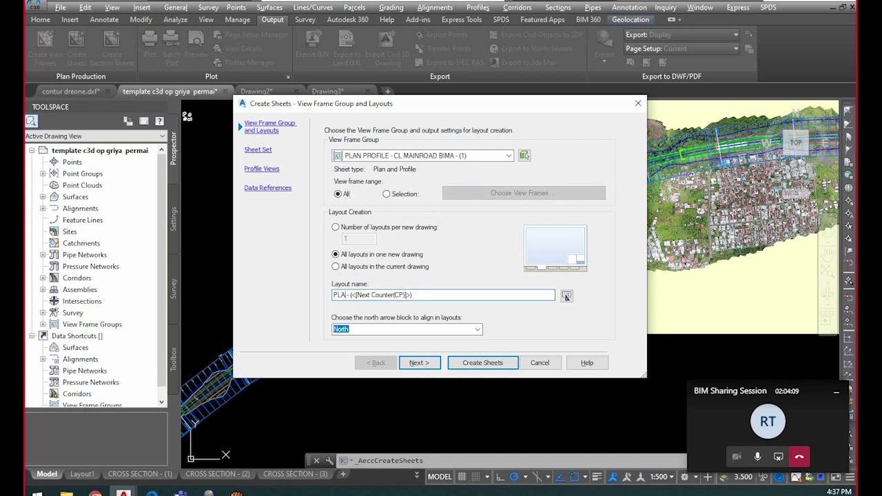
text(N PROLE)
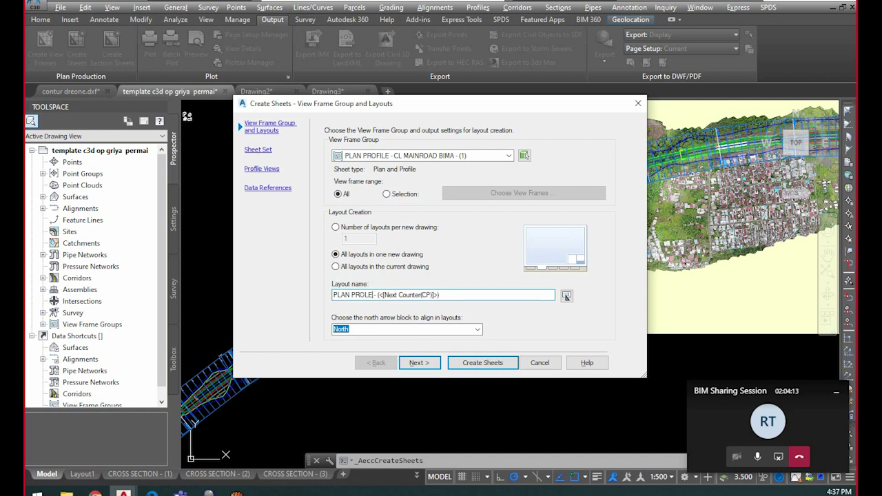
click(481, 331)
click(479, 330)
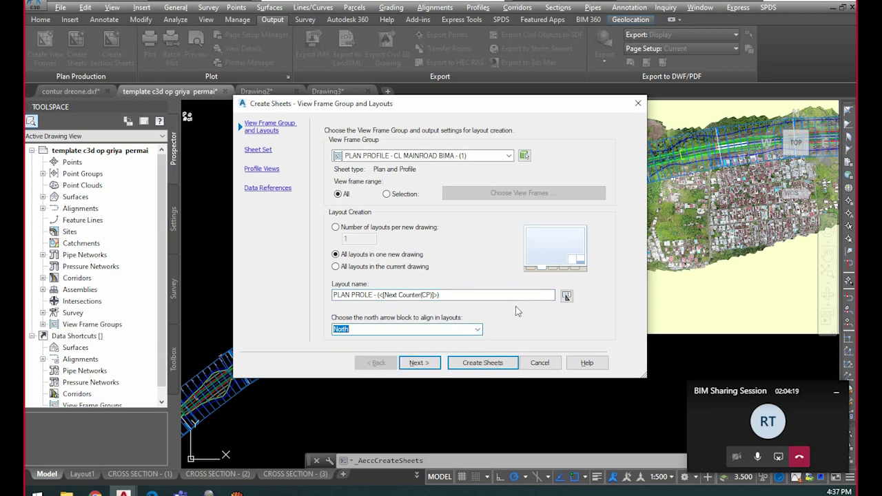
Keep the default sheet set, profile view and data reference settings, then create the sheets and allow the current drawing to be saved
click(419, 363)
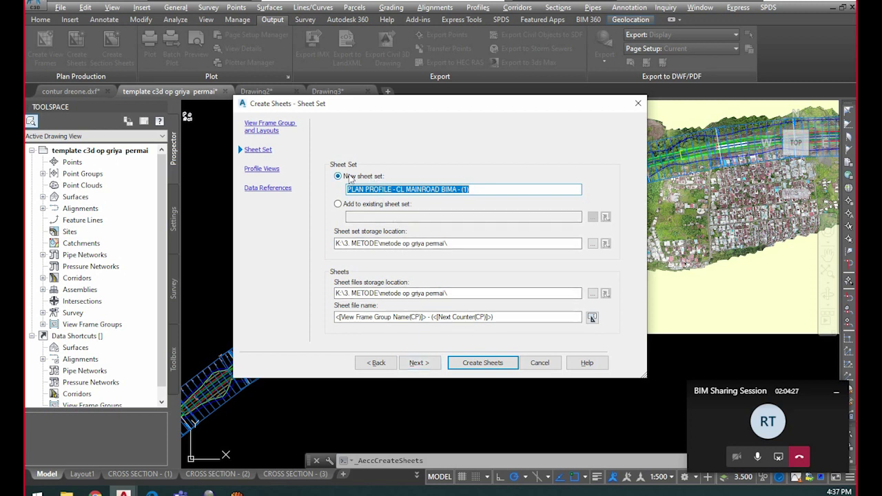
click(417, 363)
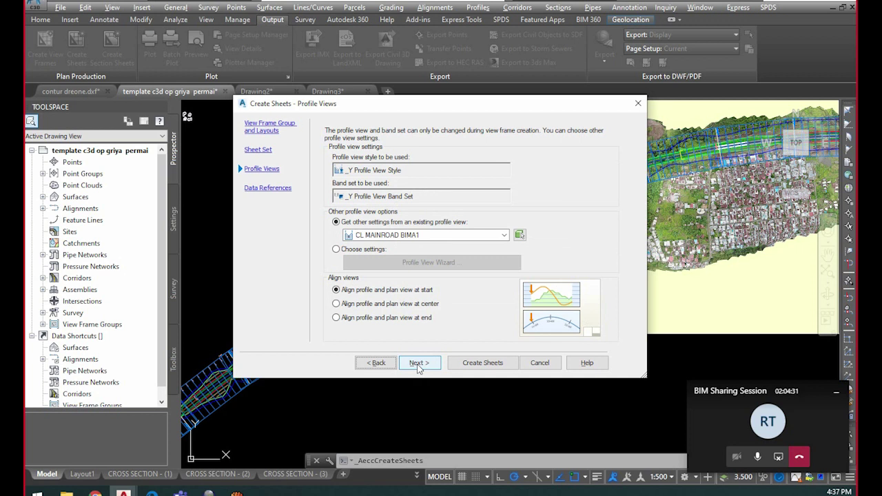
click(417, 363)
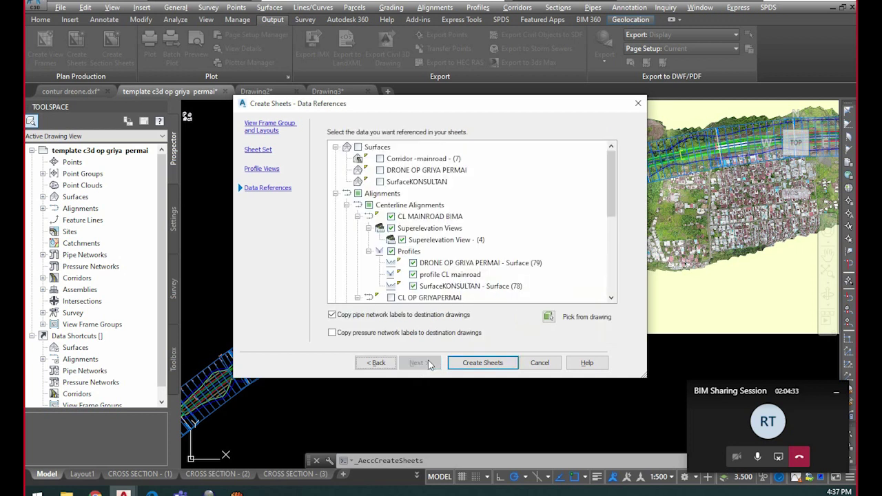
click(495, 364)
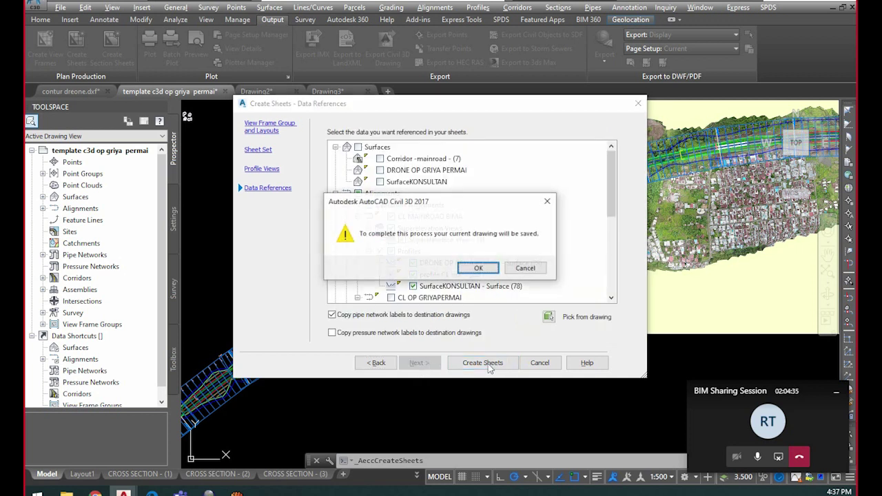
click(479, 267)
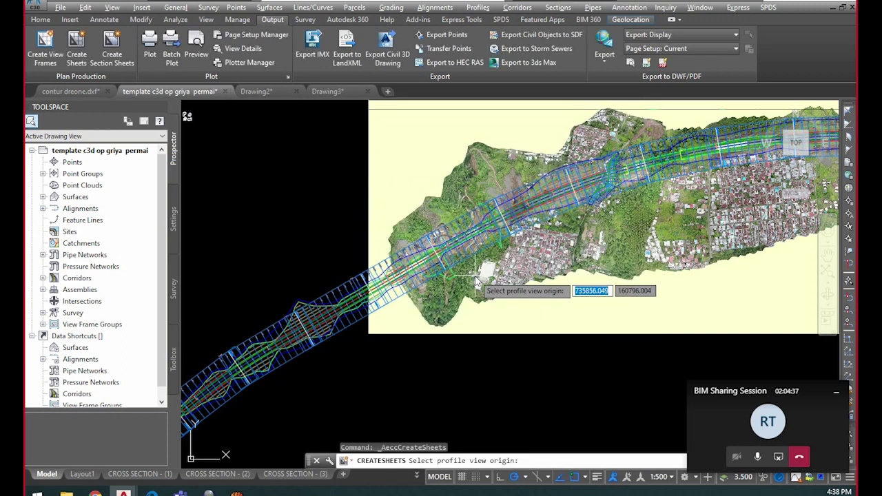
Place the profile view origin in empty model space above the existing profile view and section views
scroll(408, 317, down, 5)
scroll(413, 313, down, 3)
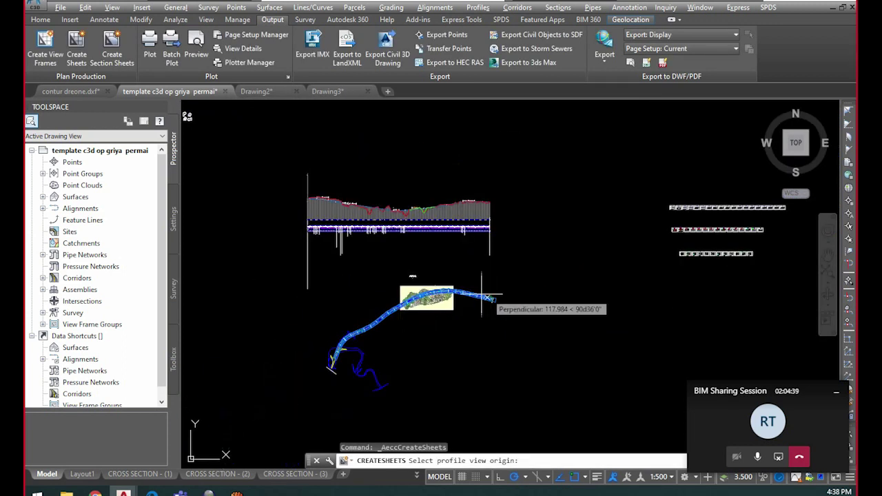
scroll(532, 241, down, 2)
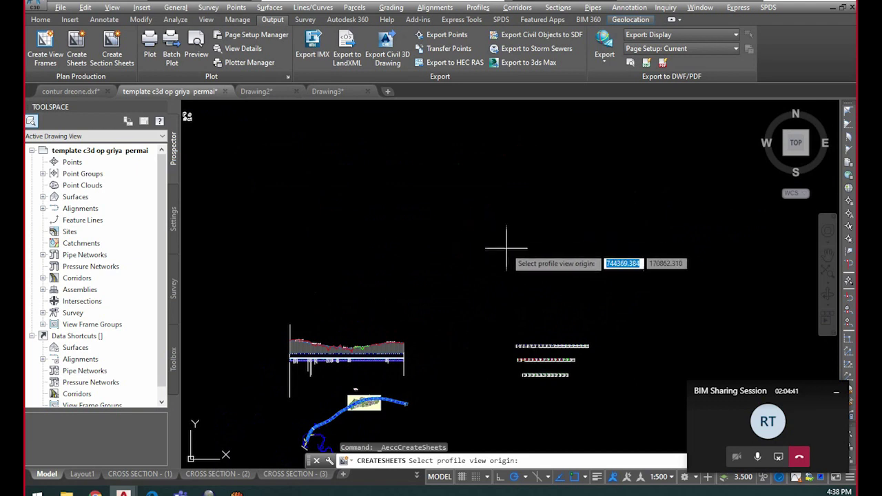
middle_drag(562, 276, 486, 159)
middle_drag(533, 226, 526, 313)
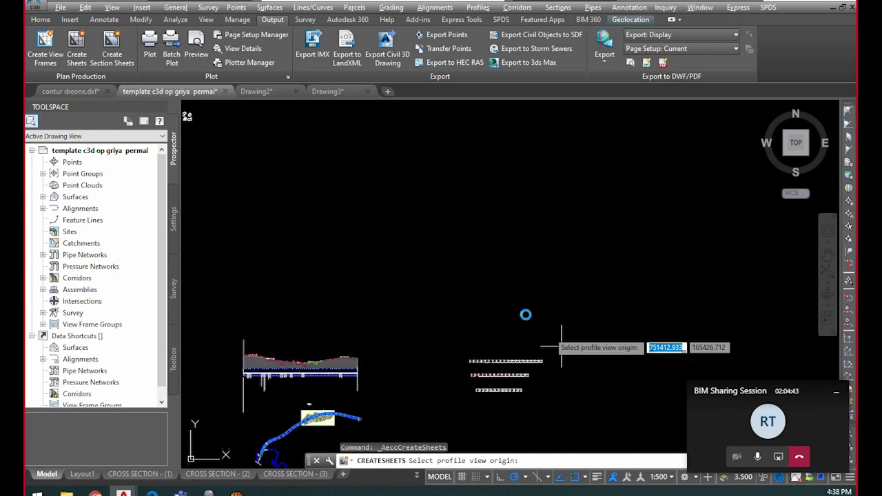
click(404, 256)
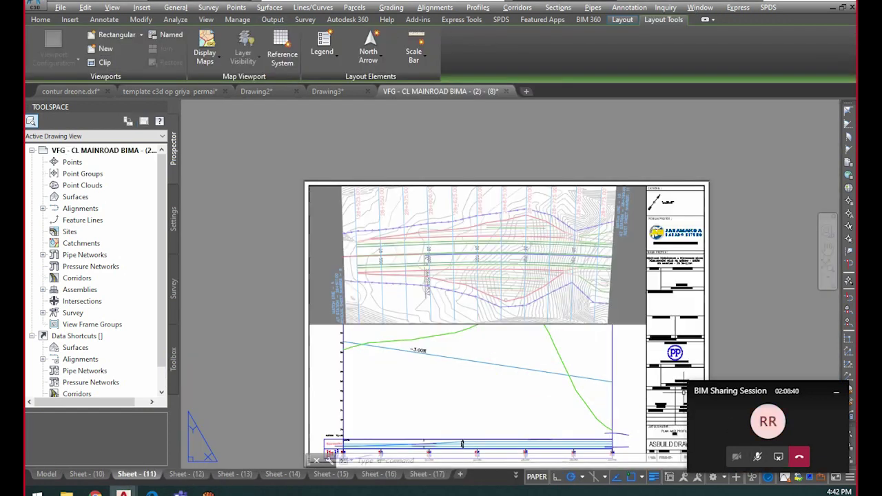
Examine the plan view of Sheet - (11), including its north arrow, match lines and title block
scroll(547, 224, down, 2)
scroll(554, 258, up, 5)
middle_drag(525, 190, 524, 195)
scroll(524, 195, down, 4)
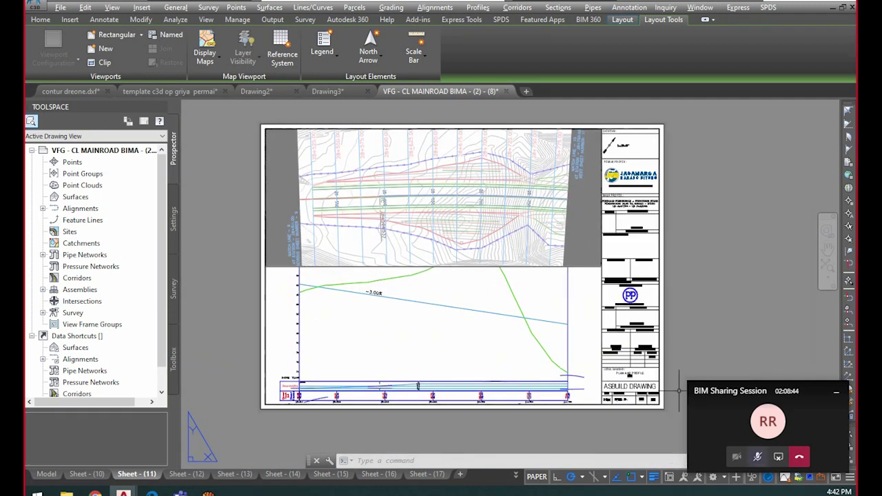
scroll(597, 148, up, 2)
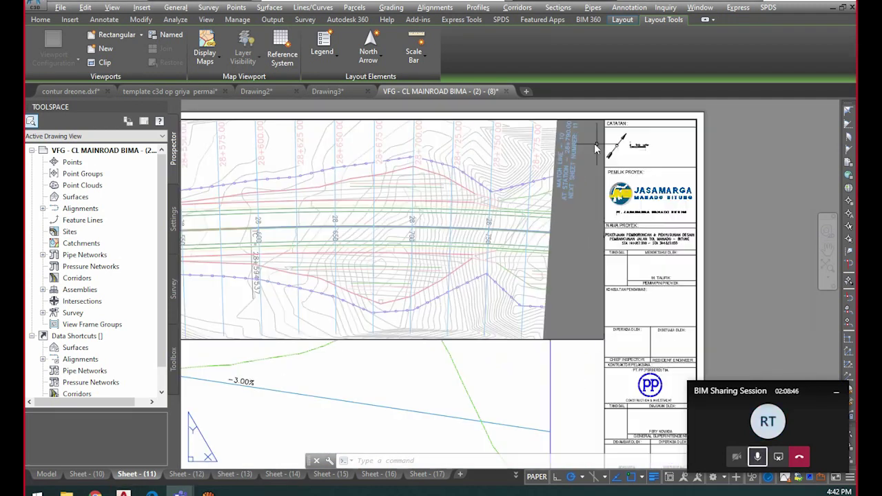
scroll(573, 158, down, 2)
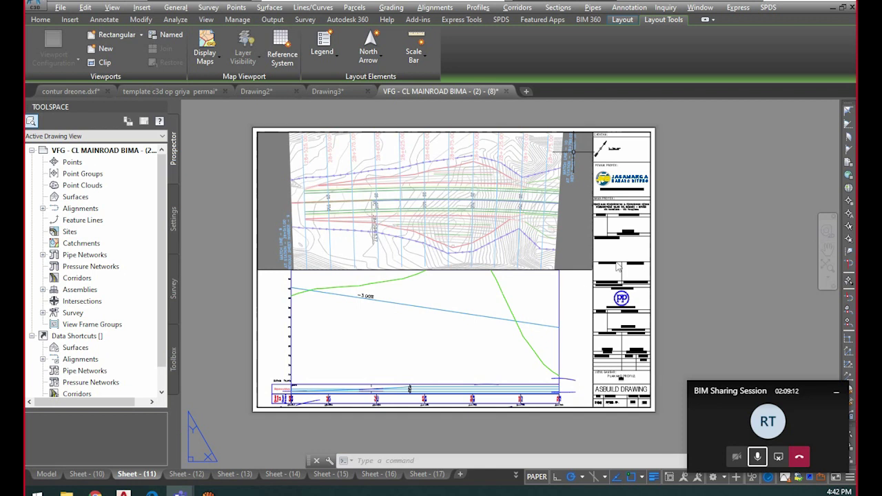
click(732, 259)
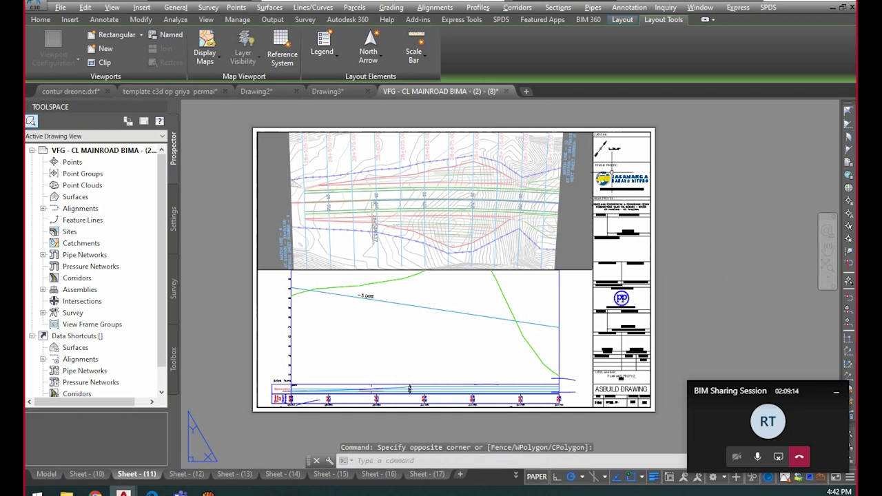
scroll(528, 231, down, 2)
scroll(472, 261, up, 4)
middle_drag(516, 236, 487, 283)
middle_drag(458, 196, 485, 203)
scroll(478, 203, down, 2)
middle_drag(550, 300, 540, 263)
scroll(482, 252, up, 2)
scroll(457, 252, down, 2)
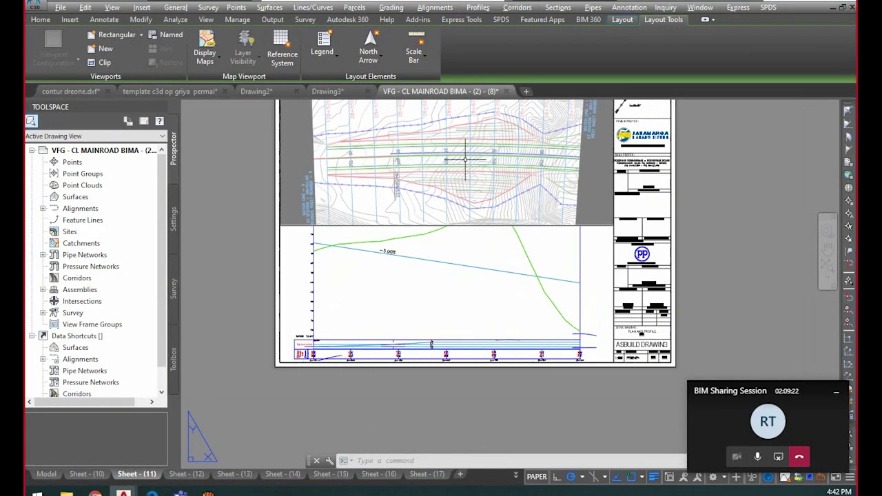
Examine the profile view of Sheet - (11), including its elevation axis, design and ground lines, and data bands
scroll(339, 193, up, 2)
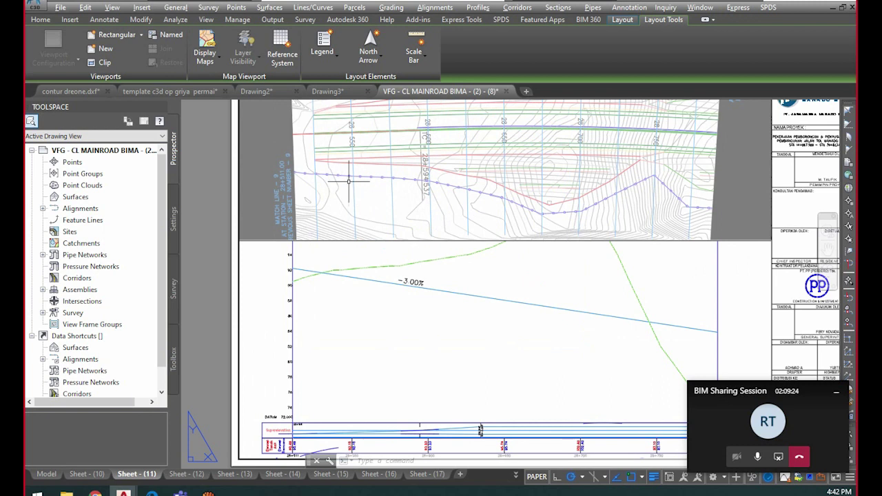
scroll(461, 207, down, 2)
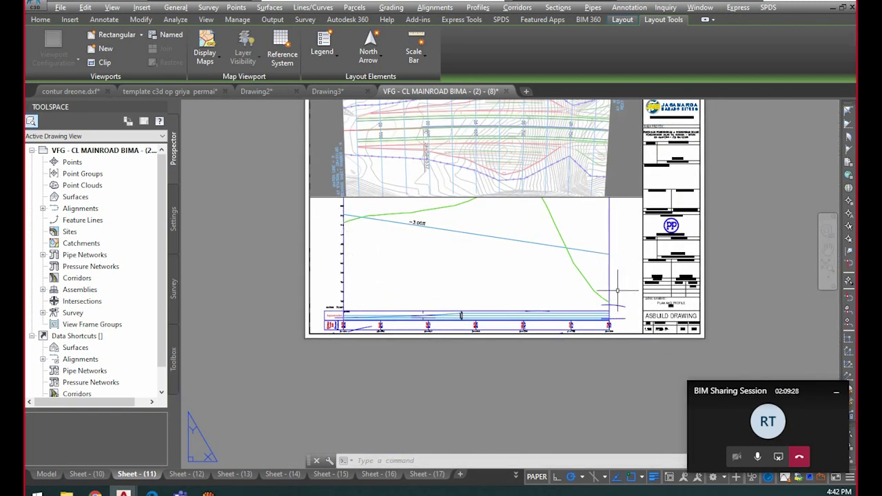
scroll(561, 300, up, 2)
scroll(575, 290, down, 2)
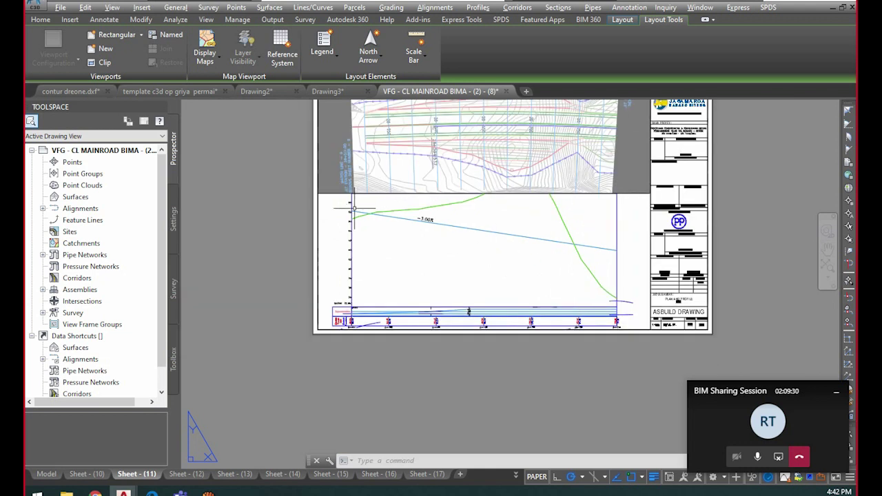
scroll(625, 265, up, 2)
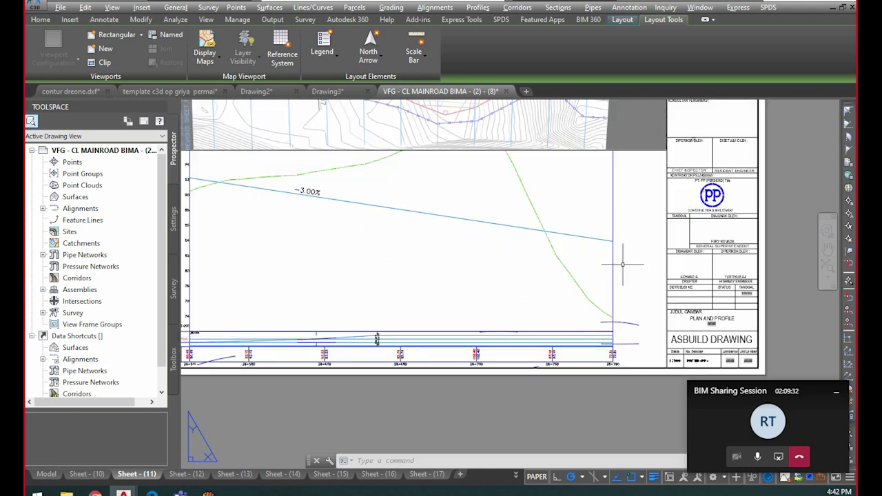
scroll(591, 252, down, 2)
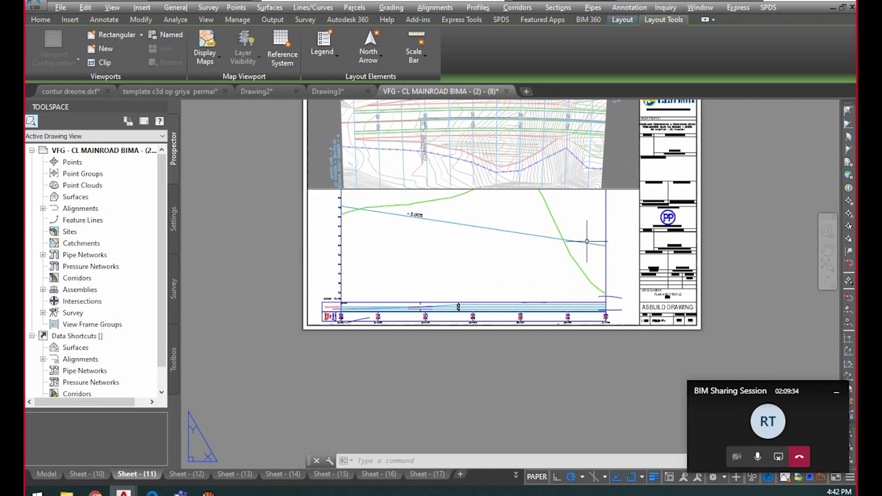
middle_drag(465, 223, 457, 296)
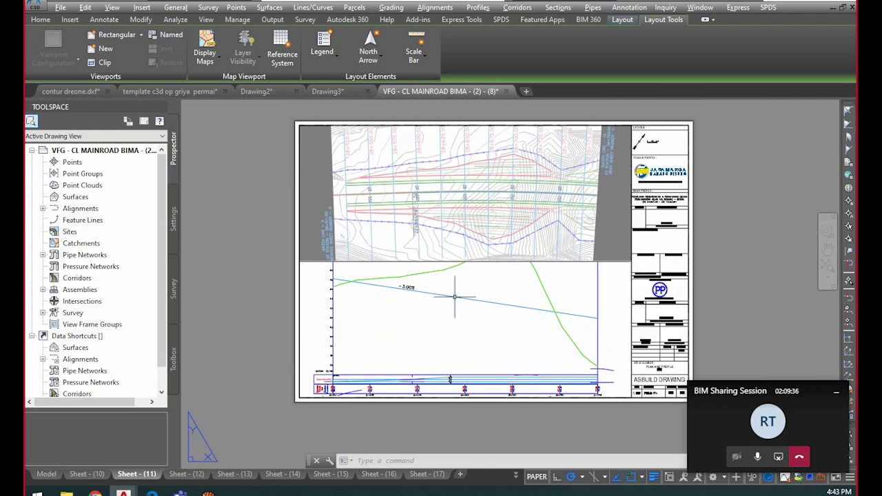
scroll(333, 282, up, 2)
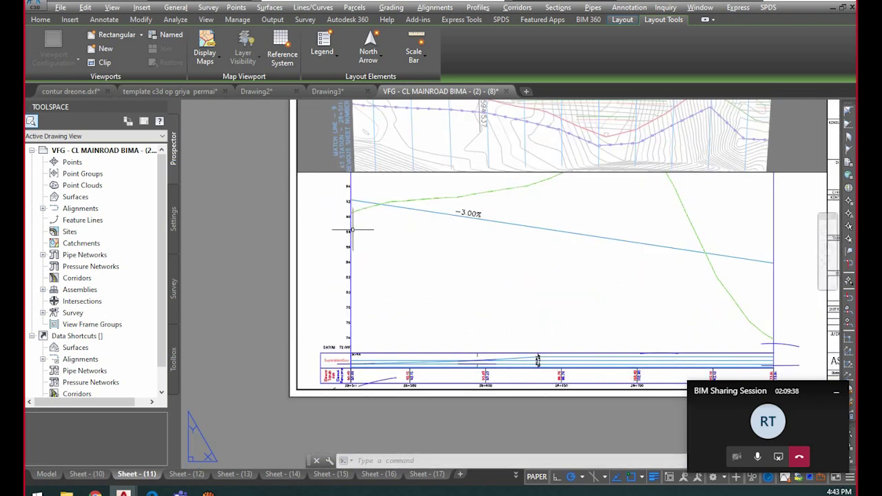
scroll(442, 227, down, 2)
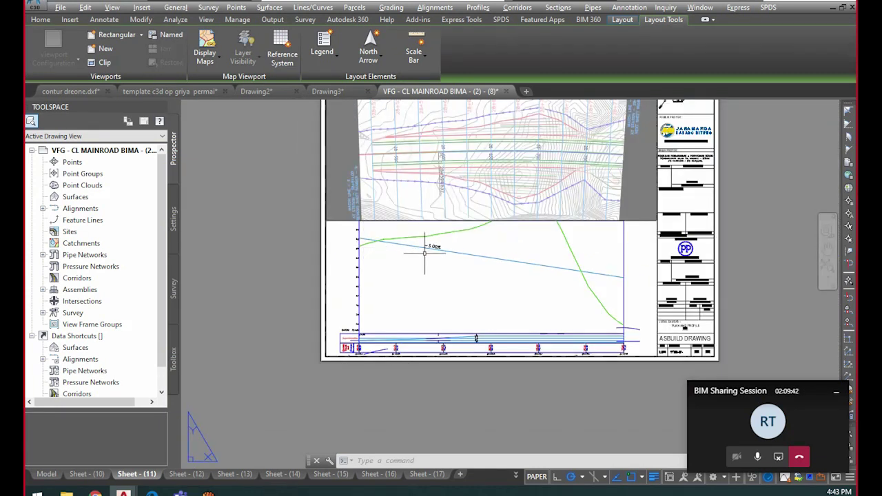
scroll(427, 241, down, 2)
In the template c3d op griya permai drawing, check the vertical scale and exaggeration in the CL MAINROAD BIMA1 profile view's style
click(170, 91)
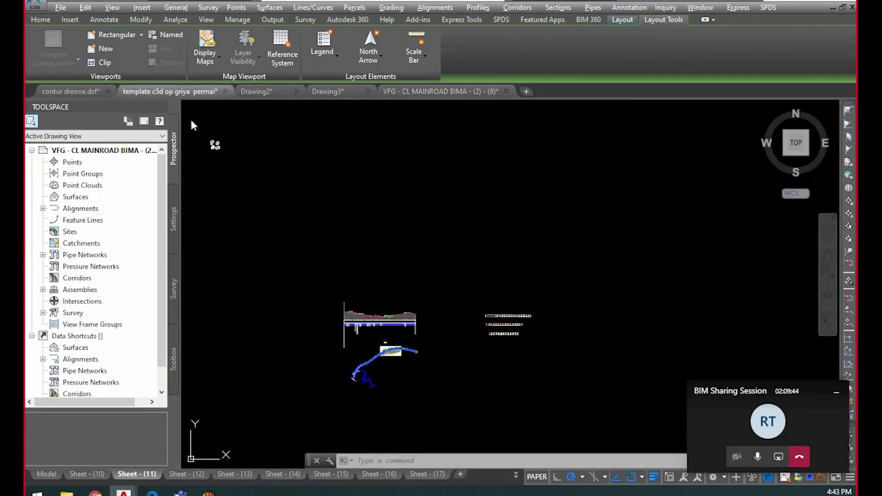
scroll(345, 324, up, 6)
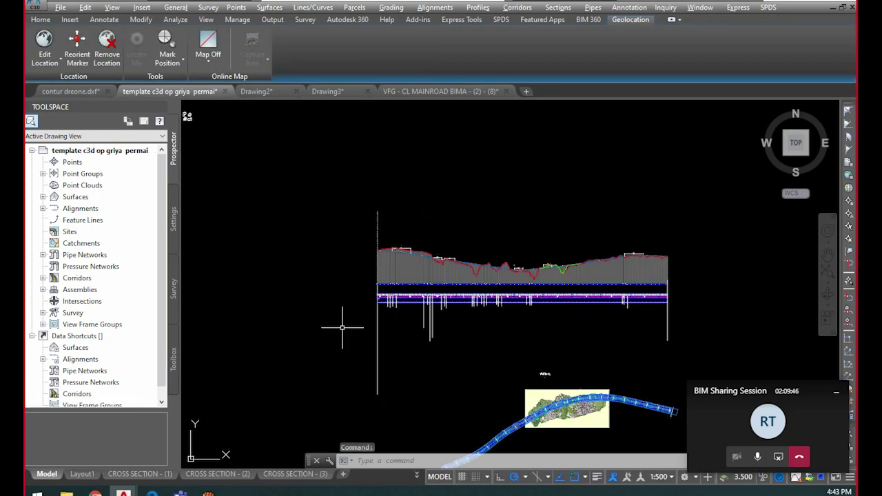
scroll(376, 265, up, 4)
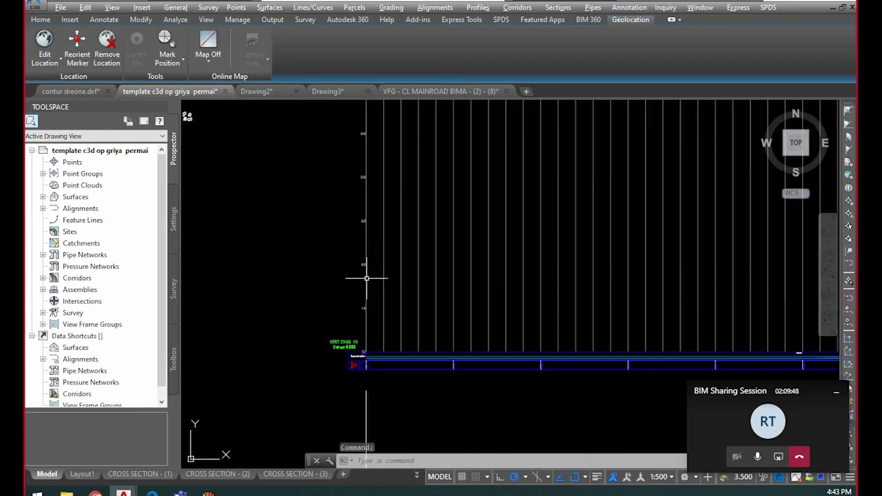
scroll(363, 272, down, 3)
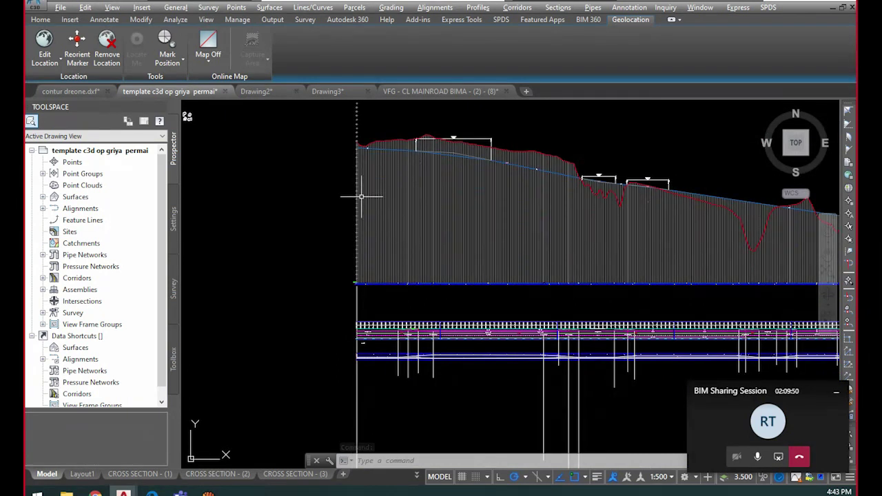
click(380, 208)
right_click(380, 208)
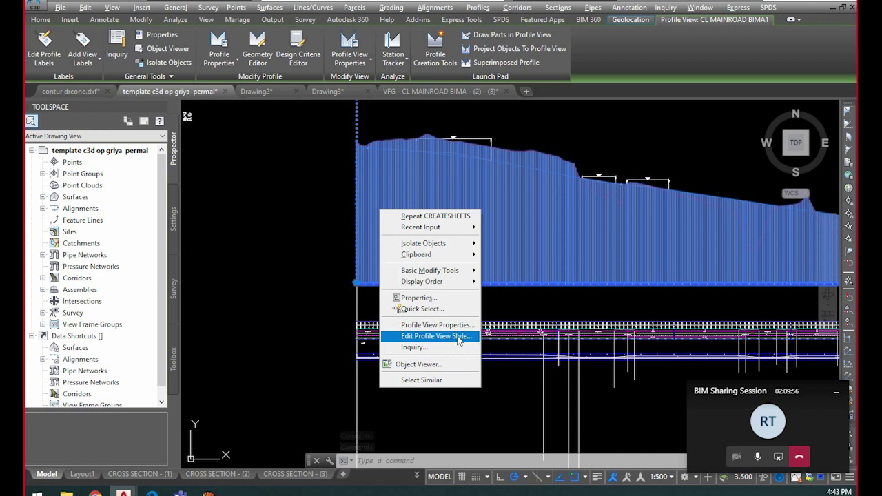
click(459, 337)
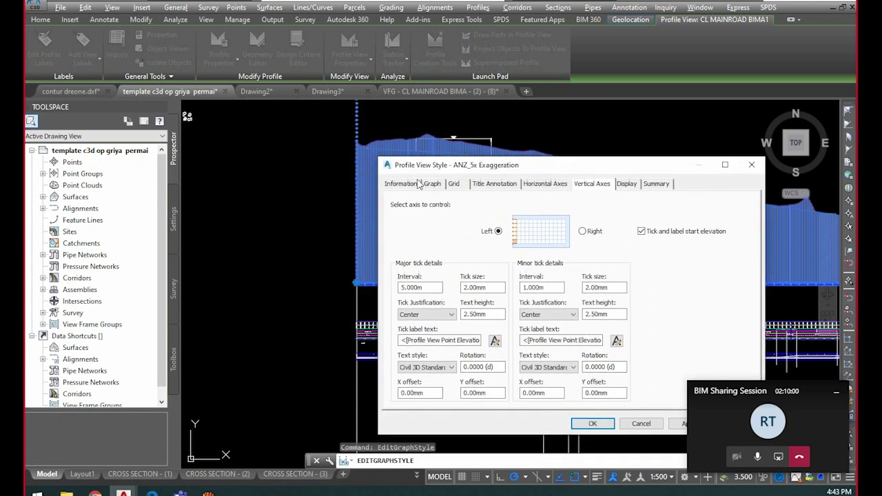
click(431, 184)
double_click(668, 222)
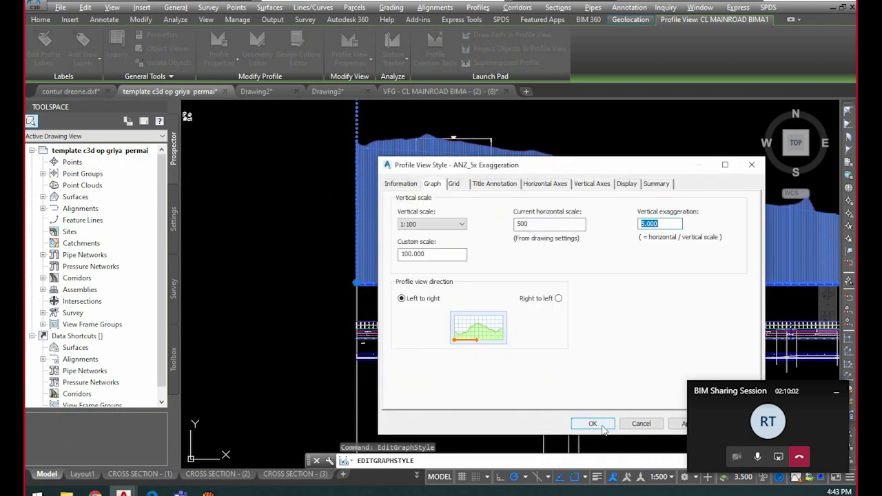
key(Return)
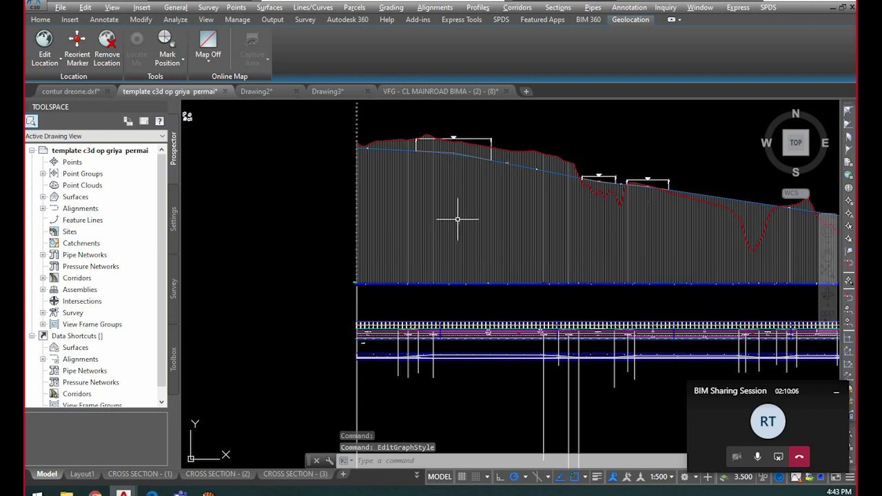
Open the Publish setup for batch plotting the open drawings' sheets to PDF
scroll(426, 187, down, 2)
middle_drag(653, 249, 538, 216)
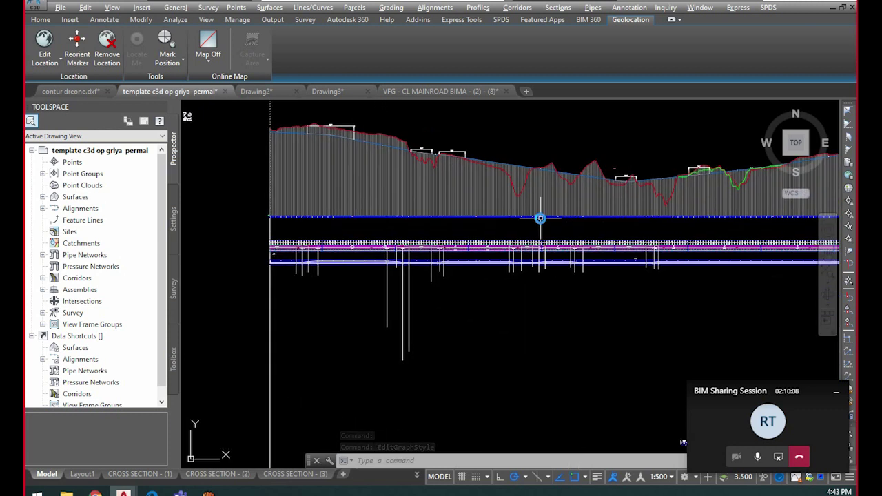
middle_drag(630, 220, 569, 234)
scroll(569, 234, down, 1)
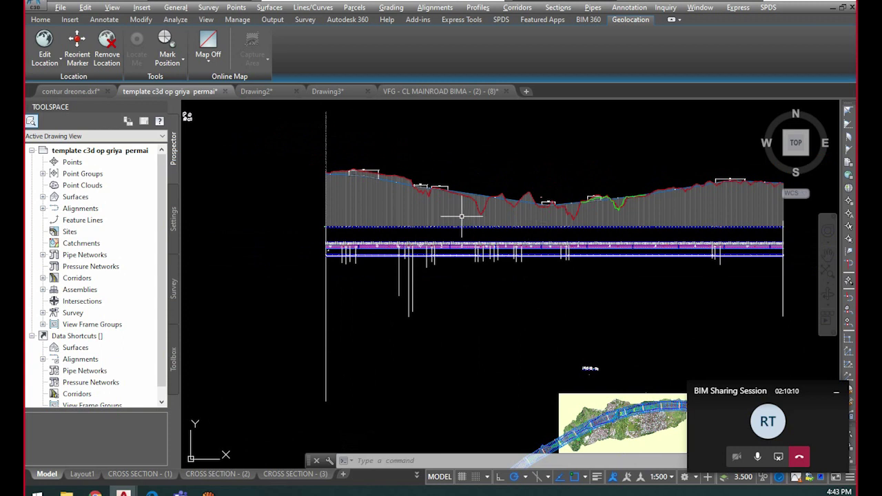
scroll(457, 213, down, 2)
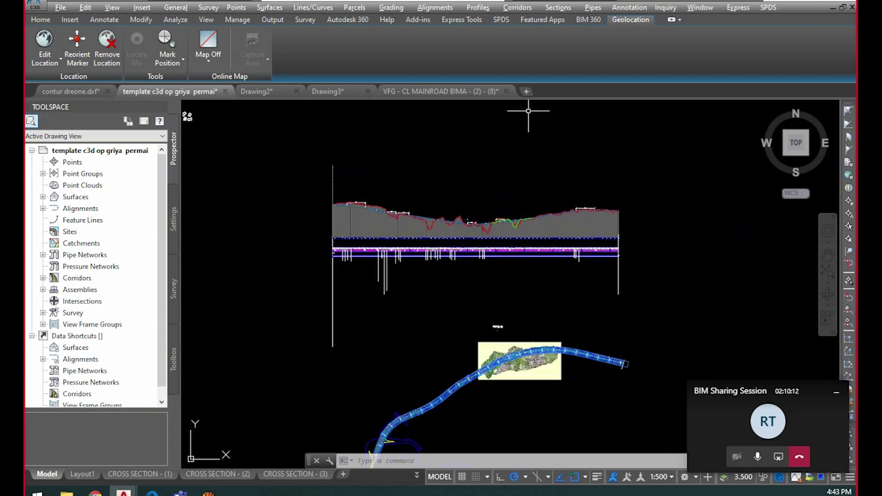
click(46, 20)
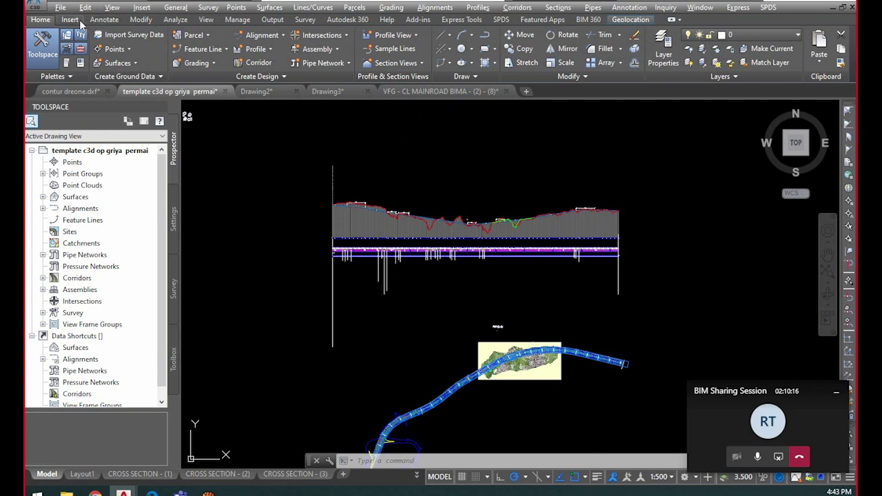
click(272, 19)
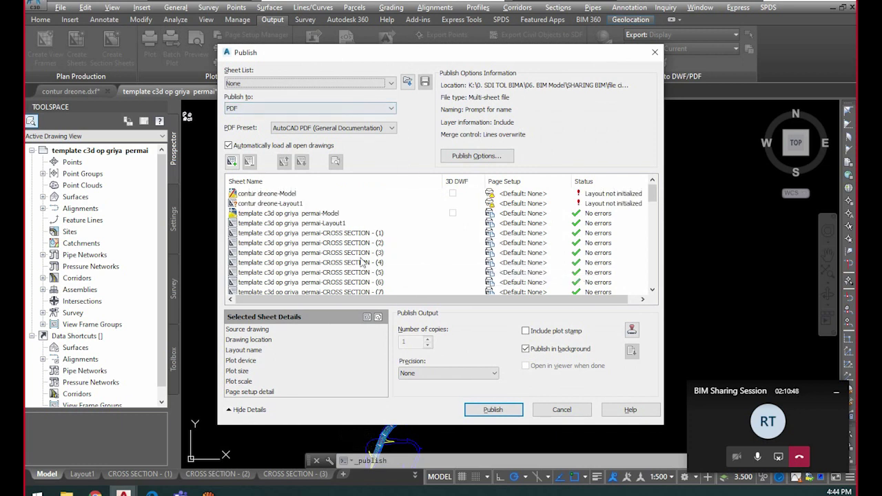
Remove both contur dreone entries and the template c3d op griya permai Model and Layout1 entries from the publish sheet list
scroll(348, 265, down, 3)
scroll(332, 268, up, 3)
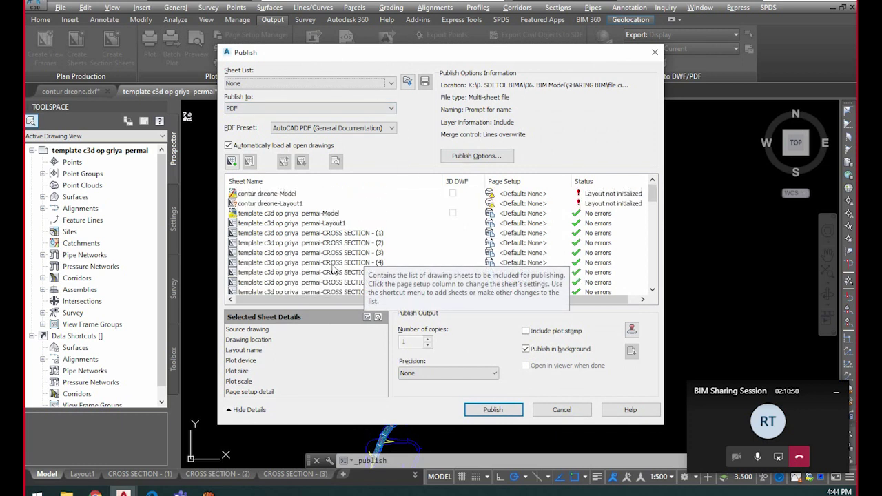
click(326, 224)
shift+click(274, 195)
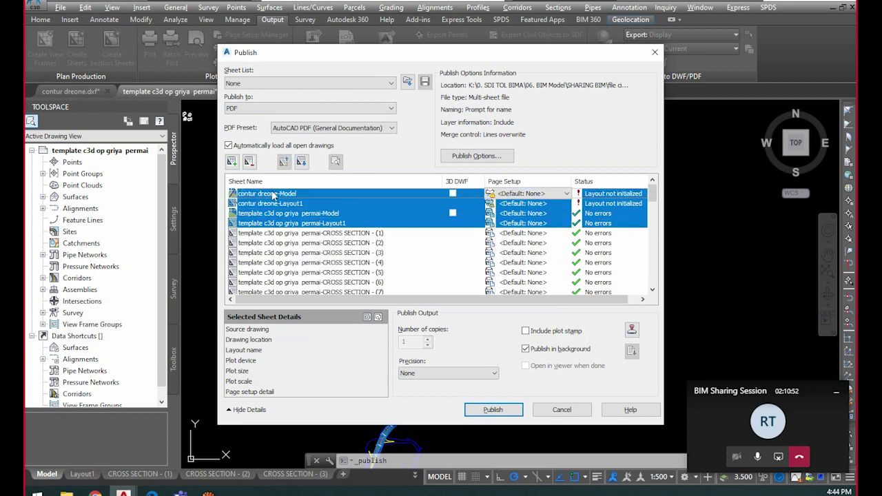
key(Delete)
Remove all Unsaved Drawing1 and VFG - CL MAINROAD BIMA - (2) - (8) sheets from the publish list, keeping the CROSS SECTION sheets
scroll(324, 229, down, 5)
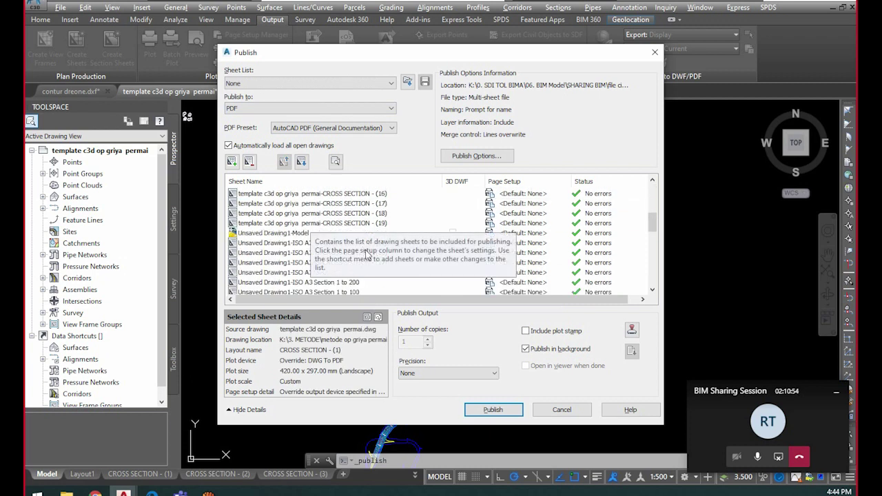
click(295, 235)
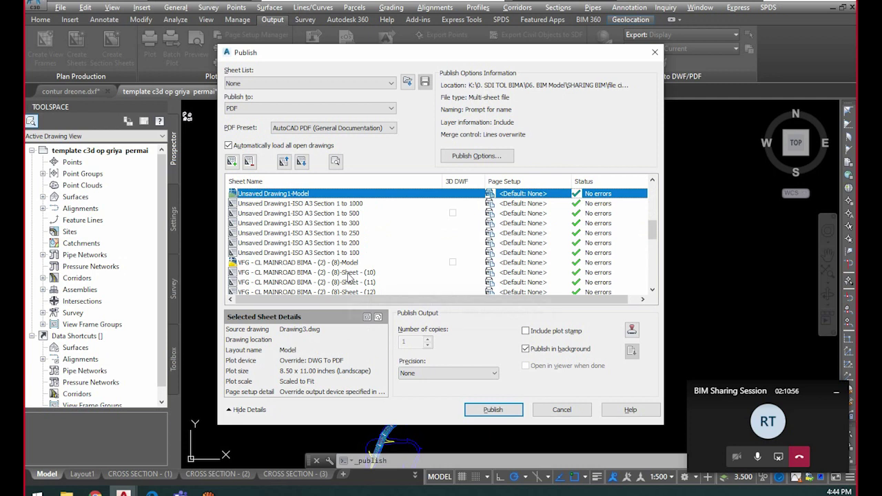
scroll(350, 278, down, 8)
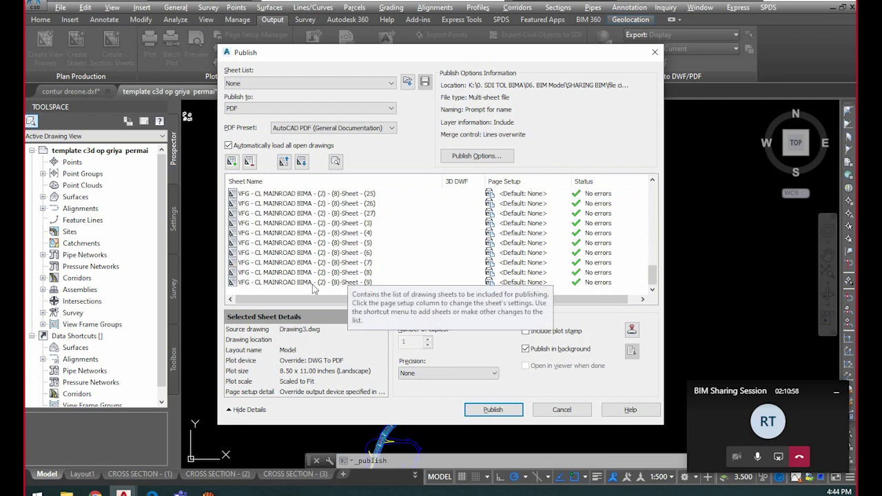
key(ctrl+a)
key(Delete)
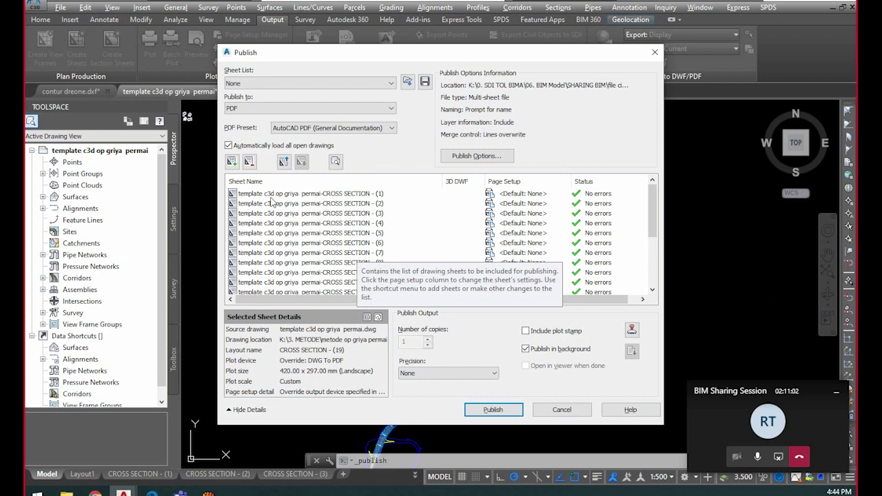
Review the remaining CROSS SECTION sheets and start publishing them, as far as specifying the output PDF file
mouse_move(281, 53)
mouse_down()
mouse_move(540, 111)
mouse_move(463, 109)
mouse_up()
drag(406, 63, 320, 25)
scroll(404, 243, down, 3)
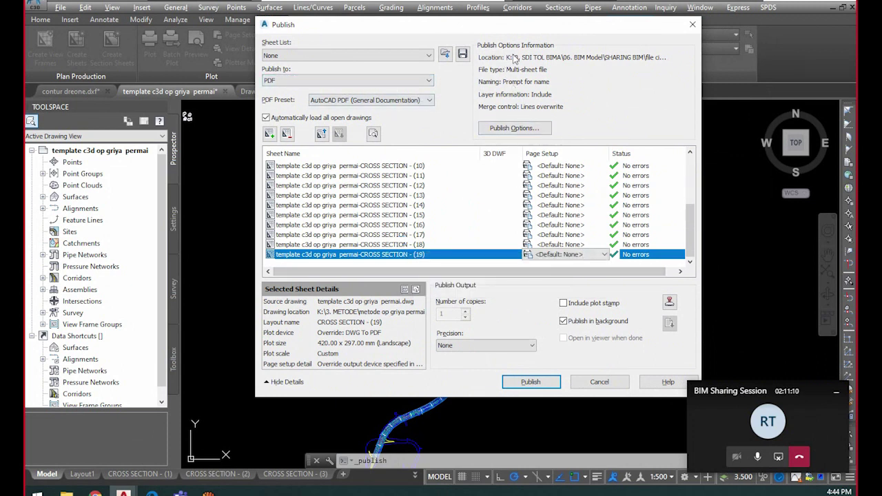
click(531, 381)
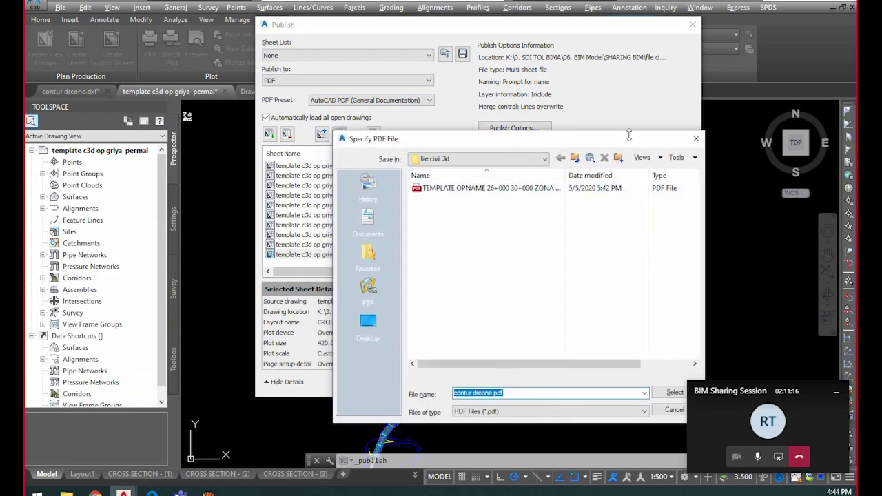
drag(493, 145, 1, 89)
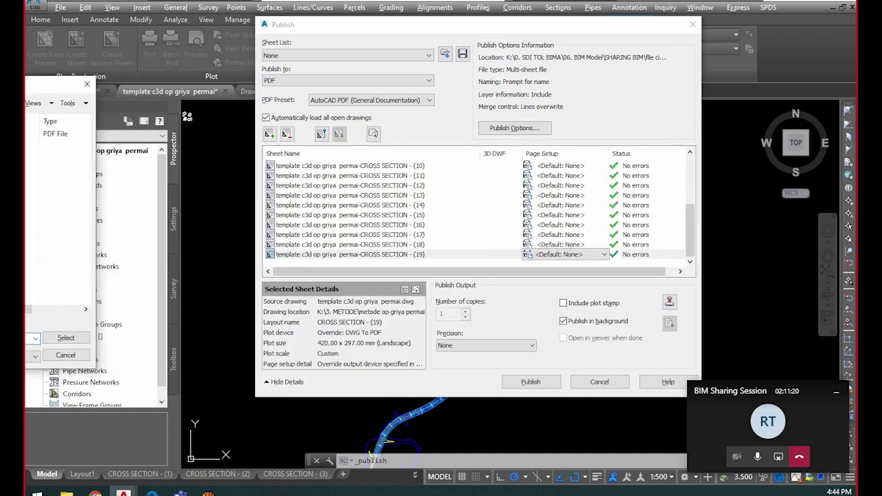
Switch to File Explorer and open TEMPLATE OPNAME 26+000 30+000 ZONA 3.pdf from the file civil 3d folder
key(alt+Tab)
click(251, 395)
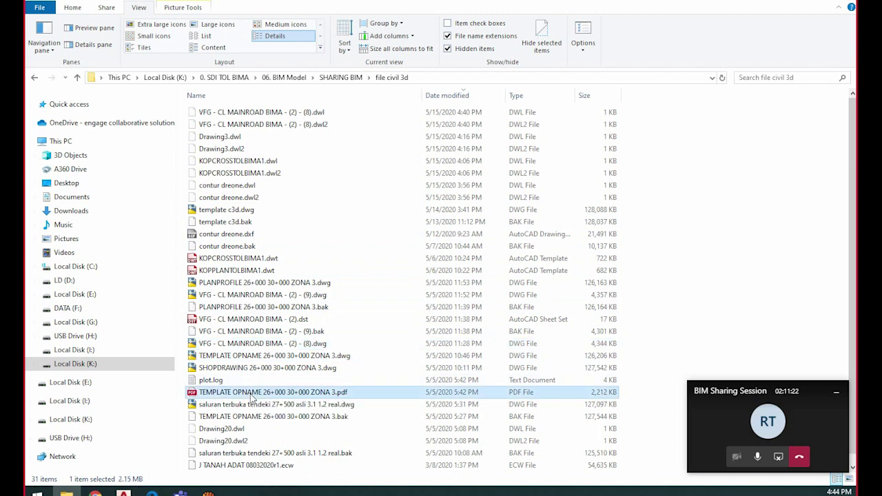
double_click(250, 395)
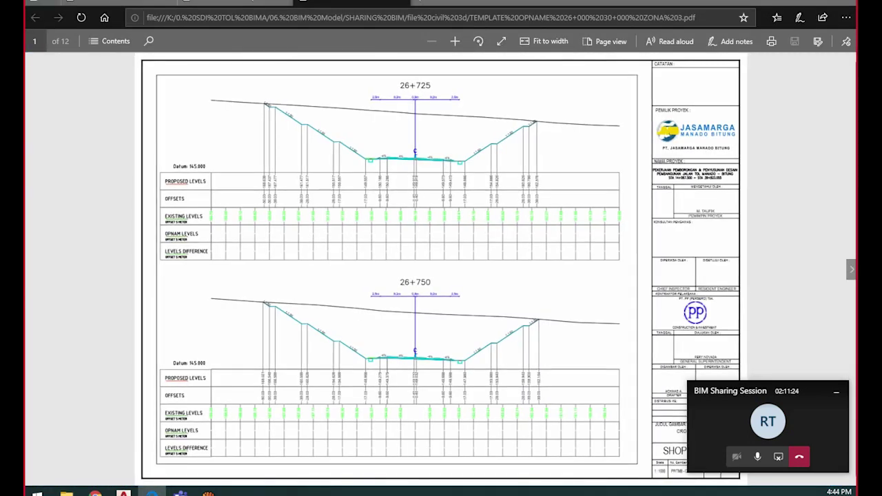
Page through the published PDF's cross section sheets to the last page and back, examining the sections, level tables and title blocks
key(Right)
key(Right)
key(Right)
key(Right)
key(Right)
key(Right)
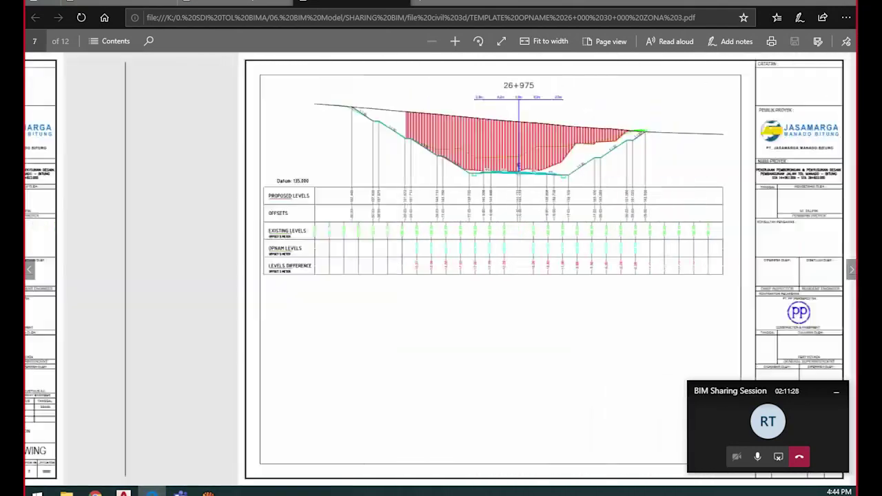
key(Right)
key(Right)
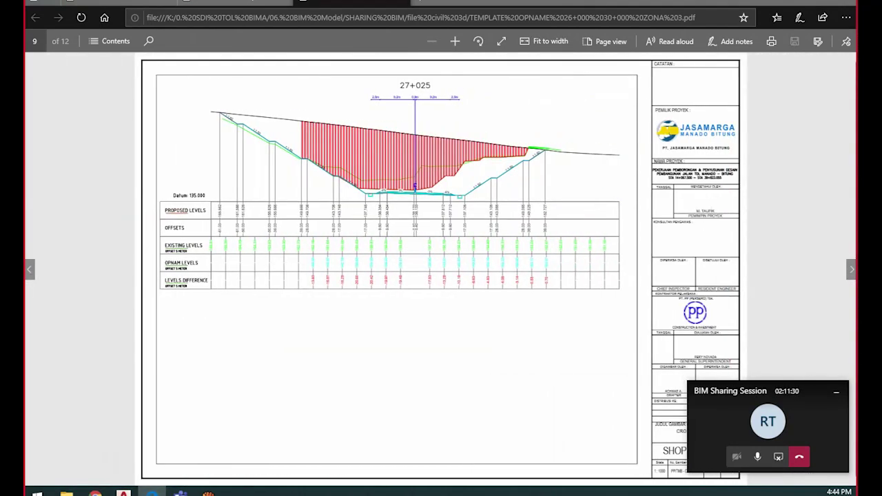
key(Right)
key(Right)
key(Right)
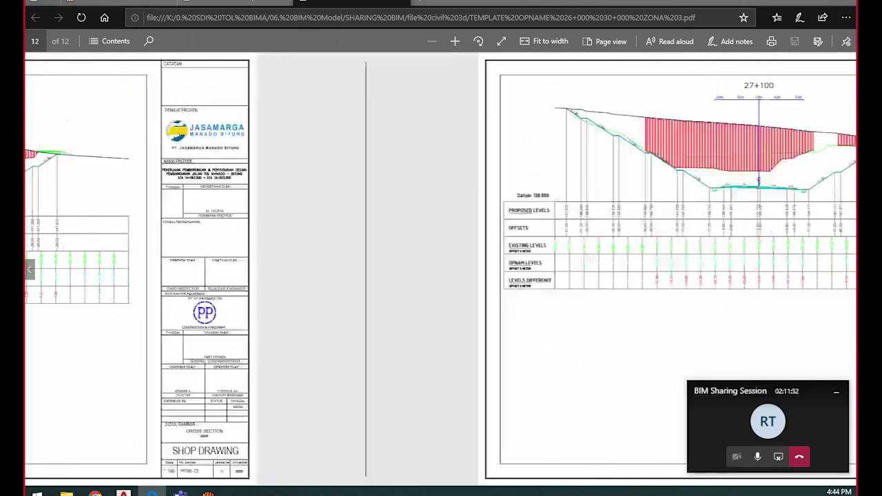
key(Left)
key(Left)
key(Left)
key(Left)
key(Left)
key(Left)
key(Left)
key(Left)
key(Left)
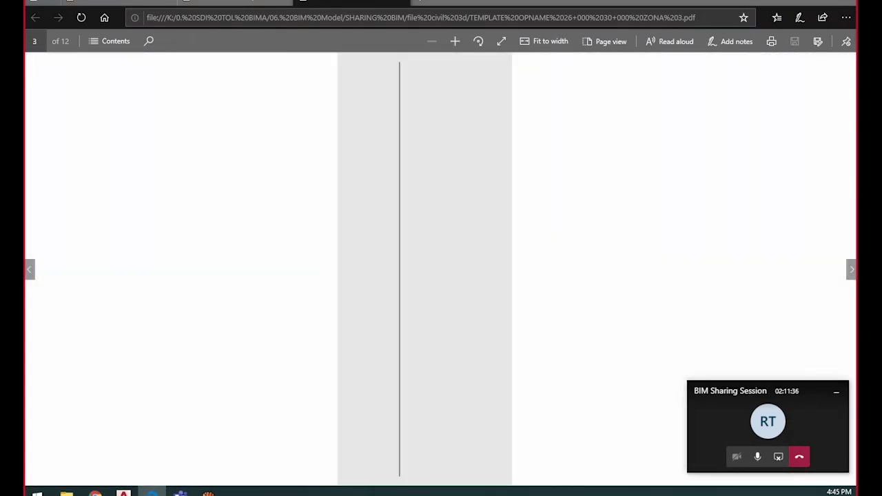
Switch back to Civil 3D and close the Publish setup without saving the current sheet list
key(alt+Tab)
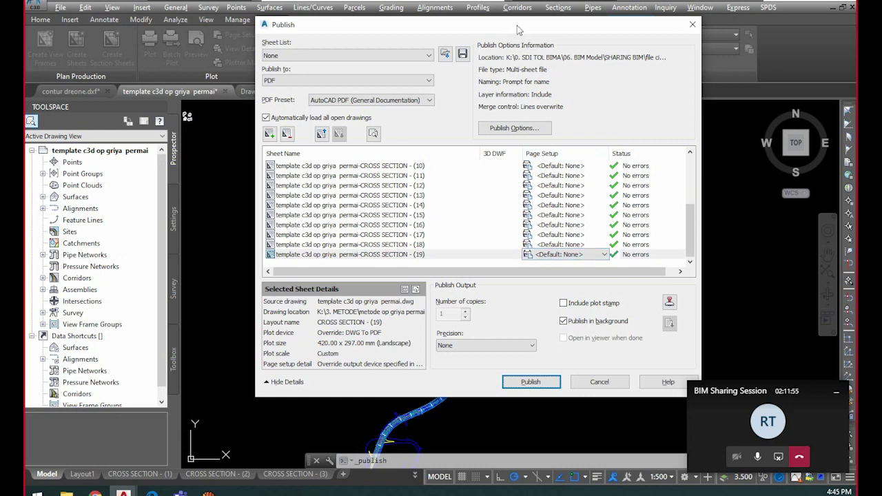
click(693, 24)
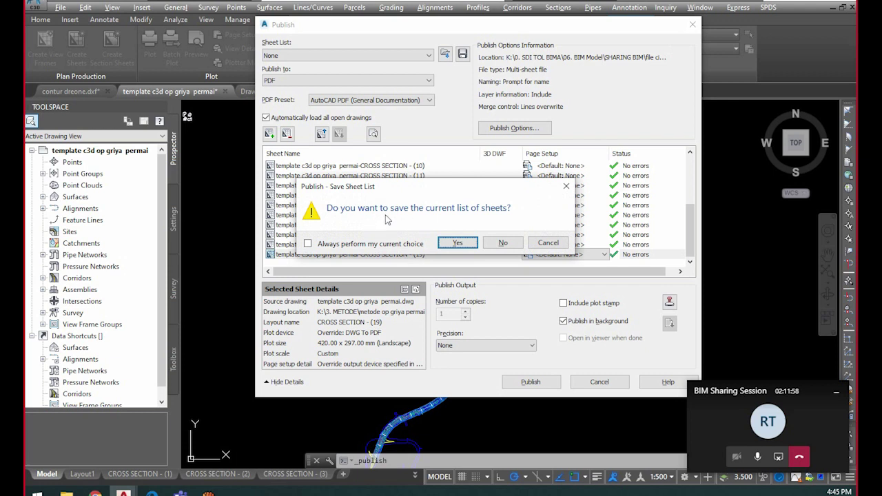
click(510, 244)
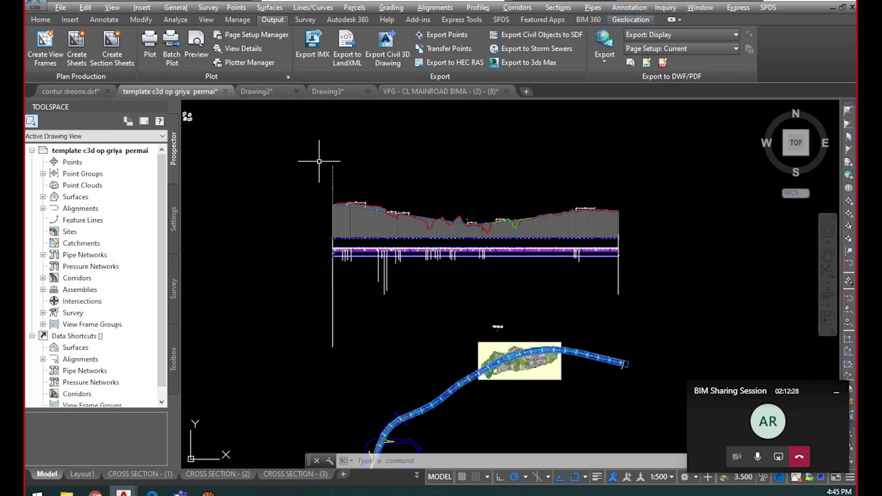
Inspect the definition data of the SurfaceKONSULTAN surface, down to its point groups
click(43, 197)
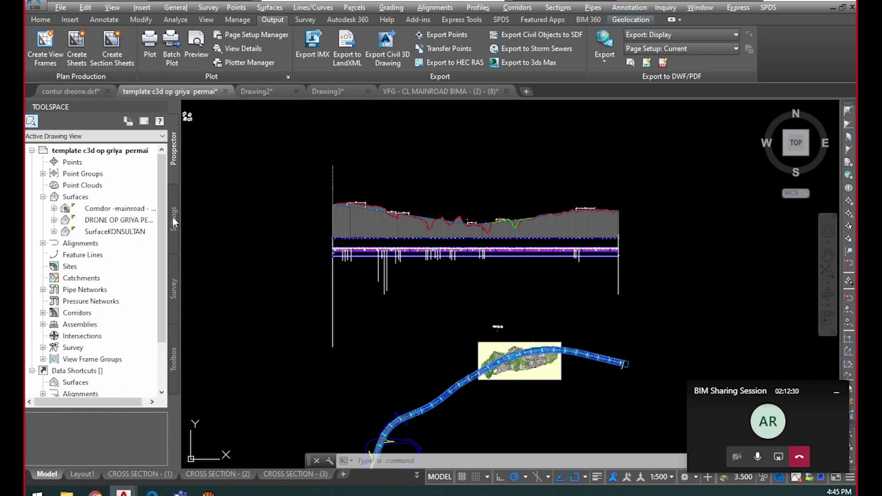
click(116, 231)
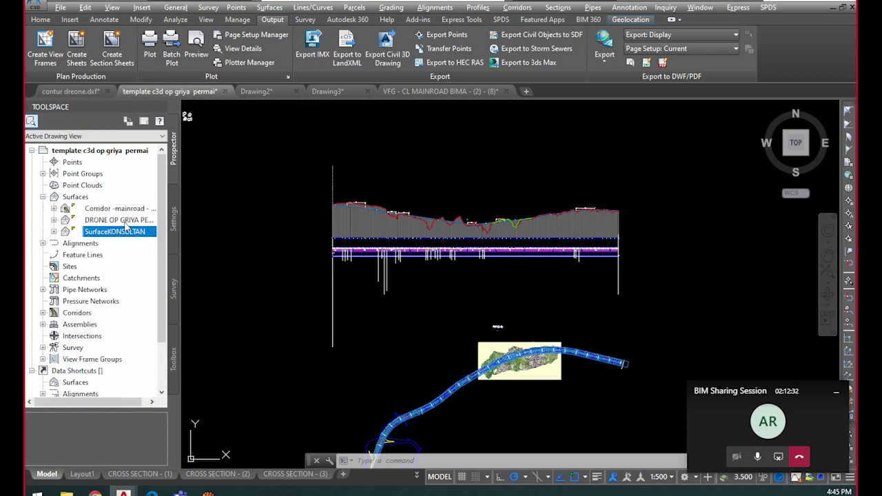
click(54, 232)
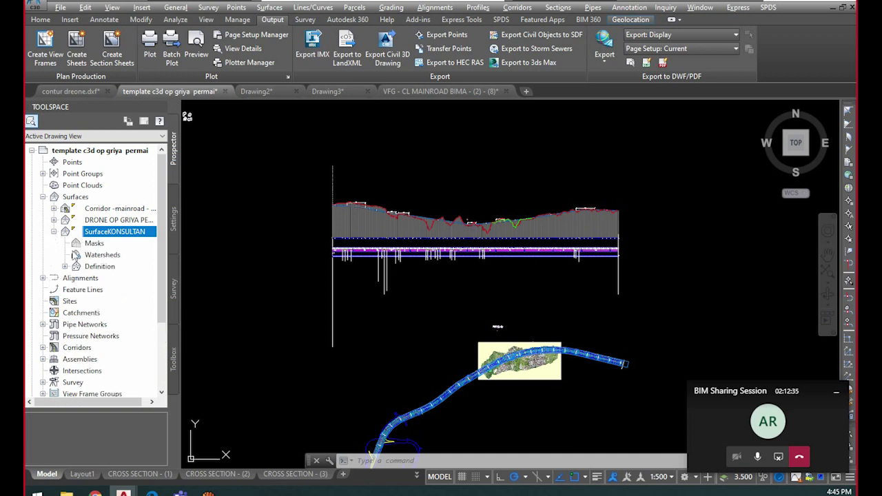
click(64, 266)
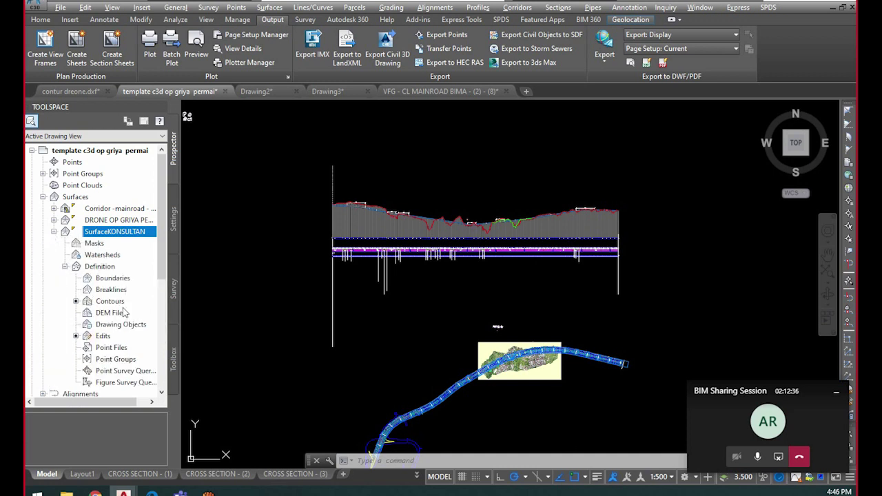
scroll(123, 311, down, 1)
click(114, 325)
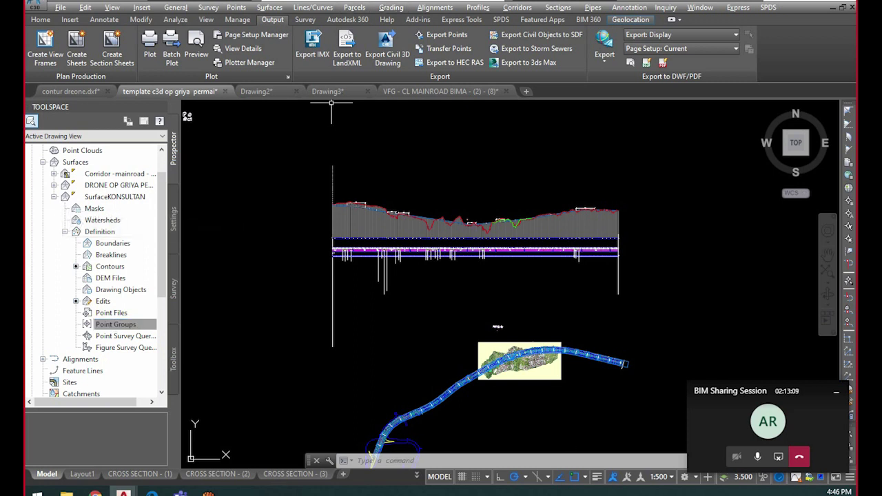
Close the Drawing2 and Drawing3 drawings
click(411, 186)
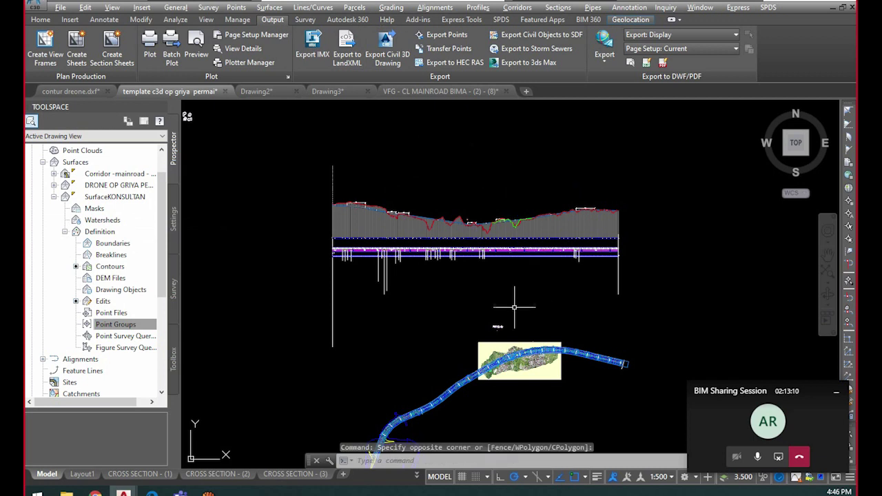
scroll(497, 316, up, 6)
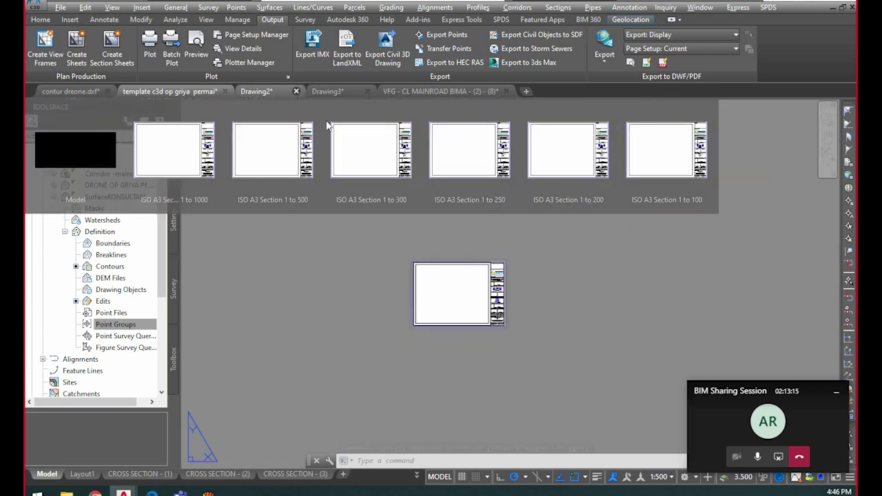
click(296, 91)
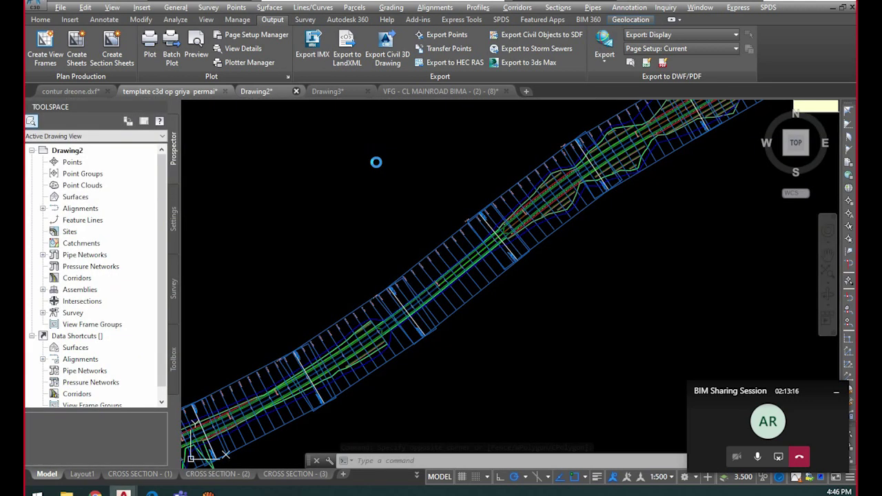
click(275, 91)
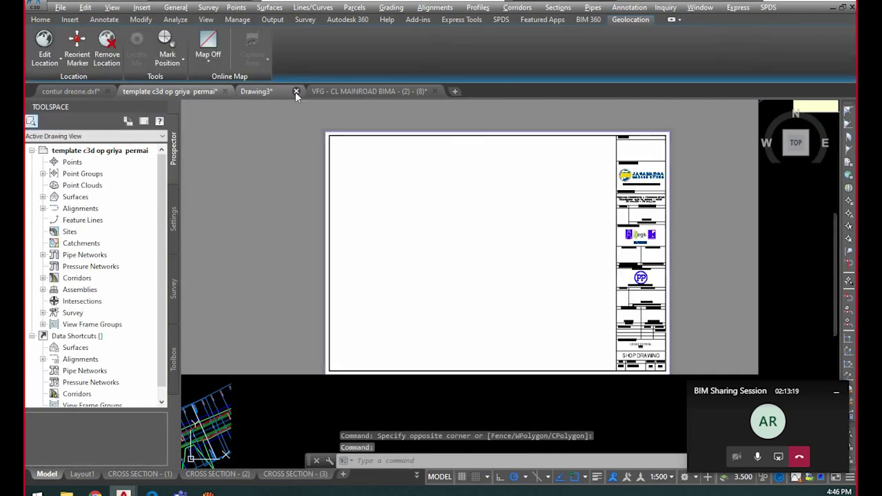
click(457, 263)
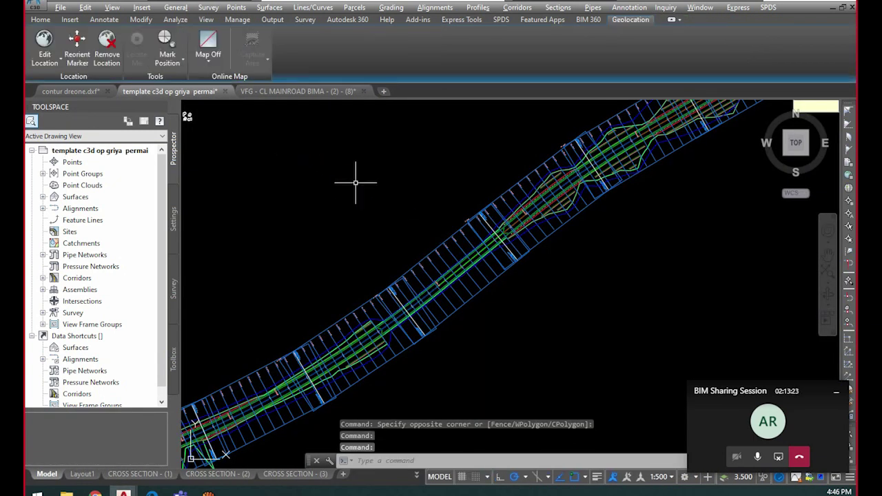
Examine the CL MAINROAD BIMA corridor in plan between about stations 28+550 and 28+750, including its daylight lines, sample lines and match lines
scroll(495, 233, up, 3)
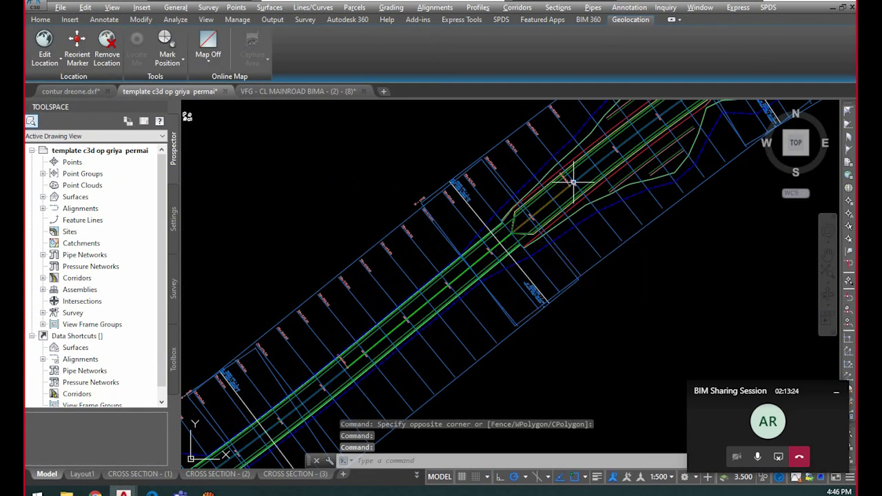
scroll(572, 181, up, 3)
scroll(574, 182, up, 2)
middle_drag(550, 191, 412, 248)
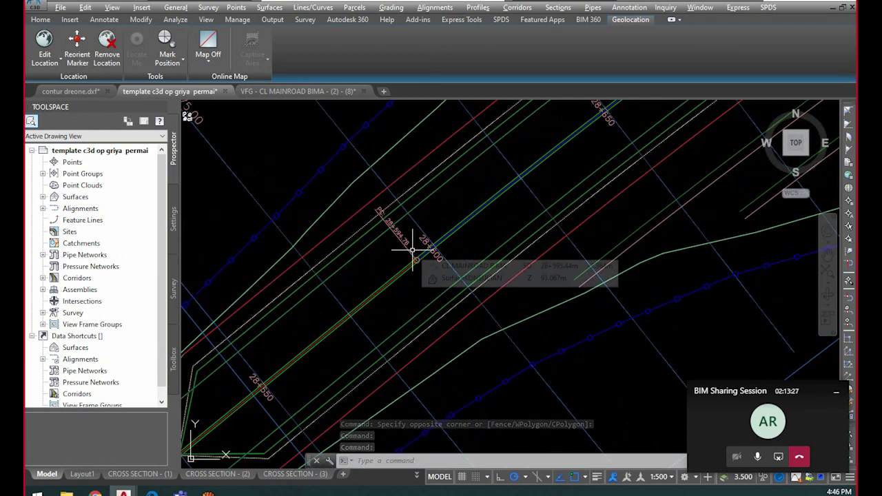
scroll(411, 249, down, 3)
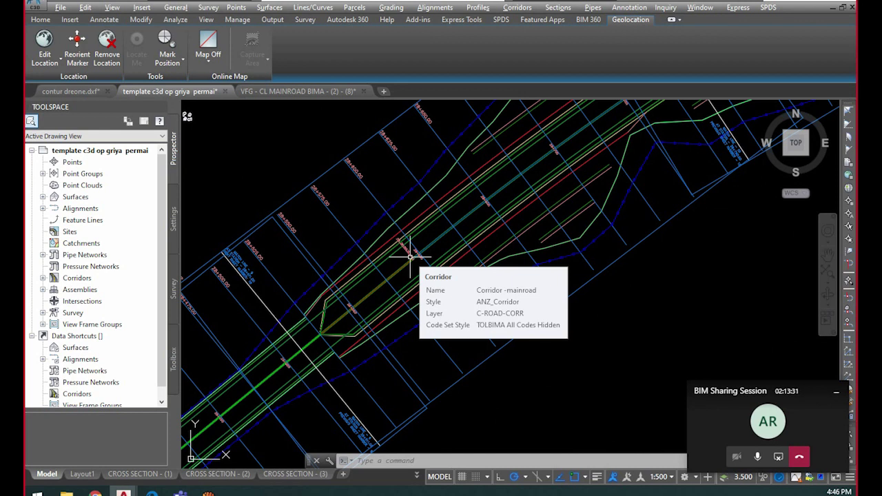
scroll(457, 222, down, 2)
middle_drag(512, 207, 431, 258)
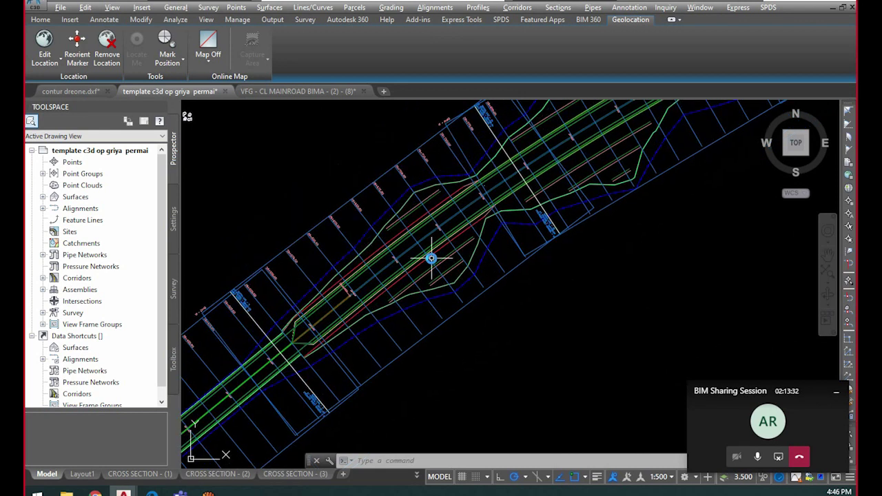
scroll(432, 258, up, 2)
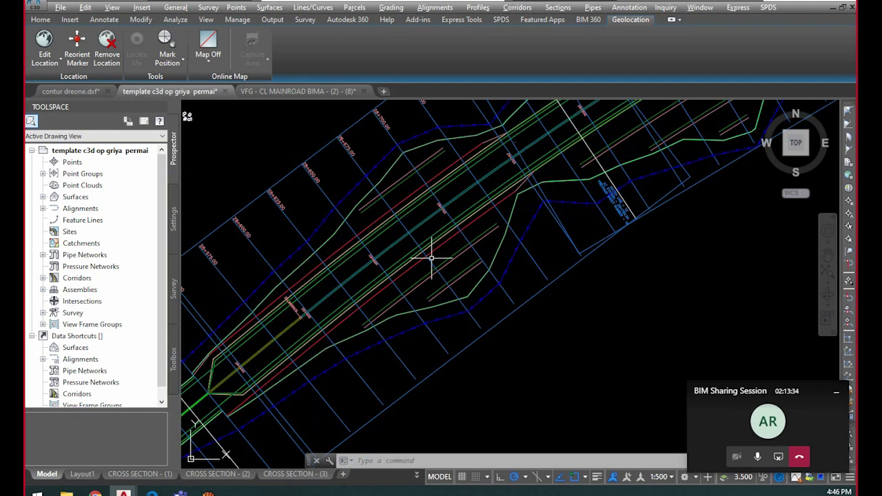
scroll(432, 258, up, 2)
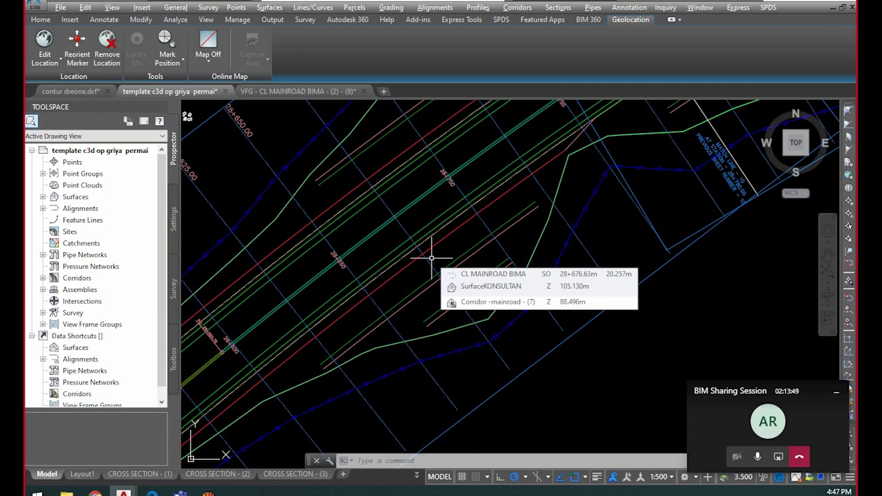
middle_drag(437, 216, 449, 250)
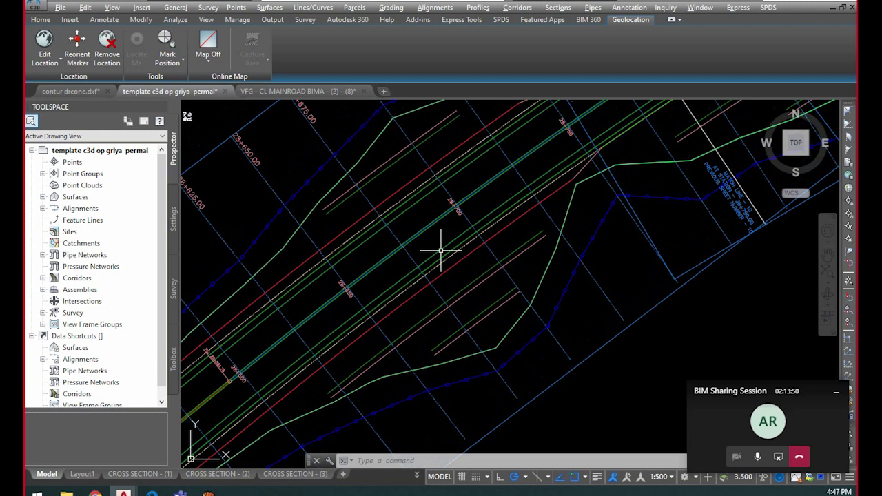
Shift the 28+675.00 sample line a short distance along the CL MAINROAD BIMA alignment toward station 28+700
mouse_move(441, 251)
middle_drag(414, 209, 428, 231)
scroll(426, 243, up, 2)
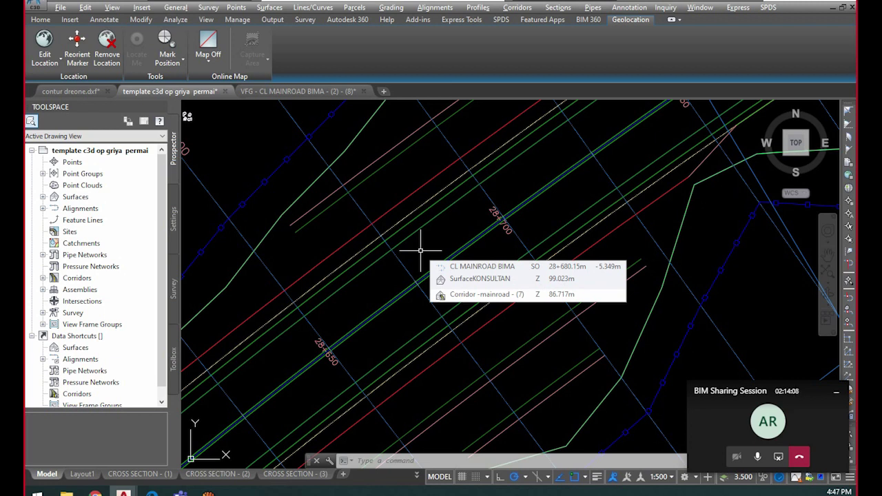
scroll(414, 224, down, 2)
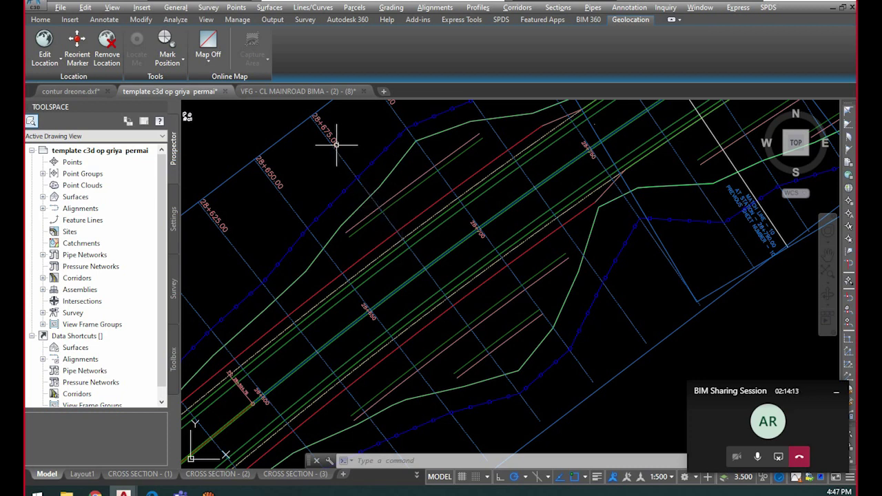
click(405, 231)
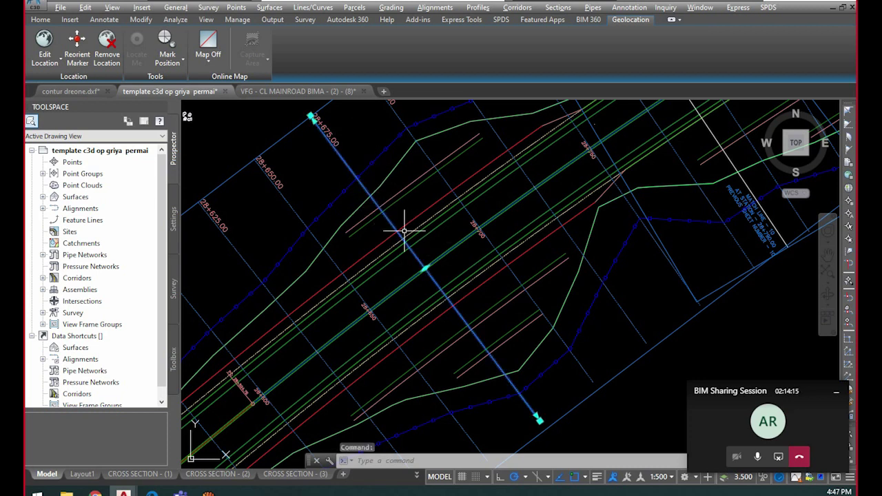
scroll(443, 277, up, 2)
click(414, 262)
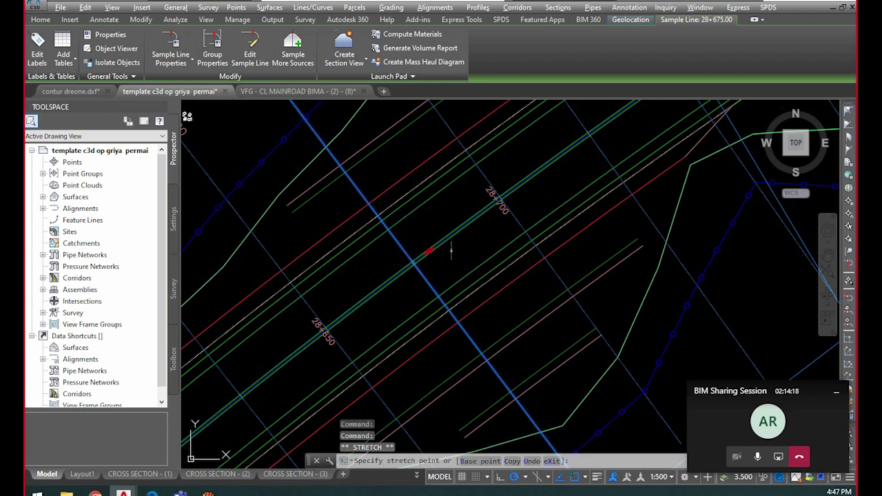
click(429, 252)
scroll(473, 252, down, 1)
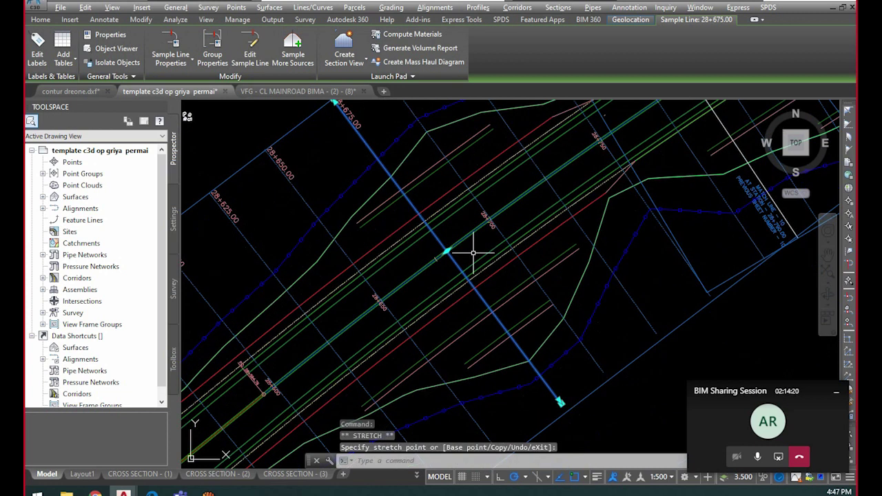
Examine the shifted sample line's station label and compare it with the rows of cross section sheets in the model
middle_drag(395, 164, 429, 228)
scroll(394, 184, up, 5)
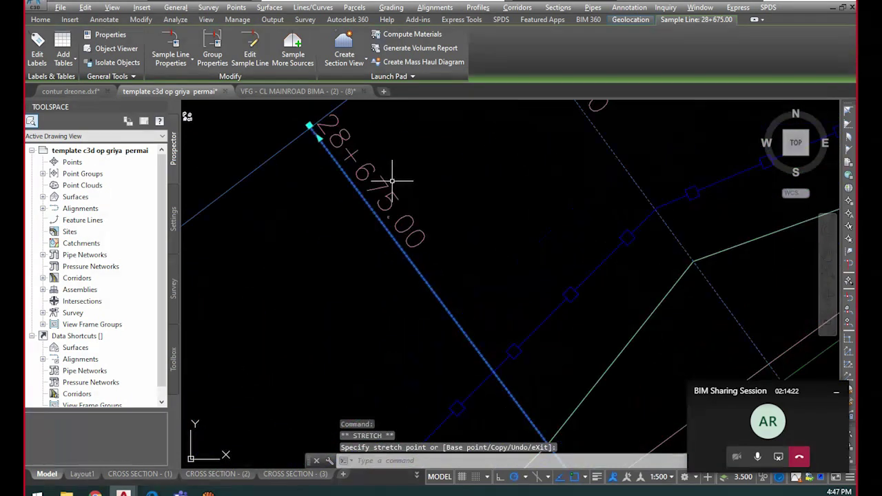
scroll(401, 198, down, 4)
scroll(478, 292, down, 2)
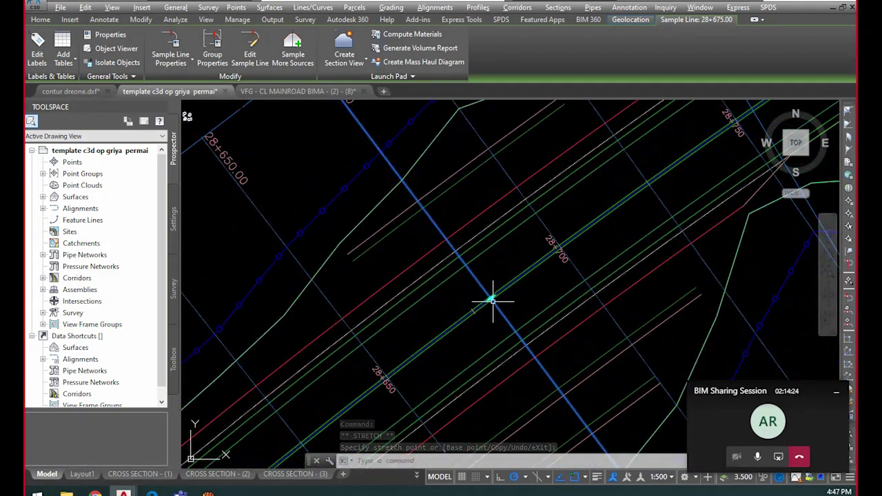
scroll(452, 265, down, 2)
scroll(336, 239, down, 2)
scroll(410, 236, up, 2)
scroll(365, 236, down, 3)
scroll(370, 237, up, 4)
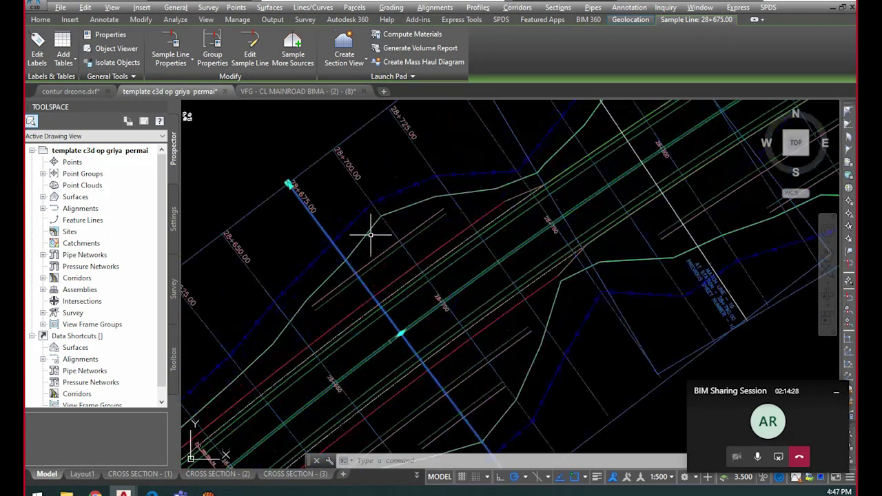
scroll(307, 203, down, 5)
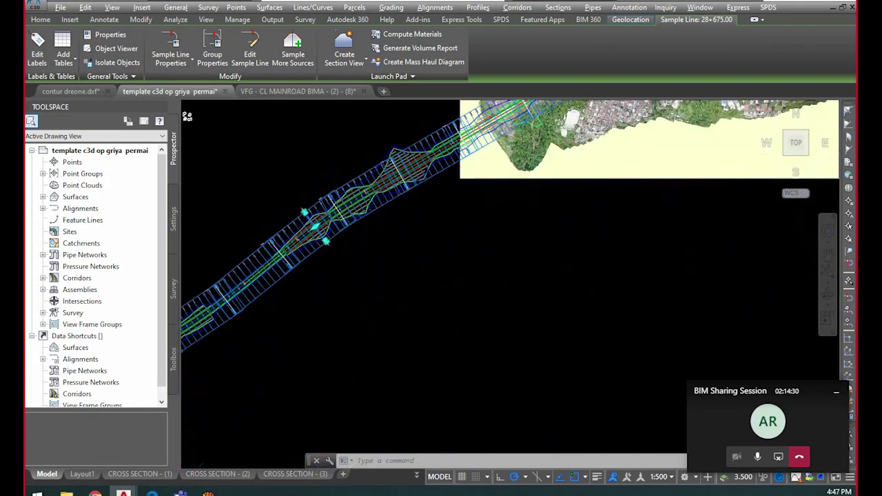
scroll(601, 220, up, 6)
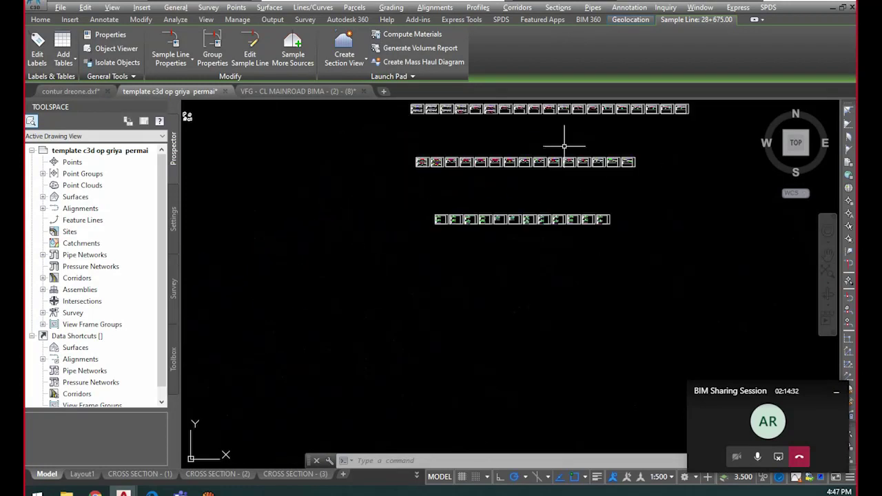
scroll(572, 205, up, 3)
scroll(579, 205, down, 4)
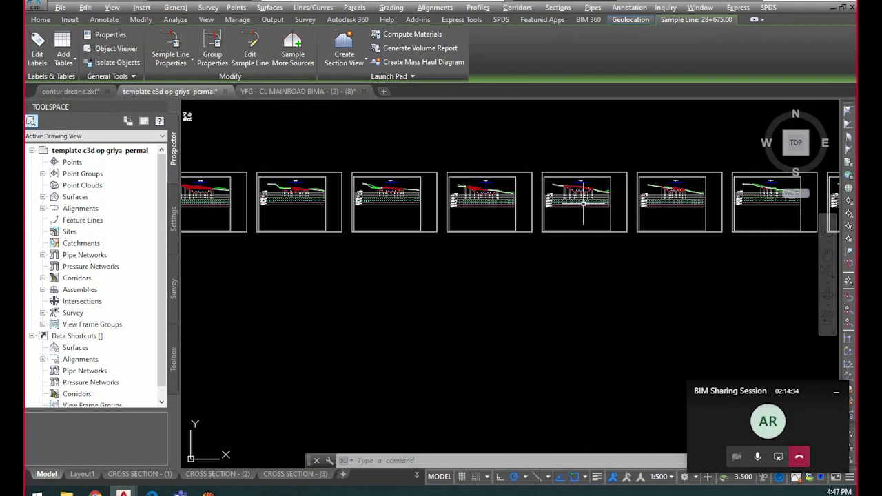
scroll(664, 251, down, 5)
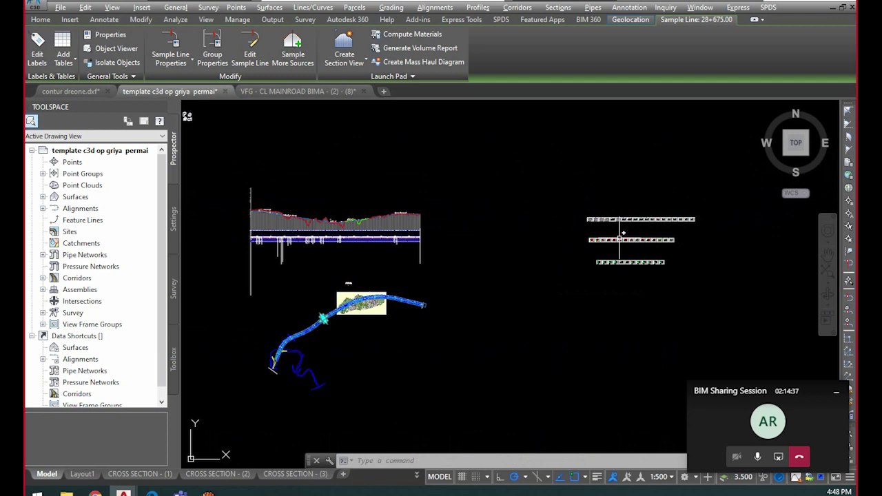
scroll(450, 278, up, 3)
scroll(365, 335, up, 8)
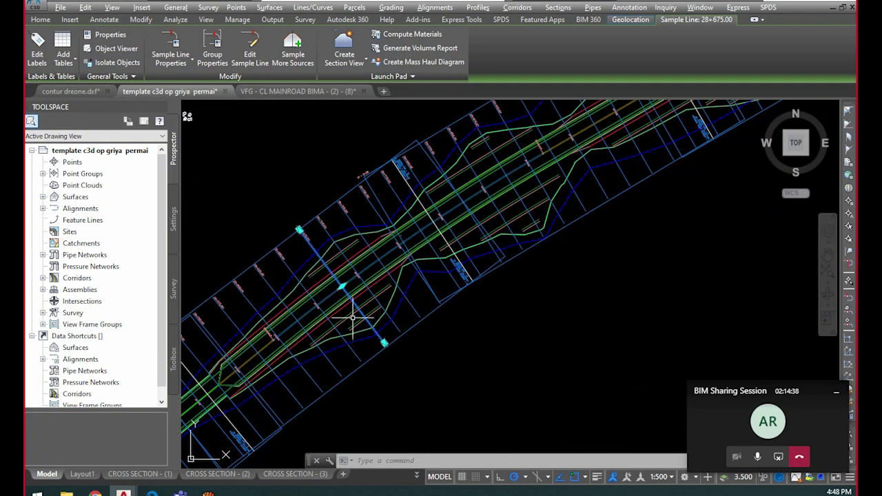
Move the shifted sample line back along the alignment to its original place at station 28+675 and deselect it
scroll(418, 251, up, 3)
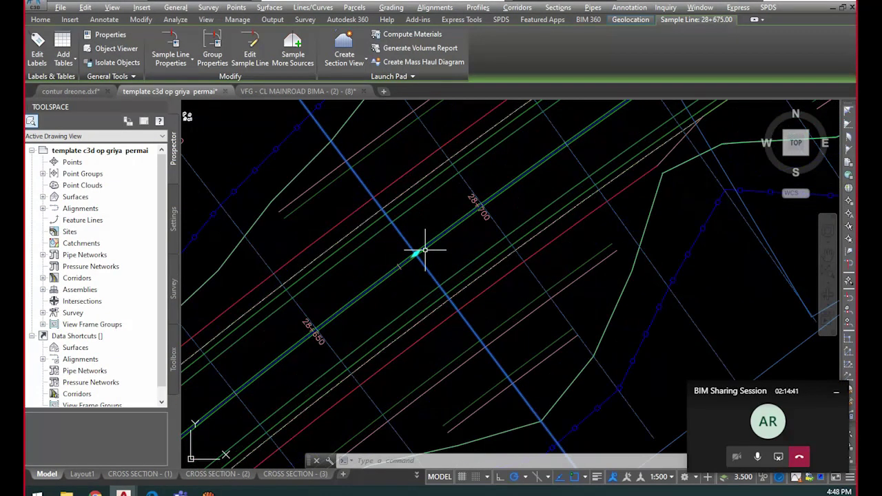
scroll(433, 250, down, 2)
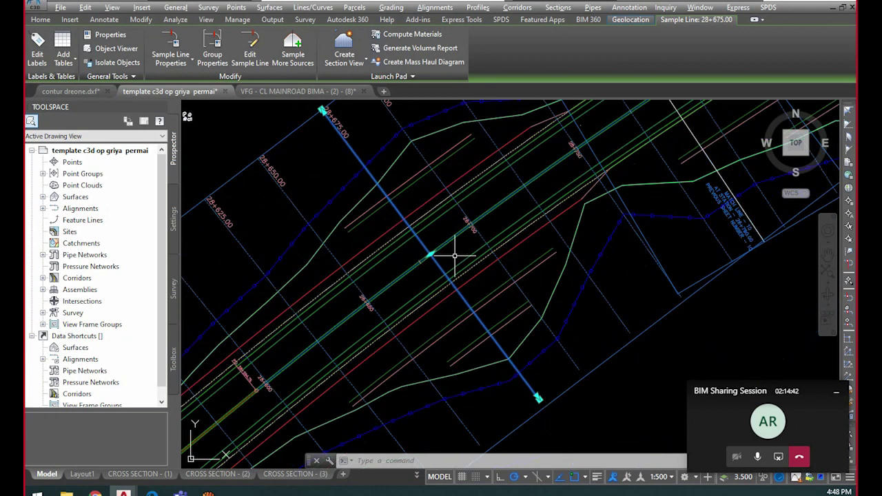
scroll(445, 256, up, 3)
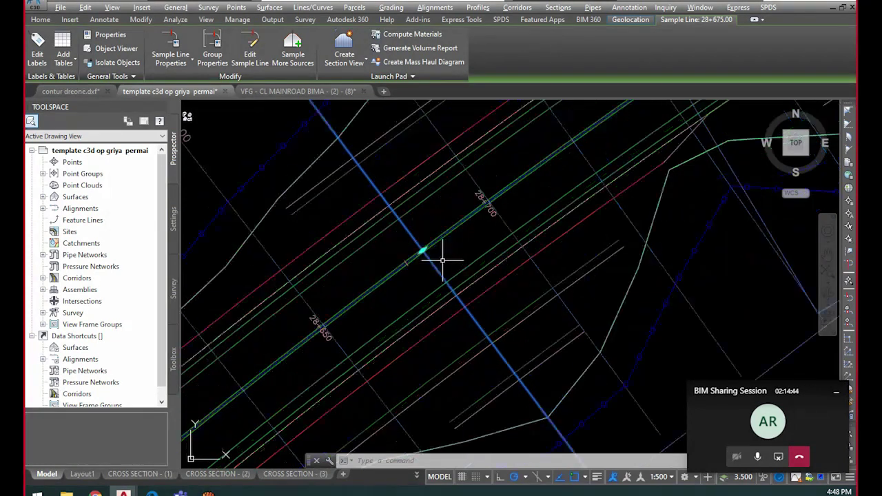
click(410, 244)
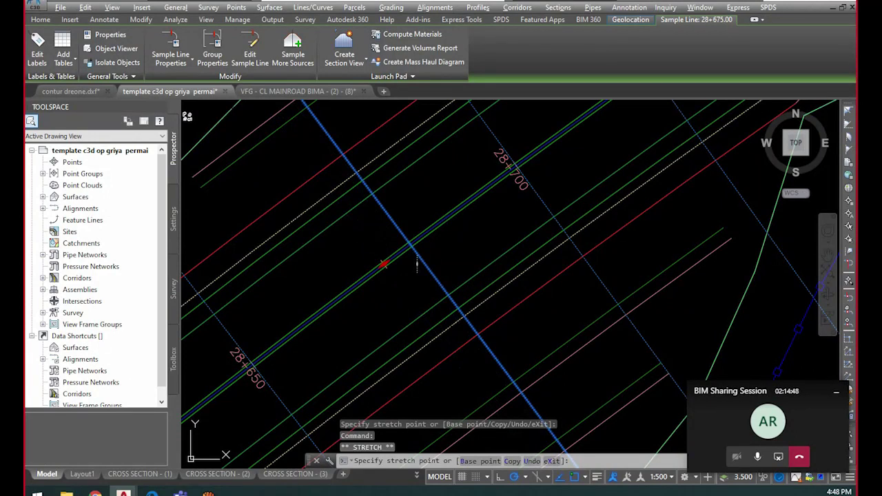
scroll(438, 262, down, 4)
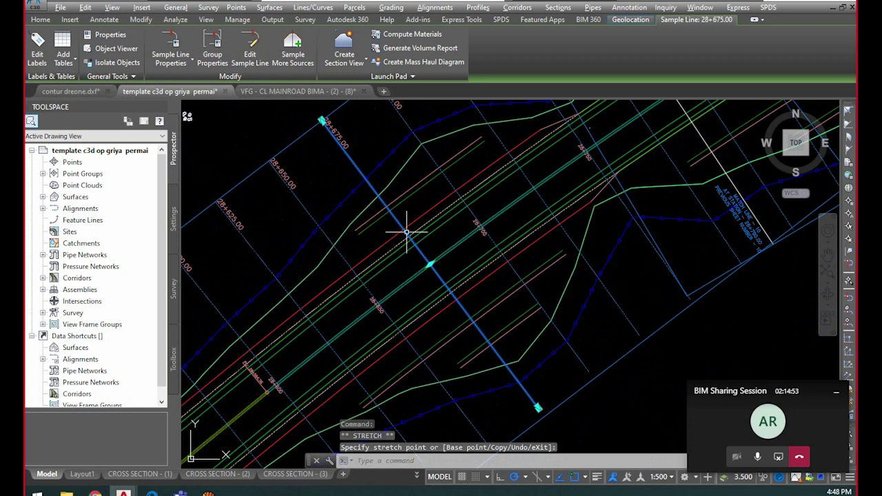
key(Escape)
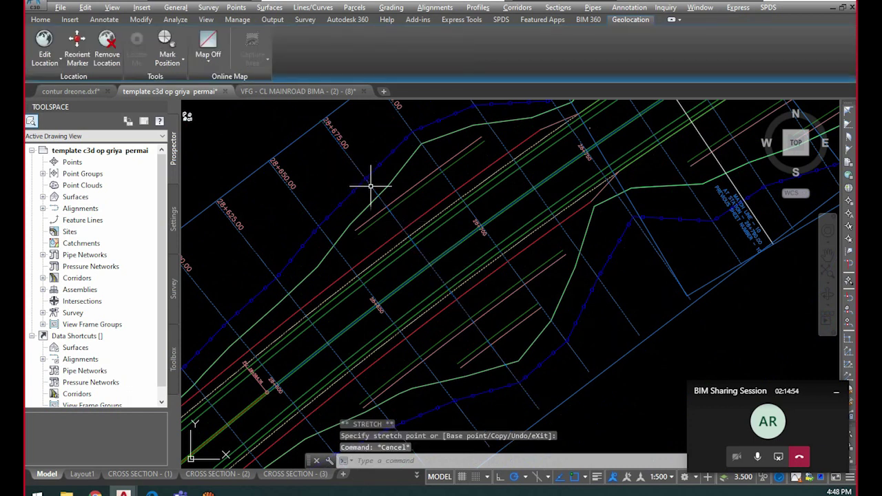
click(349, 158)
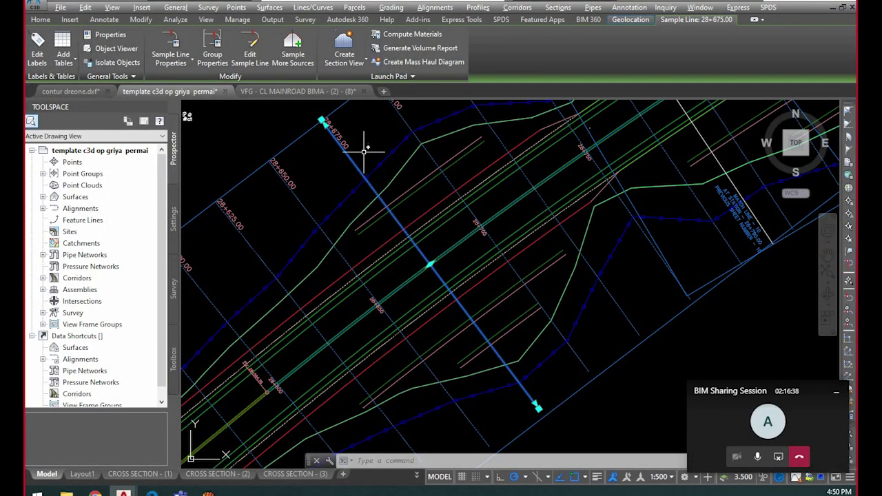
click(535, 11)
click(441, 162)
click(456, 150)
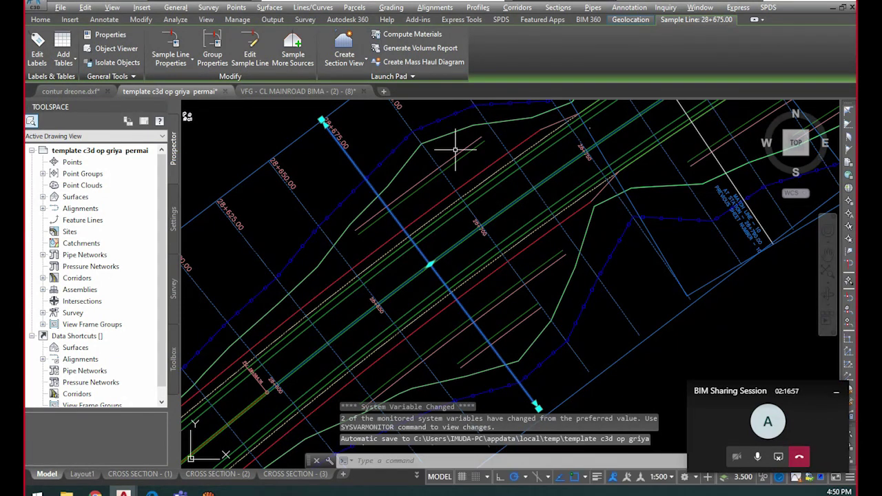
key(Escape)
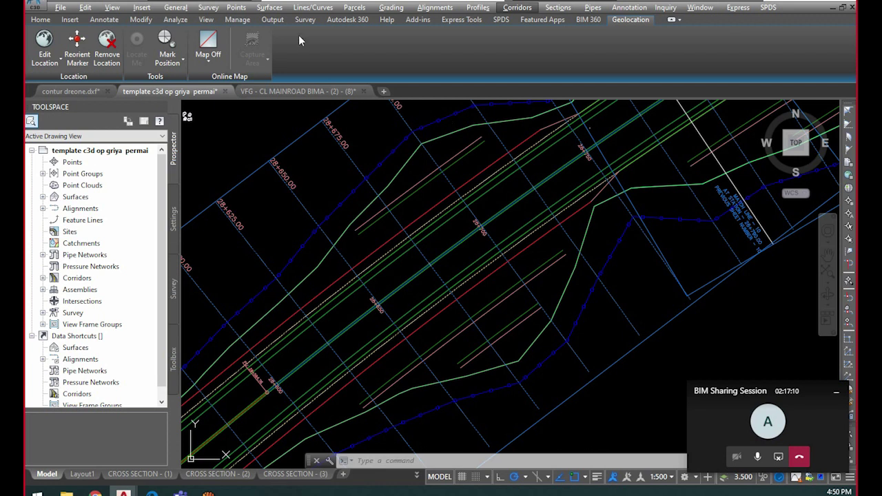
click(273, 20)
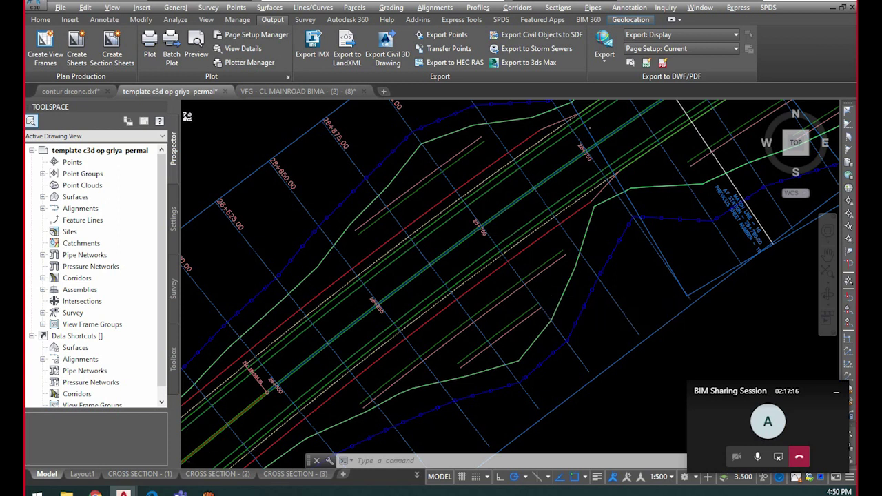
scroll(501, 237, down, 2)
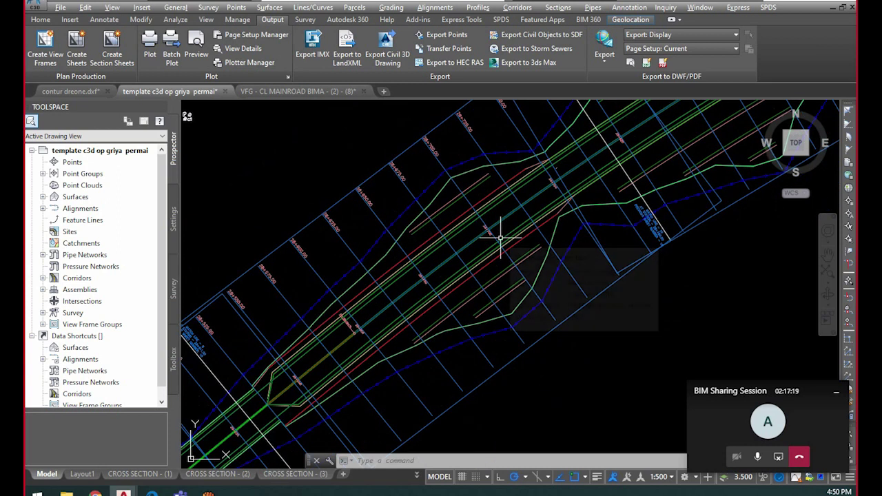
scroll(487, 241, up, 2)
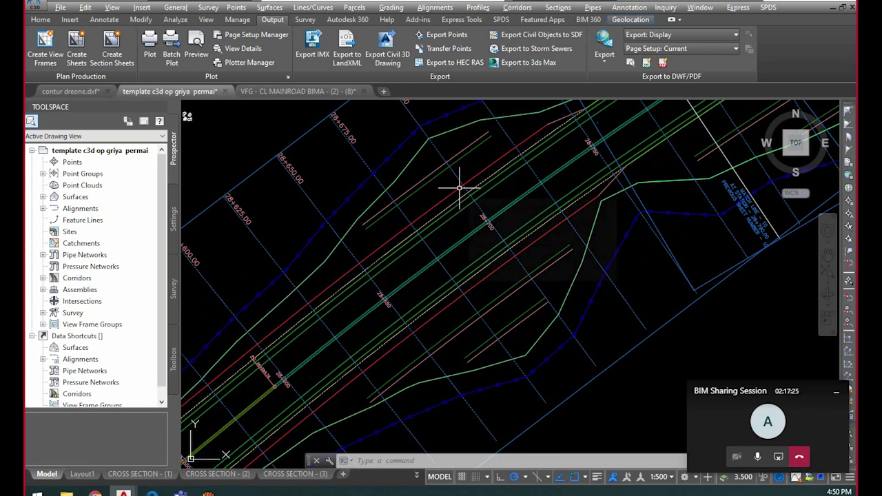
mouse_move(459, 187)
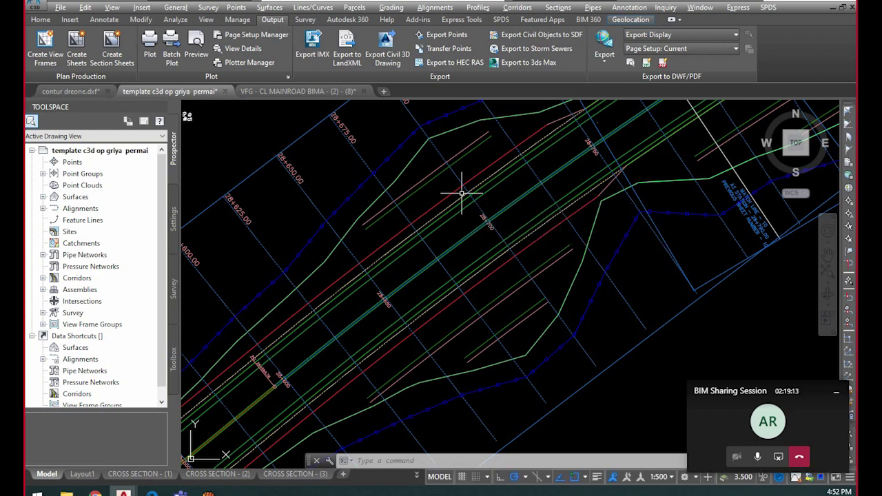
click(340, 173)
scroll(423, 198, down, 1)
middle_drag(400, 169, 417, 214)
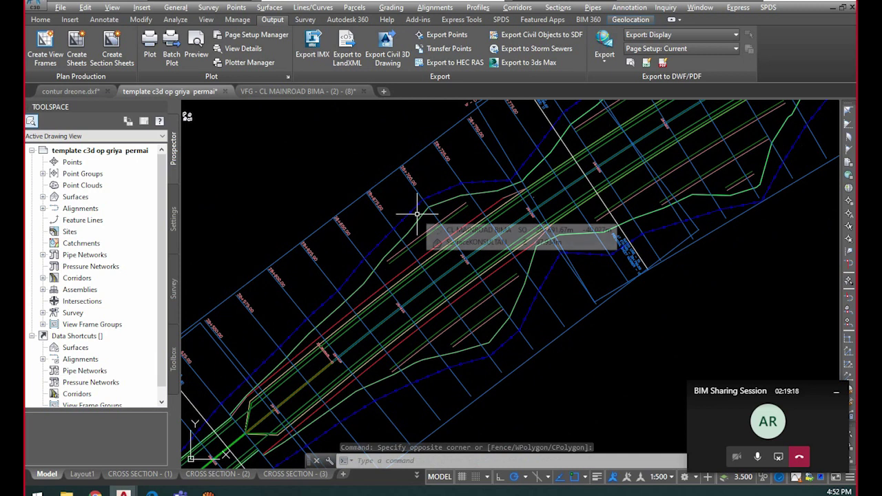
mouse_move(416, 214)
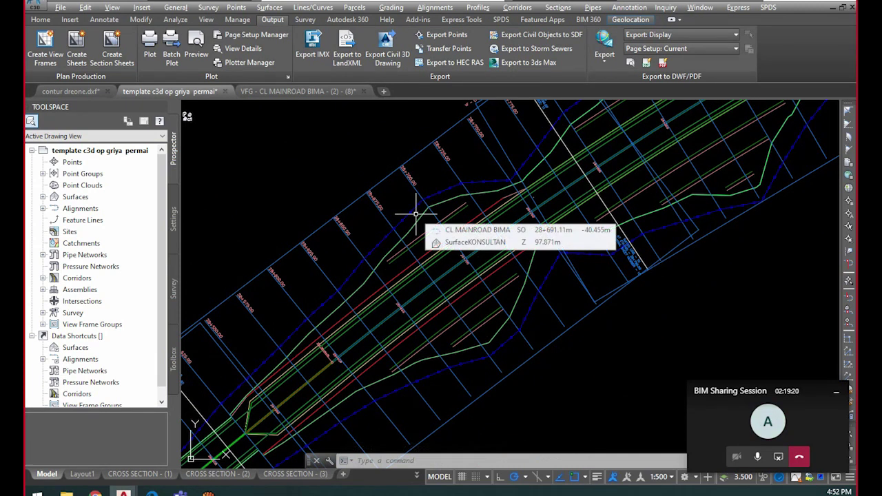
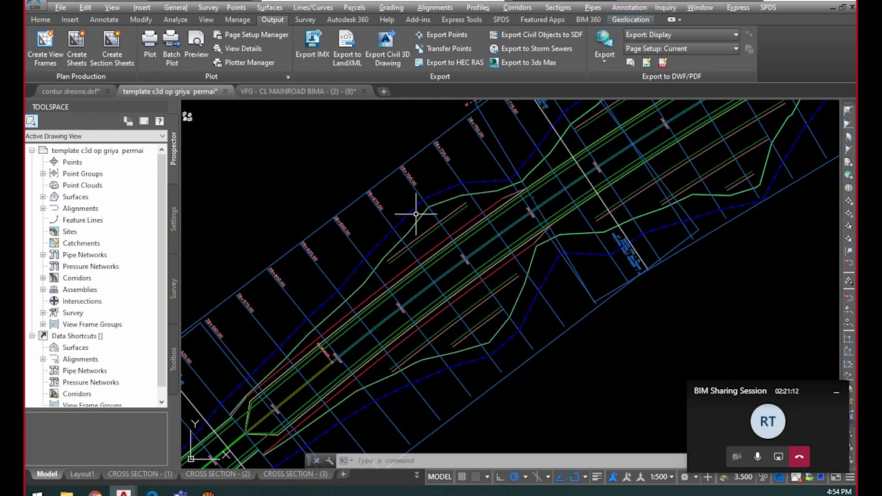
View the whole road alignment over the aerial image and switch to the contur dreone.dxf drawing
scroll(424, 207, down, 6)
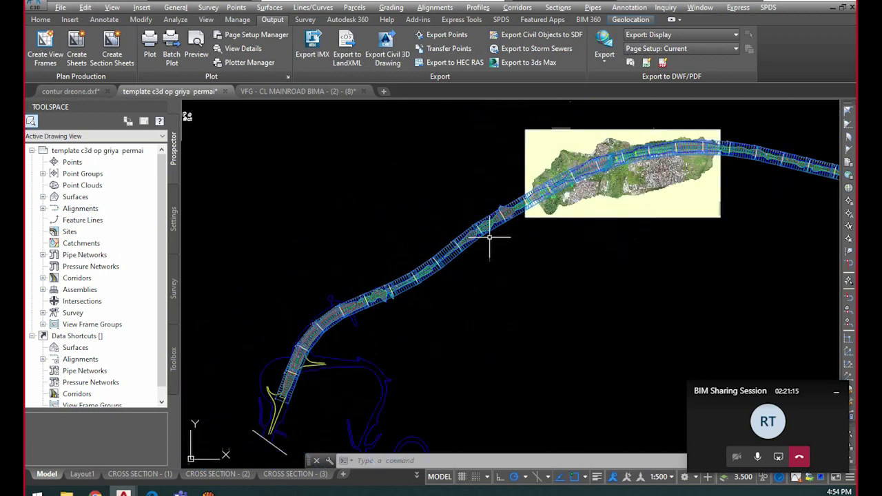
scroll(473, 239, down, 5)
scroll(514, 200, up, 10)
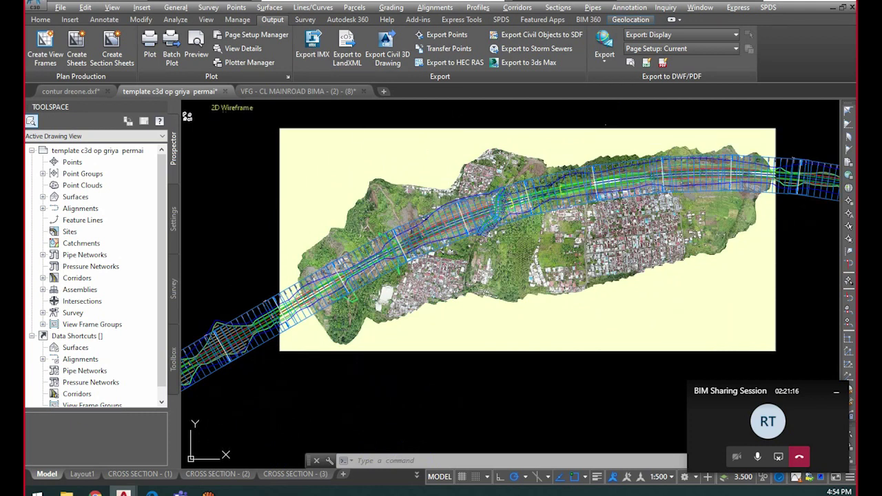
click(75, 91)
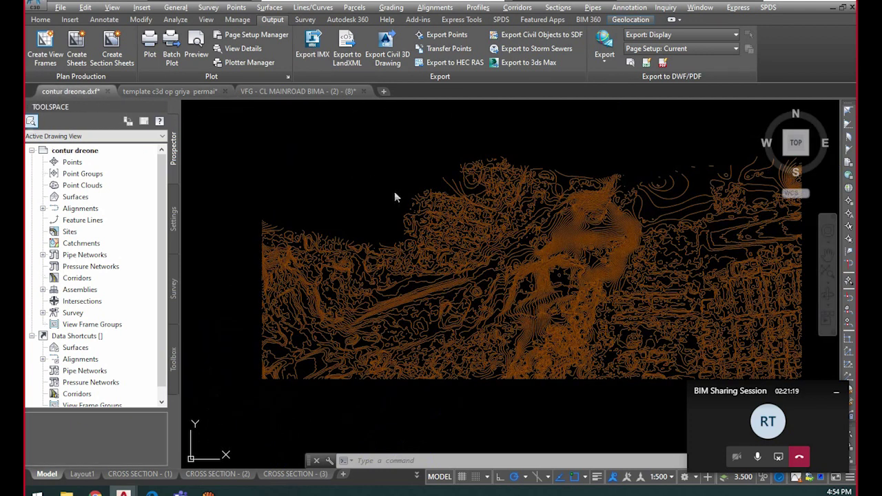
Try to move all the drone contours straight down along the Z axis in an isometric view
click(327, 142)
click(670, 333)
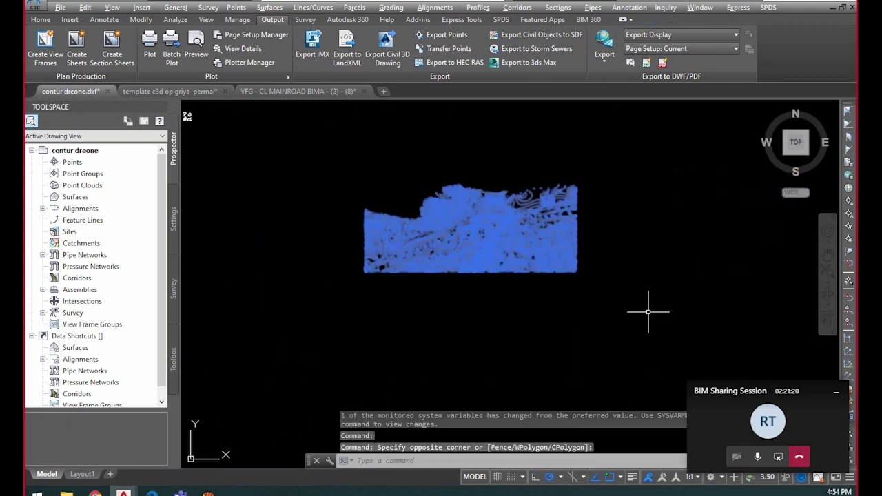
click(788, 151)
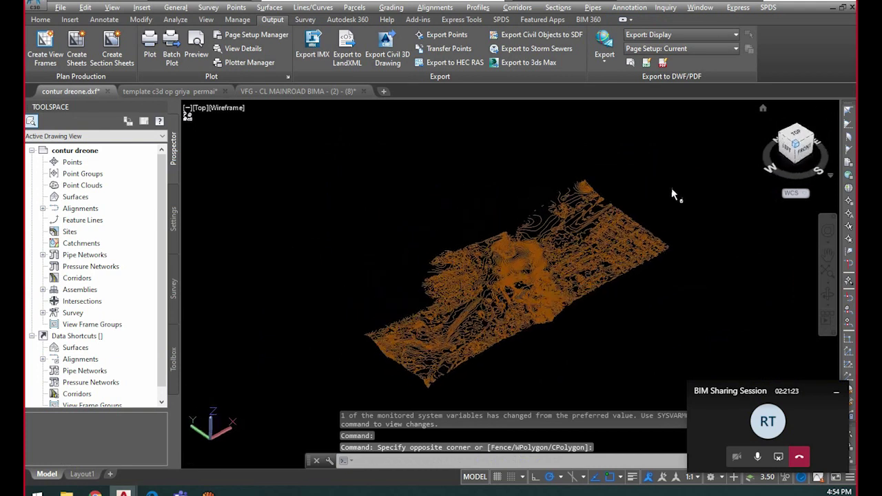
text(m)
key(Return)
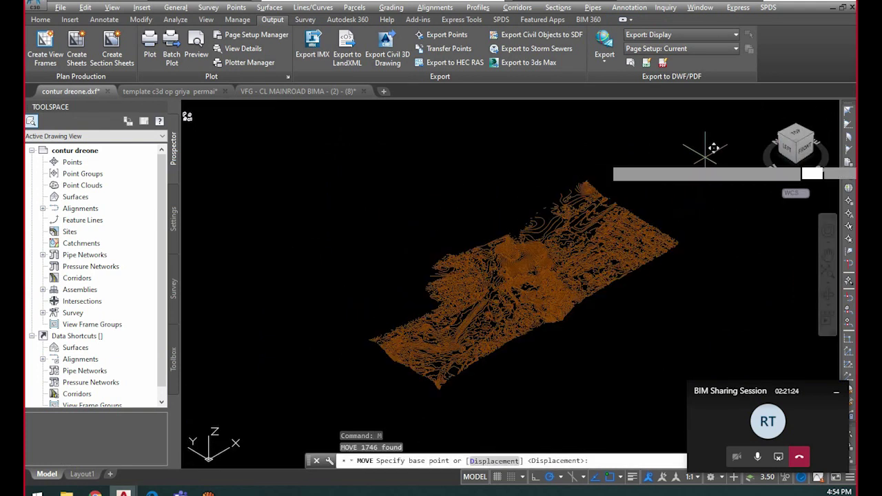
click(706, 153)
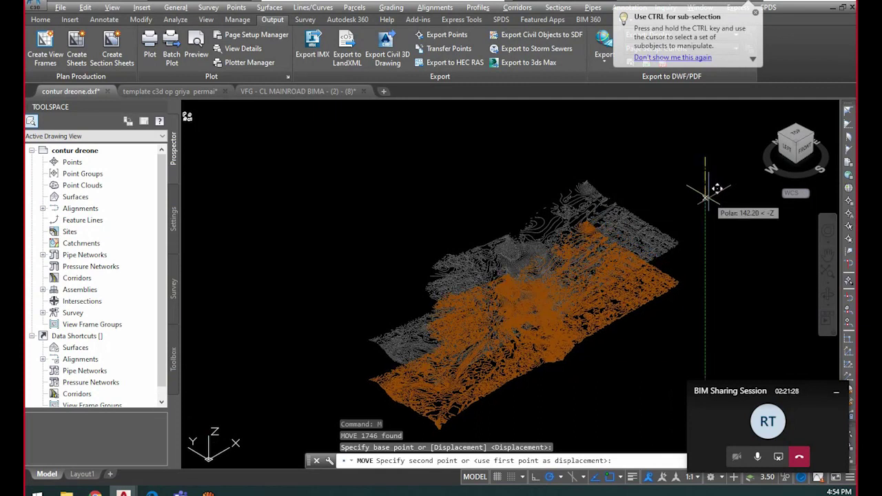
key(Escape)
key(Escape)
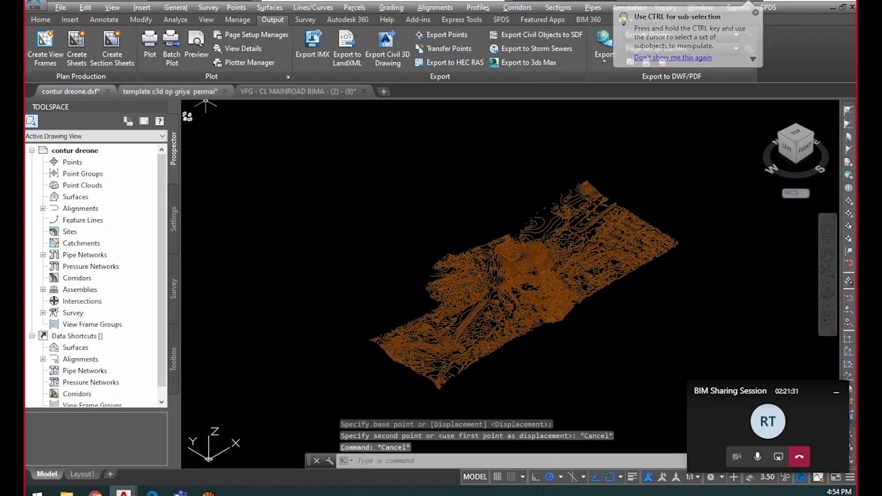
Switch to the template c3d op griya permai drawing and identify the DRONE OP GRIYA PERMAI surface profile in the profile view
click(170, 91)
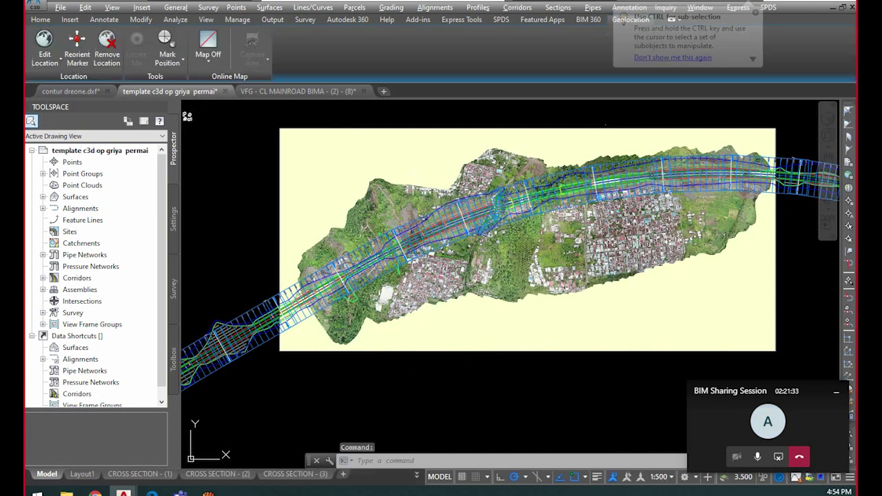
scroll(483, 207, down, 6)
scroll(475, 165, up, 8)
click(445, 169)
scroll(445, 170, down, 2)
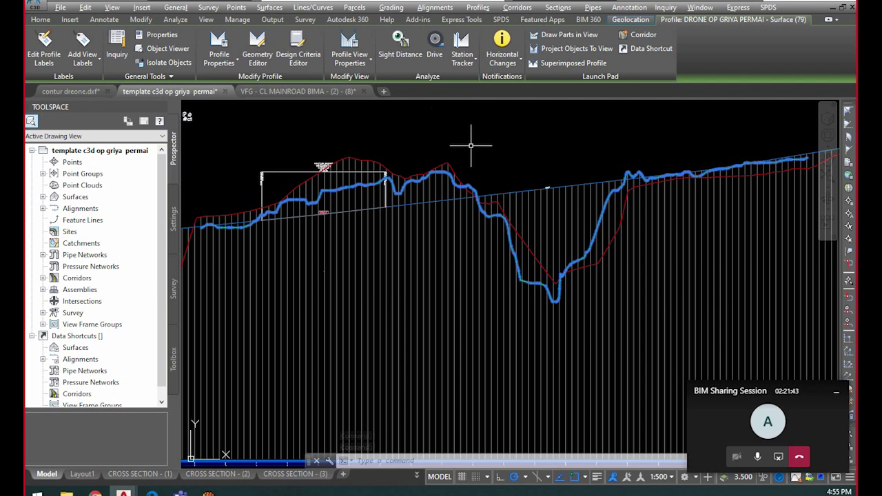
scroll(510, 148, down, 2)
key(Escape)
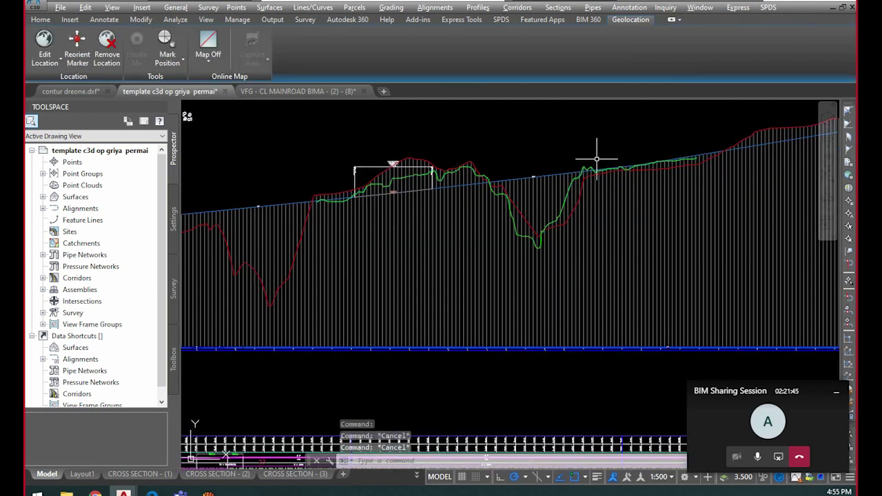
Compare the green drone surface profile with the red ground profile and the blue design line around the valley
scroll(595, 153, up, 2)
scroll(630, 144, up, 3)
middle_drag(668, 165, 568, 175)
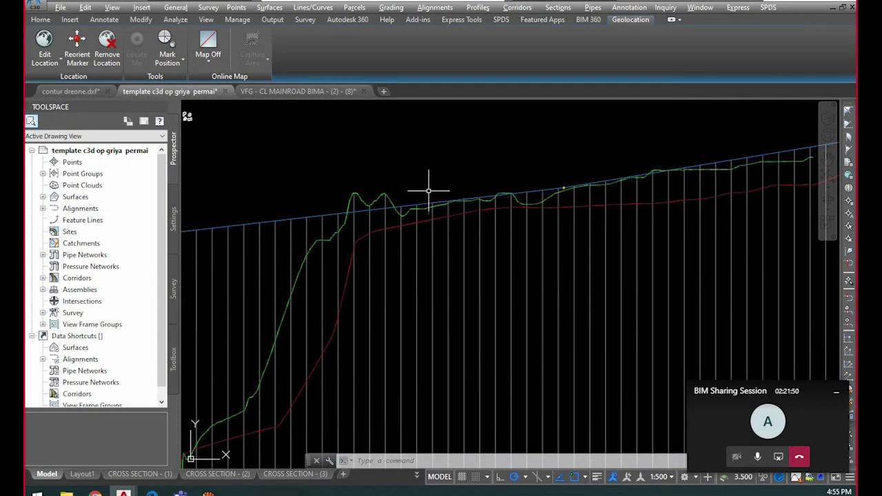
scroll(441, 193, down, 1)
scroll(560, 200, down, 1)
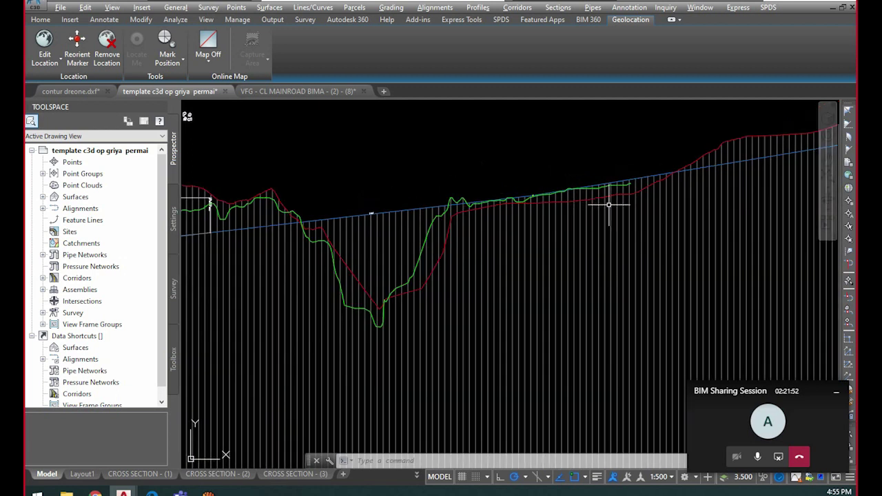
scroll(610, 205, down, 1)
scroll(259, 220, up, 1)
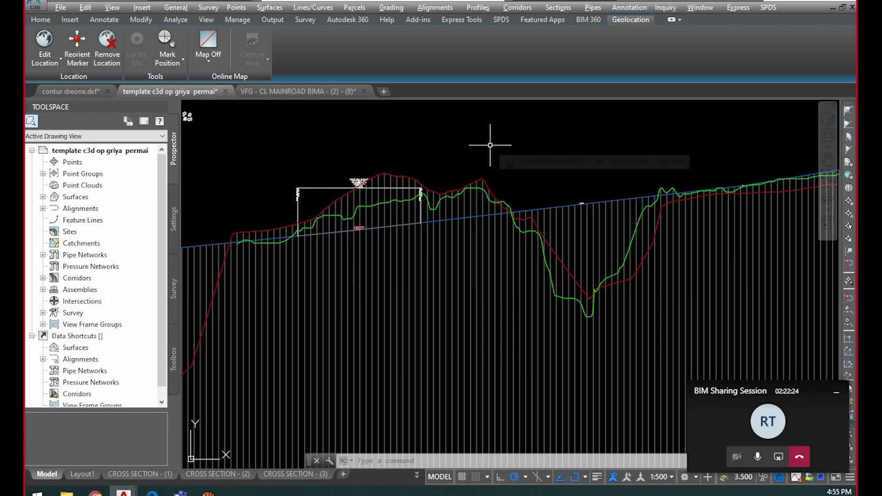
View the main road corridor and its sample lines over the aerial image beside the crossing side road
scroll(483, 149, down, 11)
scroll(520, 367, up, 6)
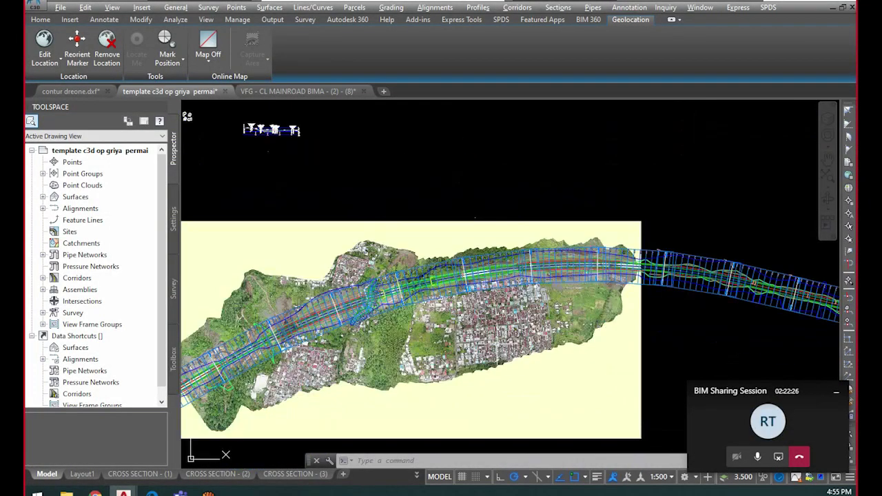
scroll(406, 293, up, 5)
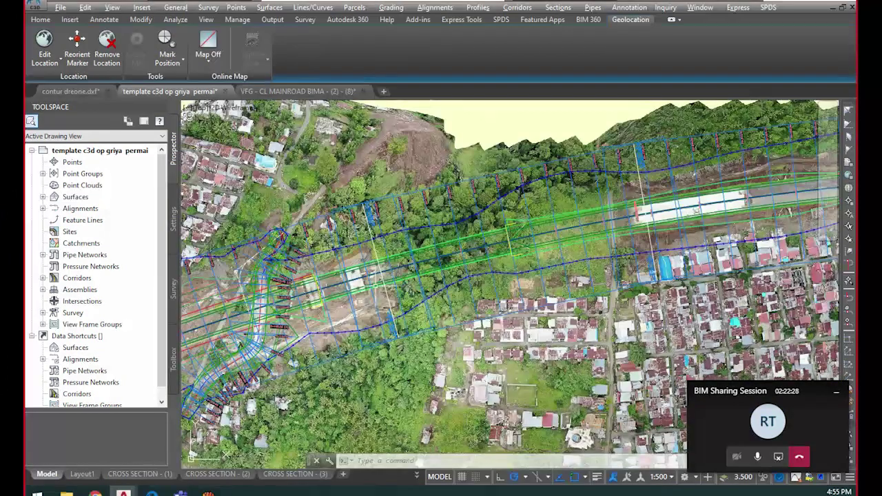
mouse_move(437, 293)
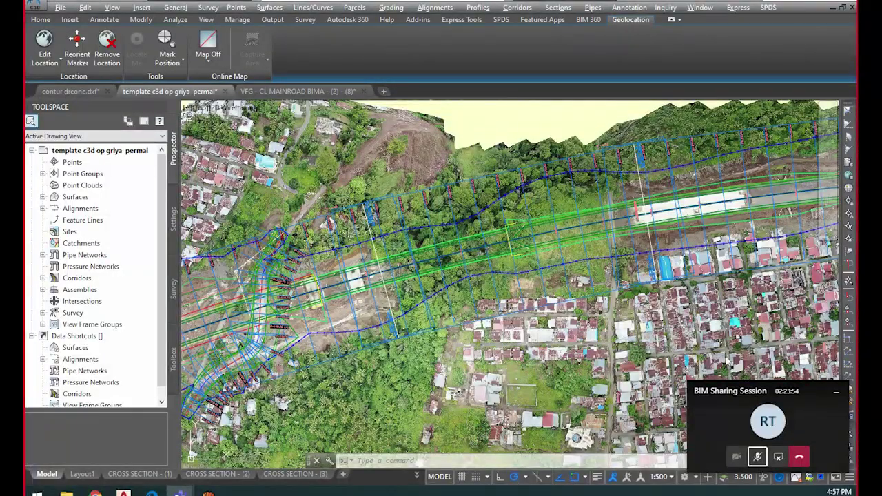
click(757, 457)
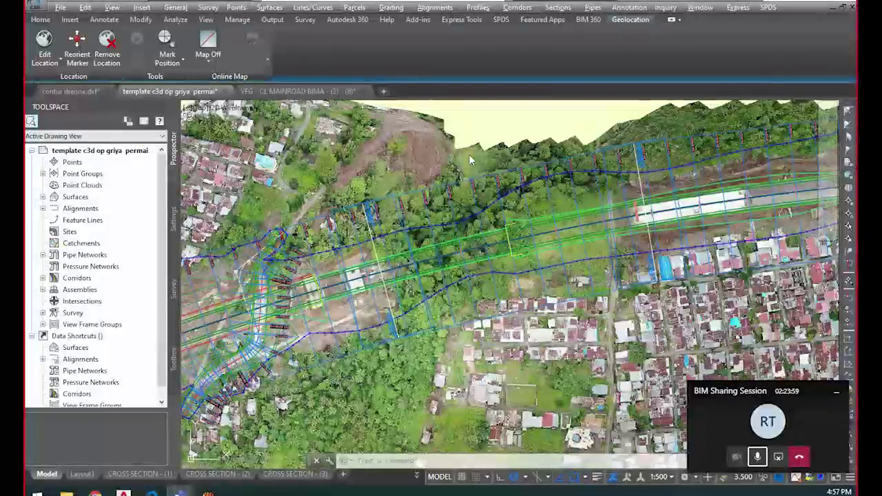
mouse_move(474, 146)
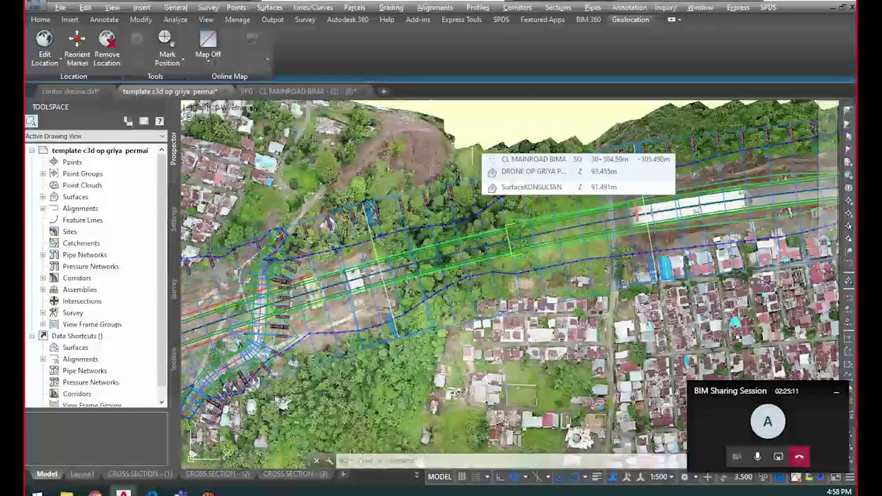
click(757, 456)
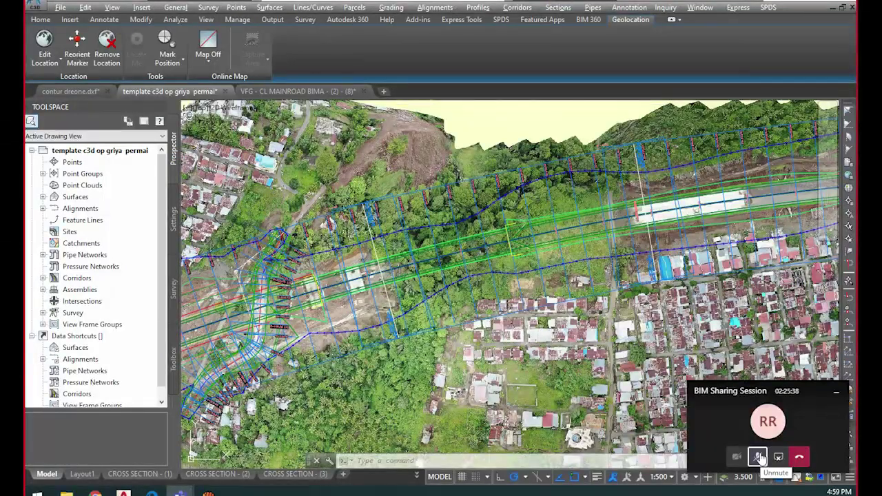
click(758, 457)
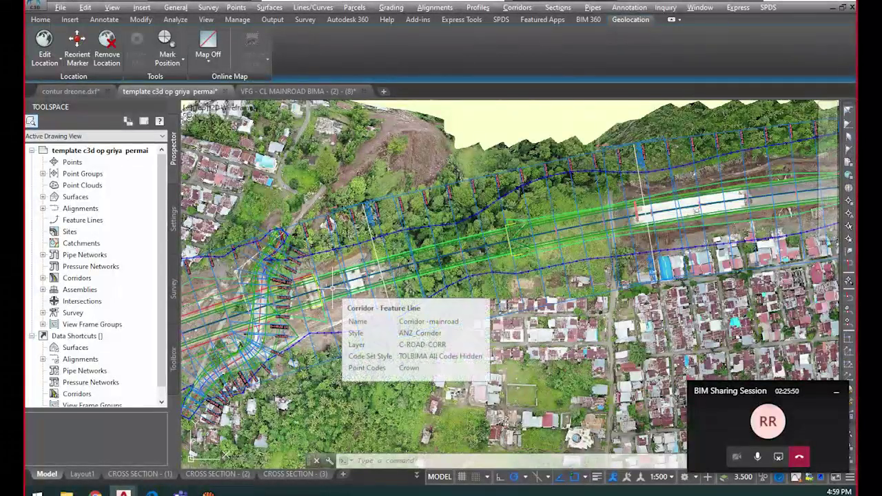
Inspect the corridor stretches on both sides of the wooded valley against the aerial image
scroll(333, 288, up, 2)
scroll(333, 288, down, 1)
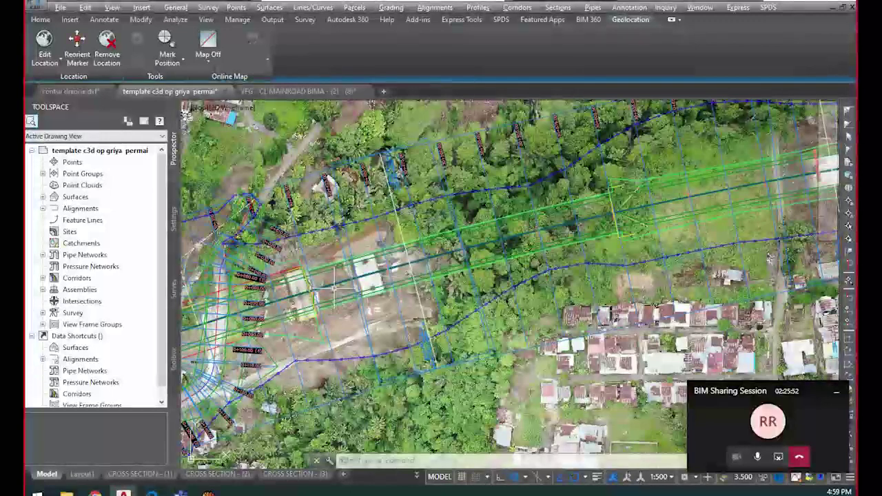
scroll(338, 289, down, 1)
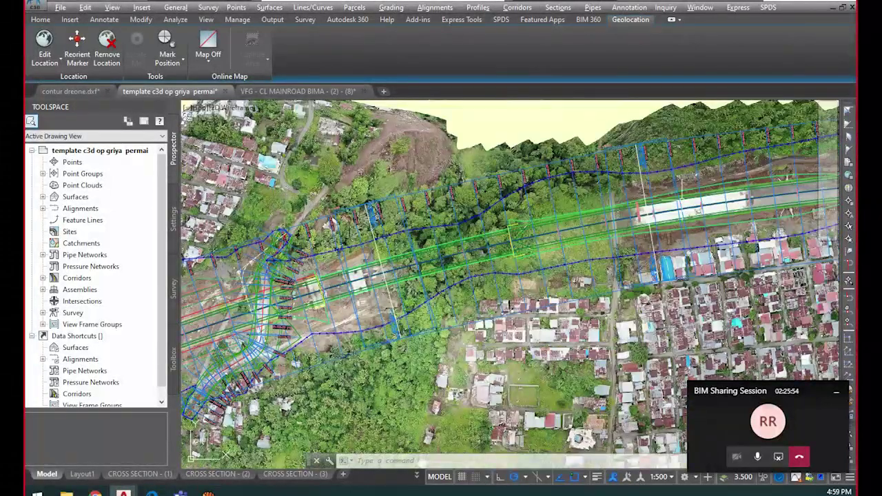
middle_drag(689, 213, 627, 220)
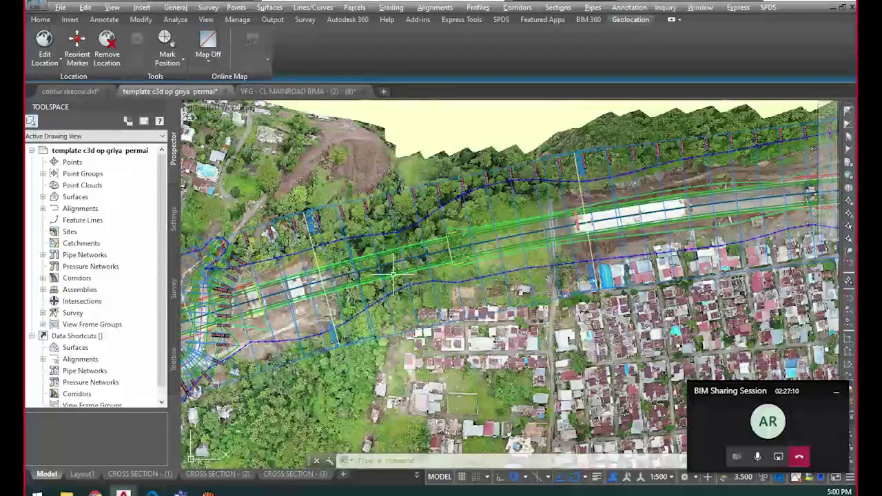
middle_drag(357, 274, 474, 259)
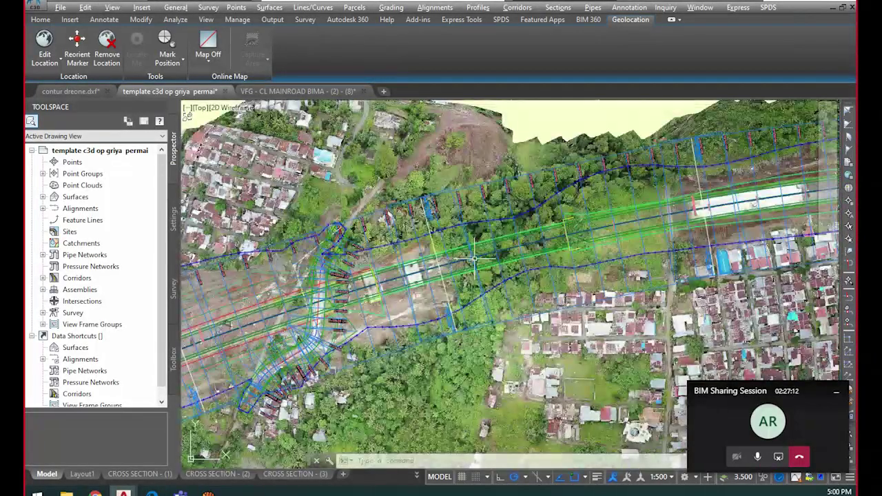
click(758, 457)
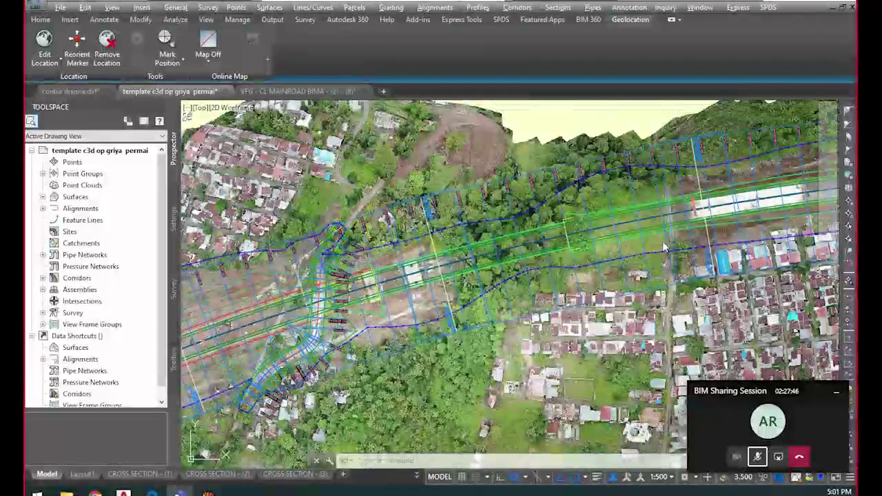
click(759, 457)
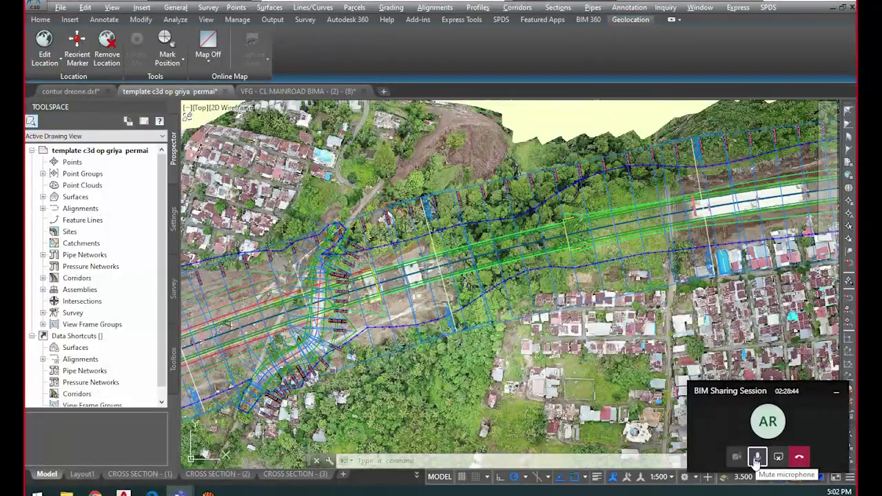
click(756, 457)
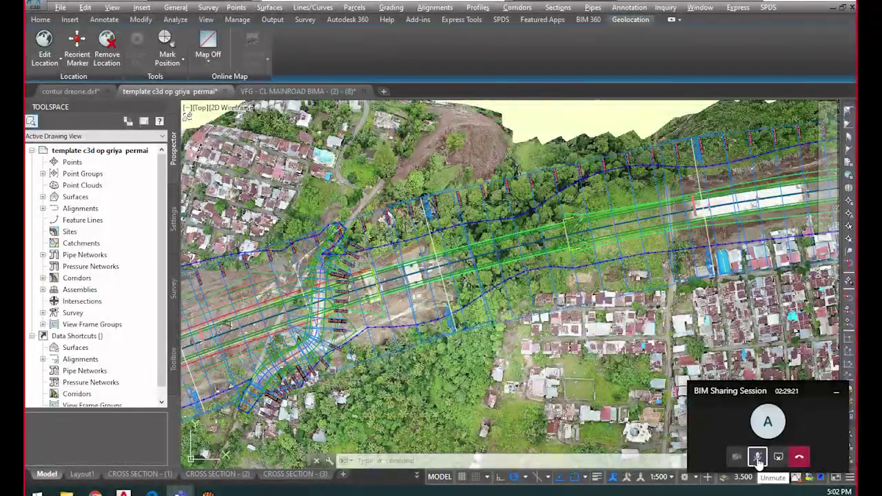
Examine the full-length road profile view, including its ground surface, drone surface and design profiles and its data bands
scroll(521, 288, down, 8)
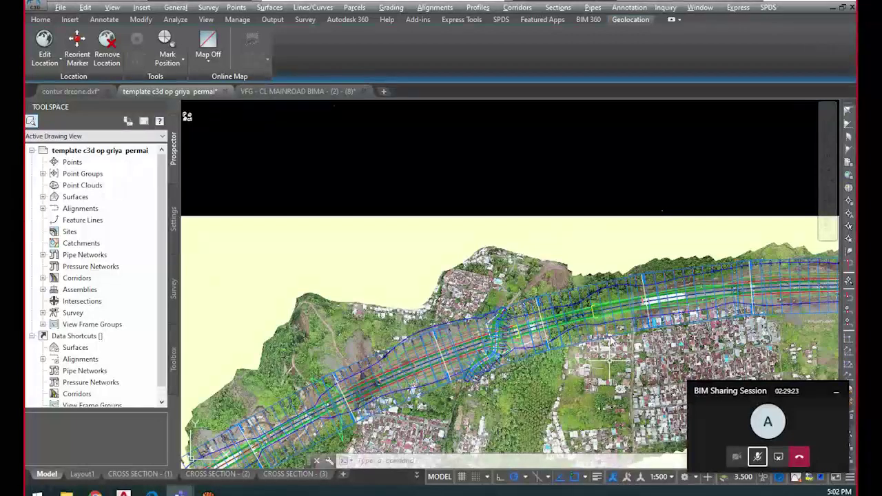
scroll(520, 283, down, 2)
scroll(497, 244, up, 4)
scroll(506, 277, down, 2)
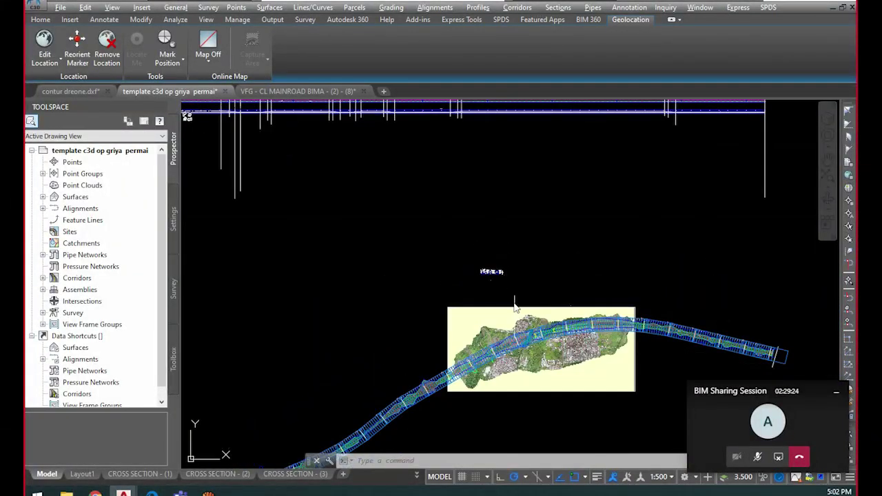
scroll(514, 261, down, 2)
scroll(473, 203, up, 3)
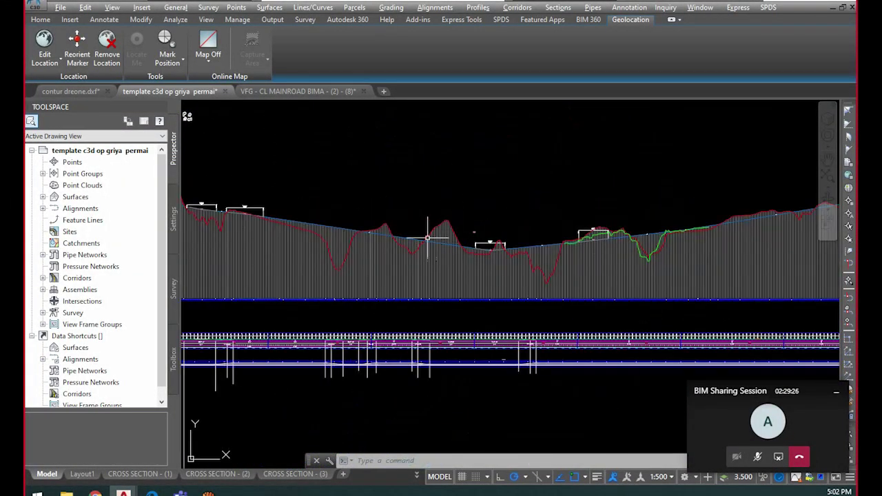
scroll(422, 235, up, 1)
scroll(423, 237, up, 2)
scroll(423, 241, down, 2)
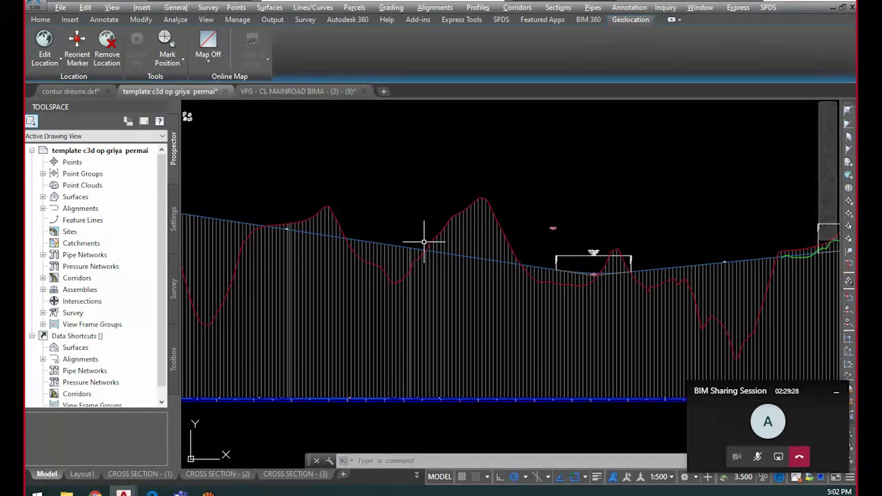
scroll(424, 242, down, 1)
scroll(462, 250, down, 1)
scroll(465, 248, down, 1)
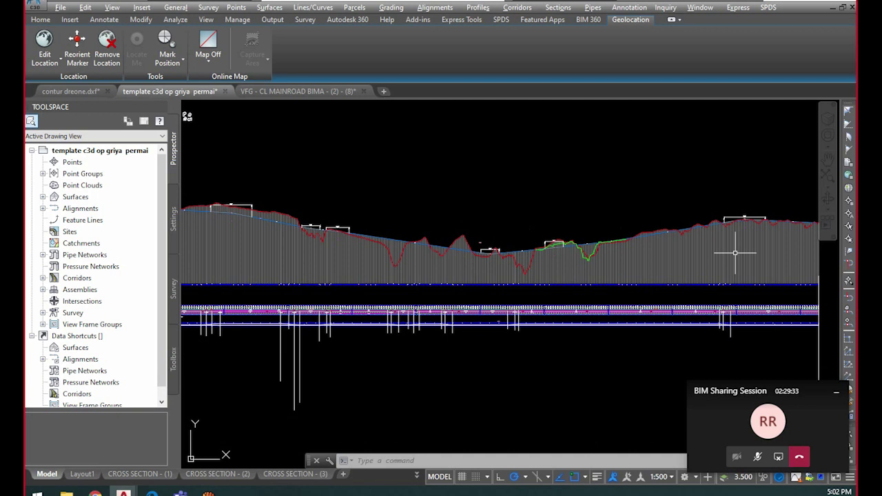
middle_drag(735, 253, 676, 253)
scroll(510, 324, down, 1)
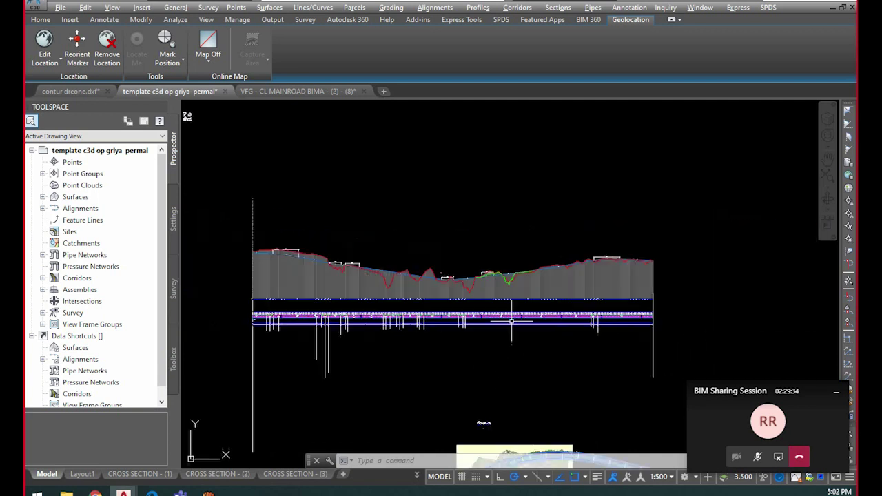
Stop sharing the screen and switch to the Microsoft Teams meeting window
click(778, 457)
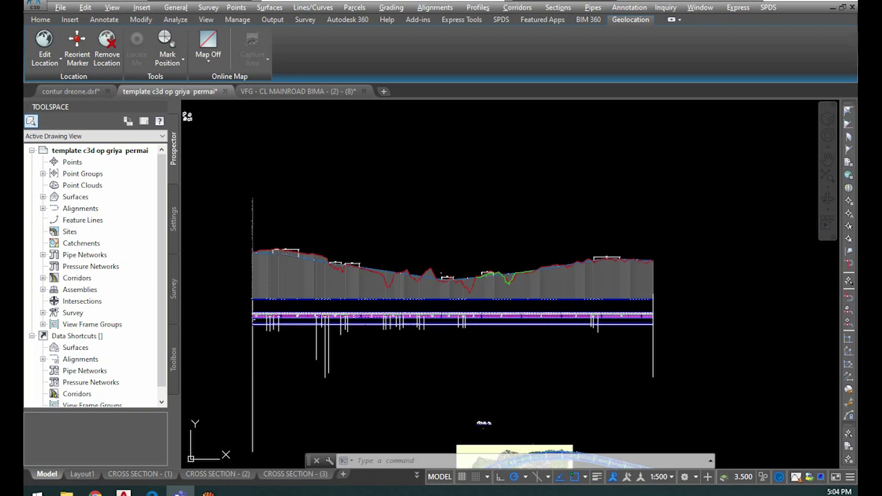
drag(25, 52, 264, 0)
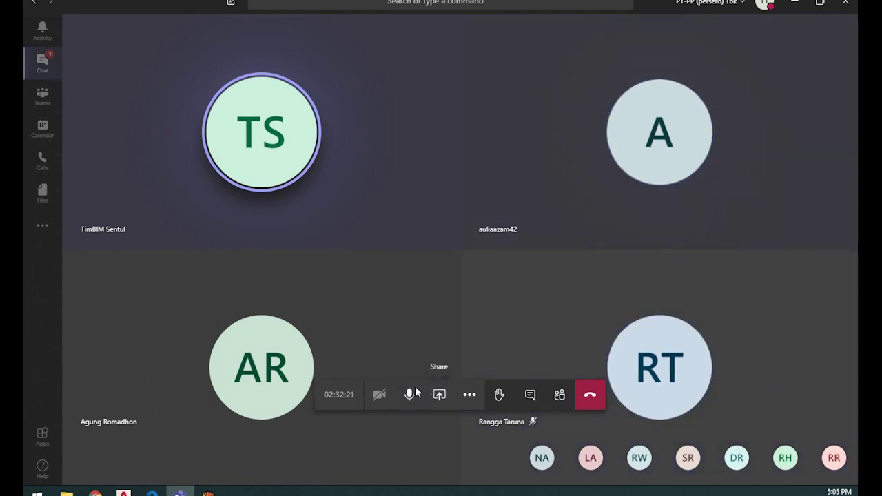
click(410, 394)
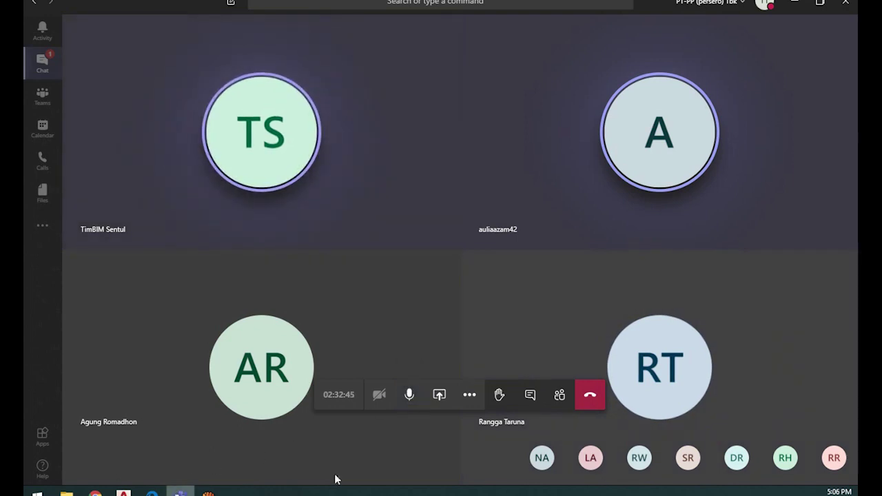
mouse_move(152, 492)
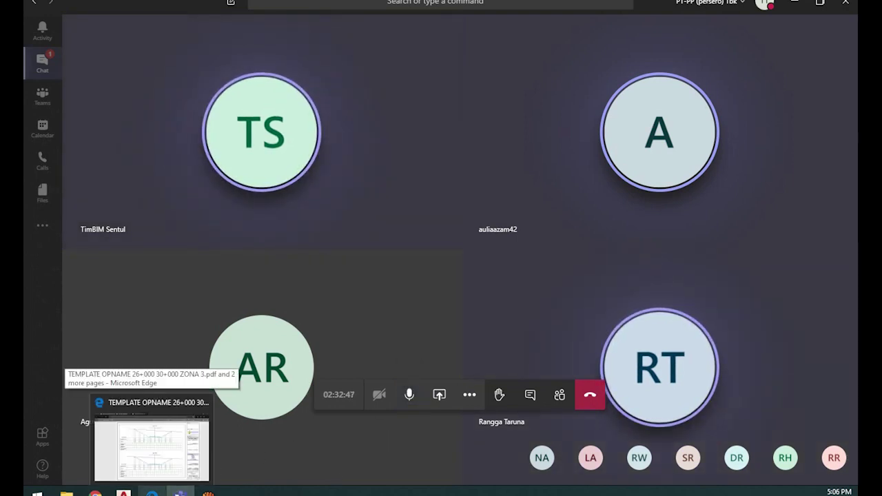
Switch to the Microsoft Edge window showing TEMPLATE OPNAME 26+000 30+000 ZONA 3.pdf and close it to return to the Teams meeting
click(152, 492)
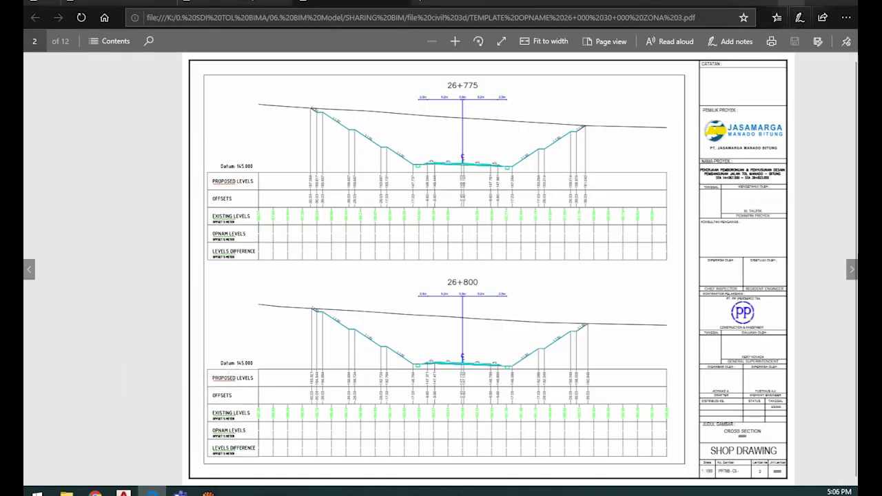
click(847, 2)
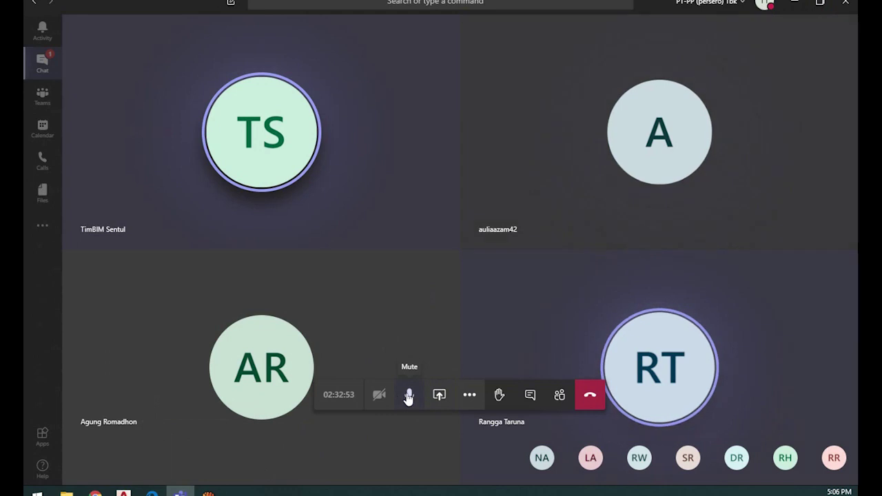
Show the meeting's participant list and look through the current attendees and other invitees
click(408, 396)
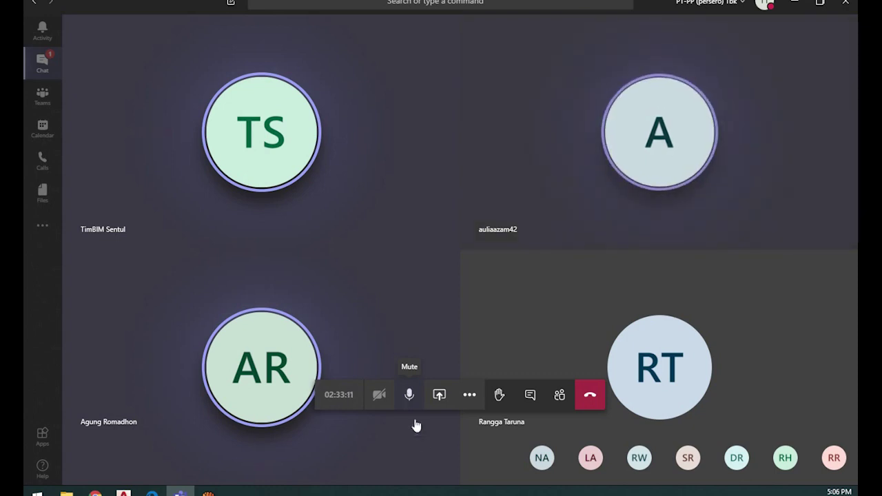
click(561, 396)
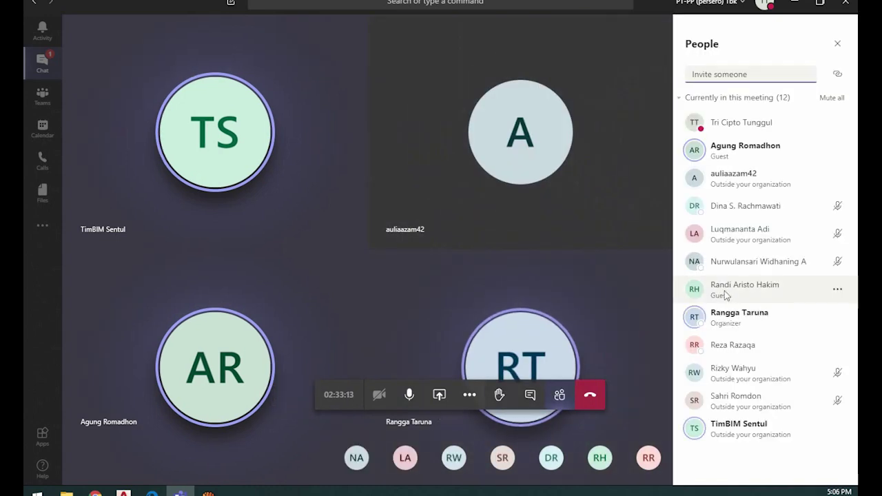
scroll(778, 285, down, 2)
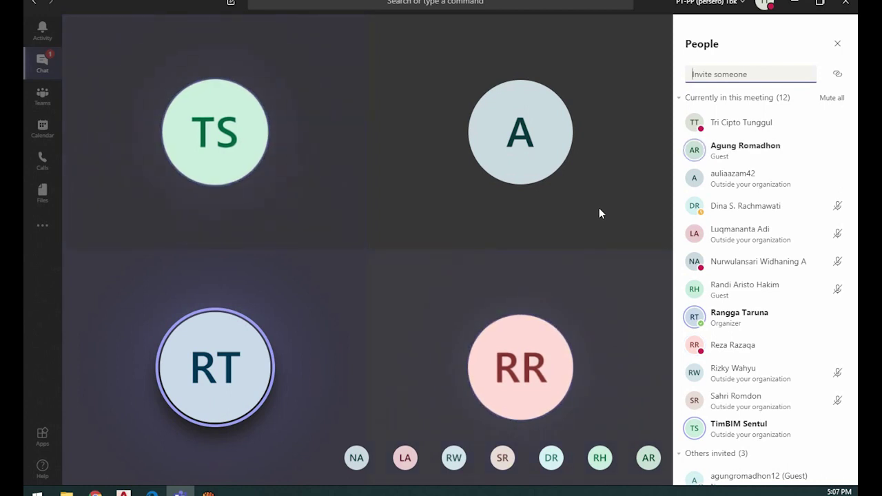
mouse_move(581, 214)
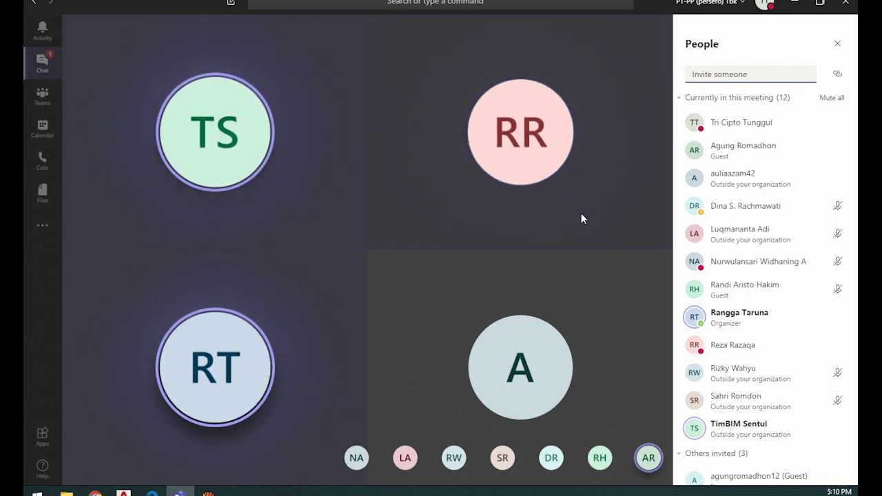
mouse_move(578, 221)
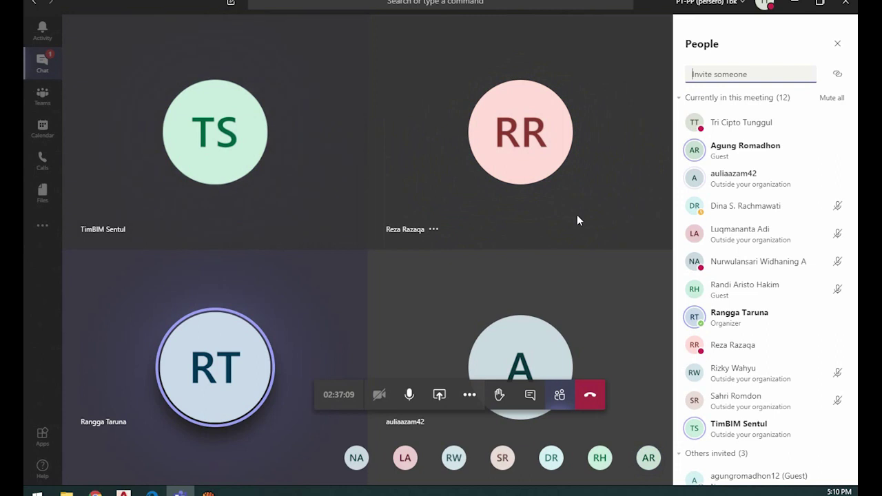